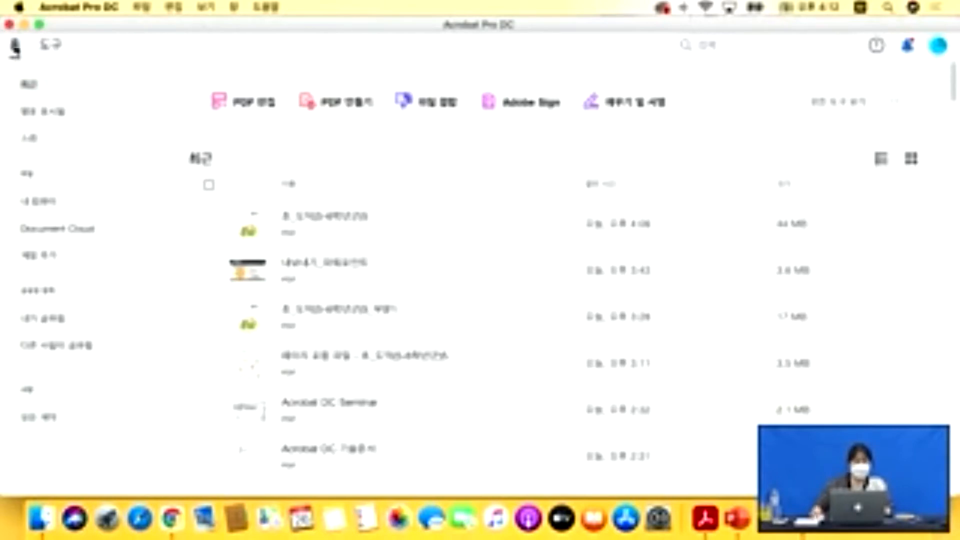
Switch back and forth between the Tools overview and the Recent files list.
click(51, 45)
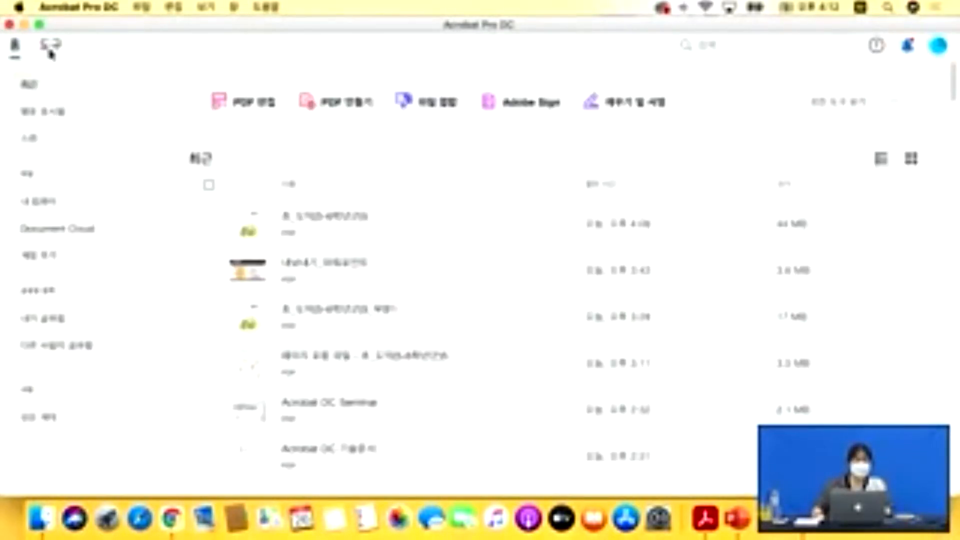
click(11, 47)
click(48, 48)
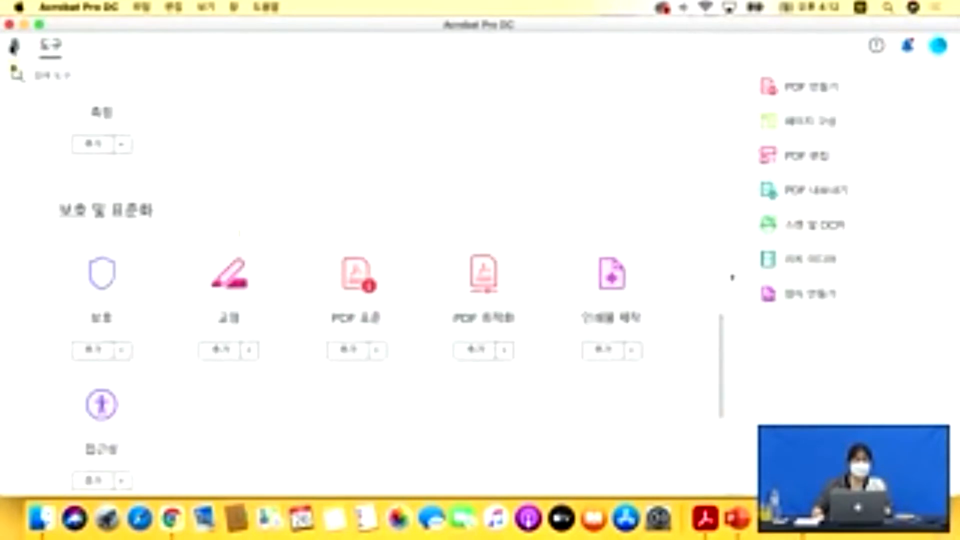
click(14, 47)
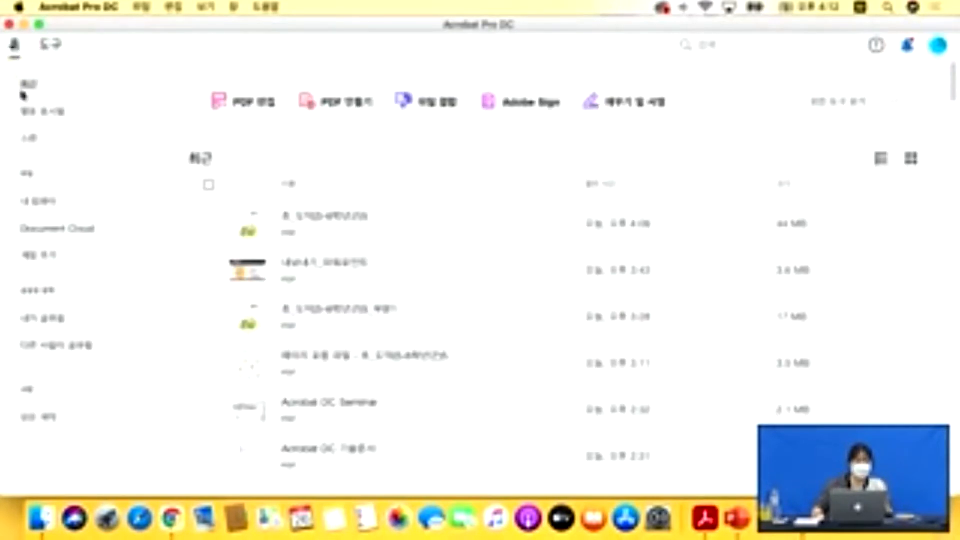
click(50, 50)
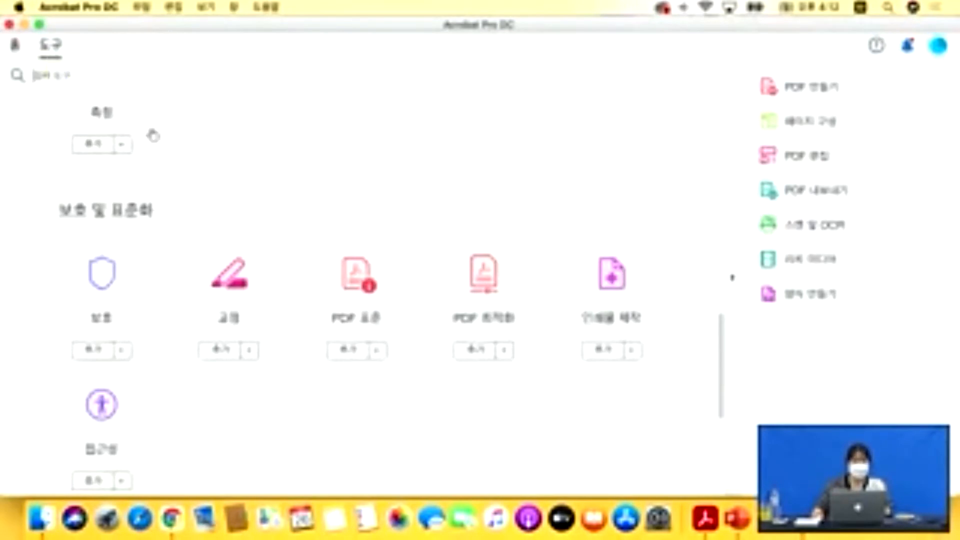
scroll(330, 214, down, 5)
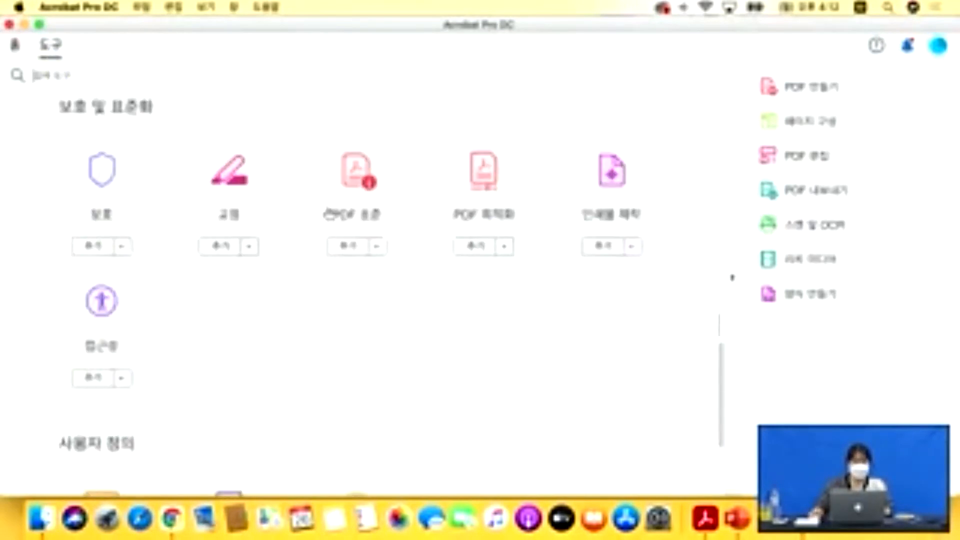
scroll(329, 213, up, 10)
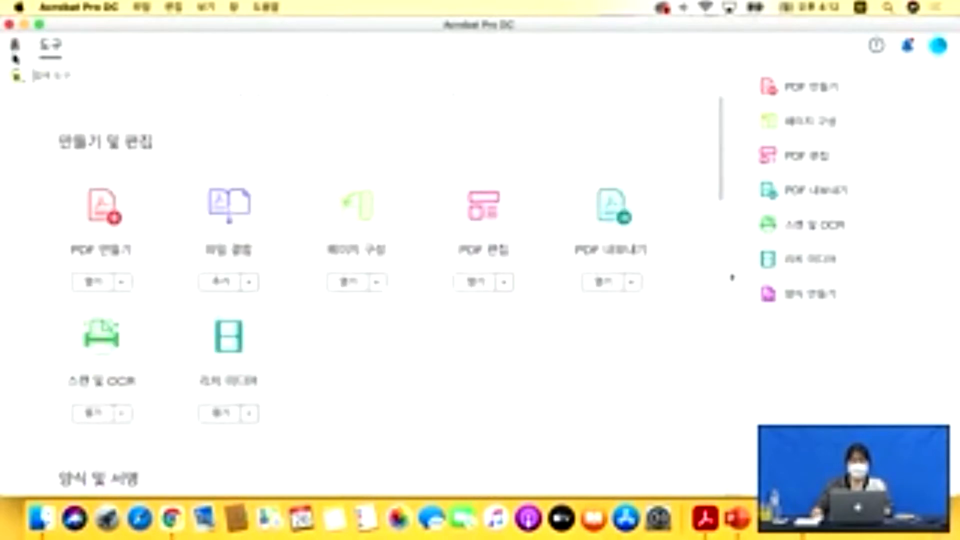
click(15, 52)
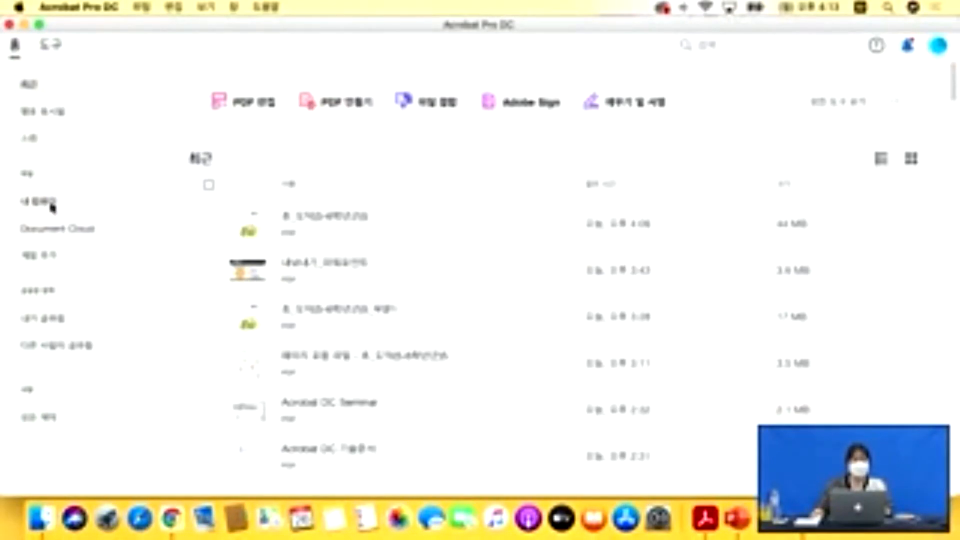
Compare the Document Cloud and 내 컴퓨터 file lists, then browse the computer for a PDF.
click(68, 233)
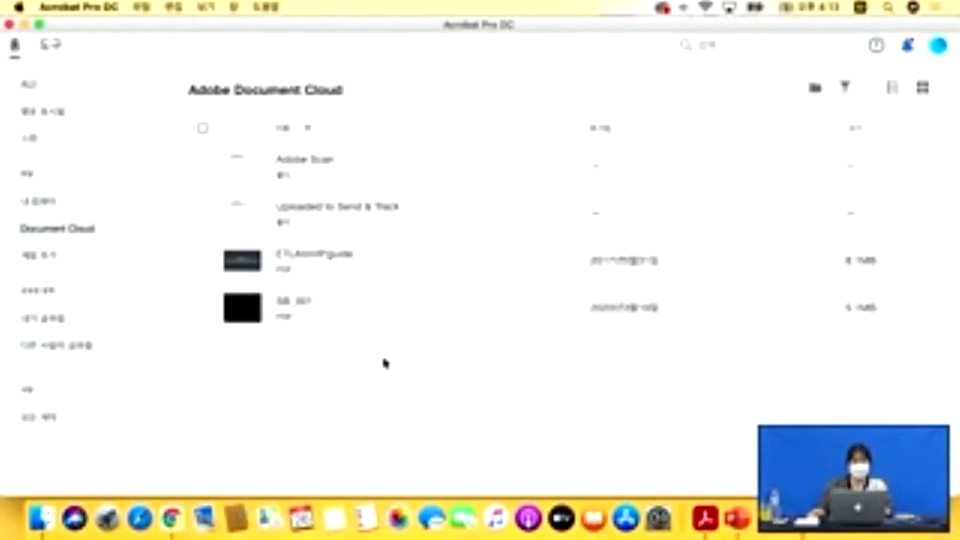
click(34, 205)
click(39, 234)
click(39, 205)
click(42, 229)
click(38, 206)
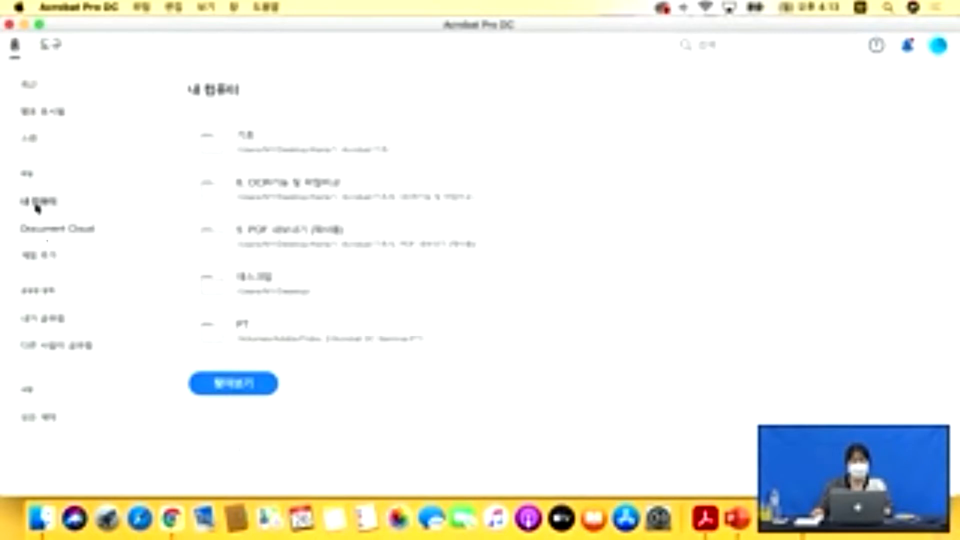
click(238, 394)
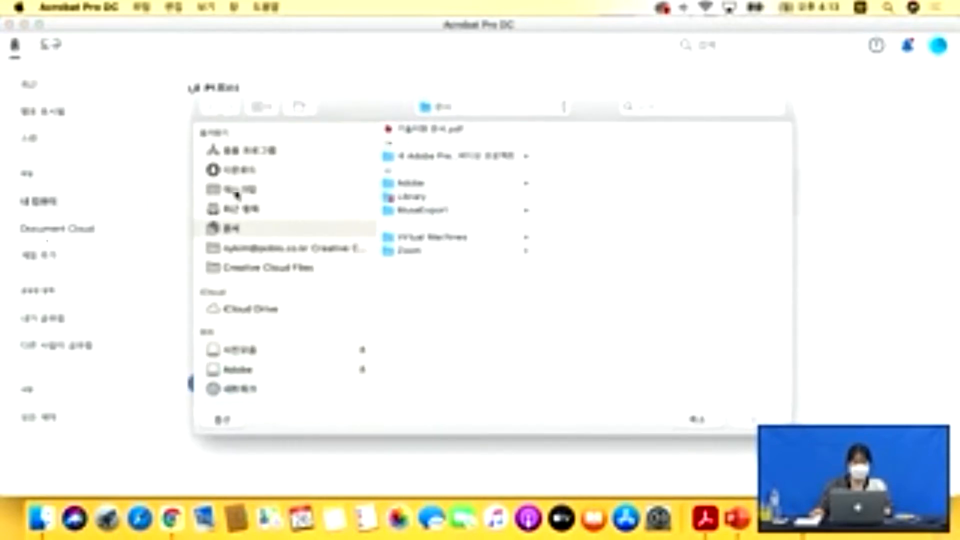
Open 초_도덕(5-6학년군)5.pdf from the Desktop's 1. Acrobat subfolder and collapse the tools pane.
click(239, 193)
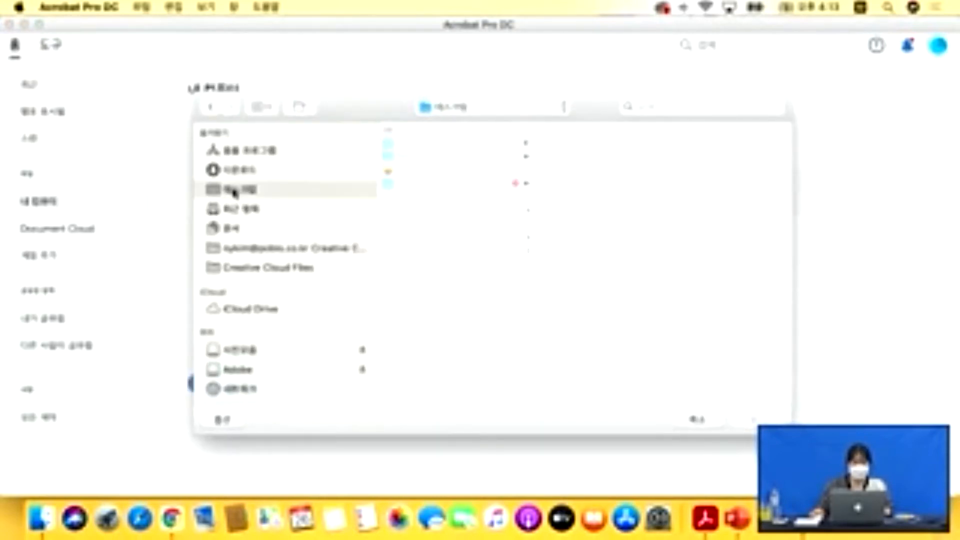
click(423, 158)
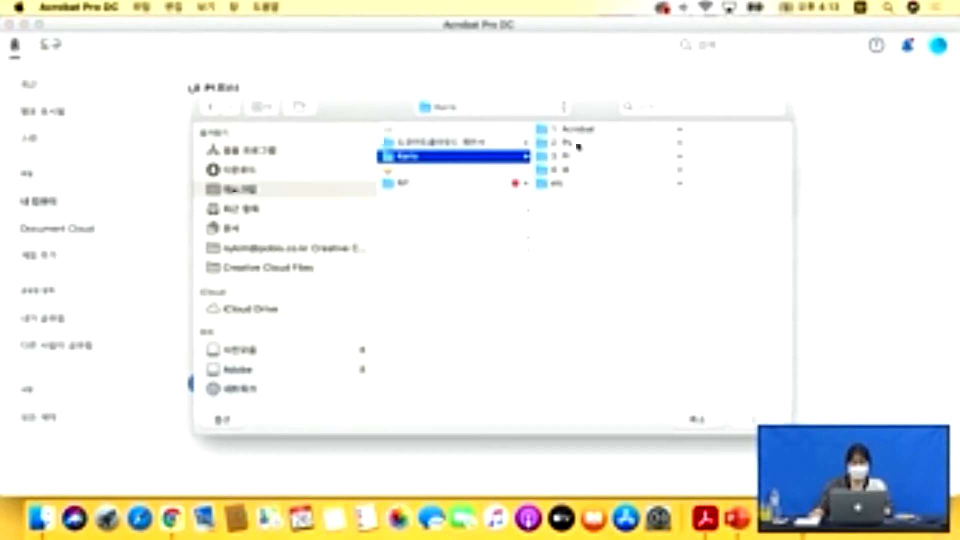
click(572, 130)
click(664, 144)
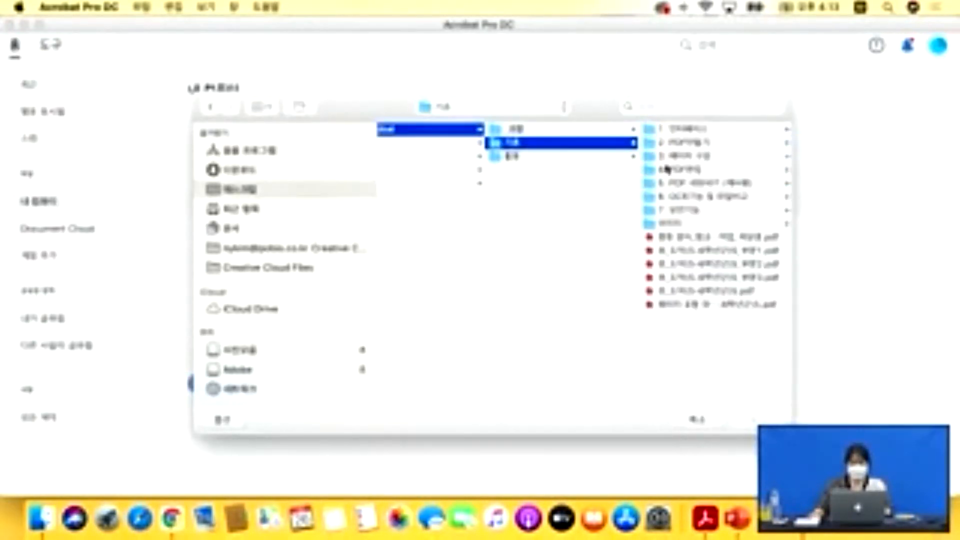
click(703, 292)
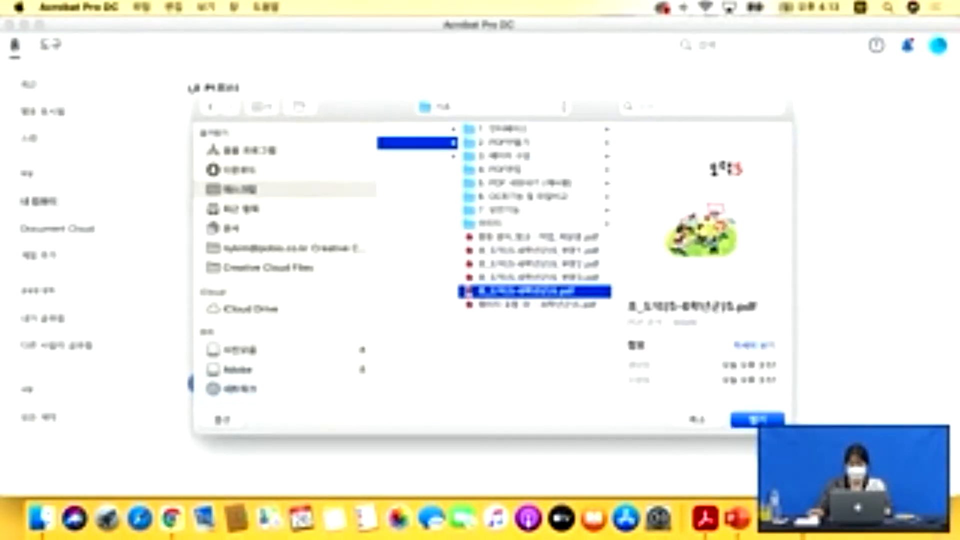
click(753, 421)
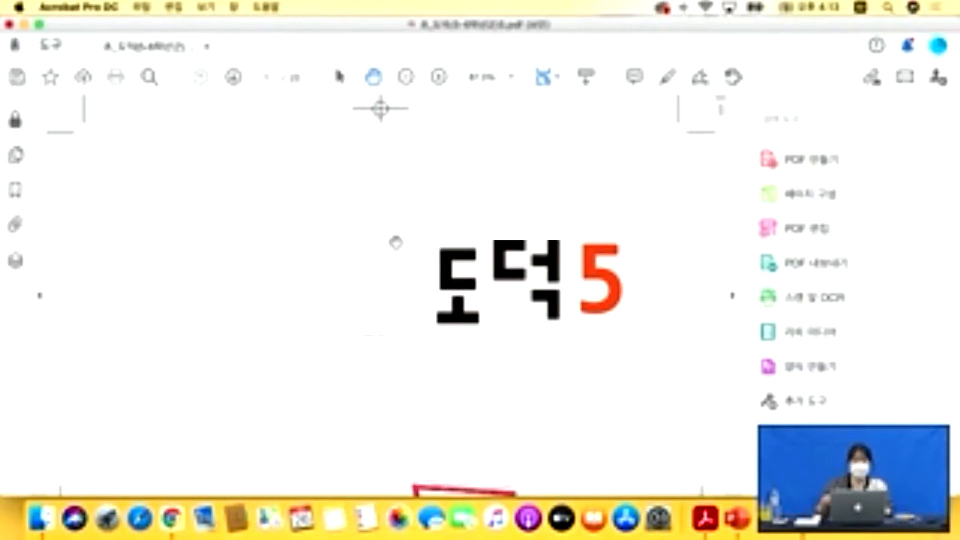
click(733, 295)
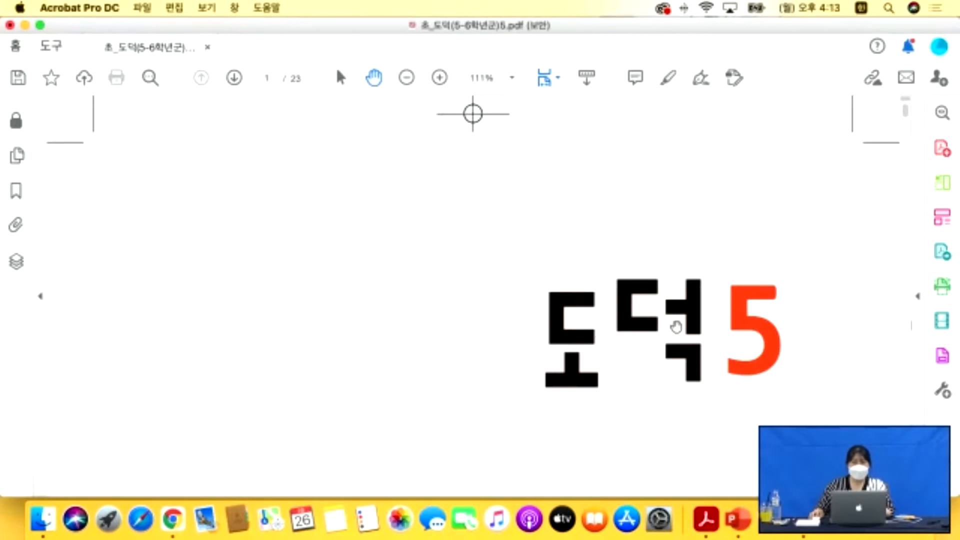
Scroll through the opening pages of '도덕 5' to the contents page listing pages 24, 42 and 60.
scroll(620, 321, down, 2)
scroll(623, 319, down, 8)
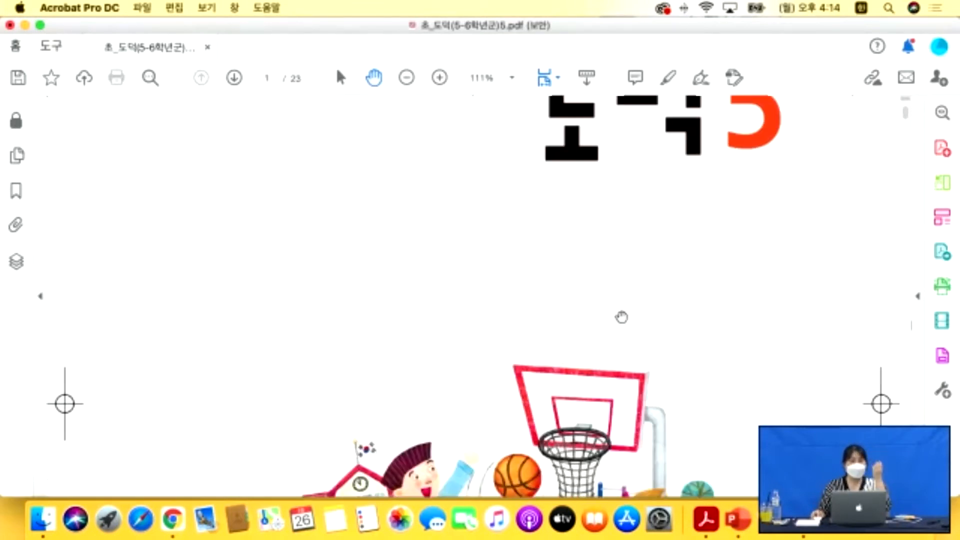
scroll(623, 318, down, 3)
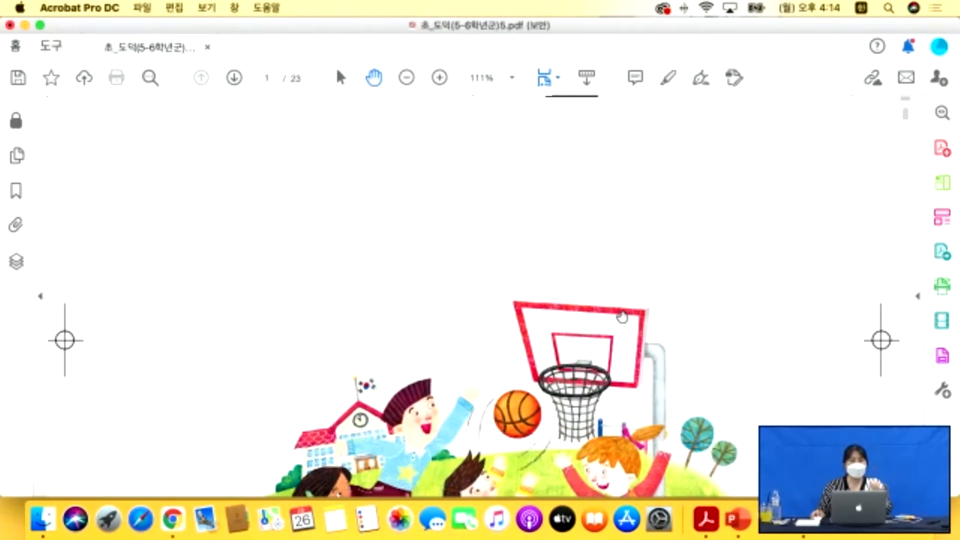
scroll(622, 317, down, 20)
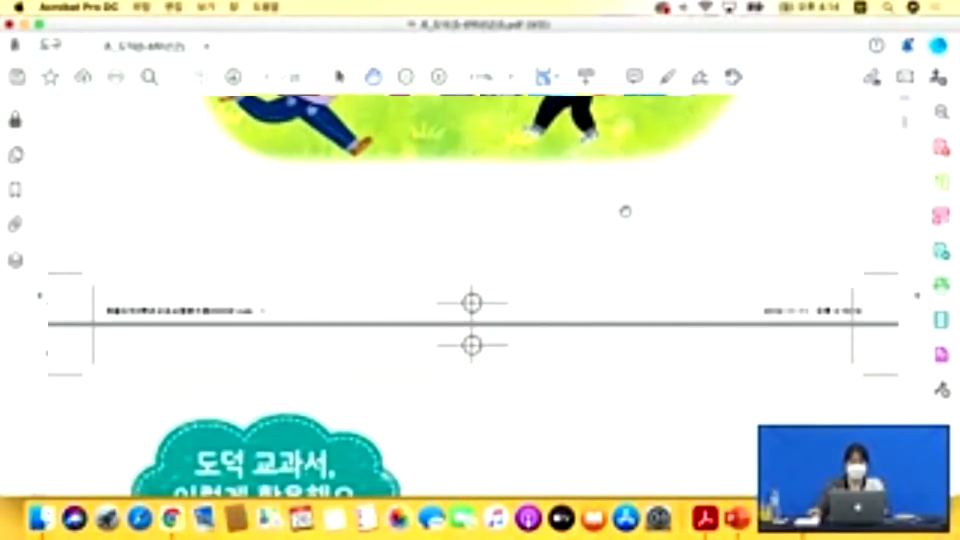
scroll(625, 211, down, 18)
scroll(625, 211, up, 13)
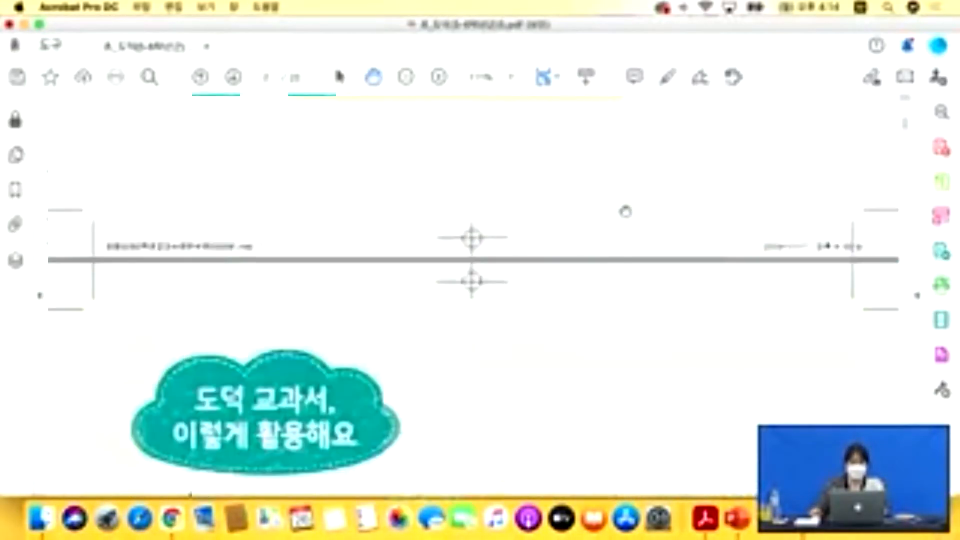
scroll(625, 211, up, 20)
scroll(625, 212, down, 12)
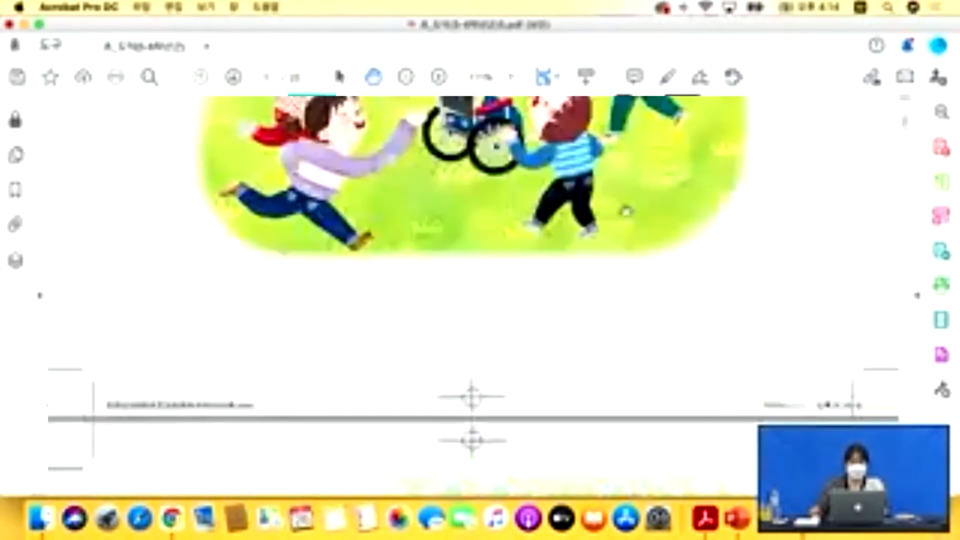
scroll(626, 211, down, 20)
scroll(625, 211, down, 20)
scroll(625, 211, down, 15)
scroll(626, 211, up, 13)
scroll(625, 211, up, 20)
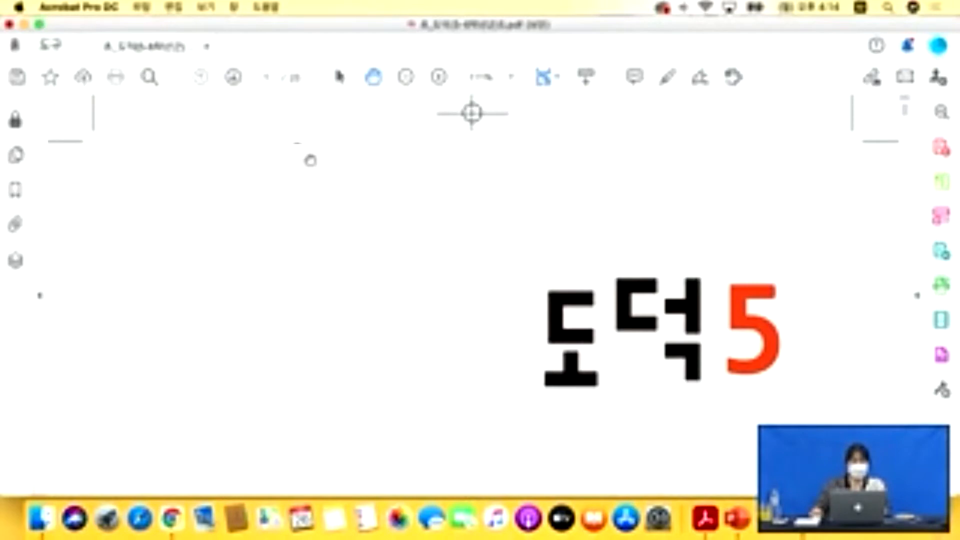
scroll(310, 160, down, 15)
scroll(310, 160, up, 12)
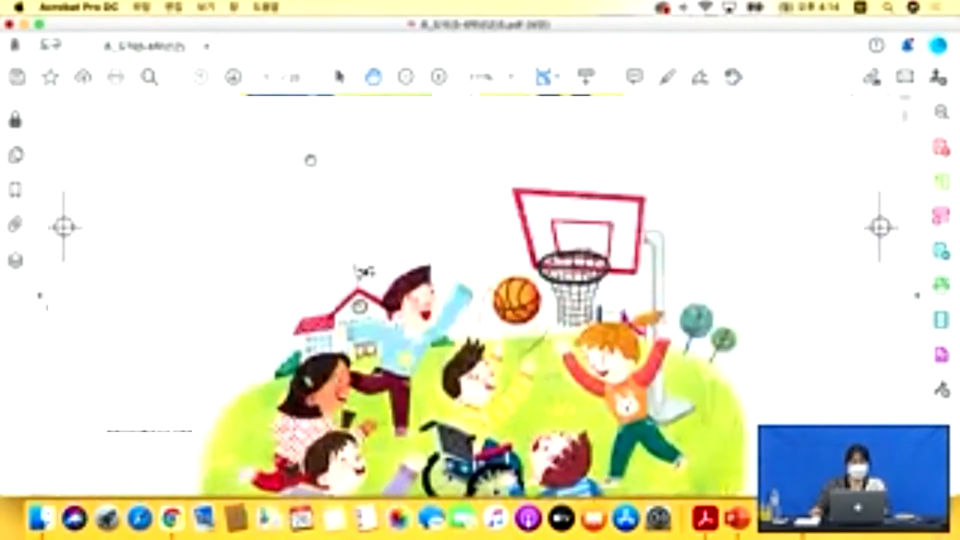
scroll(310, 160, up, 5)
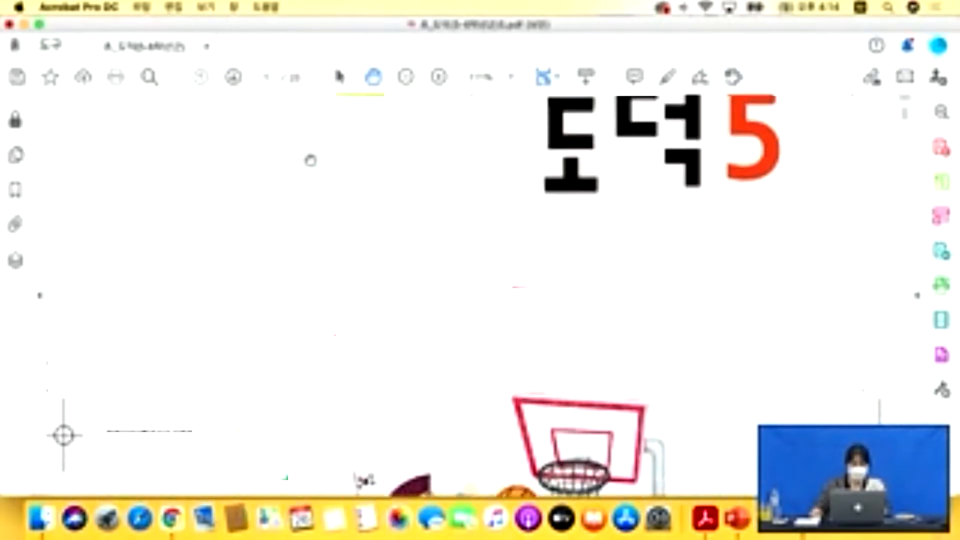
scroll(310, 160, up, 2)
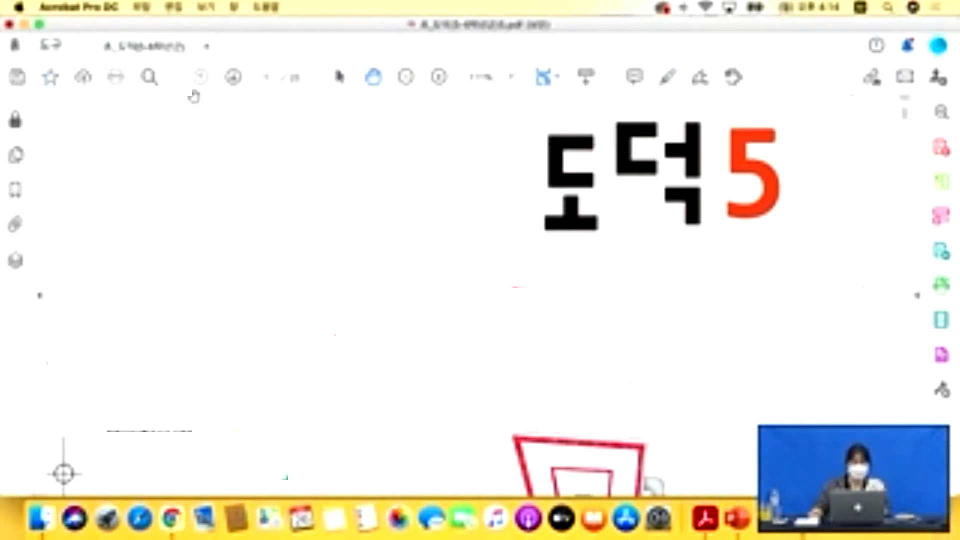
click(235, 80)
Page forward to the contents page listing chapter 4 '밝고 건전한 사이버 생활' at page 78.
click(235, 80)
click(235, 80)
click(235, 80)
click(200, 78)
click(233, 77)
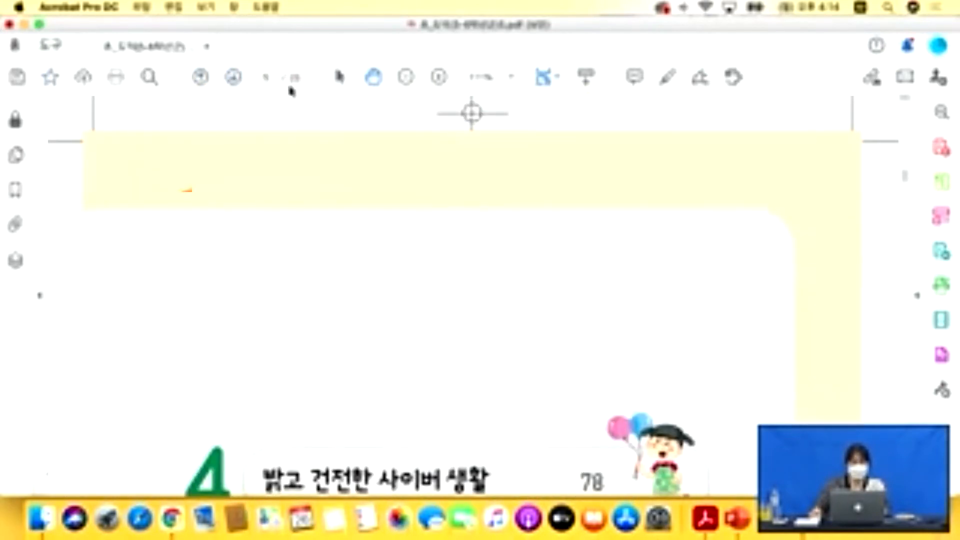
Zoom the page in and back out, then glance at the security panel.
click(439, 77)
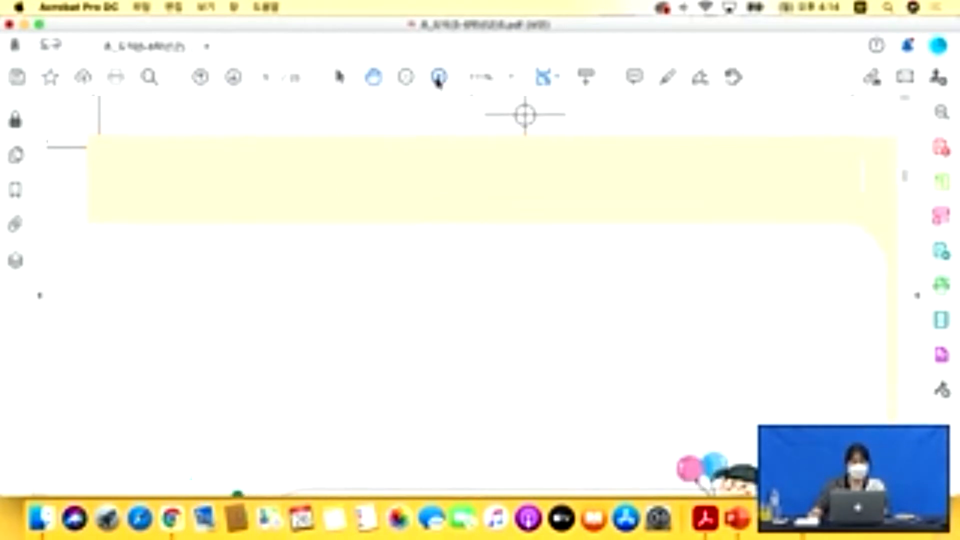
click(406, 76)
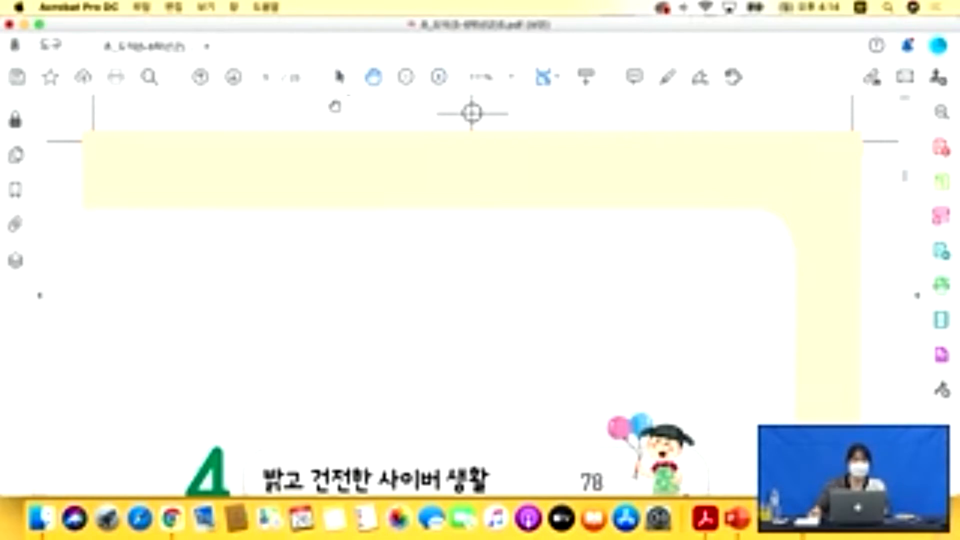
click(15, 120)
click(190, 109)
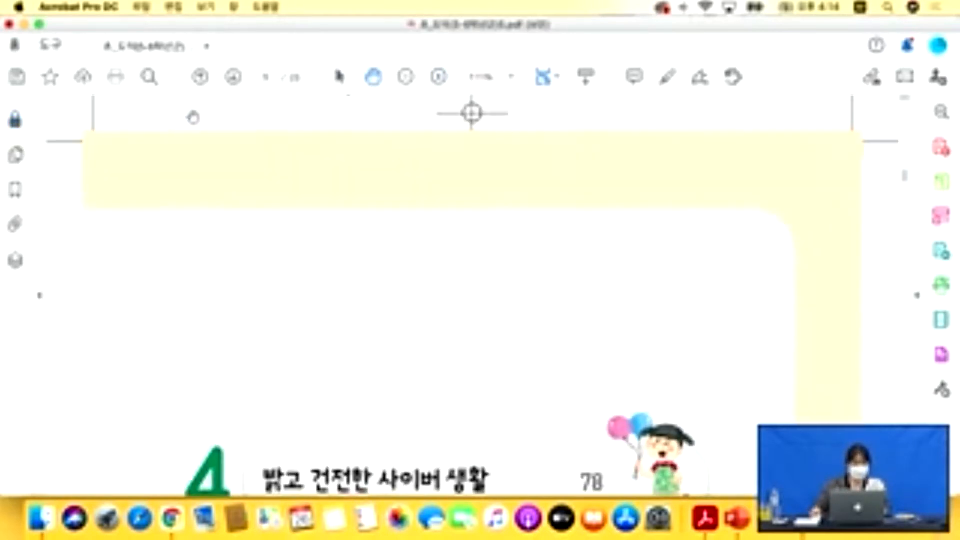
Set the Security Method to No Security in Document Properties and apply it.
click(139, 7)
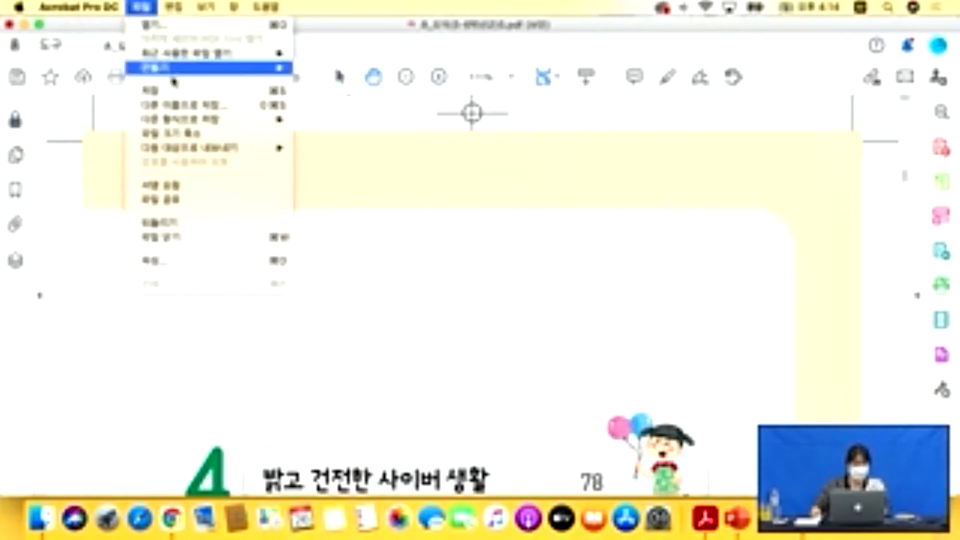
click(174, 261)
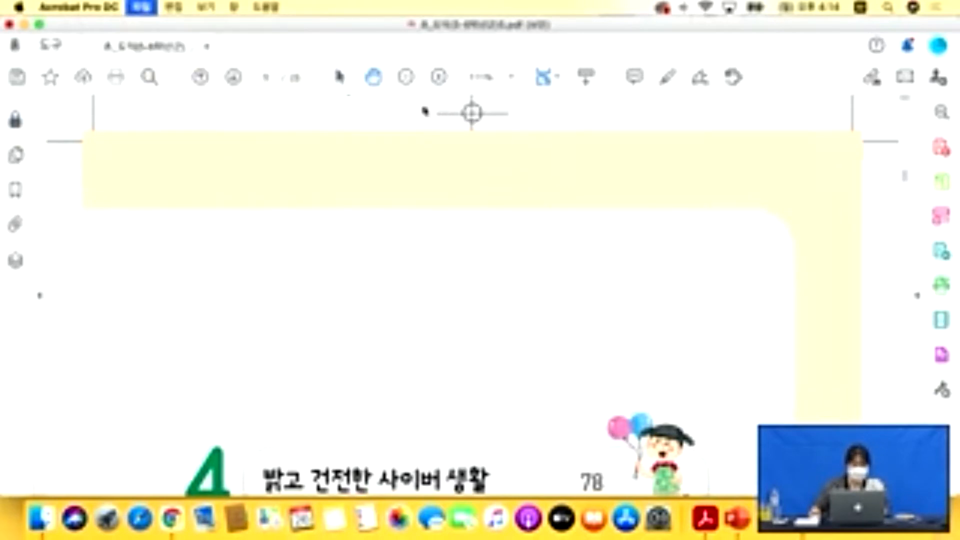
click(413, 67)
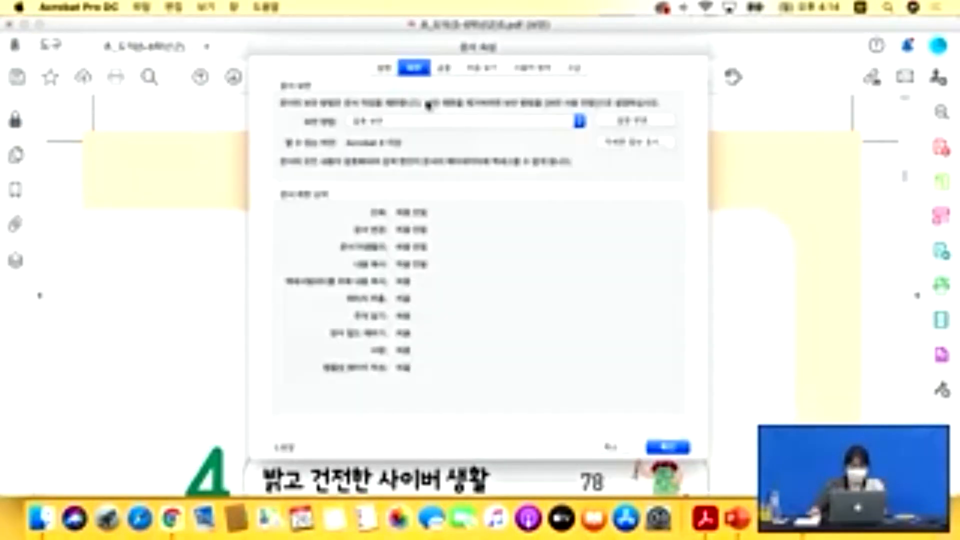
click(441, 121)
click(431, 109)
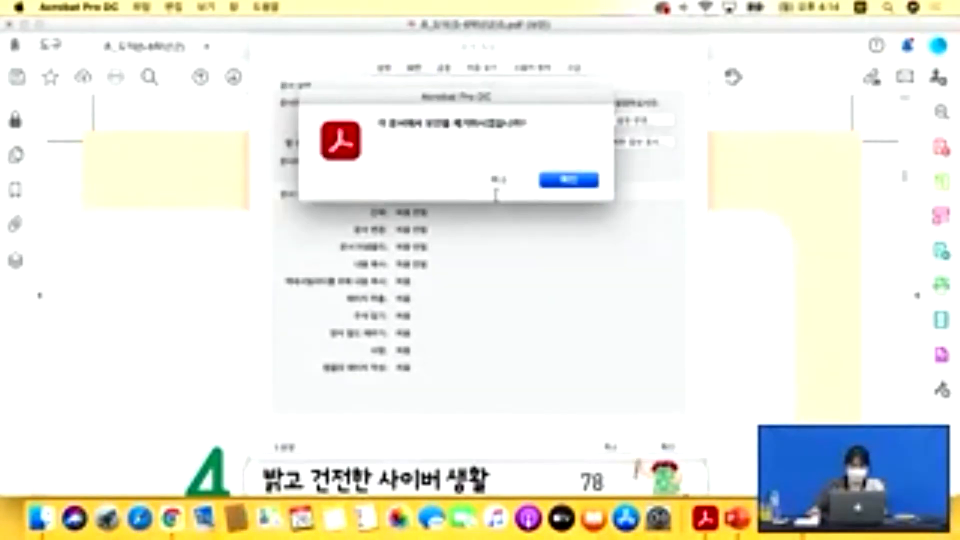
click(553, 183)
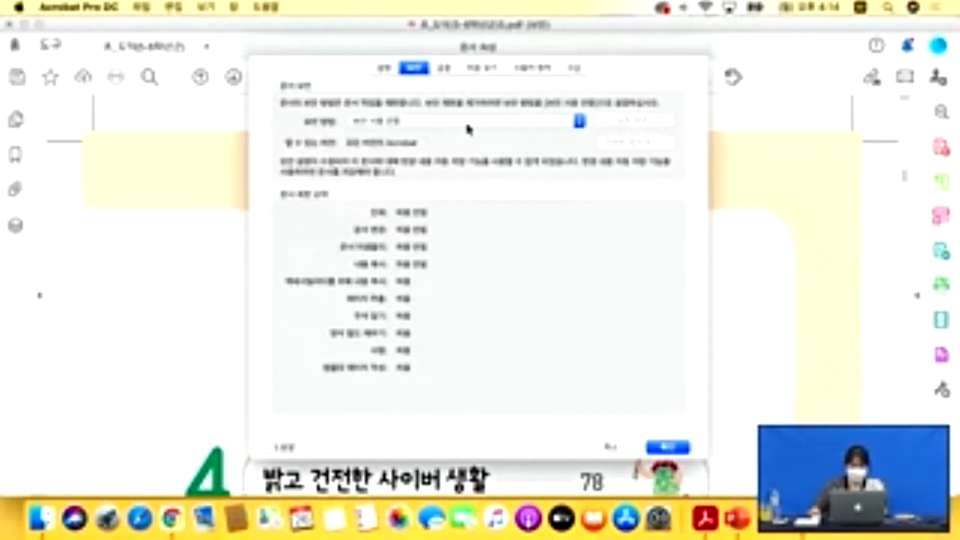
click(668, 448)
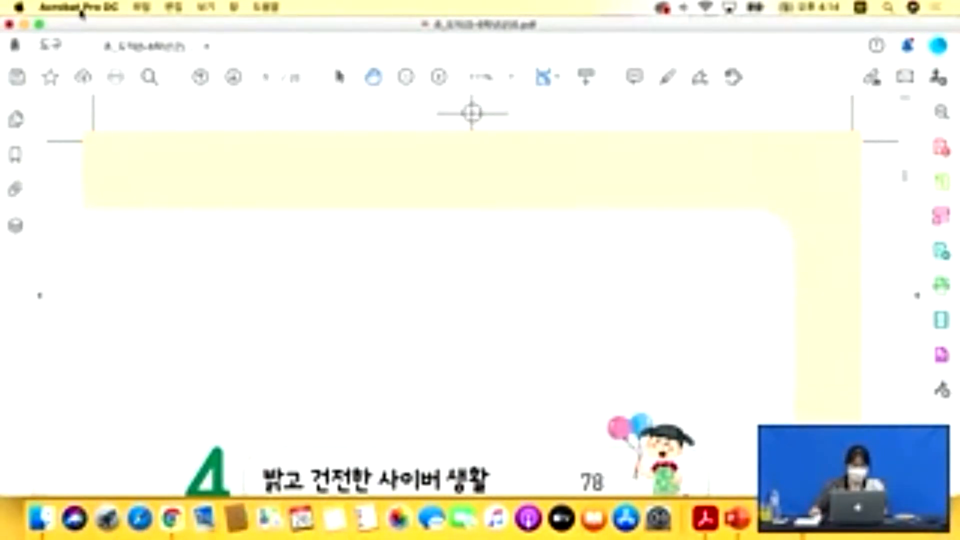
Save the now unsecured textbook PDF, acknowledging the save alert.
click(141, 7)
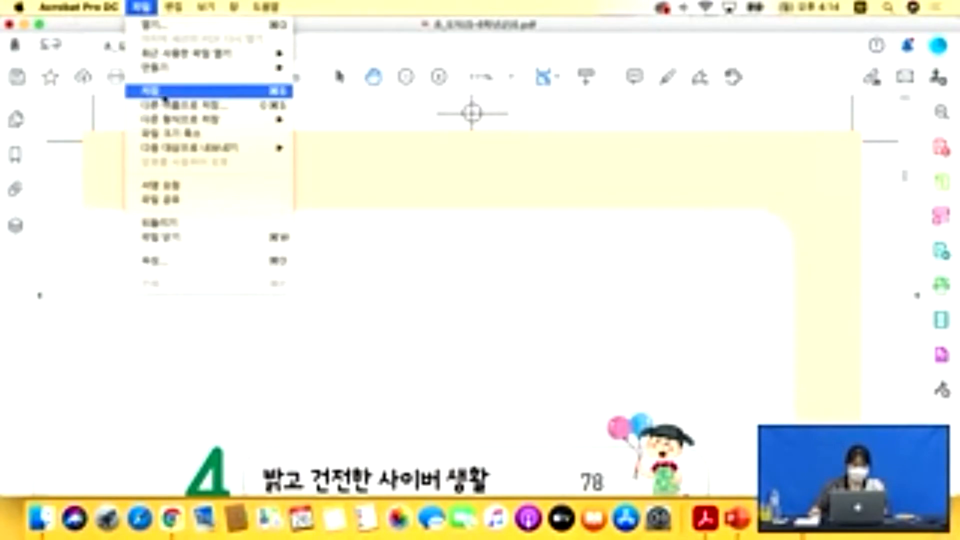
click(165, 92)
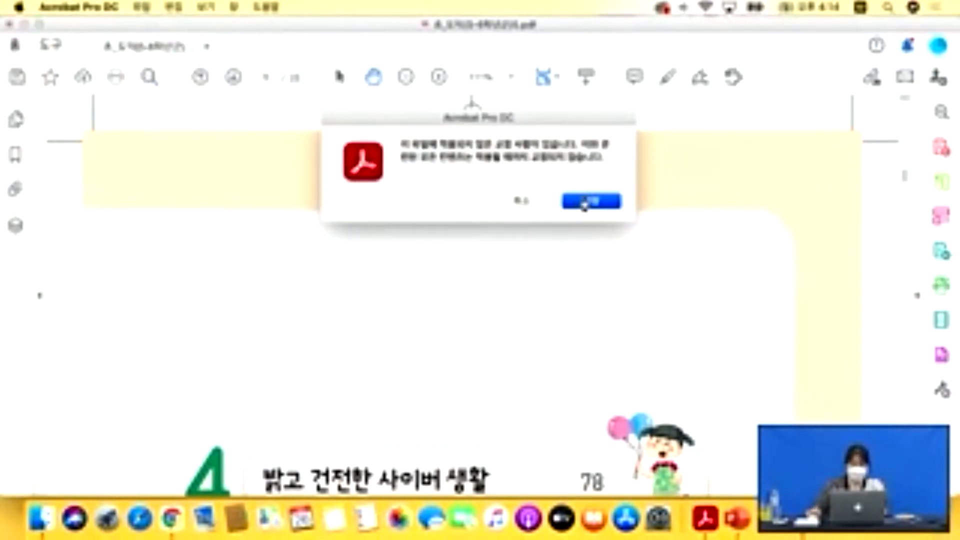
click(584, 202)
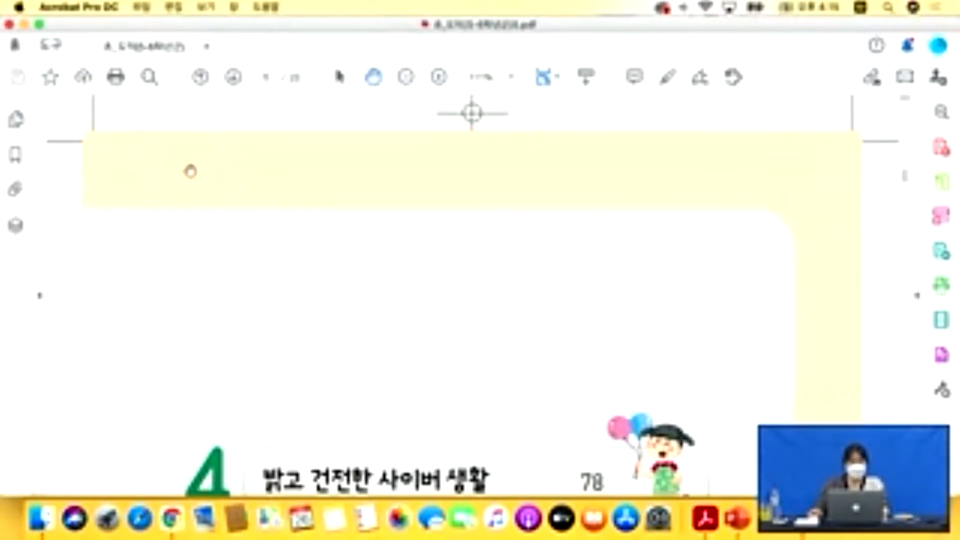
Look through the Thumbnails, Bookmarks, Attachments and Layers panels, then go to the Tools page.
scroll(227, 173, down, 2)
scroll(228, 174, down, 20)
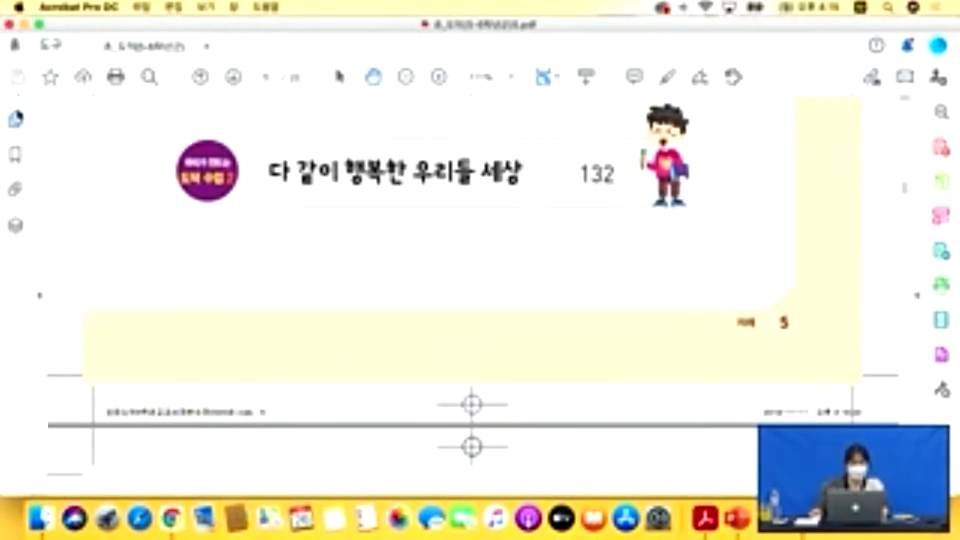
click(15, 120)
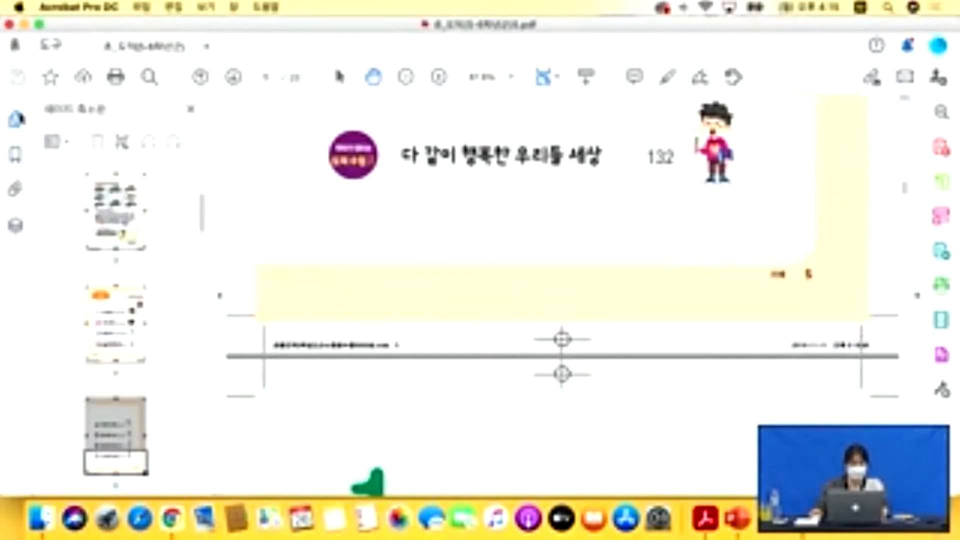
click(18, 158)
click(18, 192)
click(16, 225)
click(15, 121)
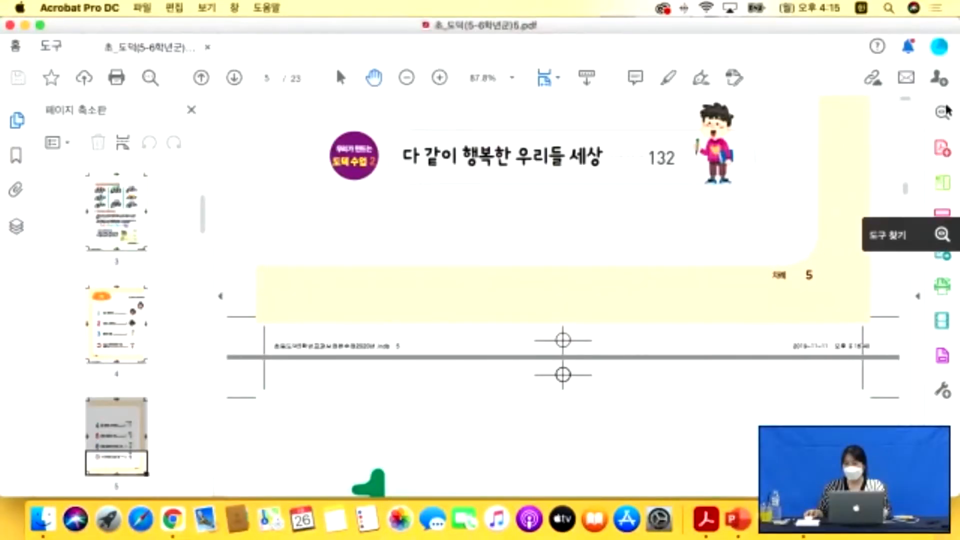
click(52, 47)
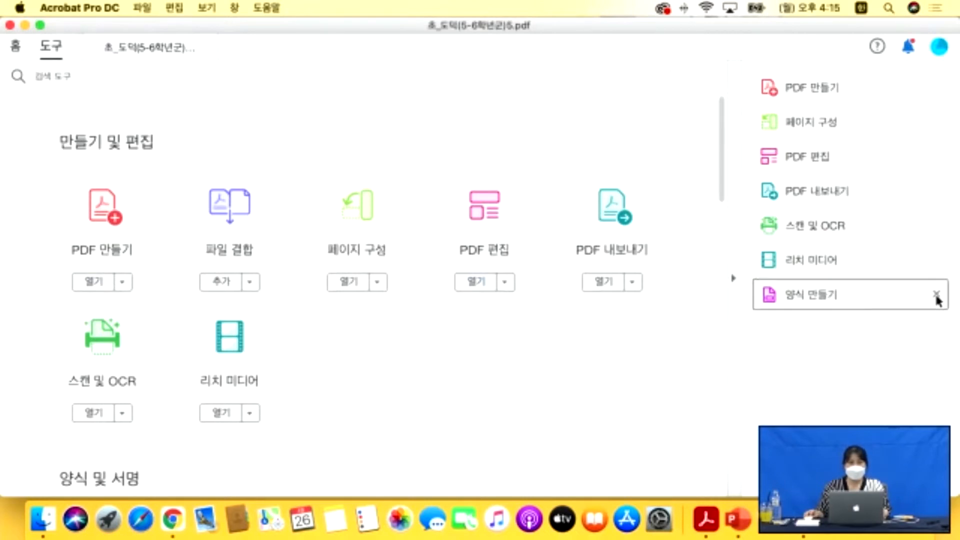
Remove the 양식 만들기 and PDF 만들기 shortcuts, add 페이지 구성 and 파일 결합, and return to the textbook.
click(936, 296)
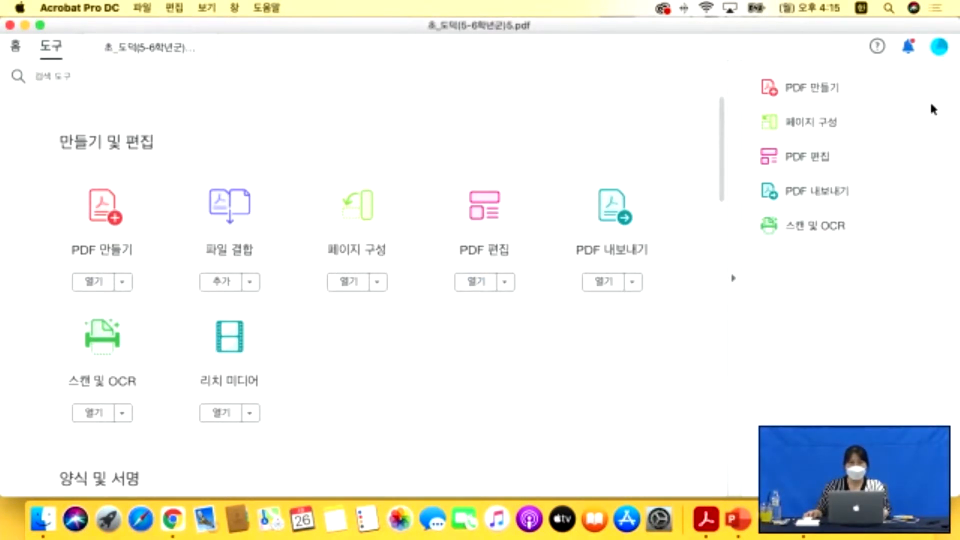
click(937, 88)
click(937, 87)
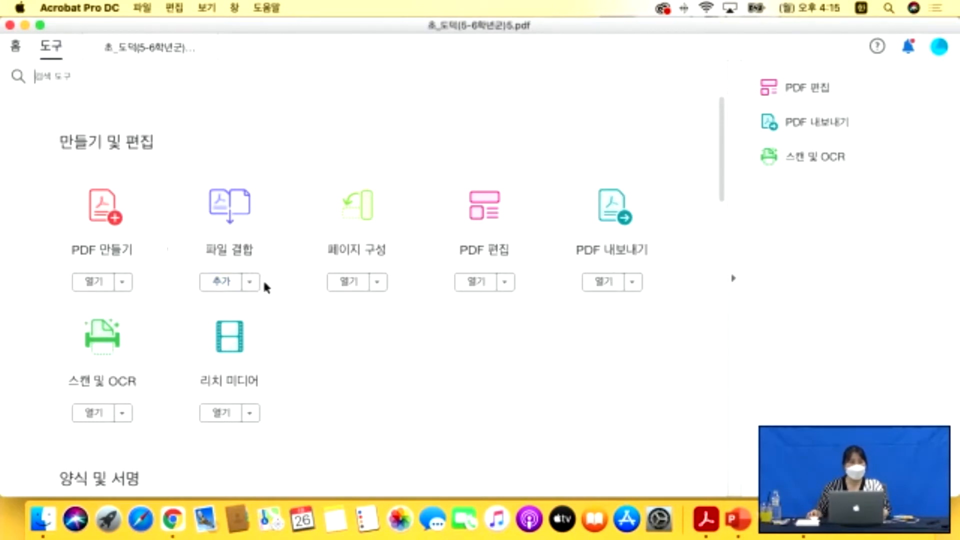
click(348, 282)
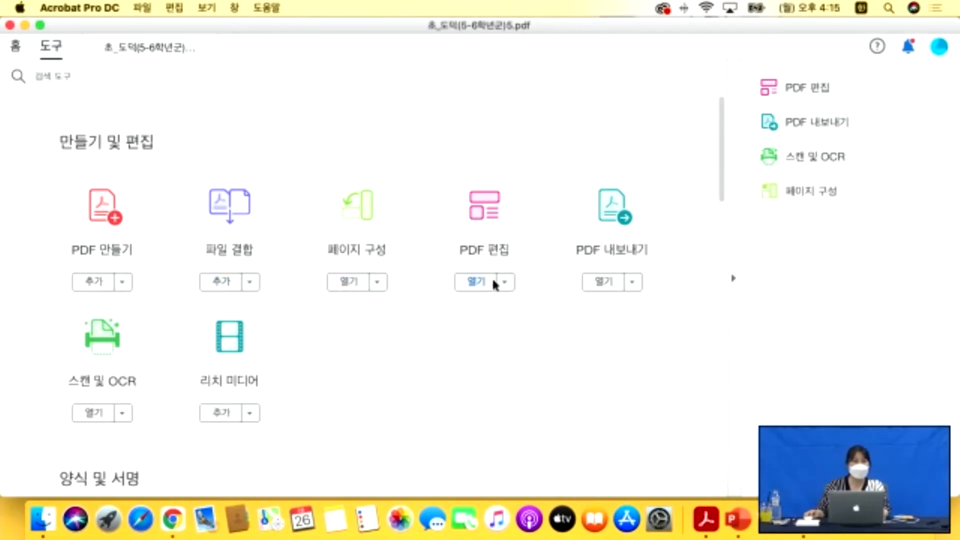
click(222, 284)
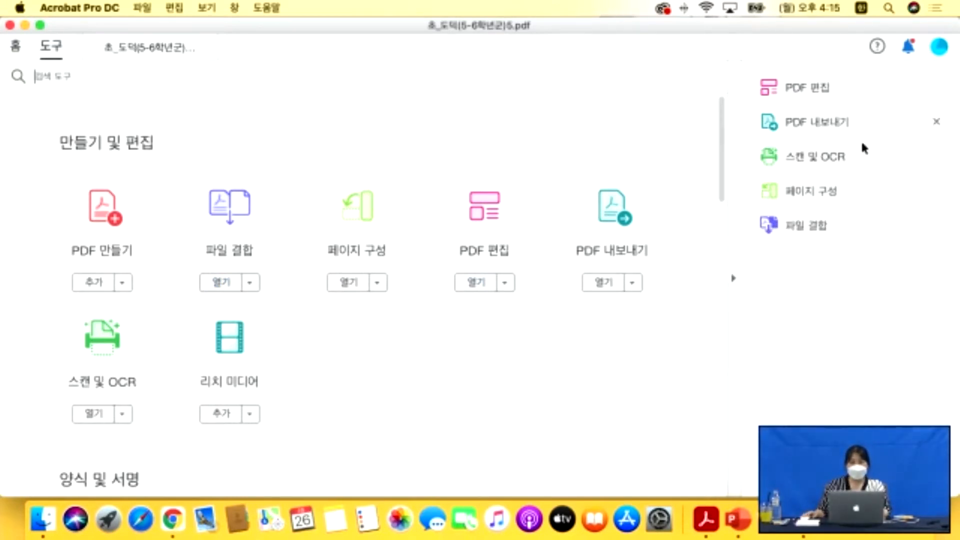
click(167, 51)
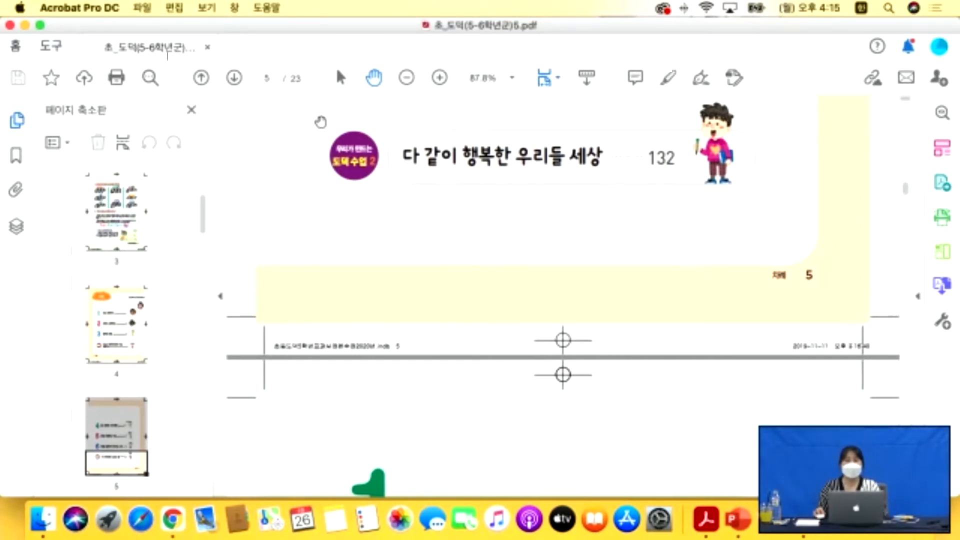
Close the Page Thumbnails pane so page 5 fills the window, then bring up Finder.
scroll(444, 202, down, 2)
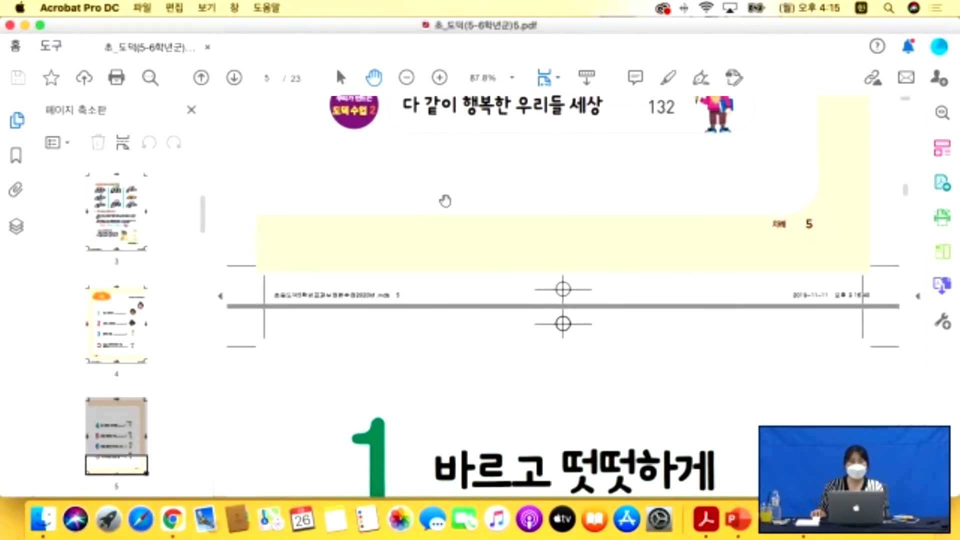
scroll(444, 201, up, 3)
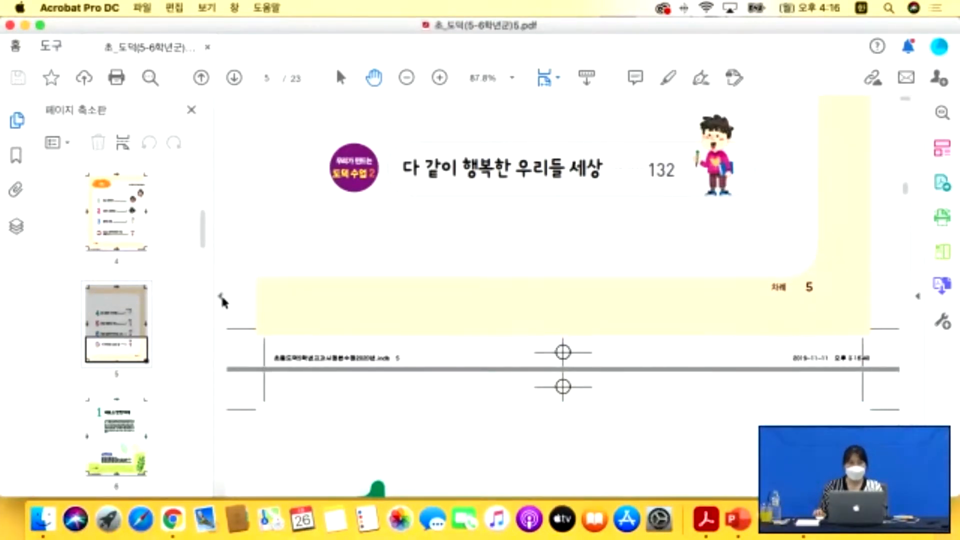
click(220, 297)
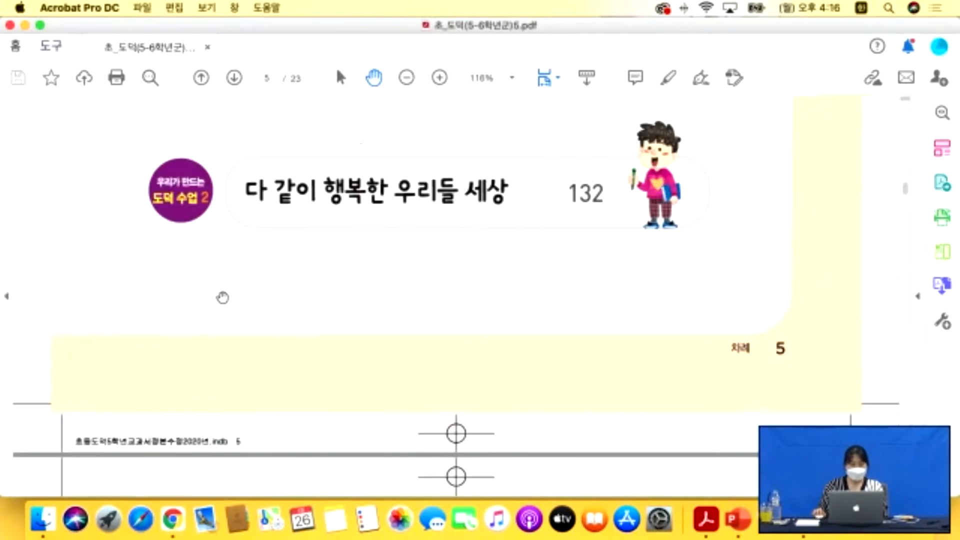
click(42, 519)
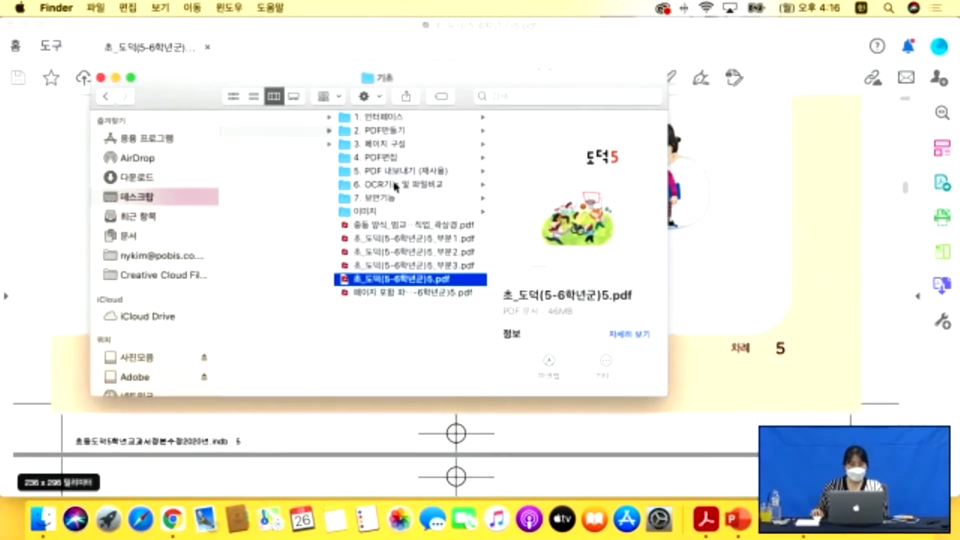
Browse the 활용 subfolders from 1. PDF편집 through 6. 보안기능 in Finder.
scroll(395, 187, left, 3)
click(287, 145)
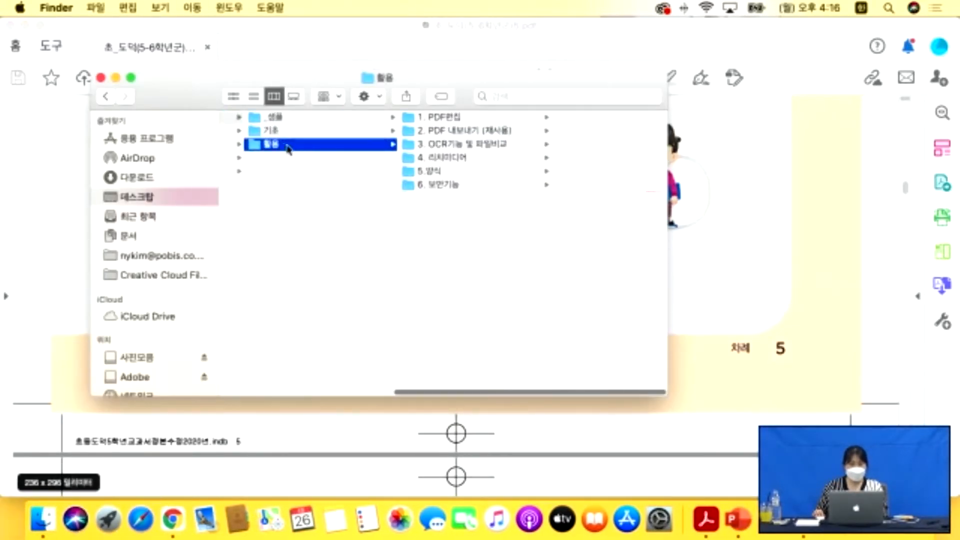
click(444, 122)
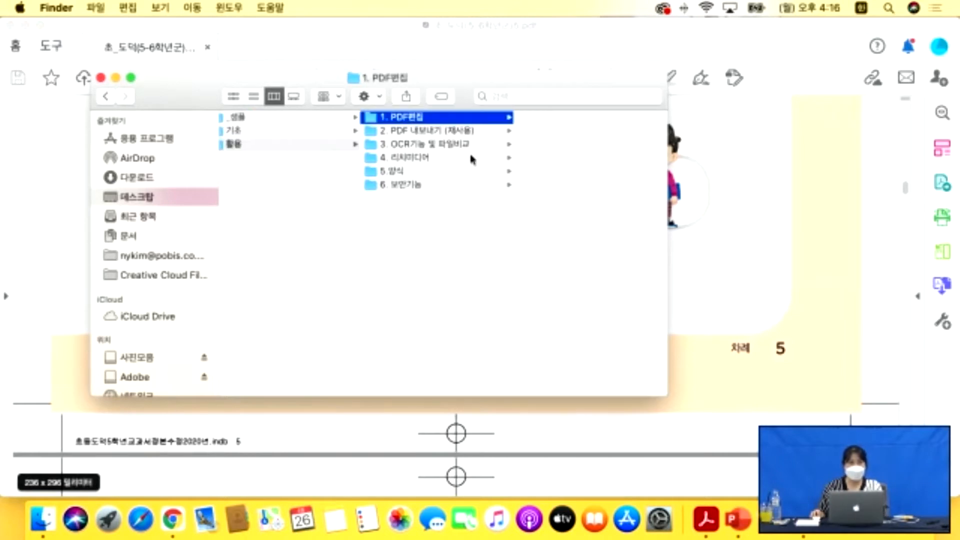
click(406, 131)
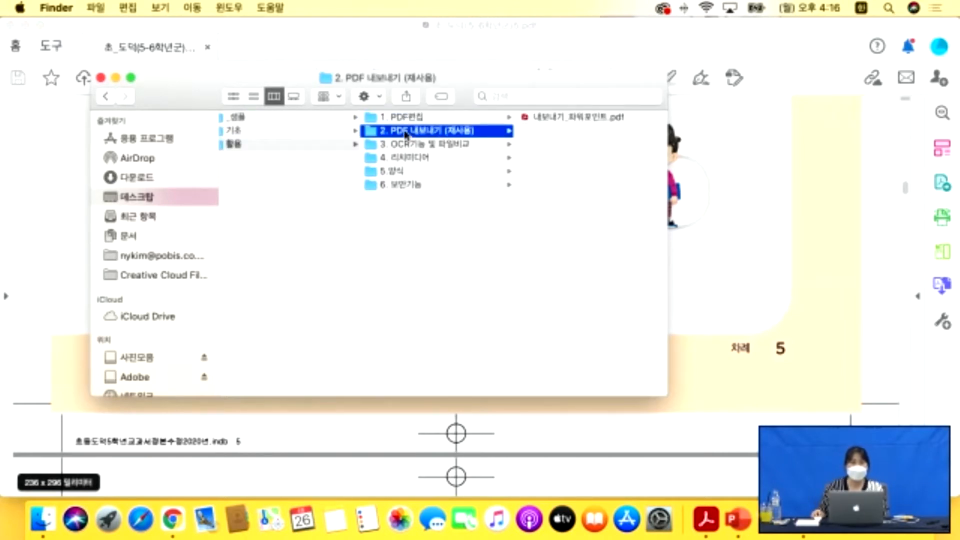
click(415, 147)
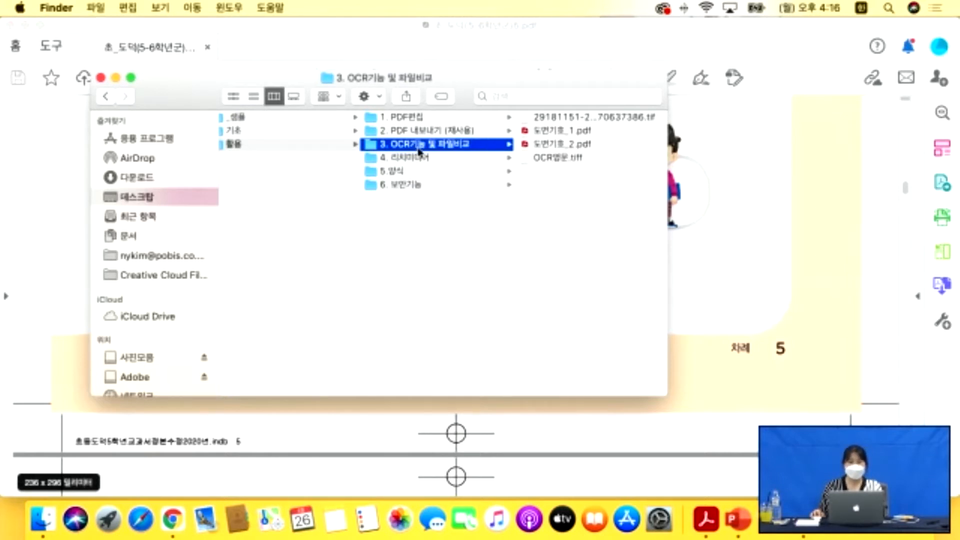
click(416, 164)
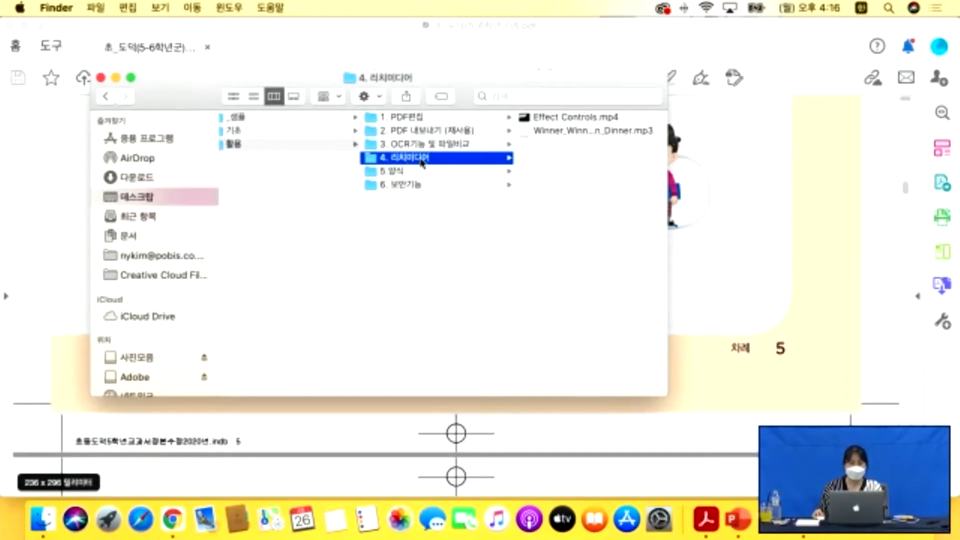
click(396, 173)
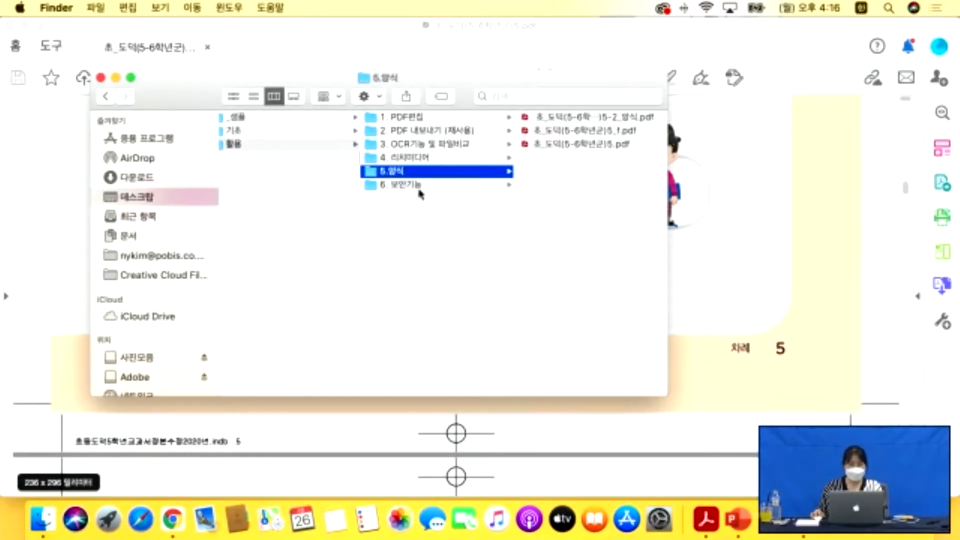
click(405, 188)
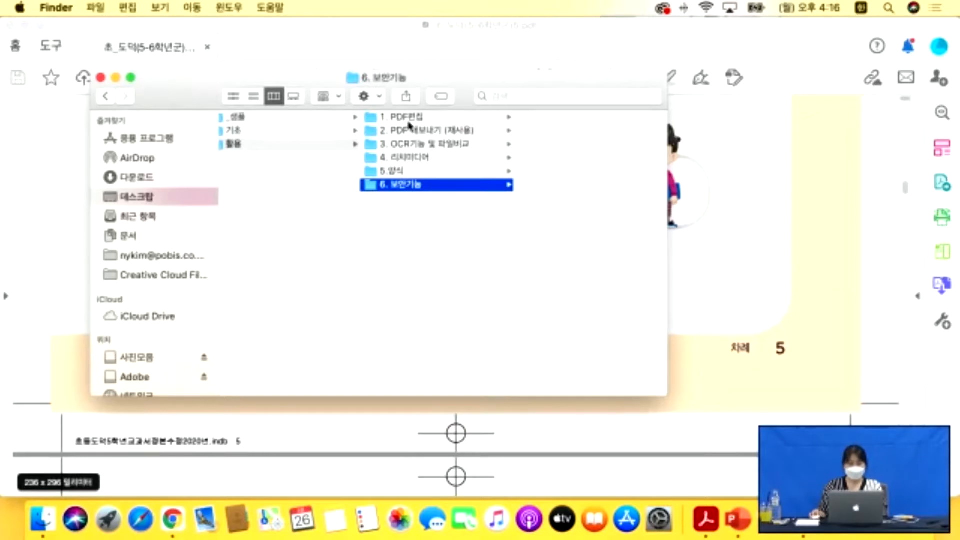
Select the 1. PDF편집 folder, then return to Acrobat's Tools page.
click(66, 191)
scroll(68, 189, up, 2)
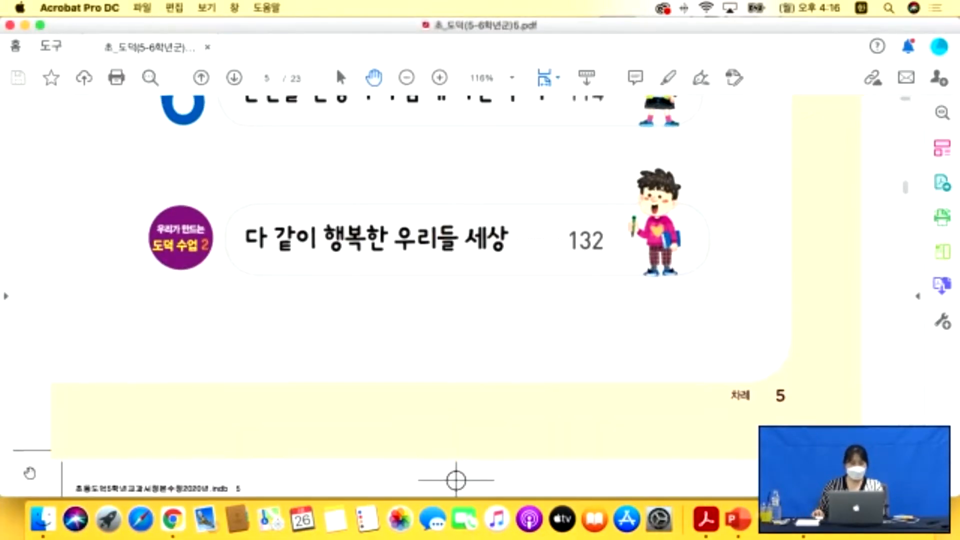
click(42, 519)
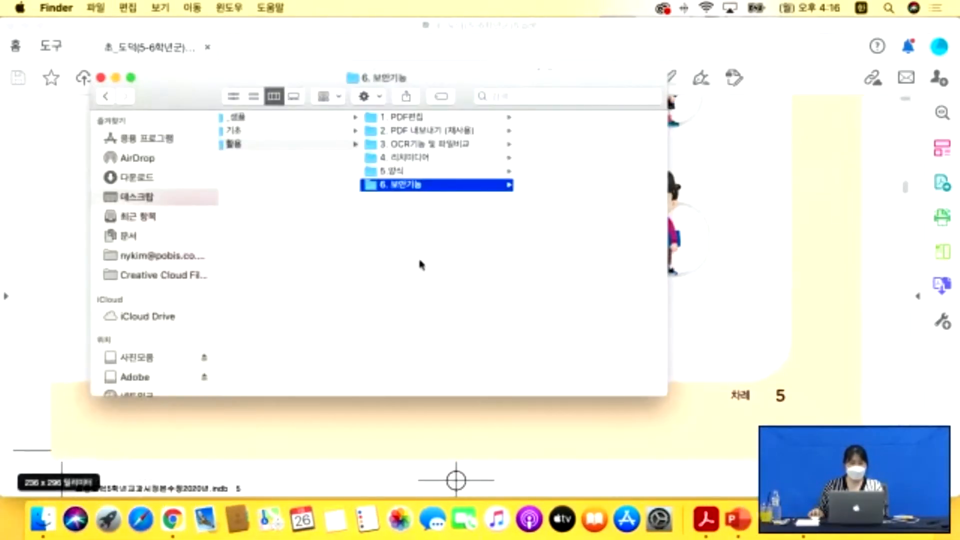
click(406, 118)
click(57, 190)
click(50, 47)
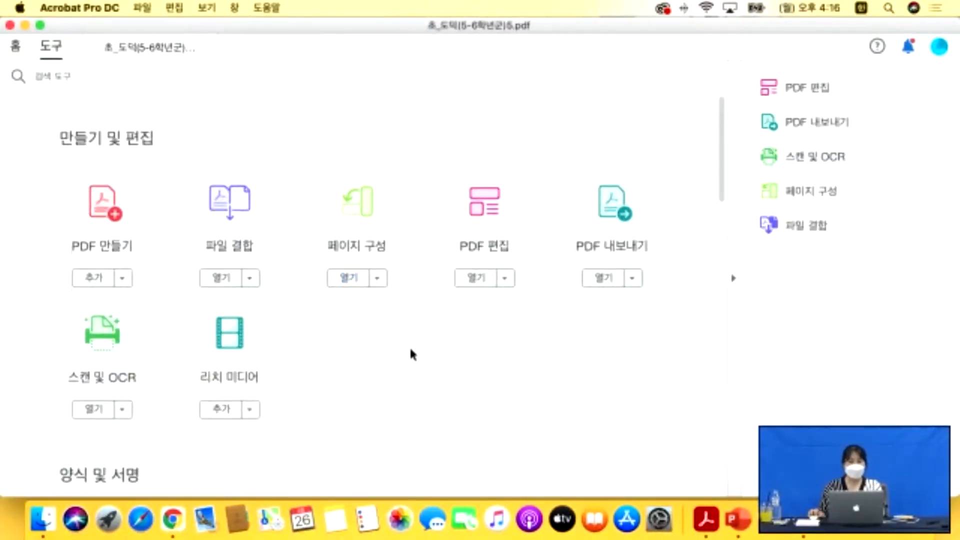
Start Edit PDF from the Tools page and scroll up to the '도덕 5' cover page.
scroll(412, 355, down, 1)
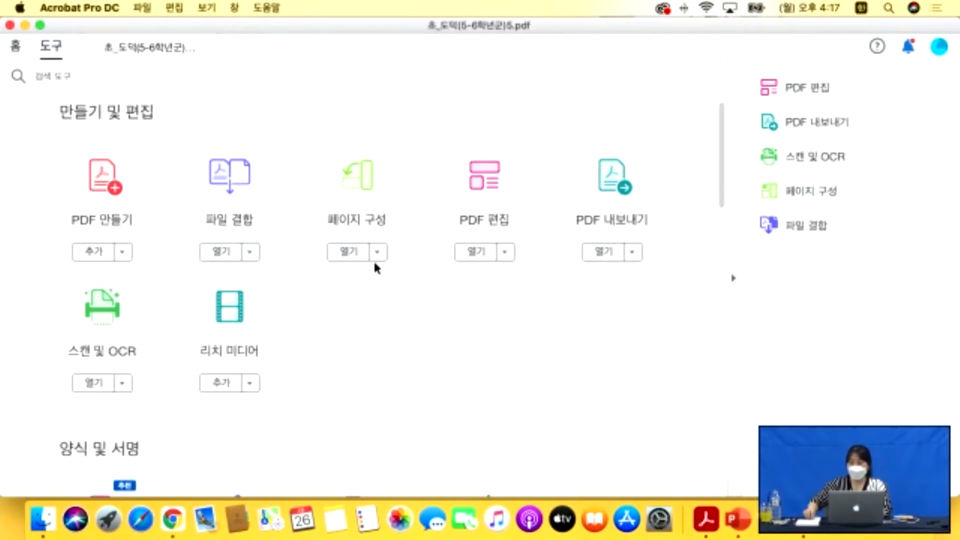
scroll(373, 260, down, 15)
scroll(383, 144, up, 10)
scroll(383, 144, up, 5)
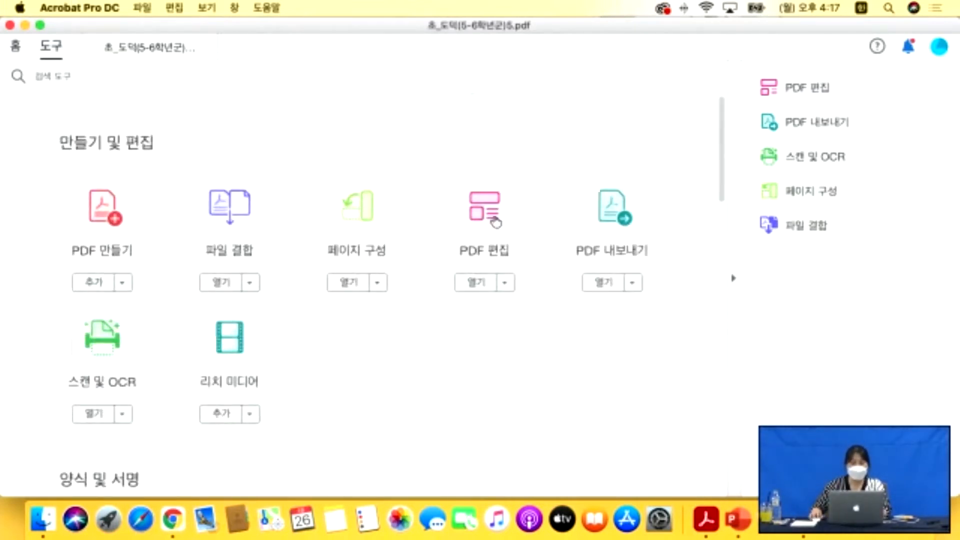
click(478, 213)
scroll(476, 203, up, 20)
scroll(479, 206, up, 10)
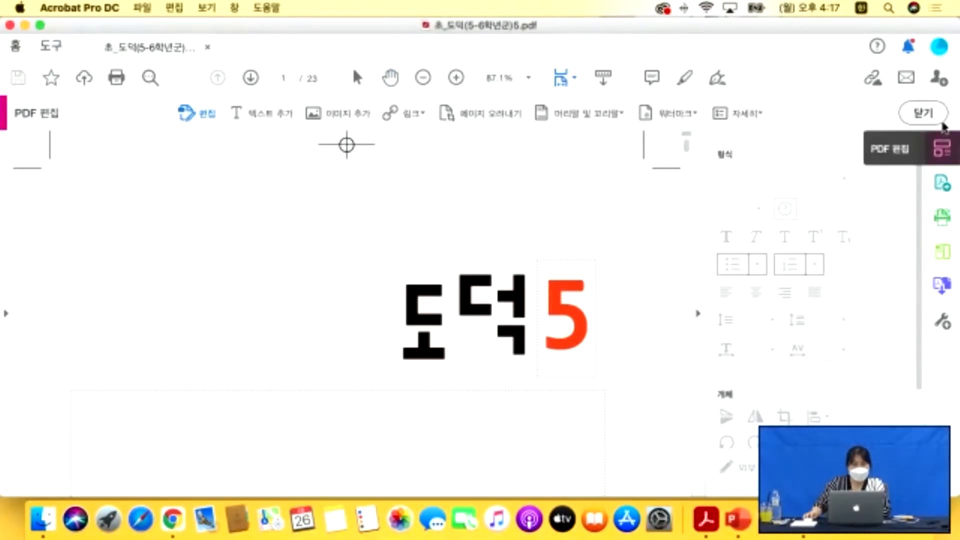
Leave Edit PDF mode, returning to the normal view, and bring up the File menu.
click(933, 116)
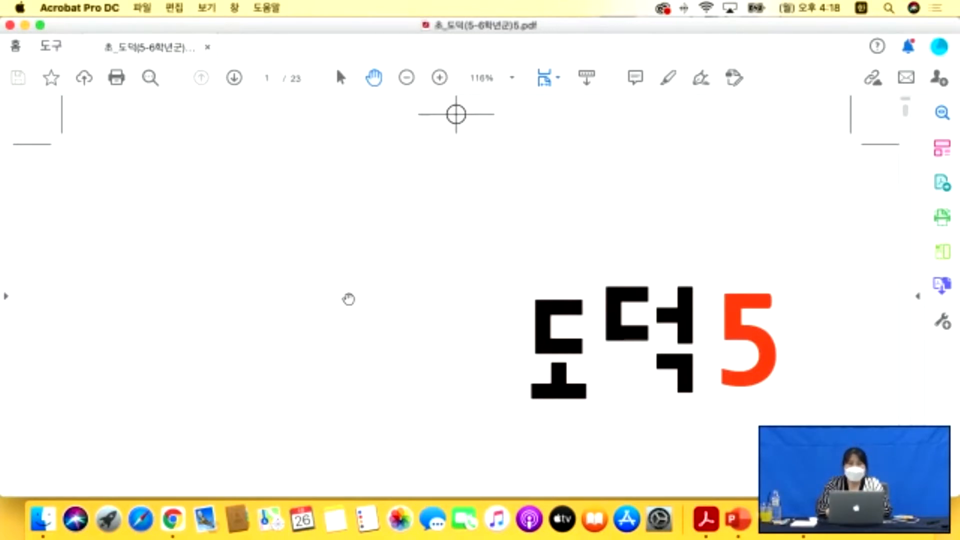
click(140, 8)
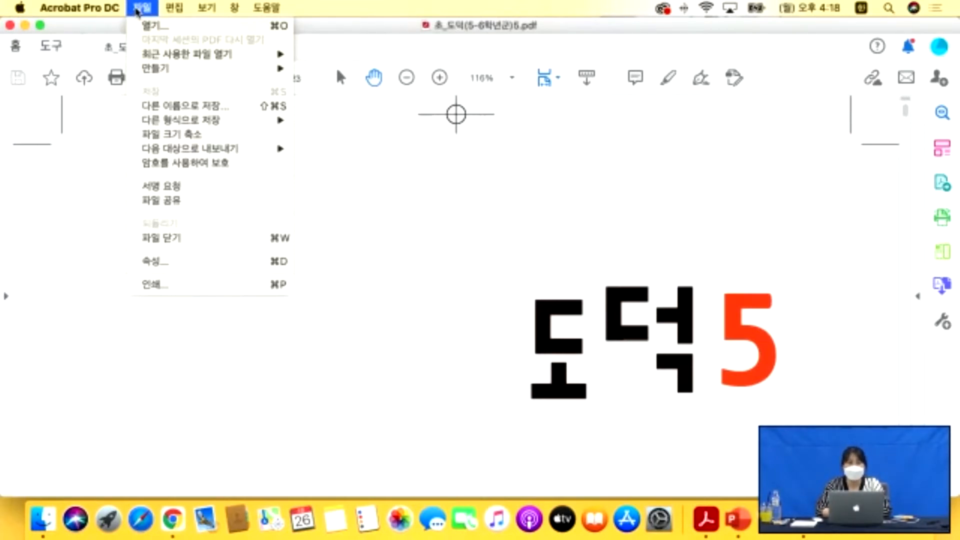
Check the document Properties' 설명 and 보안 tabs, confirming no security restrictions, then close with 확인.
click(161, 262)
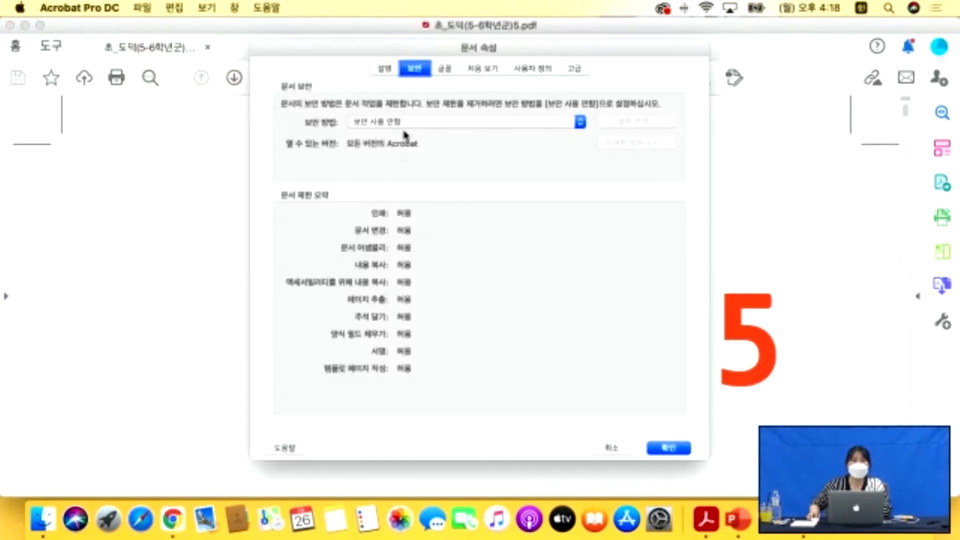
drag(341, 46, 343, 75)
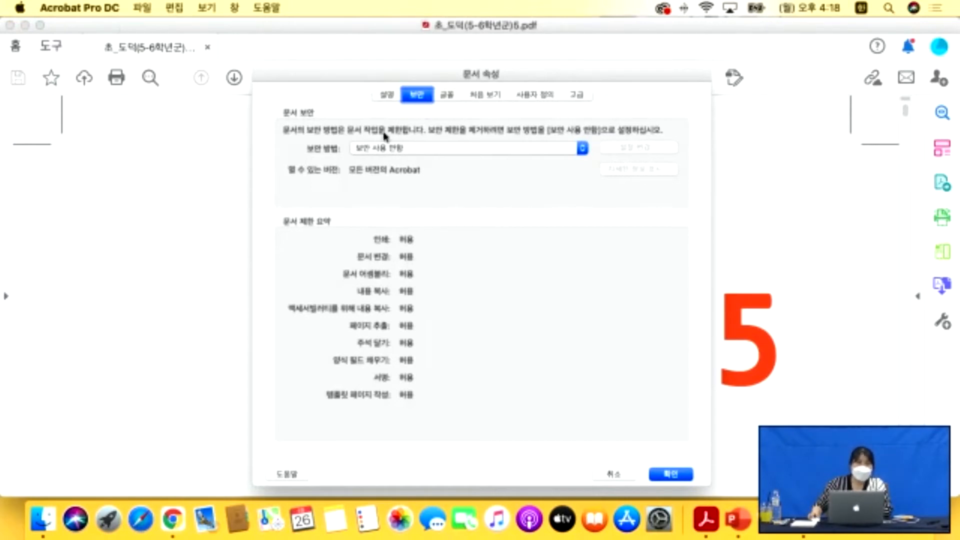
click(381, 96)
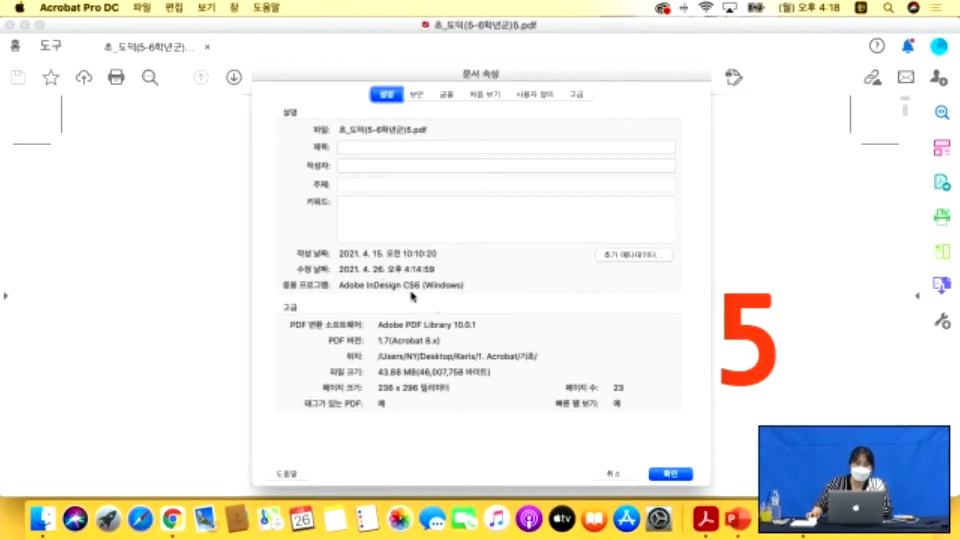
click(421, 99)
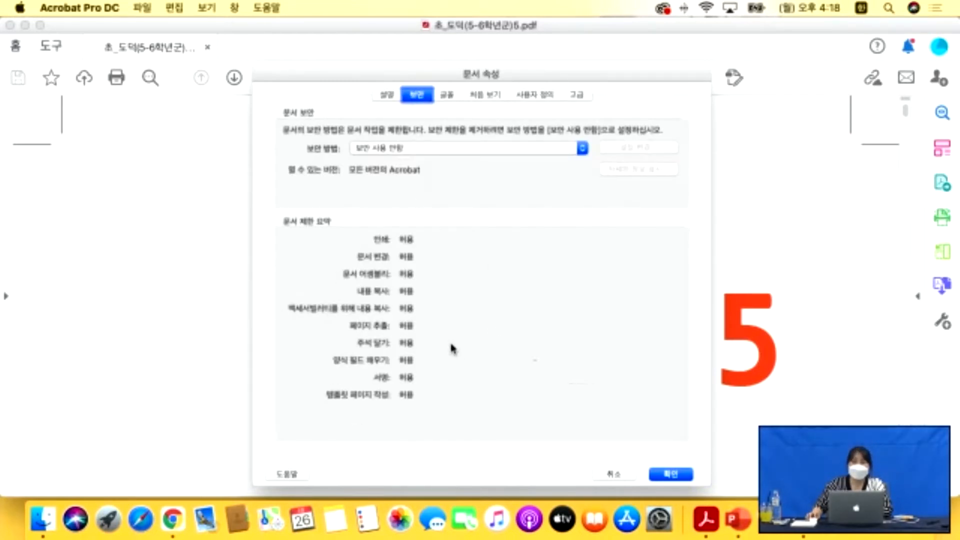
click(669, 473)
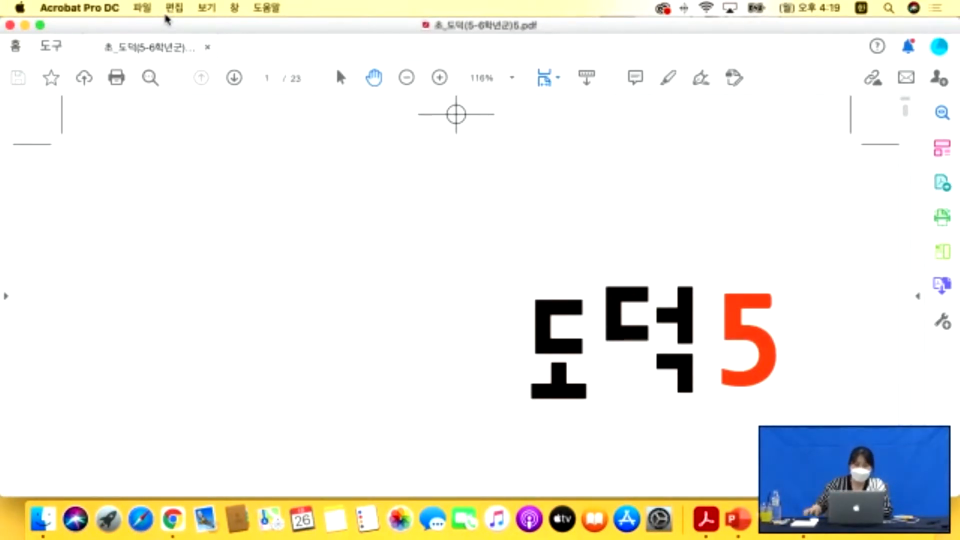
Reopen PDF 편집 from the Tools overview on the '도덕 5' cover page.
click(51, 48)
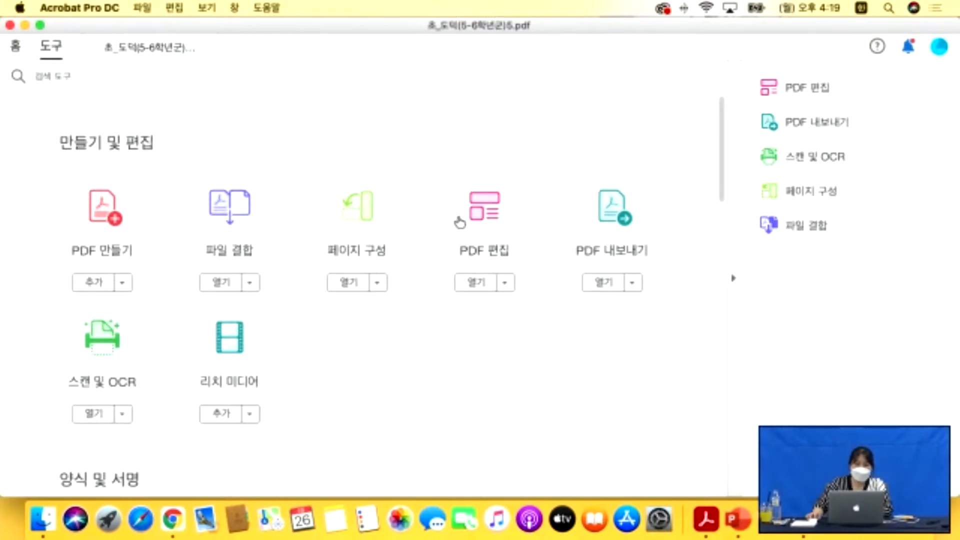
click(512, 221)
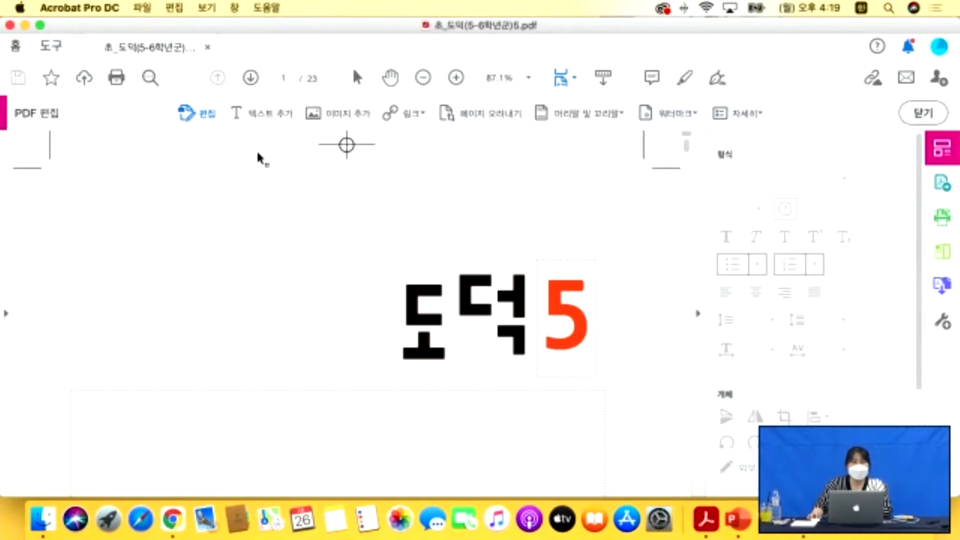
scroll(200, 148, down, 2)
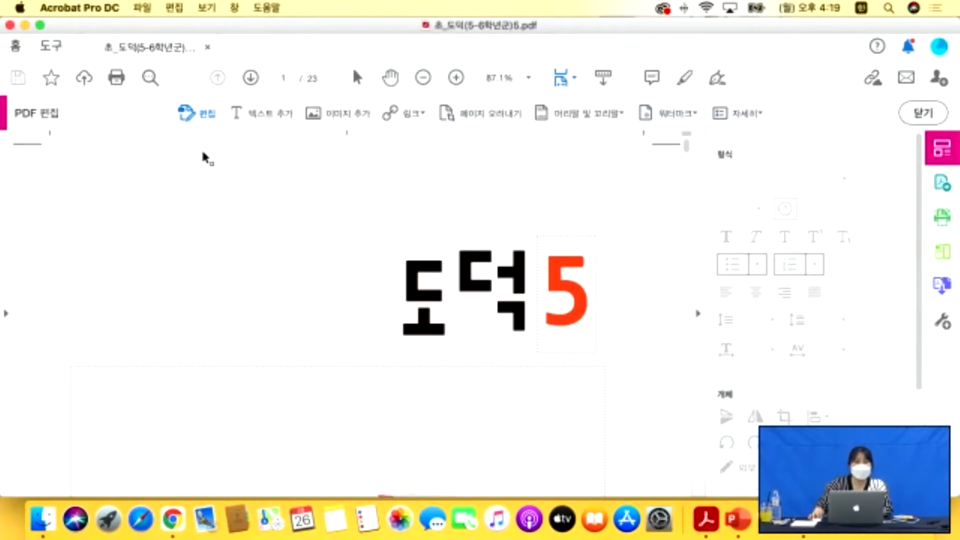
click(567, 274)
Scroll down from the cover into page 2, '도덕 교과서, 이렇게 활용해요'.
scroll(567, 274, down, 3)
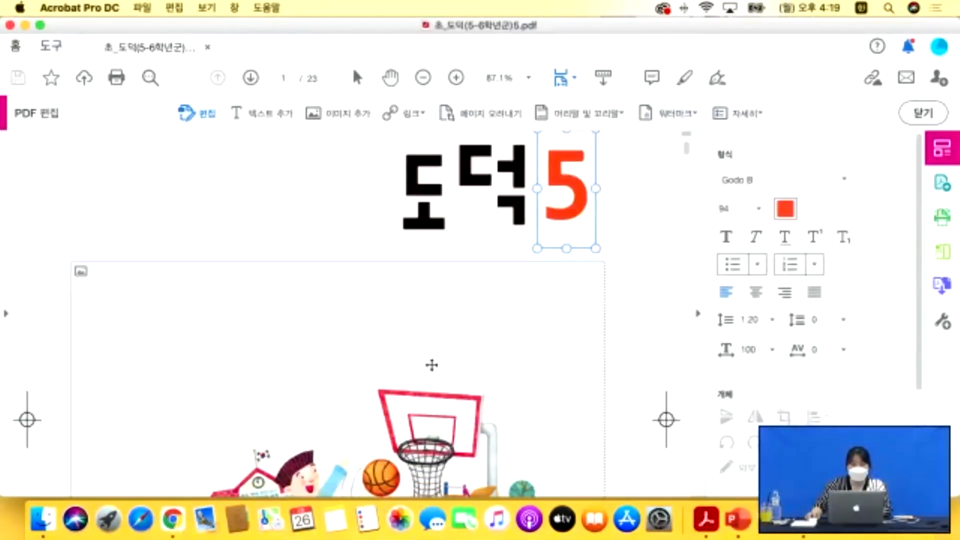
click(433, 365)
scroll(433, 365, down, 6)
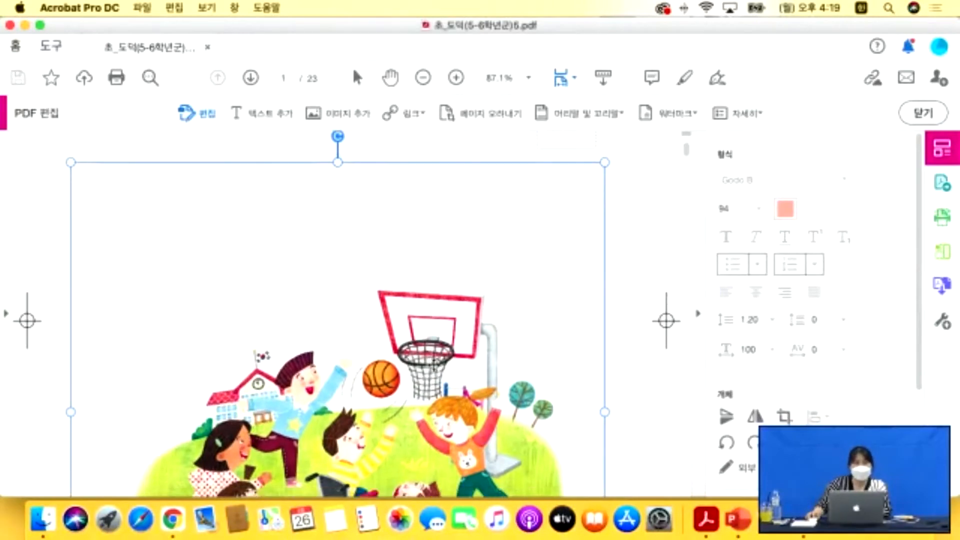
scroll(433, 365, down, 15)
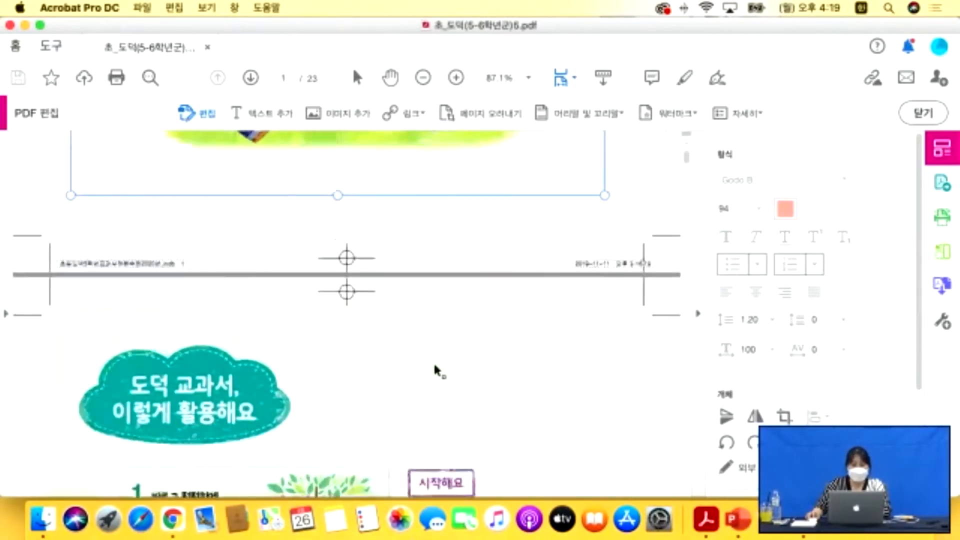
scroll(431, 368, down, 2)
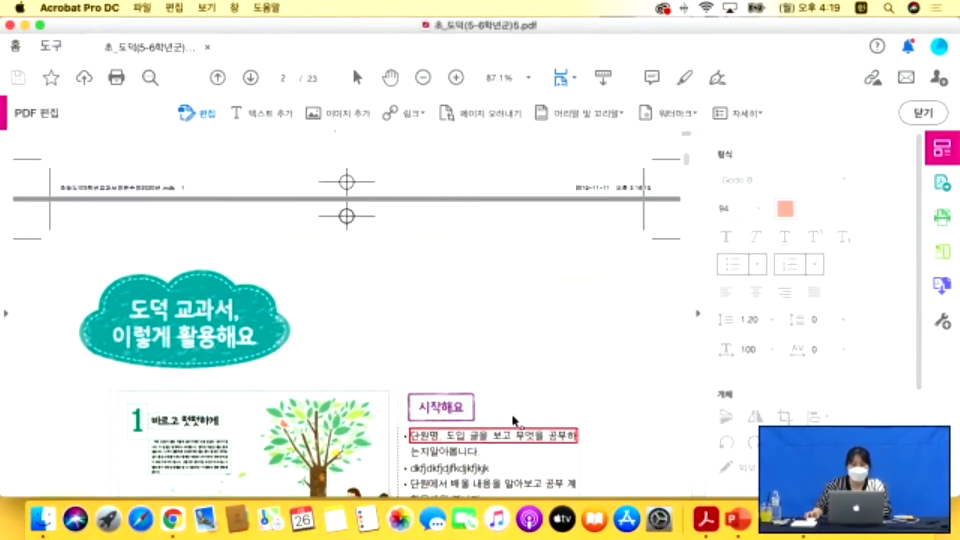
scroll(518, 424, down, 2)
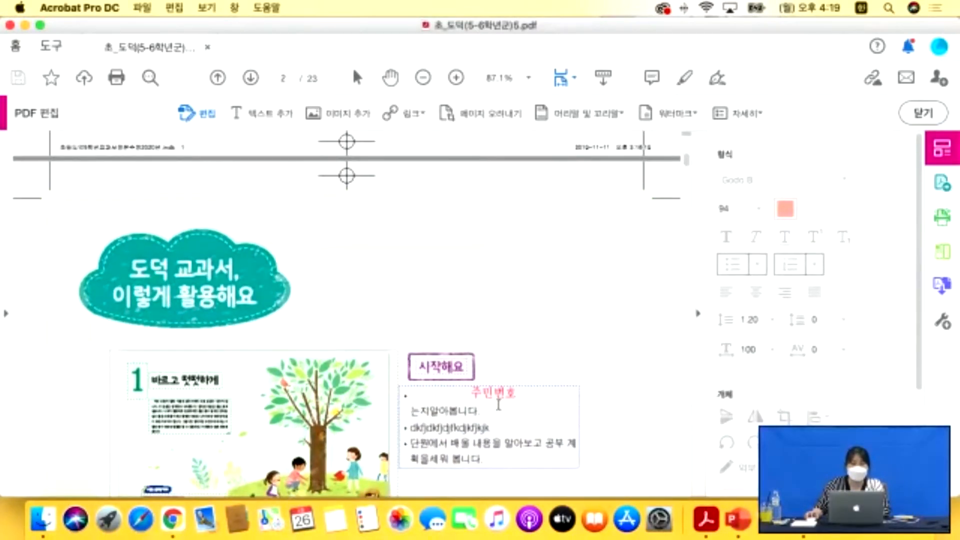
scroll(420, 393, down, 10)
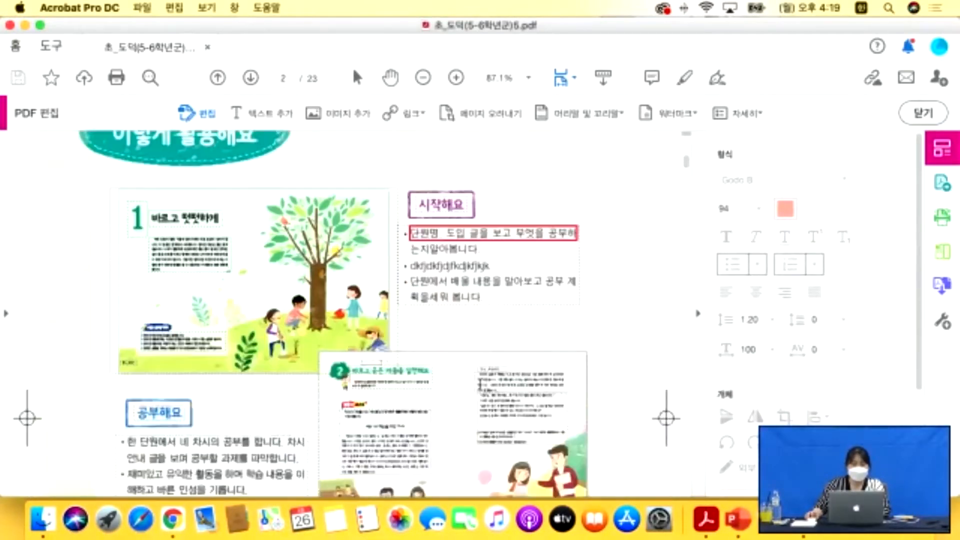
scroll(281, 298, down, 7)
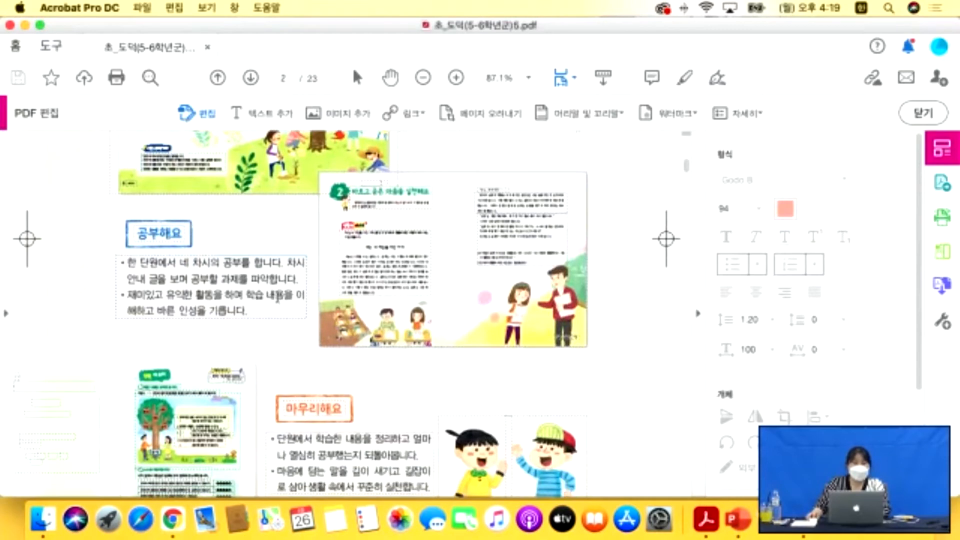
scroll(281, 298, down, 9)
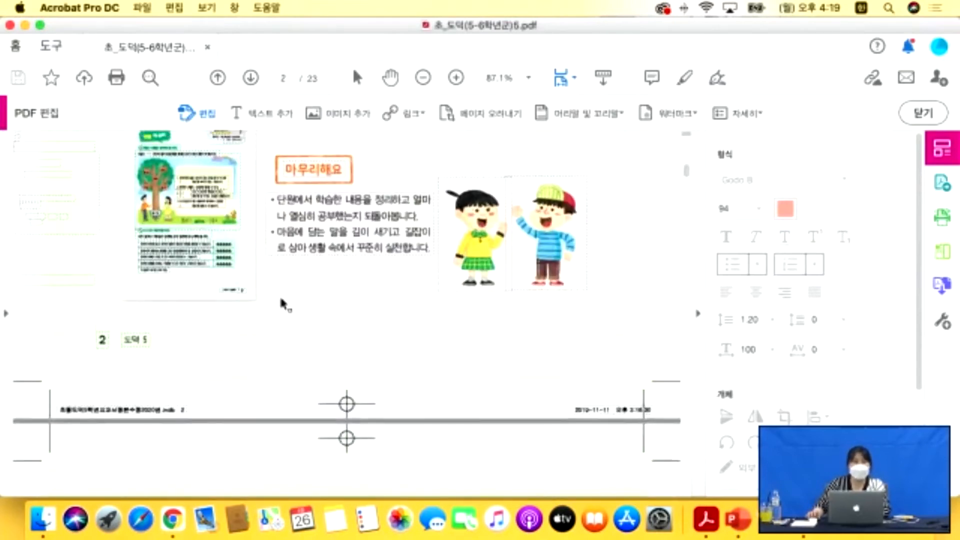
scroll(281, 300, up, 9)
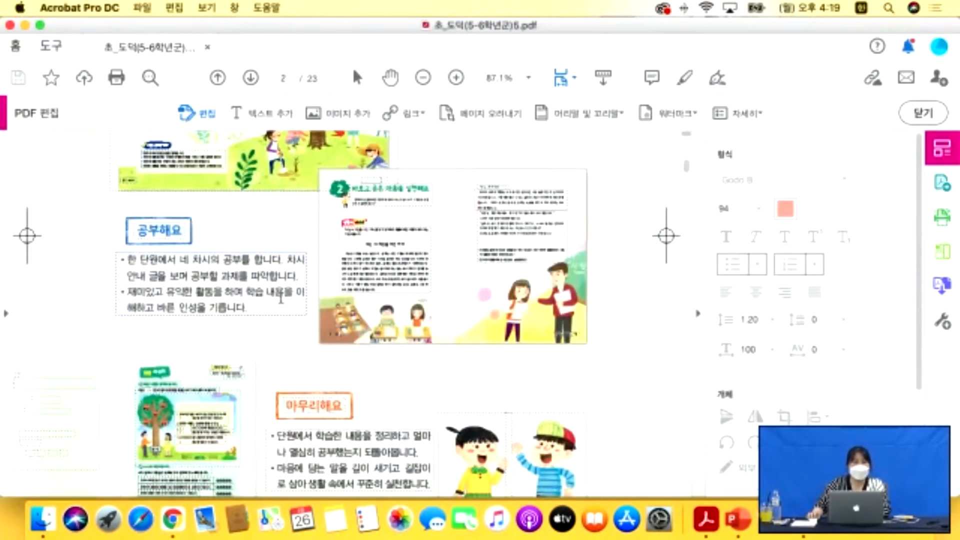
Put the insertion point into page 2's 공부해요 explanation text box.
click(269, 299)
scroll(269, 299, down, 1)
click(330, 219)
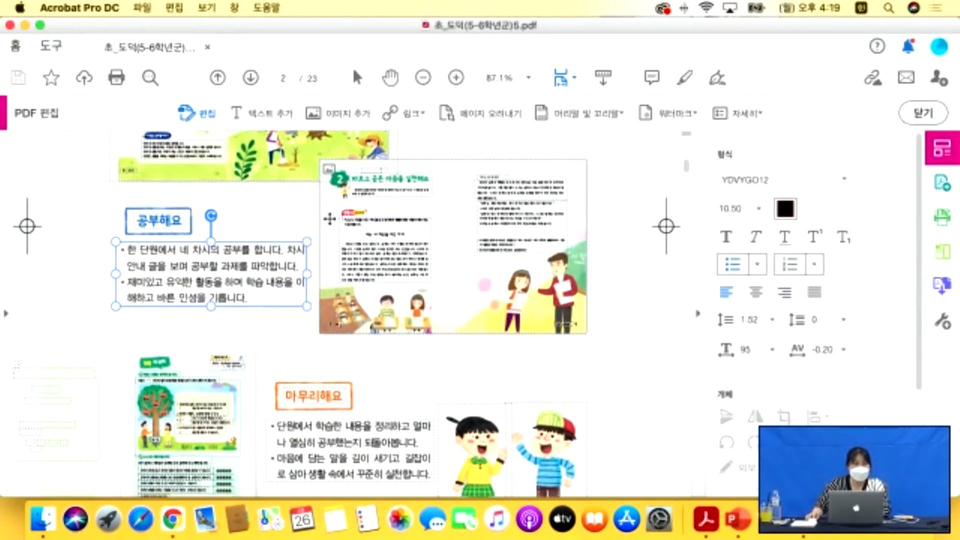
click(250, 297)
drag(248, 298, 117, 249)
click(150, 221)
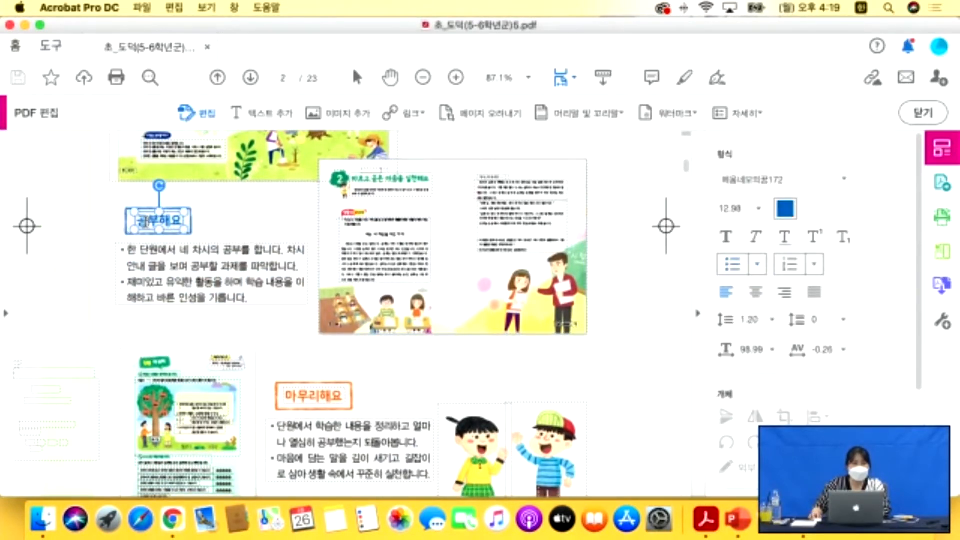
click(159, 173)
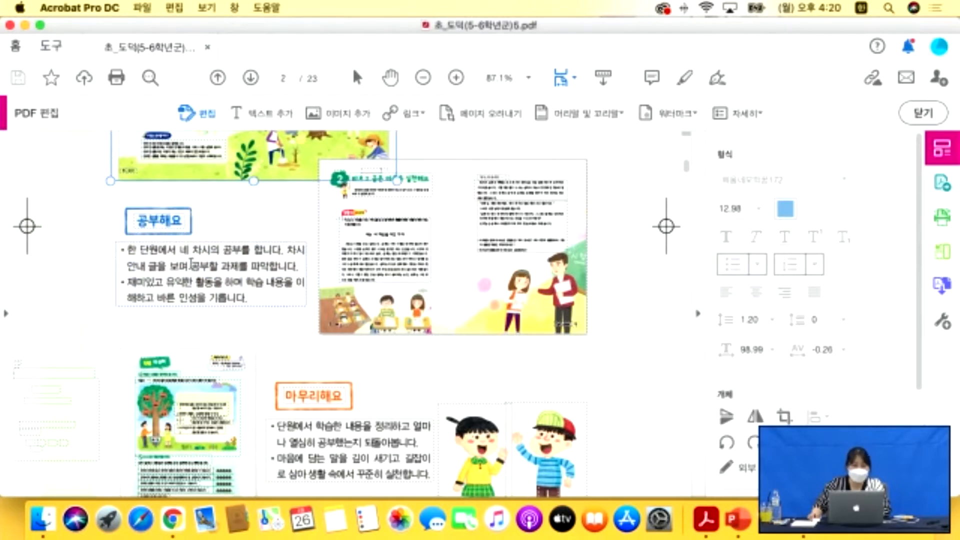
click(300, 266)
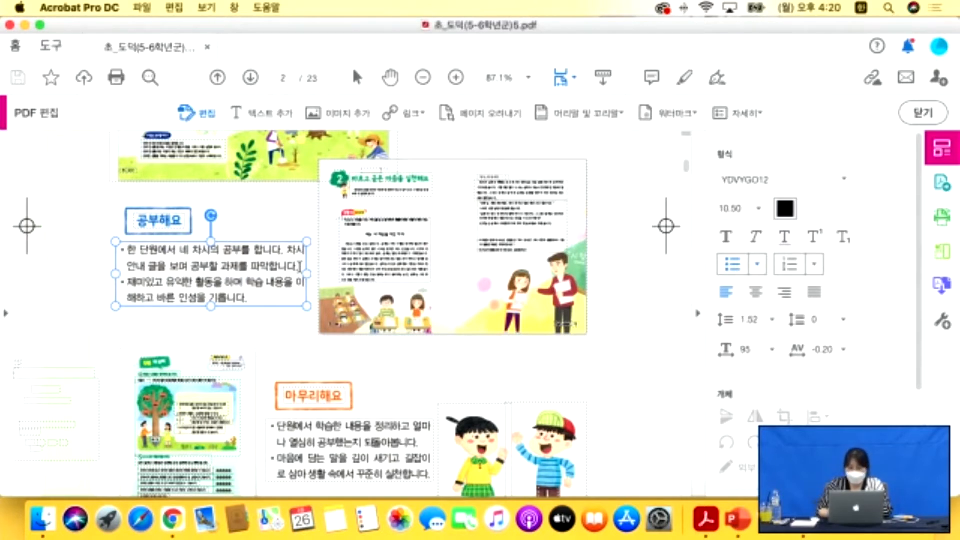
Add a new bullet line of repeated '어라' text after the first bullet.
key(Return)
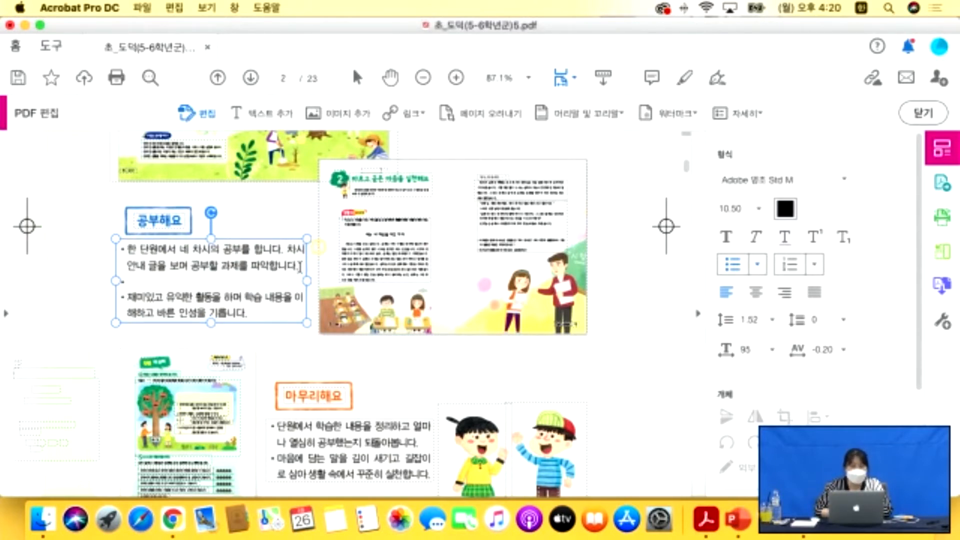
key(BackSpace)
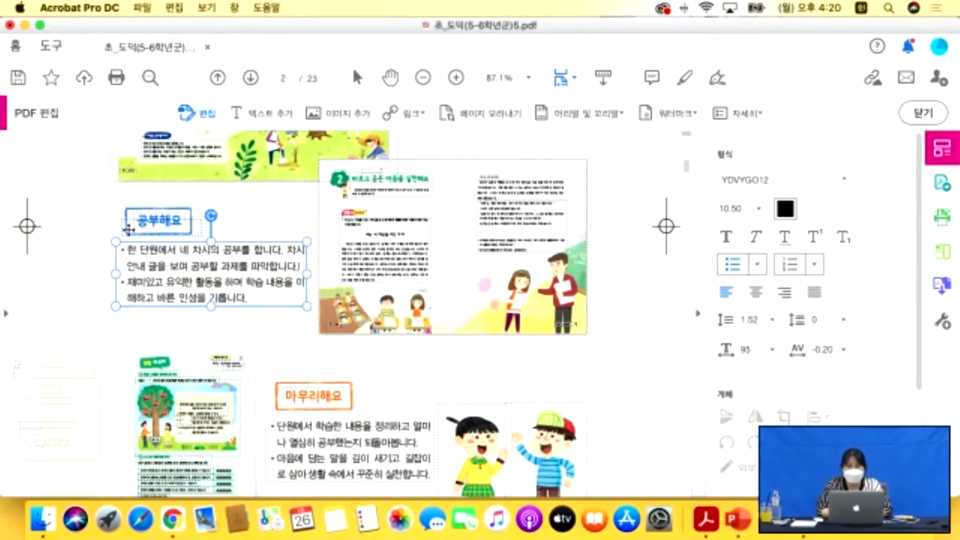
key(Return)
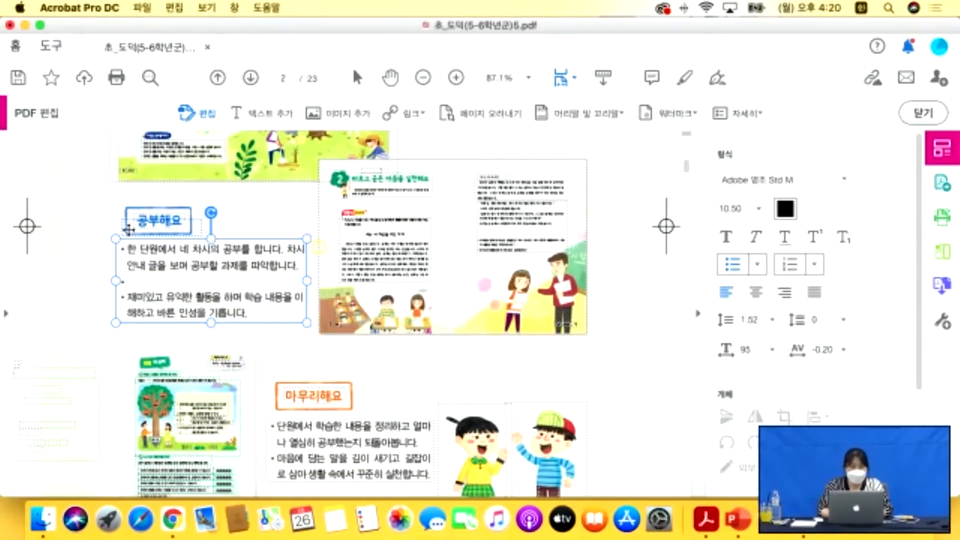
text(어)
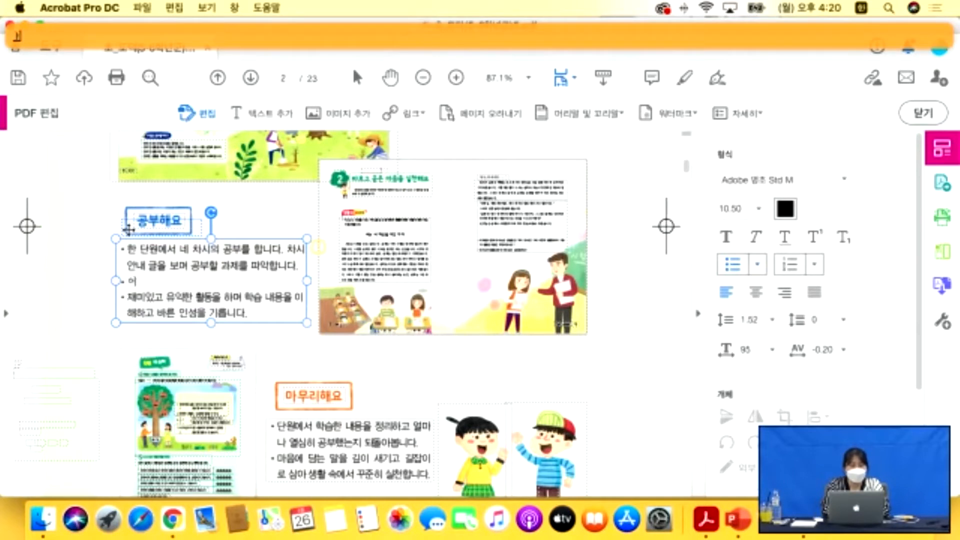
text(ㅏ어라어라어라)
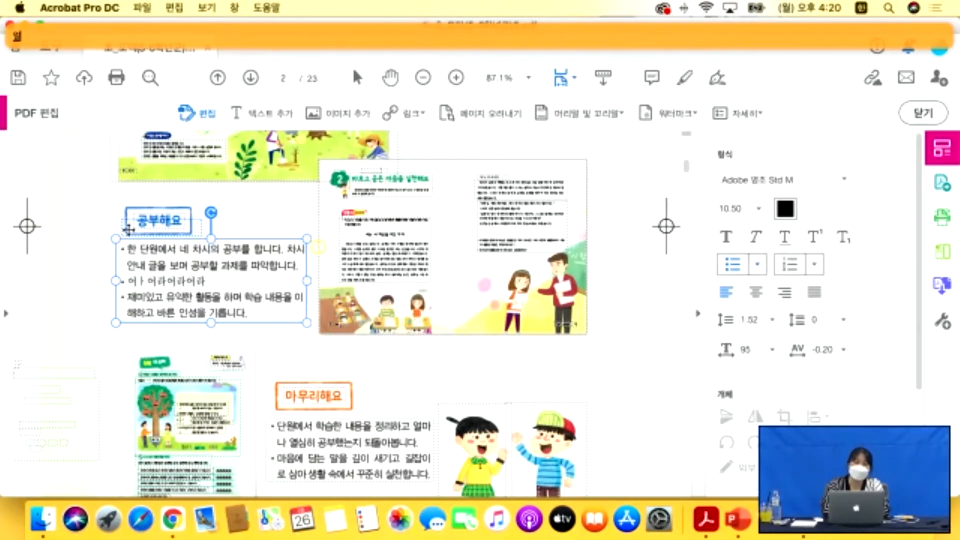
text(어라어라어라)
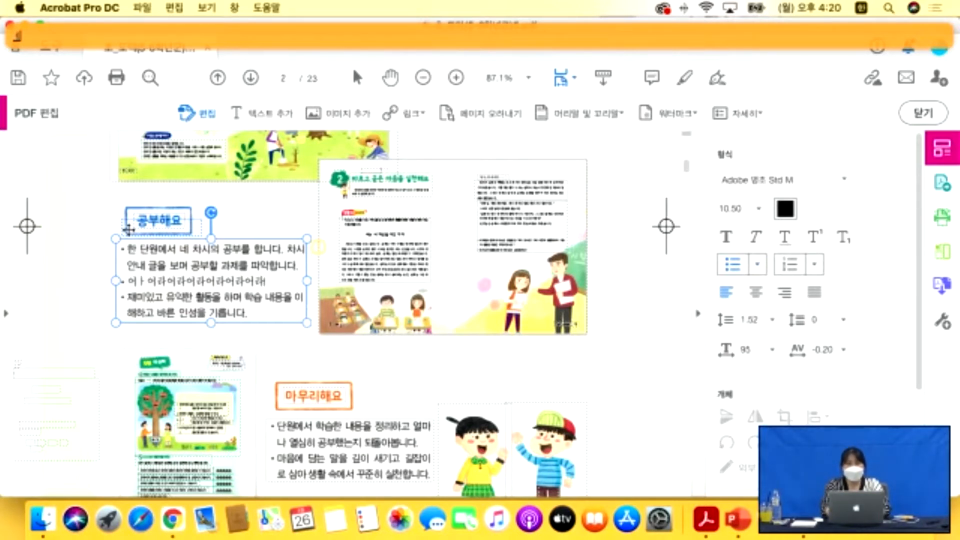
text(ㅇ)
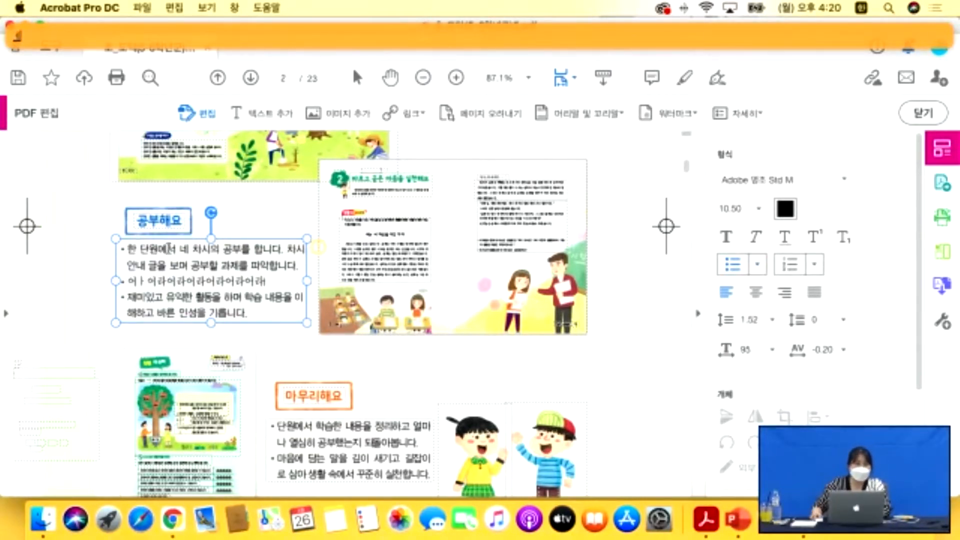
Select the whole 공부해요 paragraph text, including the new line.
click(254, 314)
drag(250, 314, 123, 248)
click(188, 295)
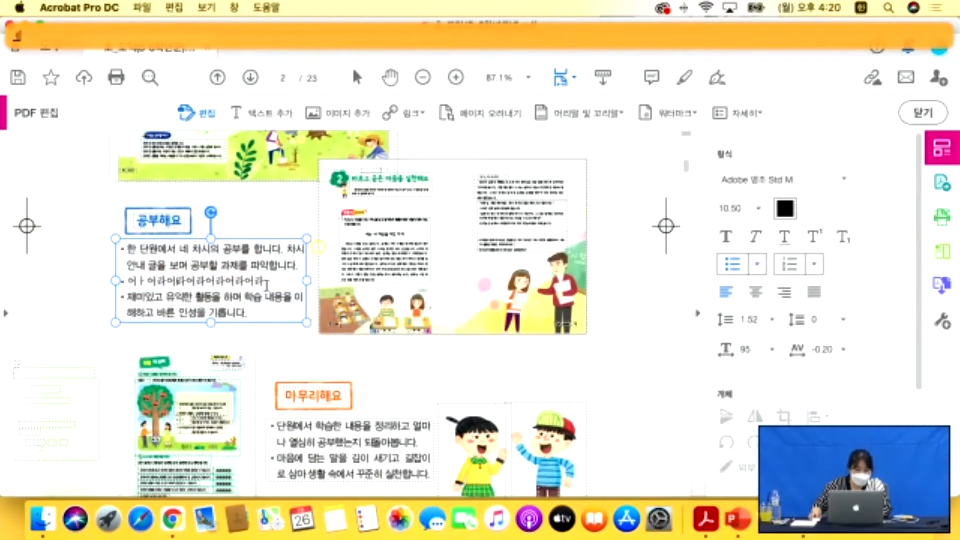
drag(265, 281, 121, 280)
click(187, 284)
mouse_move(314, 248)
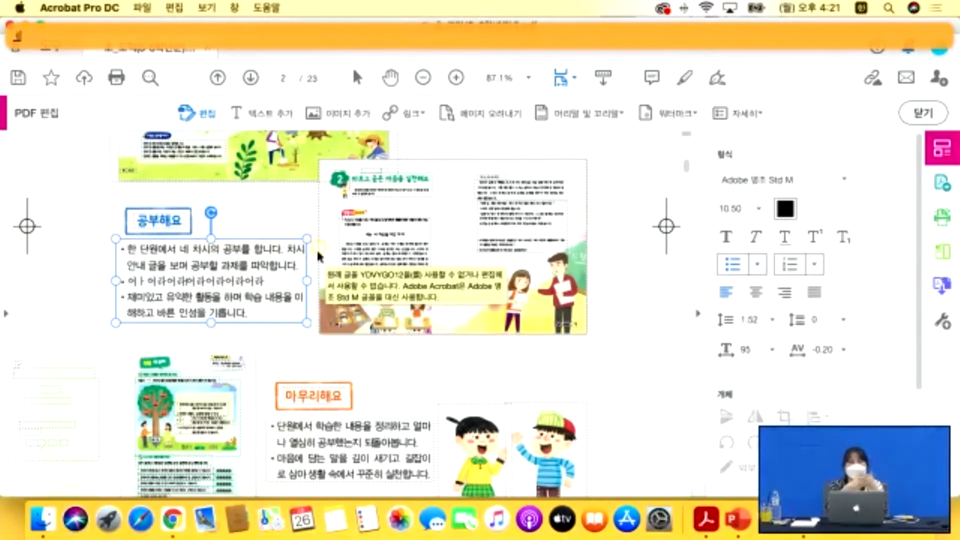
drag(249, 314, 119, 247)
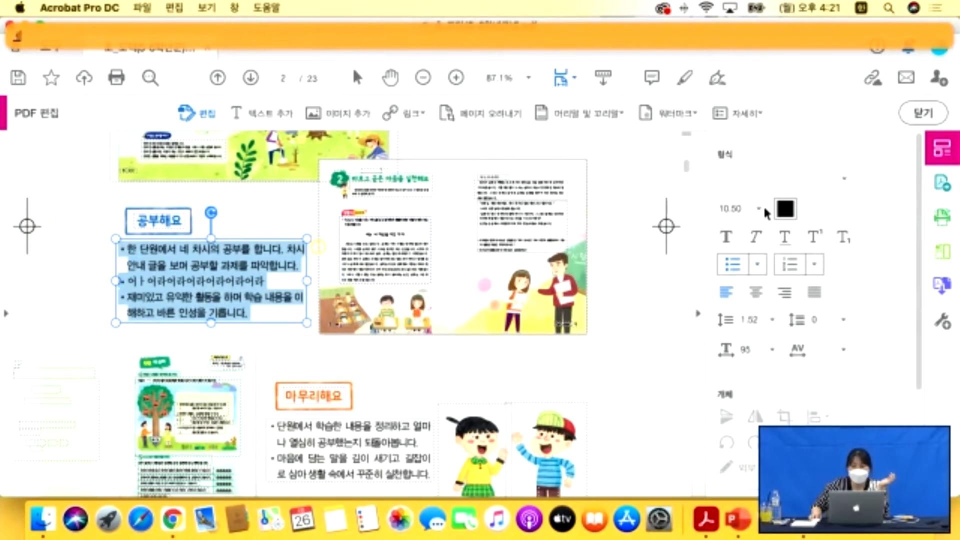
Apply the Adobe 고딕 Std B font to all of the 공부해요 paragraph text.
click(844, 181)
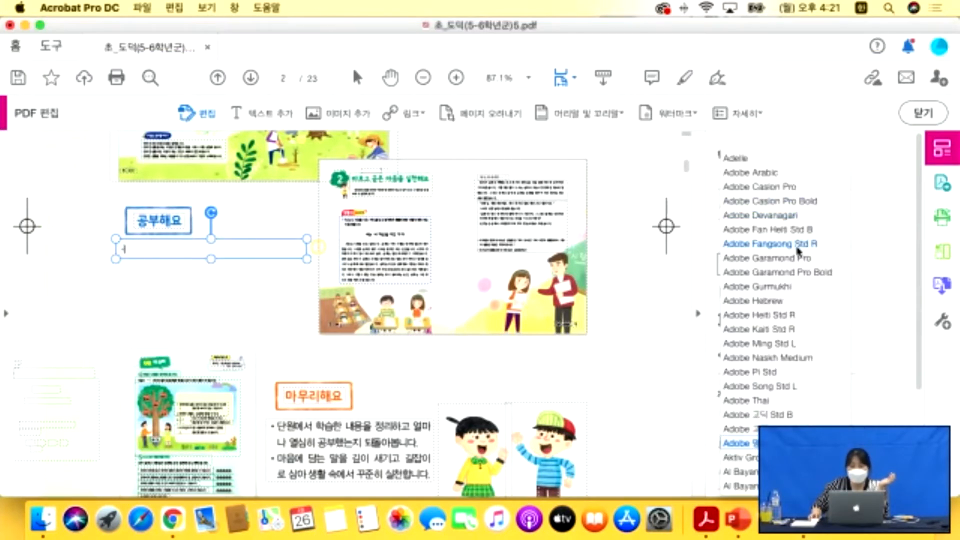
click(782, 416)
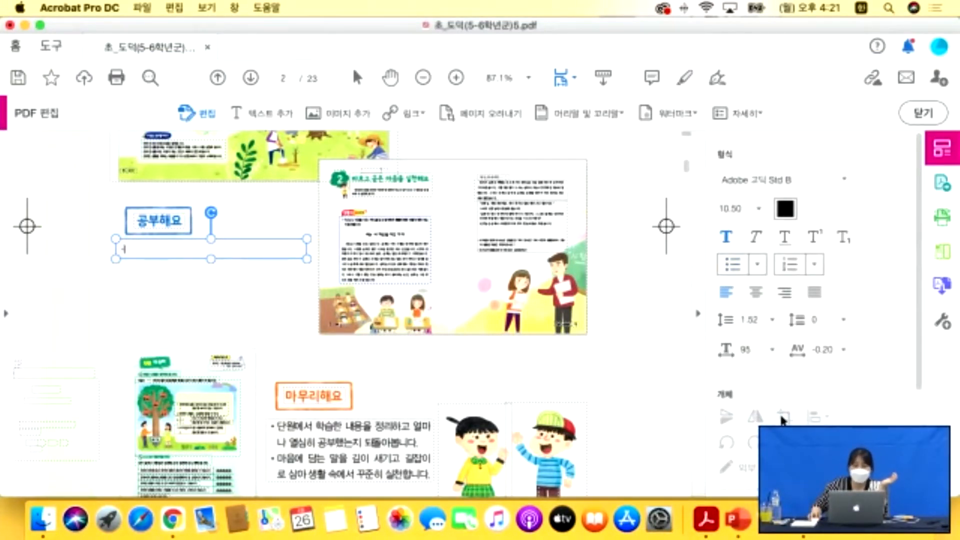
click(234, 249)
key(super+a)
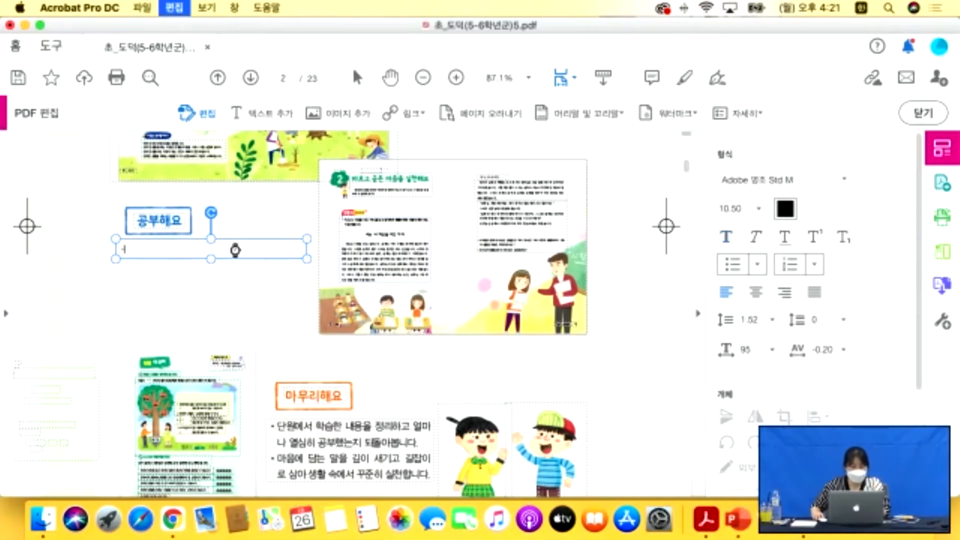
click(847, 179)
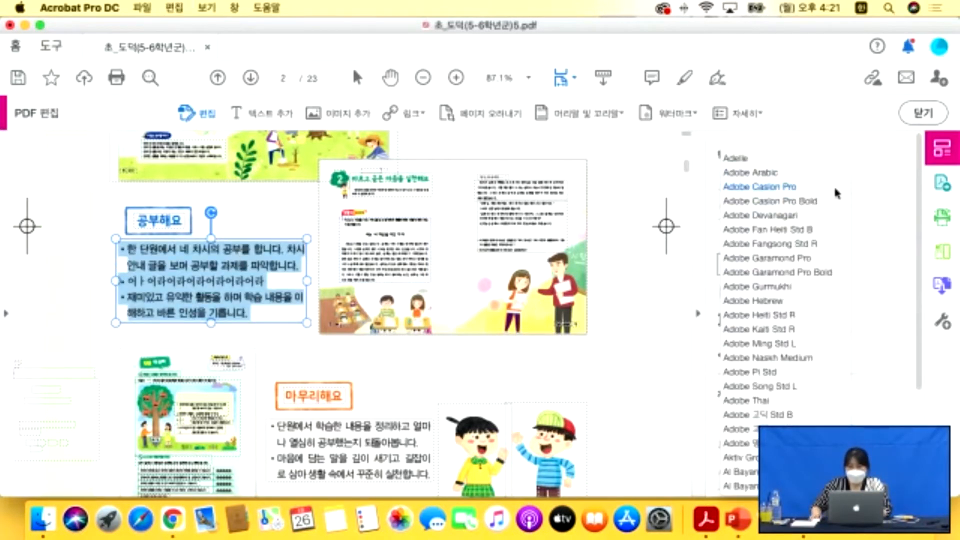
click(755, 416)
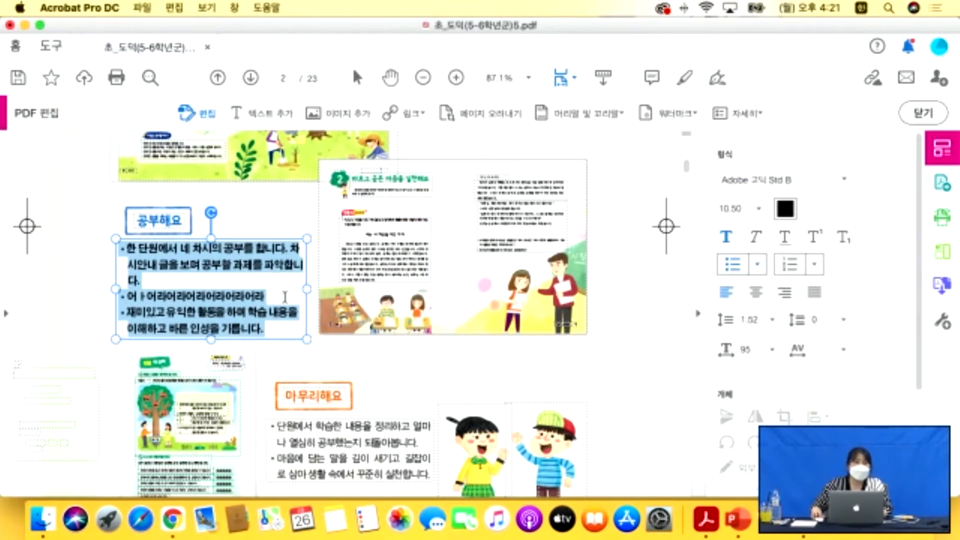
click(285, 328)
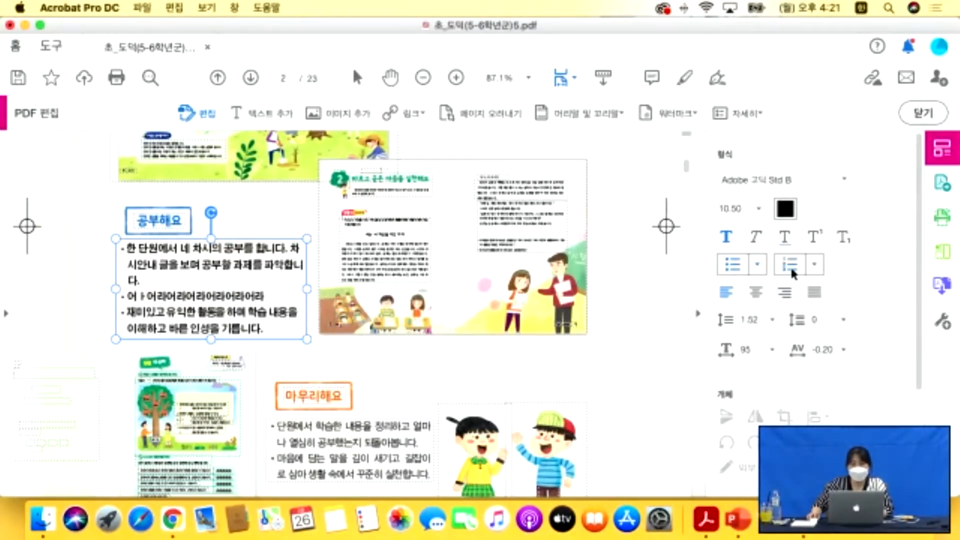
drag(265, 331, 124, 245)
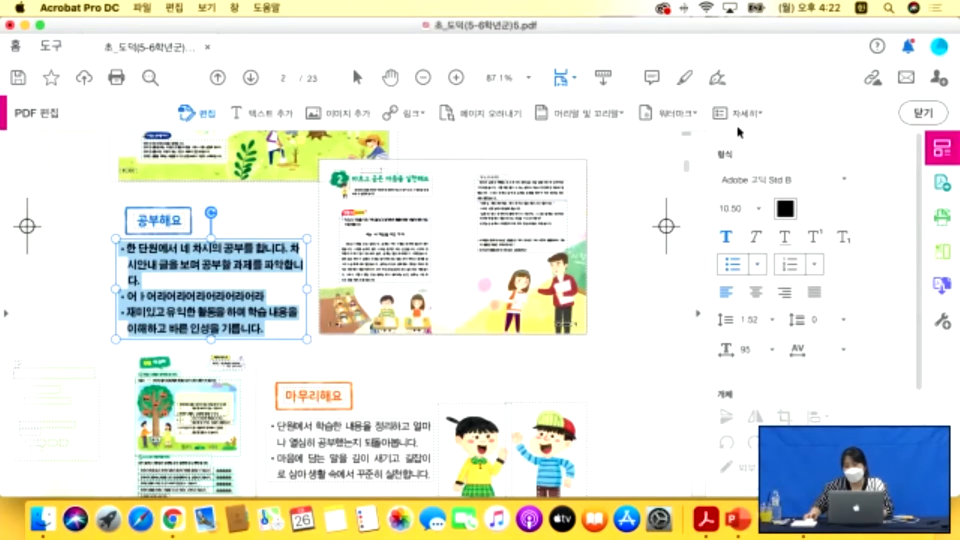
click(846, 179)
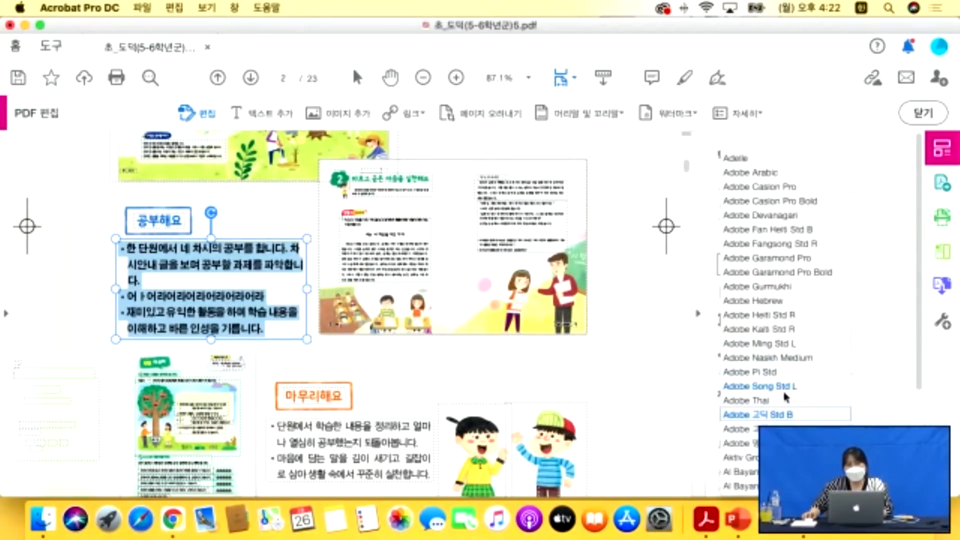
click(772, 415)
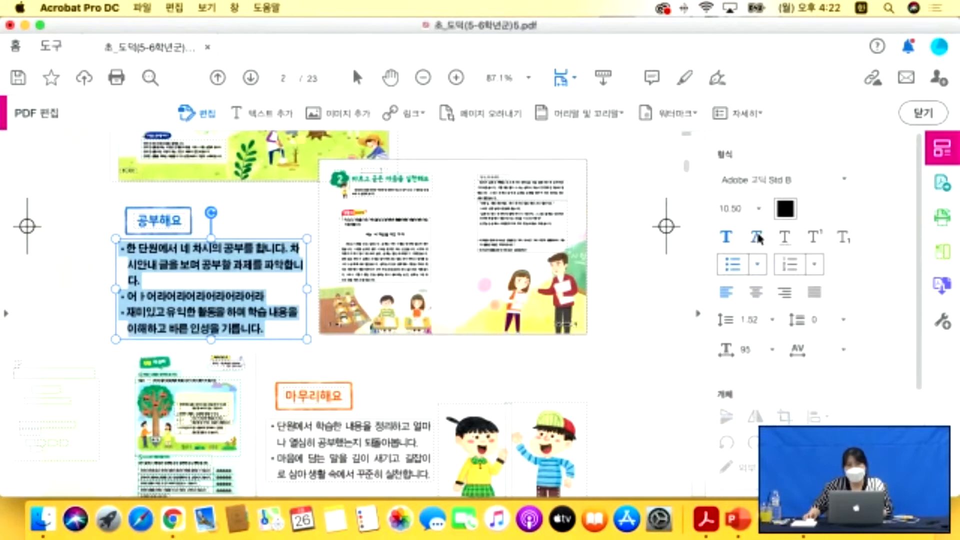
Set the 공부해요 text to size 12 and eyedropper a blue colour, 4197F2.
click(760, 209)
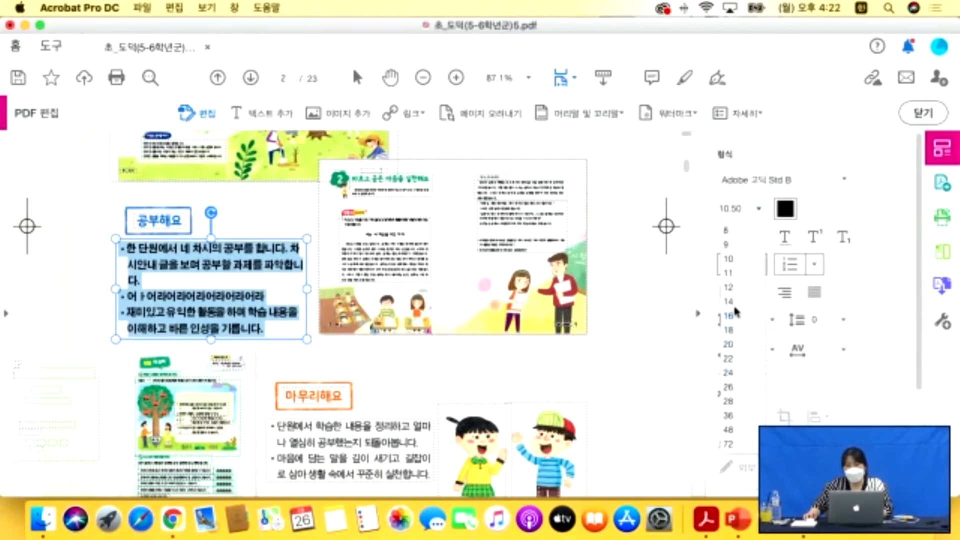
click(731, 287)
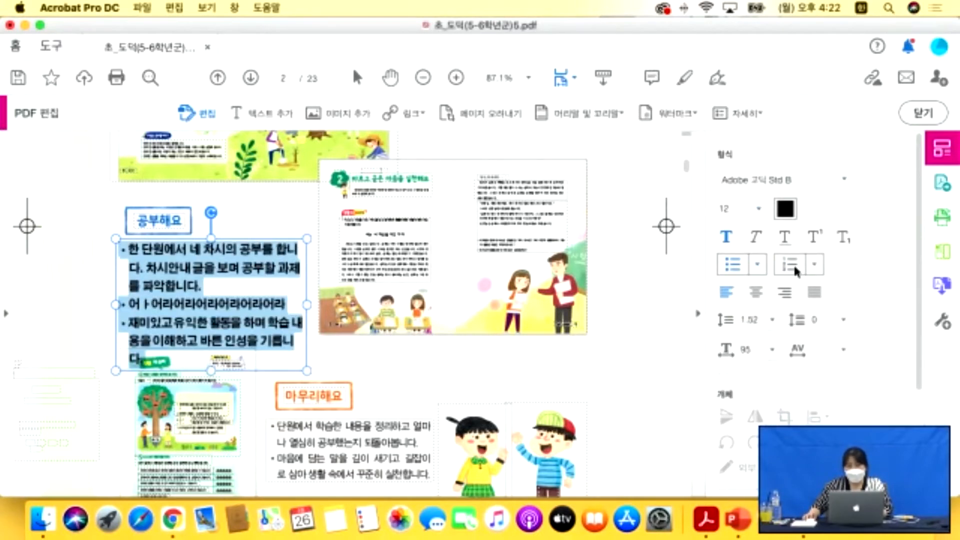
click(786, 210)
drag(430, 166, 484, 161)
drag(421, 199, 474, 203)
mouse_move(423, 229)
mouse_down()
mouse_move(473, 230)
mouse_move(430, 231)
mouse_up()
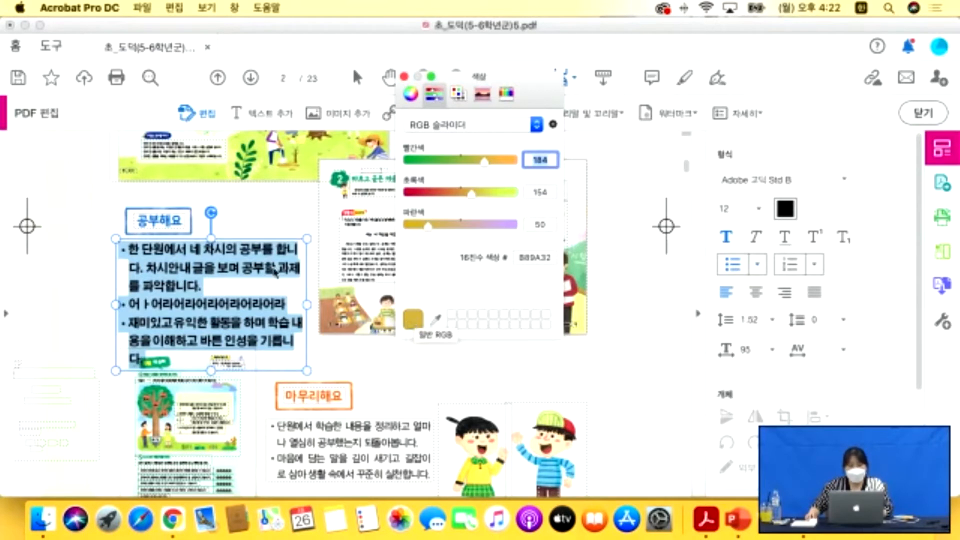
click(436, 319)
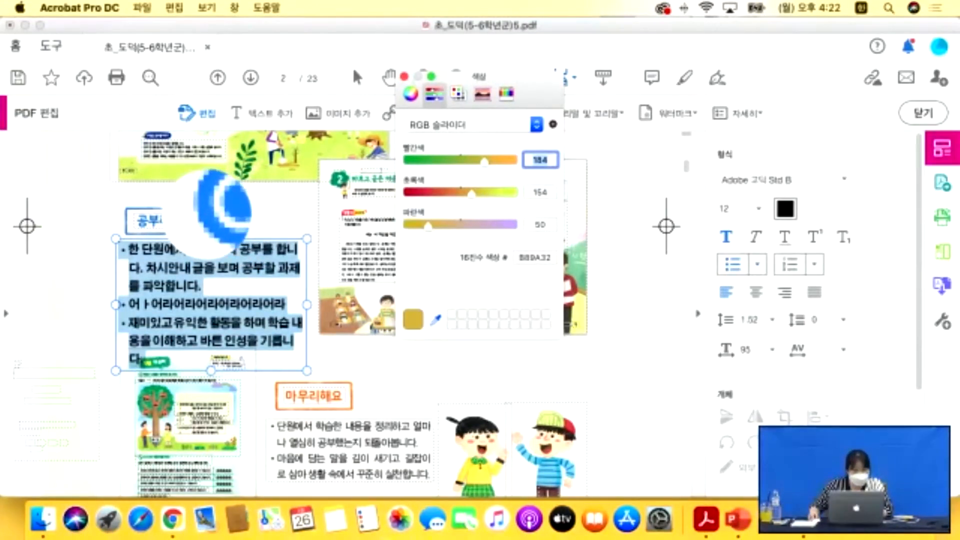
click(208, 214)
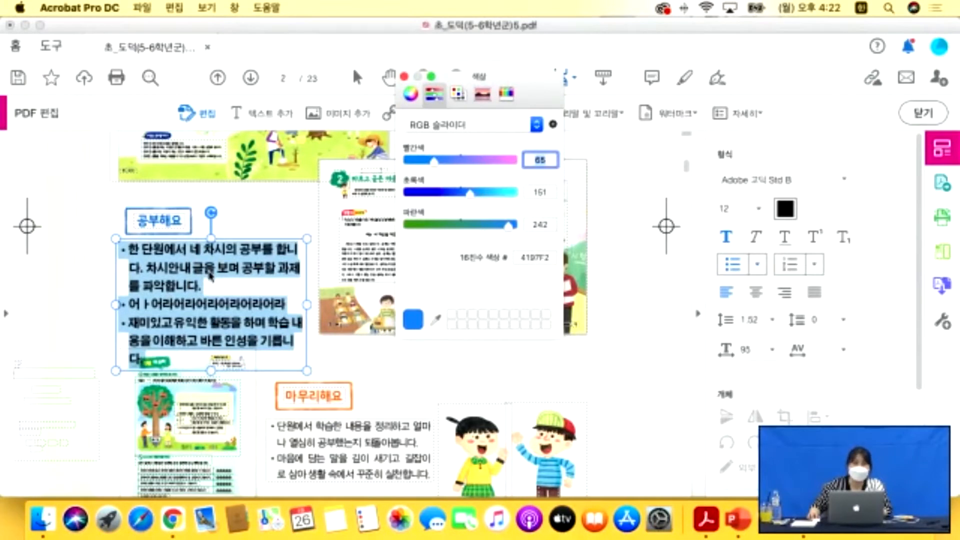
click(403, 77)
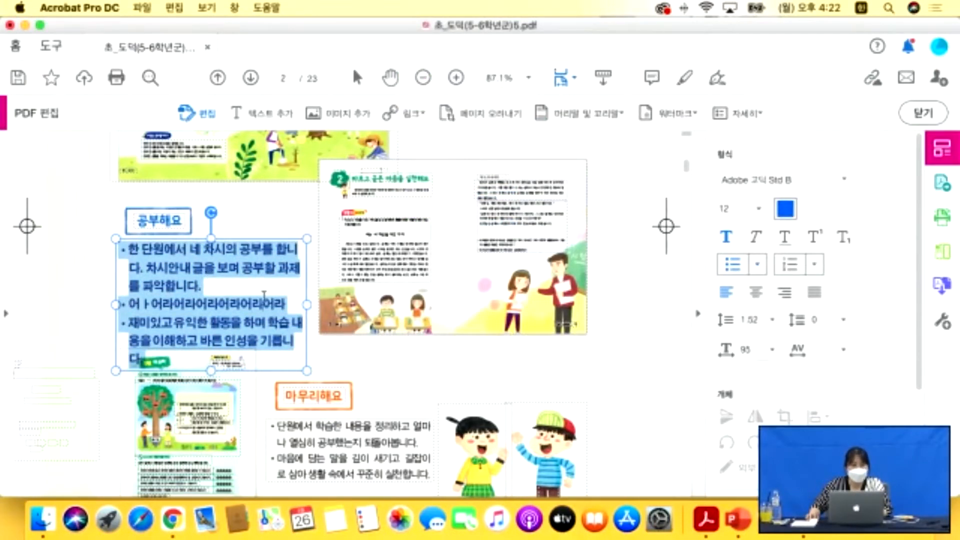
click(212, 342)
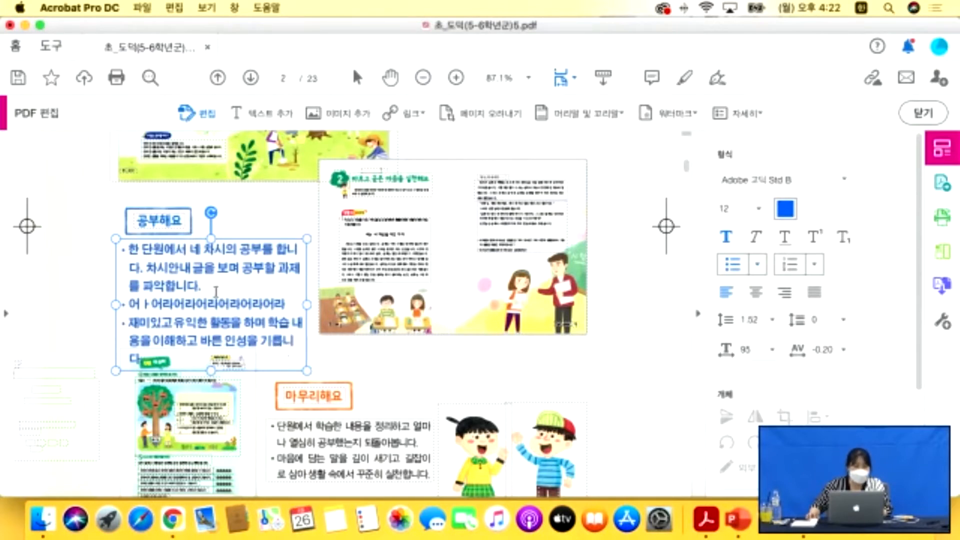
Make all the 공부해요 paragraph text italic and underlined.
key(super+a)
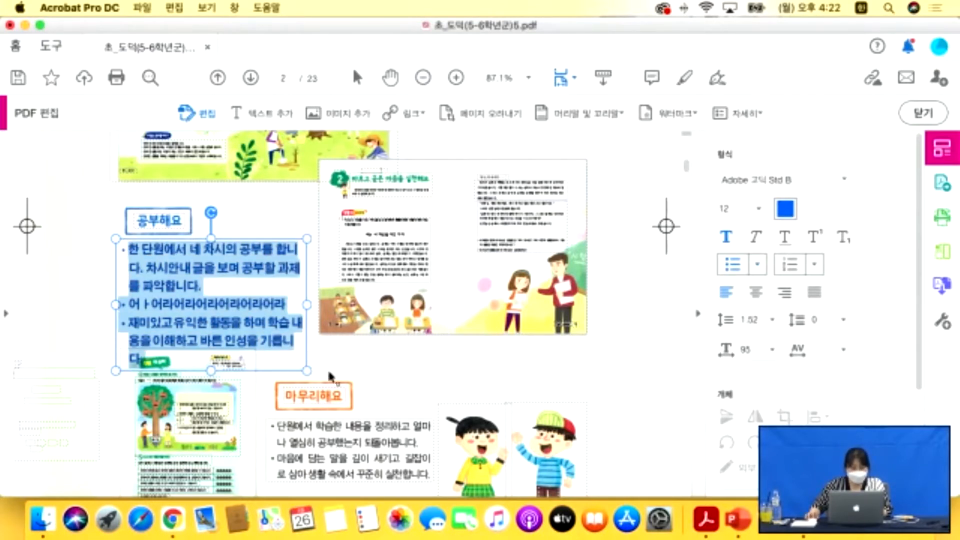
click(726, 236)
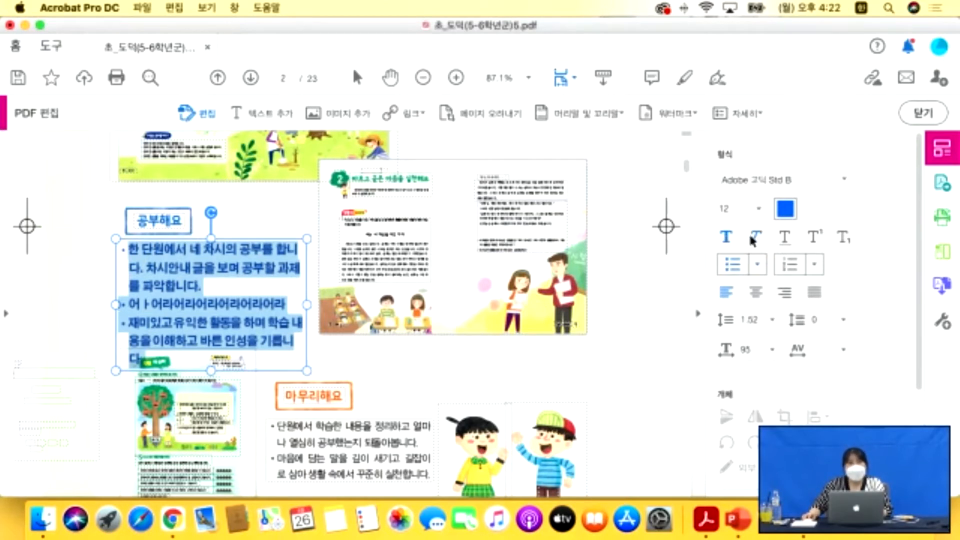
click(751, 237)
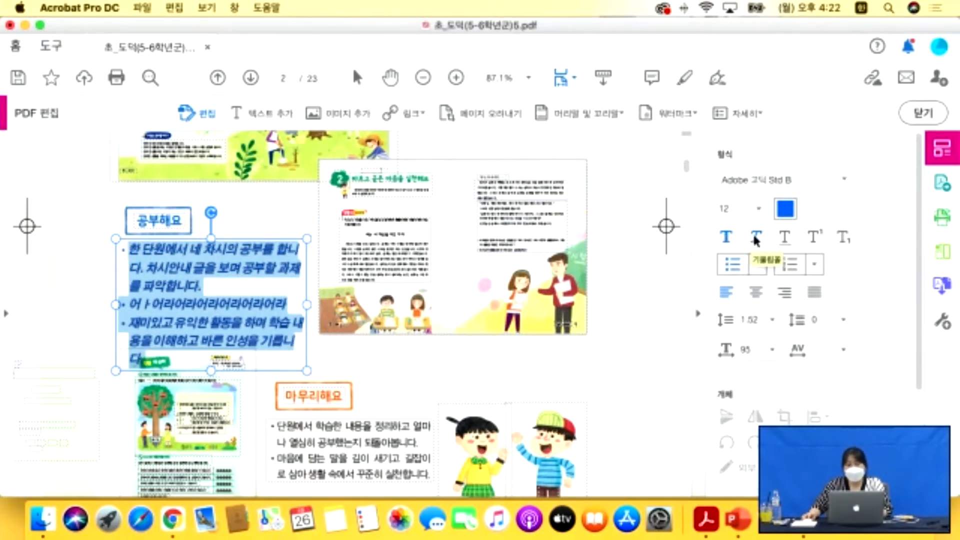
click(756, 239)
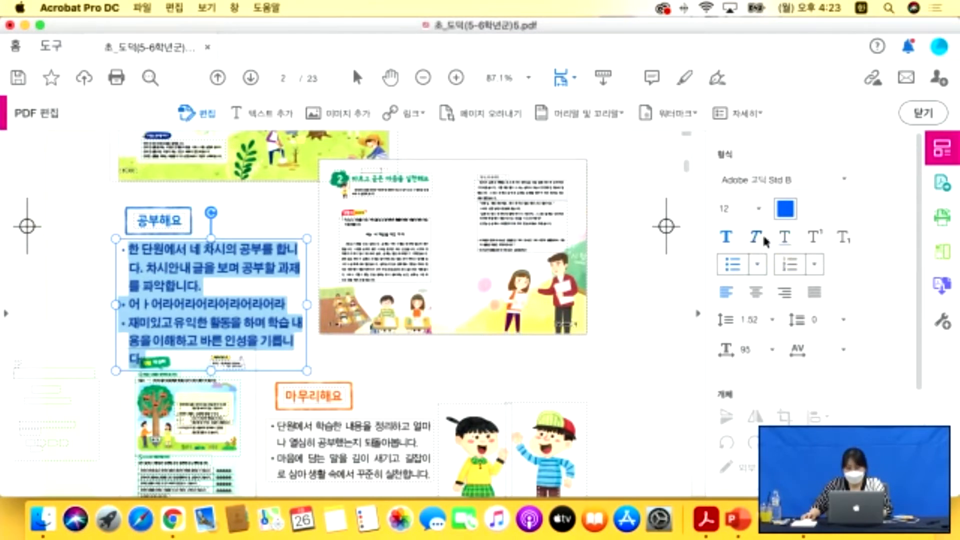
click(765, 239)
click(787, 238)
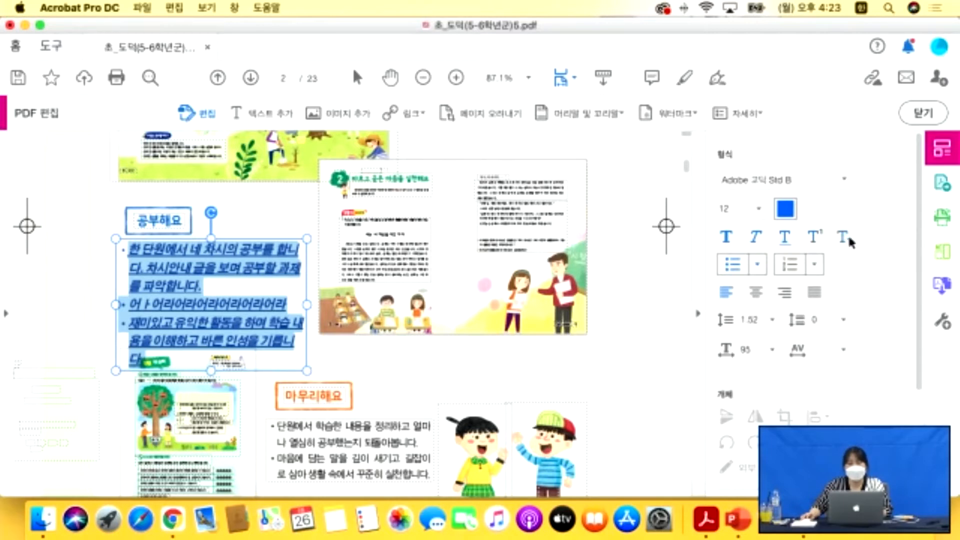
Change the paragraph's bullets to the check-mark style.
click(753, 269)
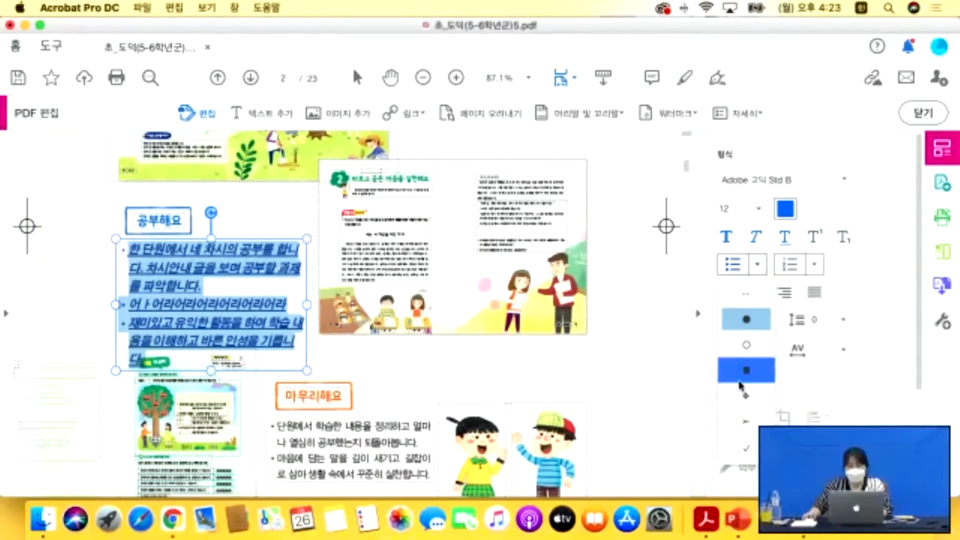
click(746, 449)
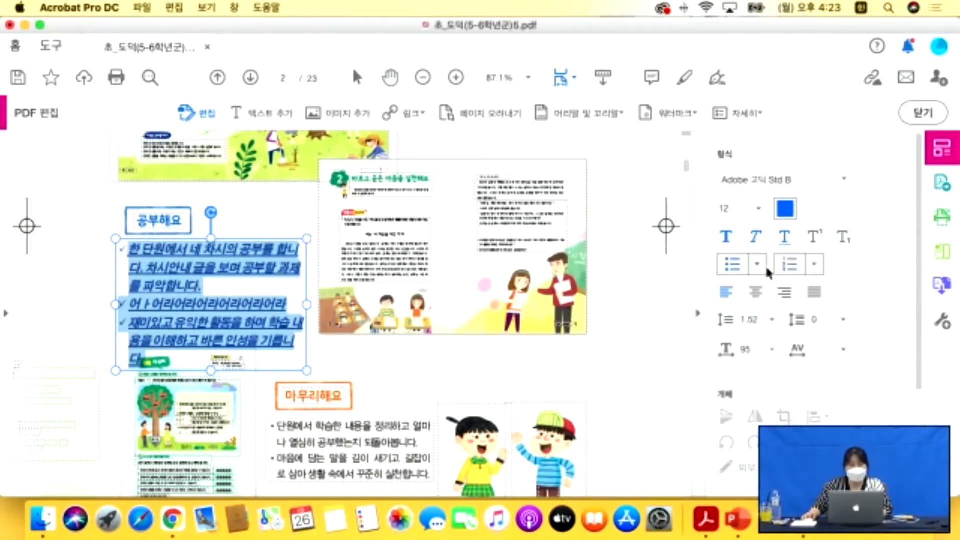
click(814, 264)
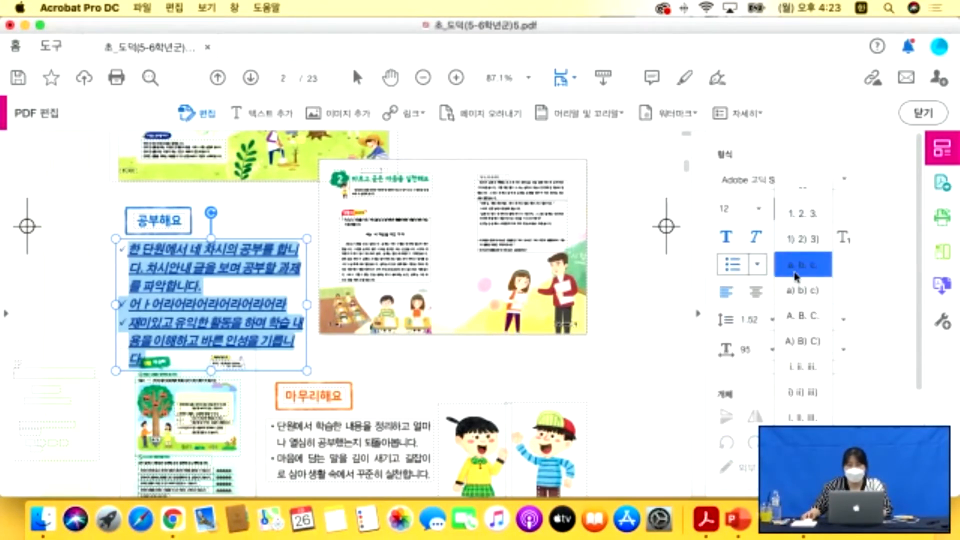
click(750, 266)
click(758, 265)
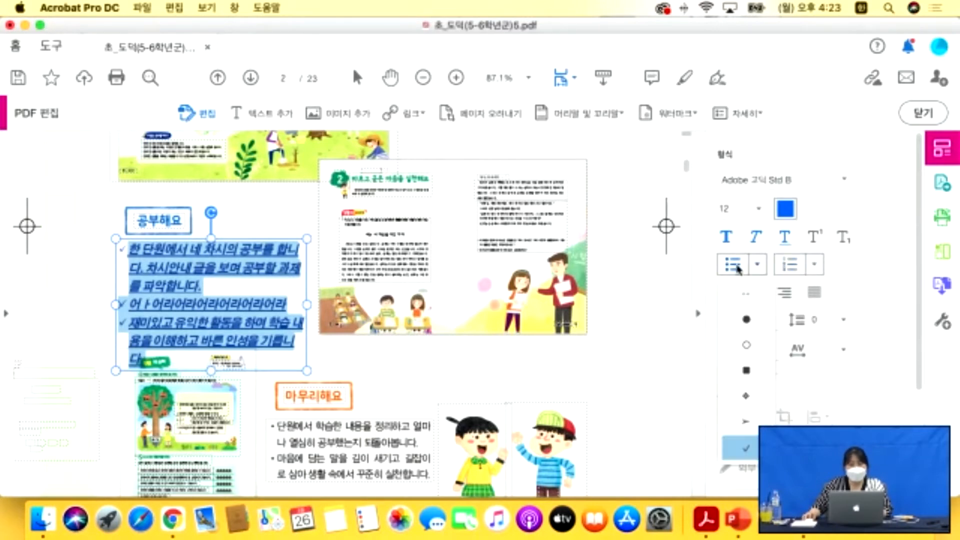
click(759, 265)
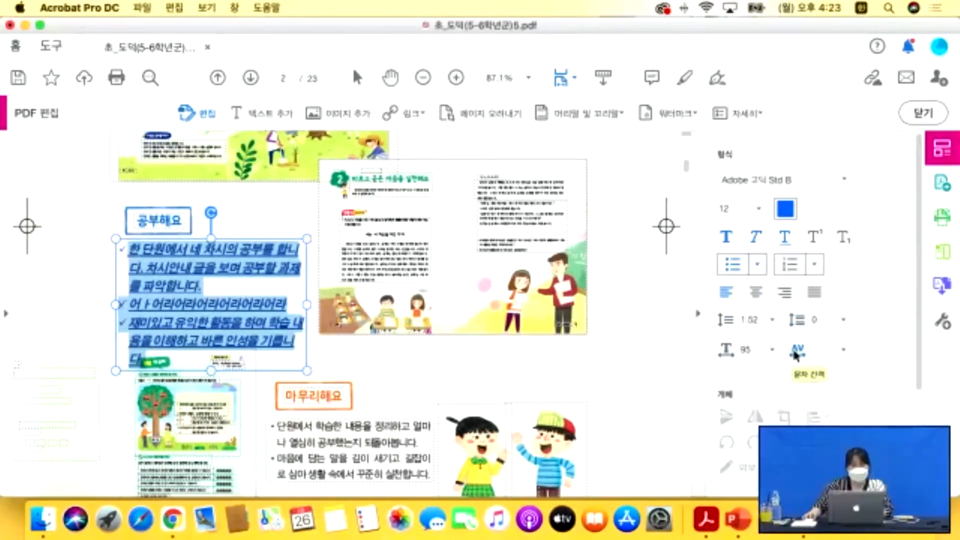
Set the paragraph's character spacing to 0.
click(847, 349)
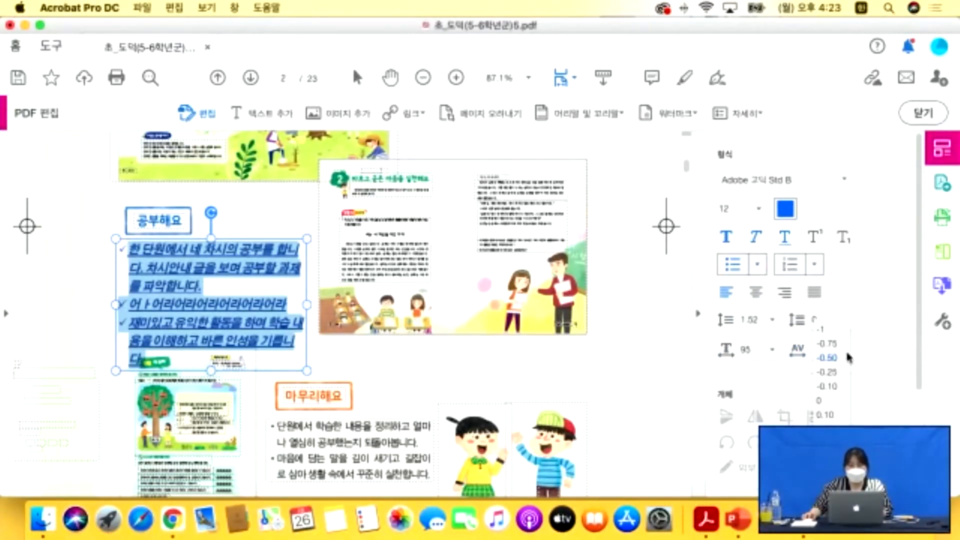
click(823, 401)
scroll(851, 365, down, 2)
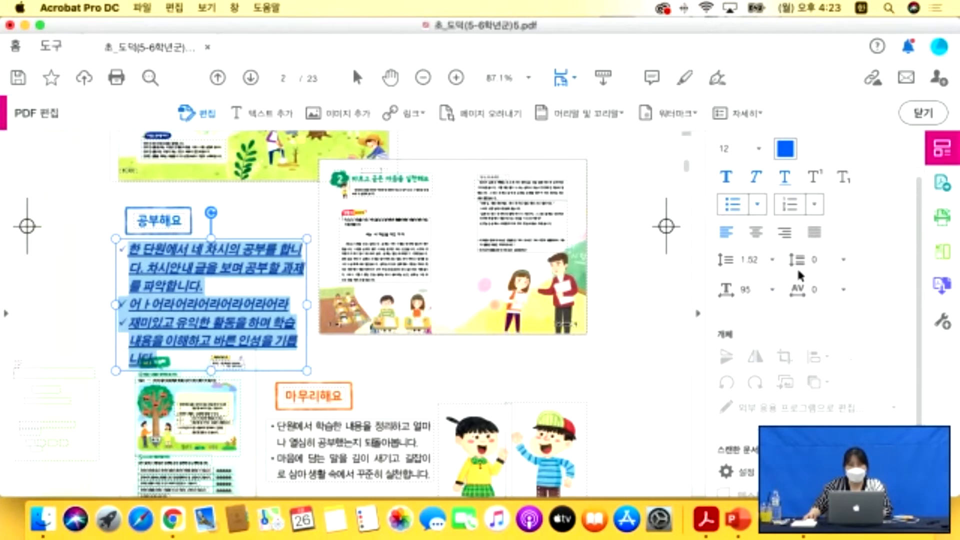
scroll(815, 271, down, 2)
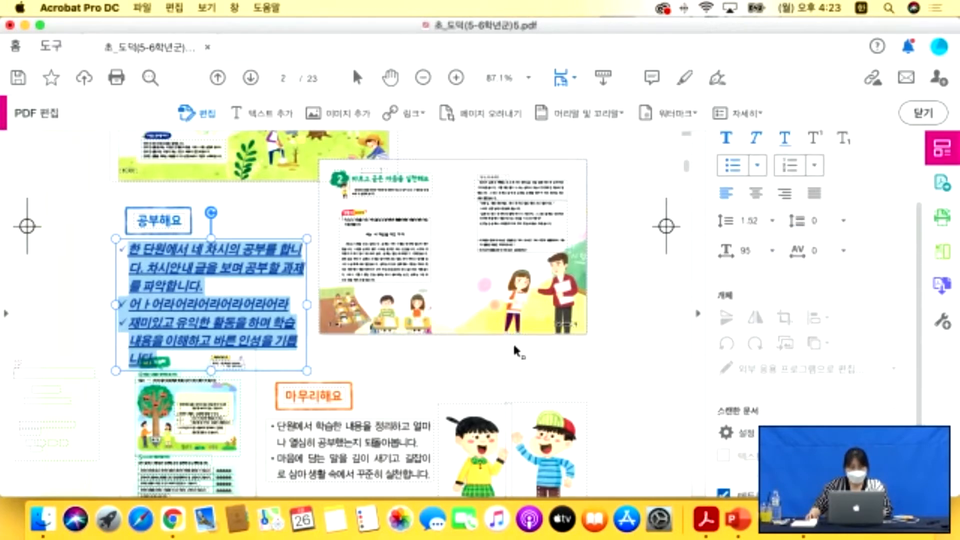
click(498, 330)
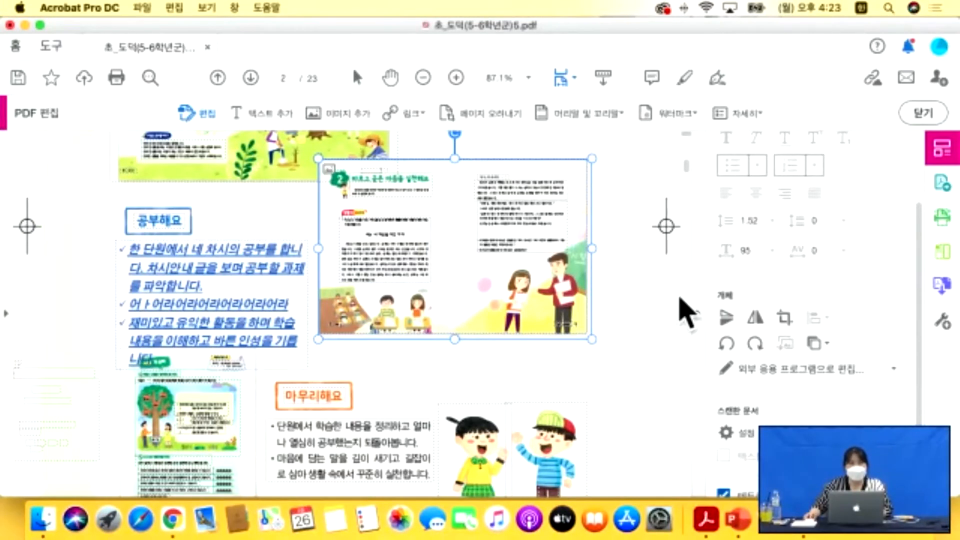
Scroll from page 2 down to page 11 and select its top-left student photo.
scroll(513, 301, down, 2)
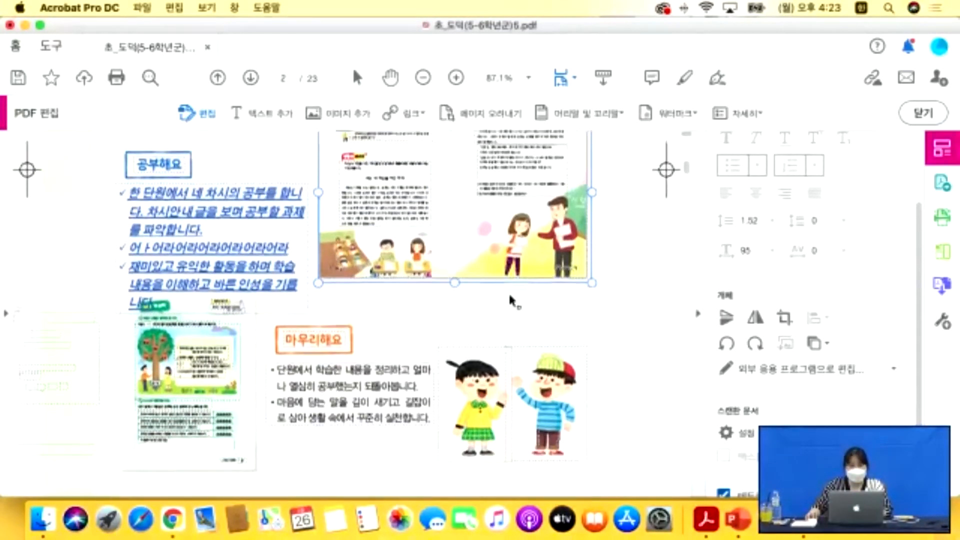
scroll(512, 302, down, 10)
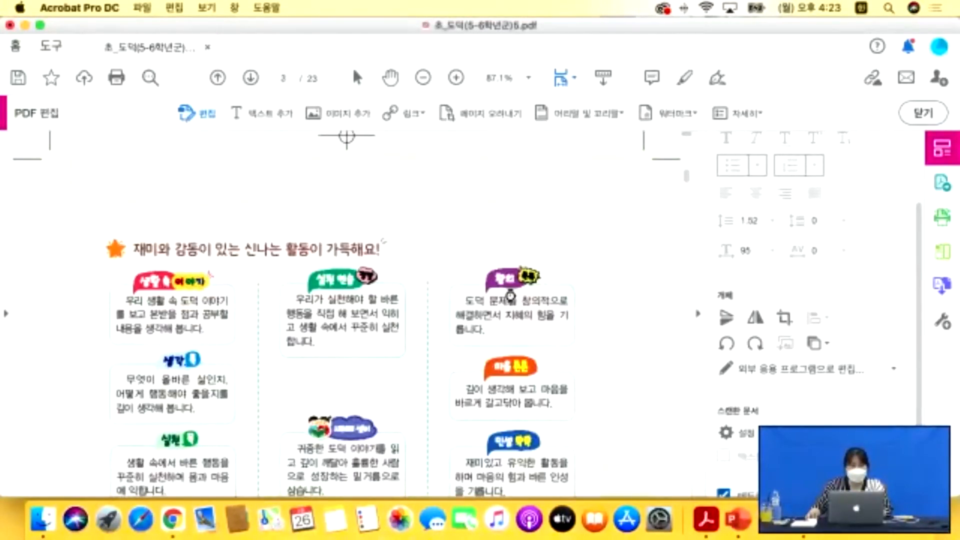
scroll(510, 297, down, 12)
scroll(605, 289, down, 15)
scroll(600, 288, down, 10)
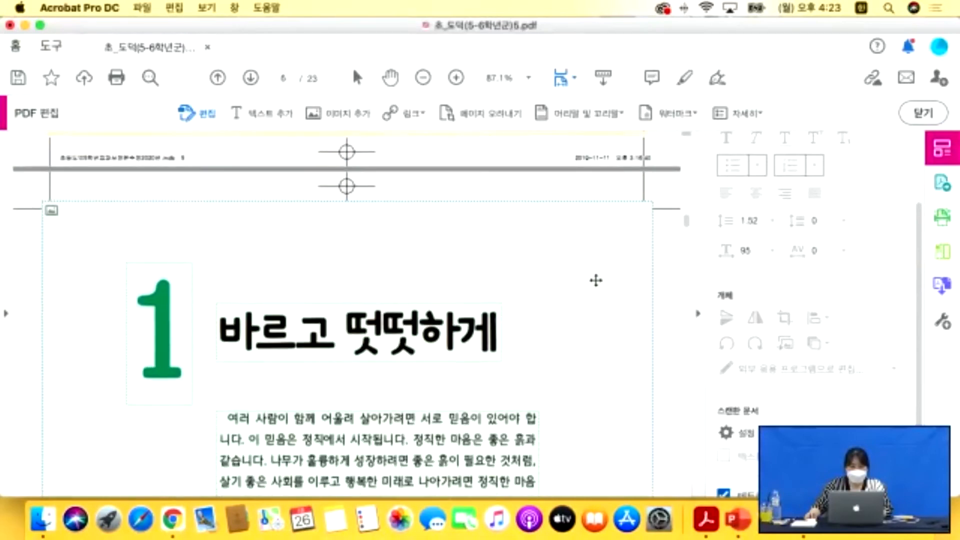
scroll(596, 280, down, 15)
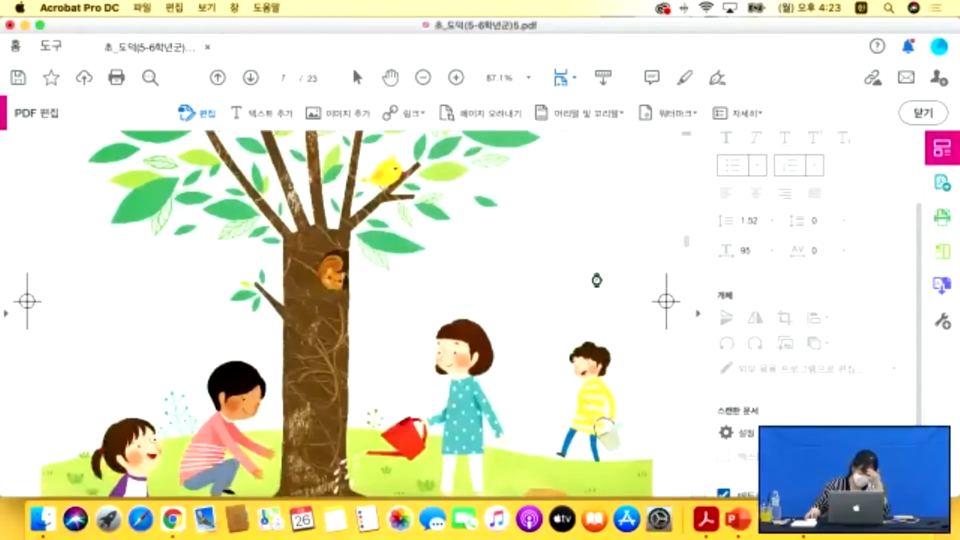
scroll(596, 278, down, 10)
scroll(596, 275, up, 7)
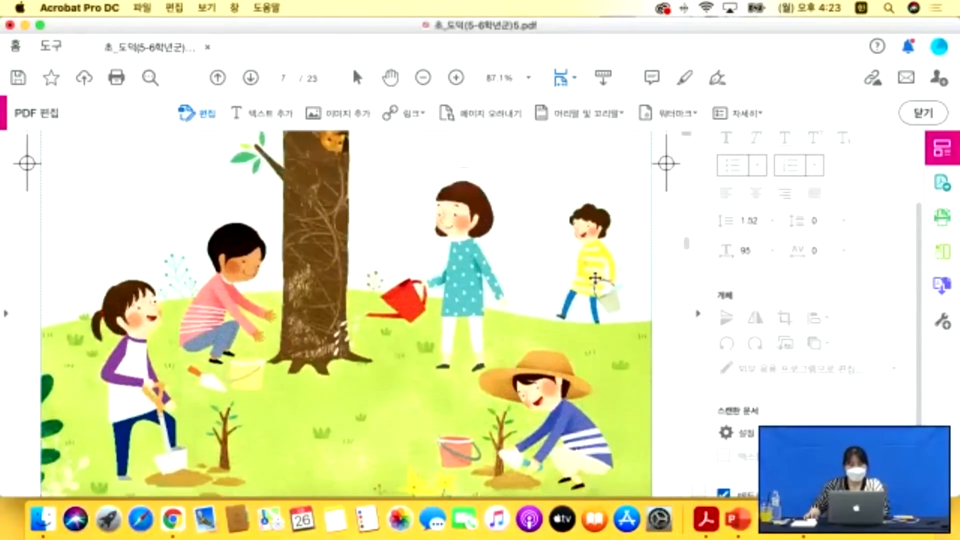
scroll(595, 279, up, 2)
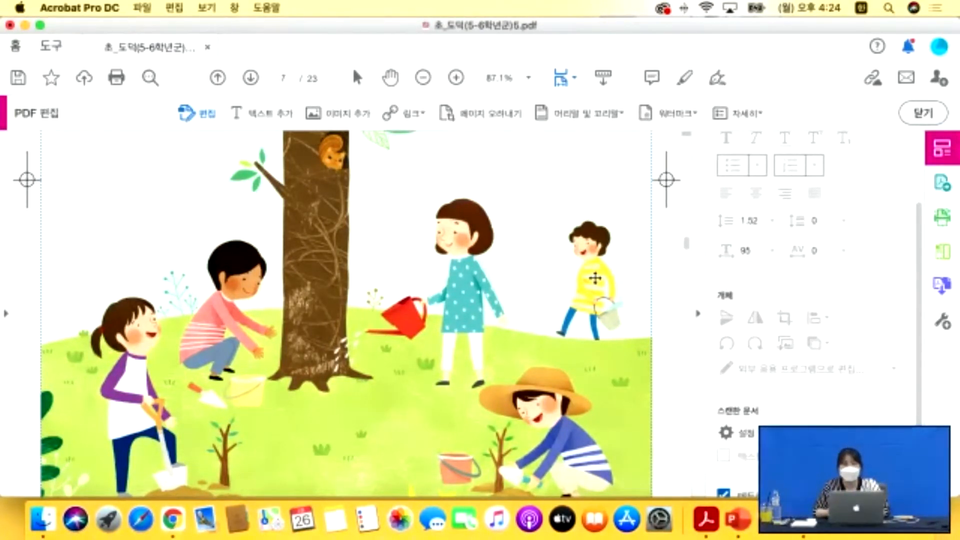
scroll(426, 286, down, 15)
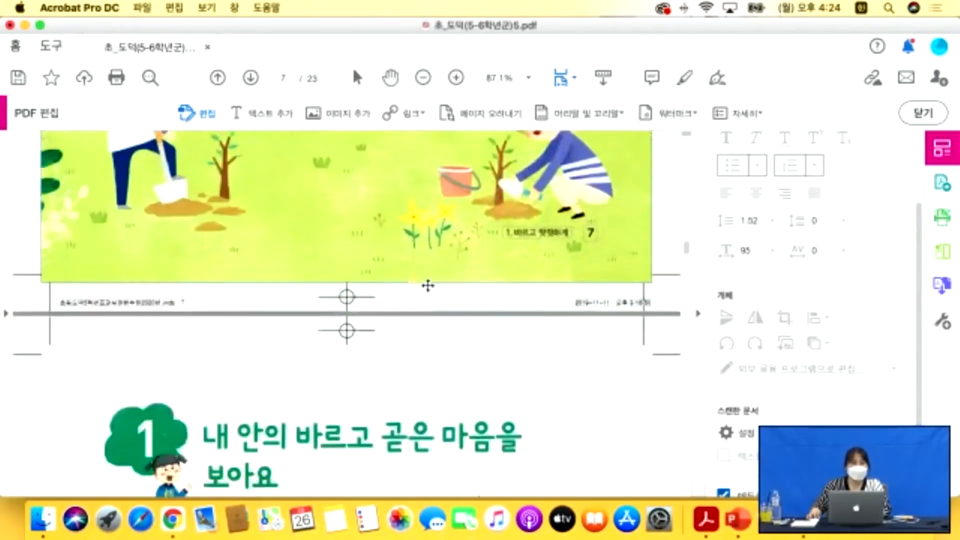
scroll(430, 286, down, 20)
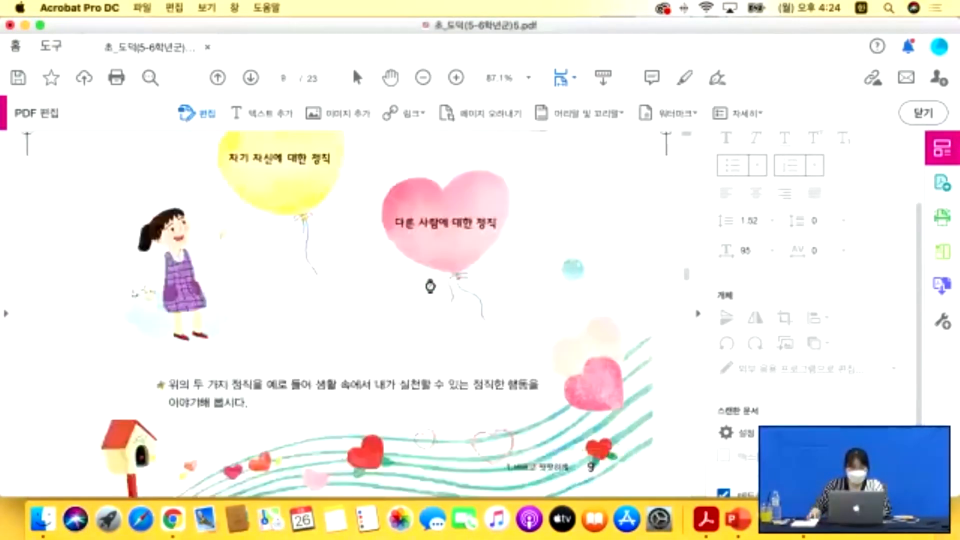
scroll(430, 286, down, 3)
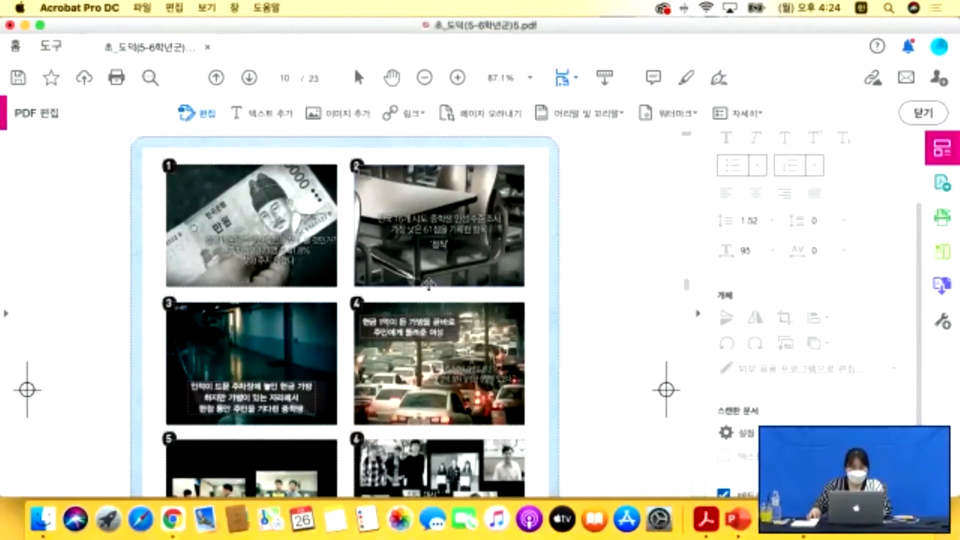
scroll(429, 284, down, 20)
scroll(430, 290, up, 15)
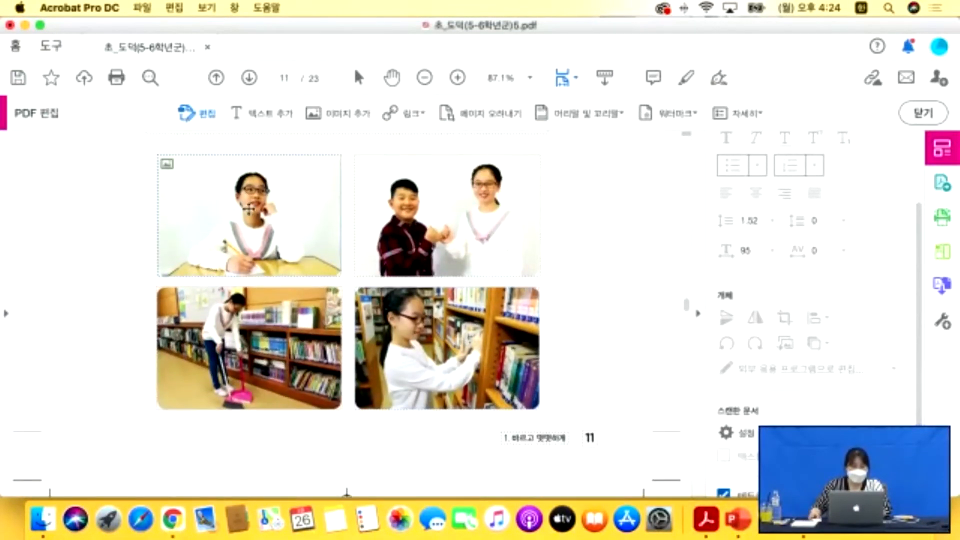
click(249, 209)
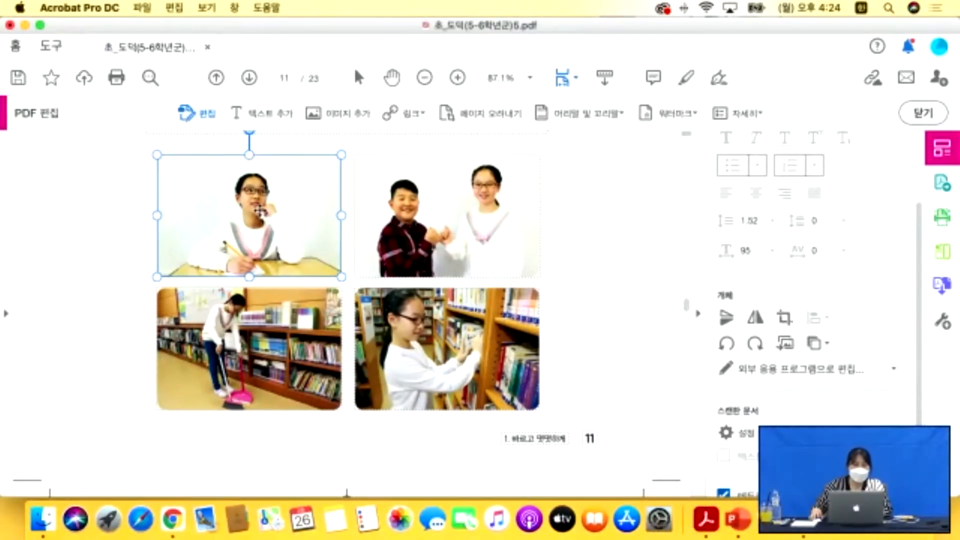
Replace page 11's top-left photo with img5.jpg from the 이미지 folder.
right_click(261, 214)
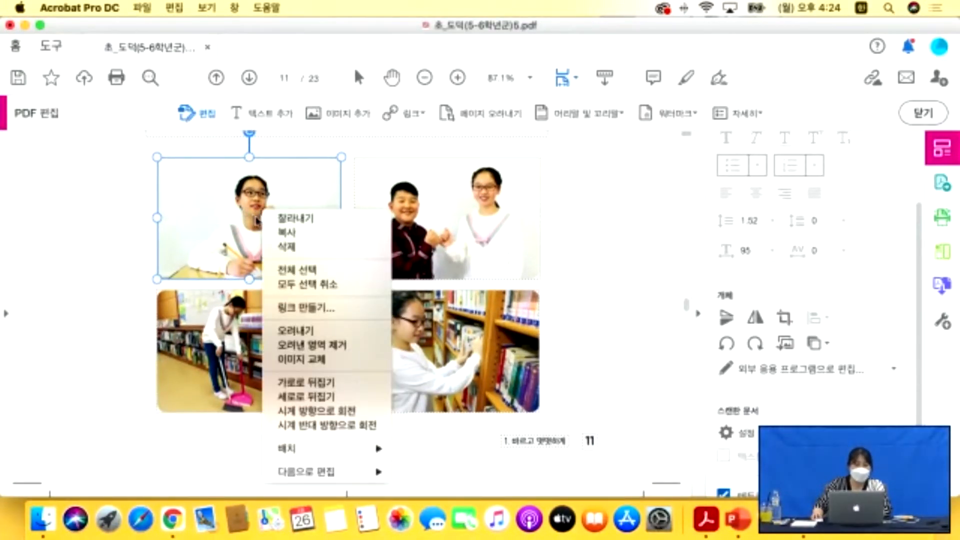
click(301, 359)
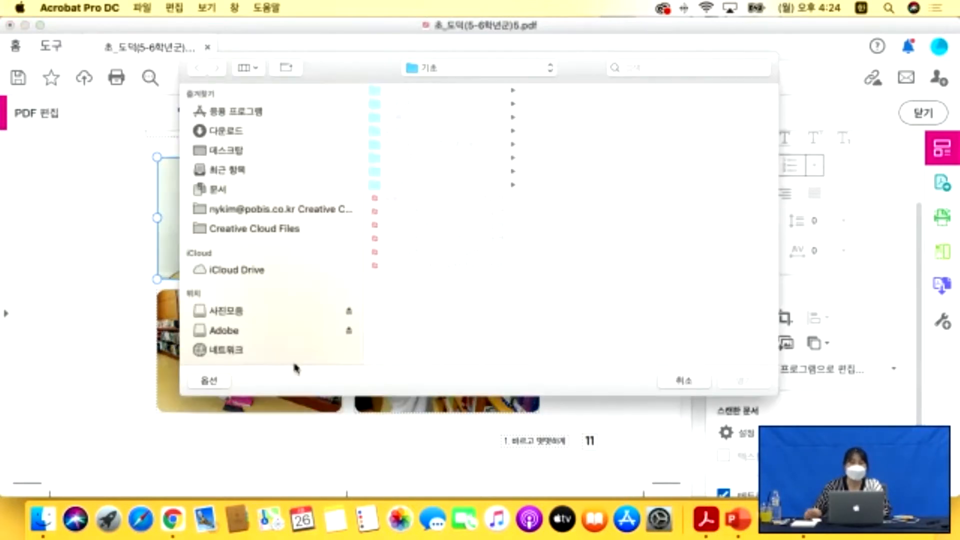
click(420, 187)
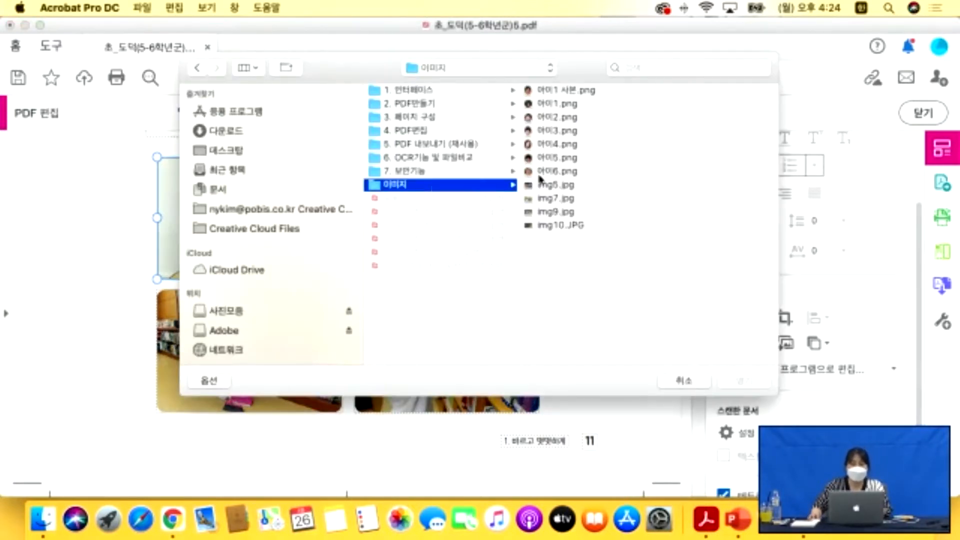
click(553, 186)
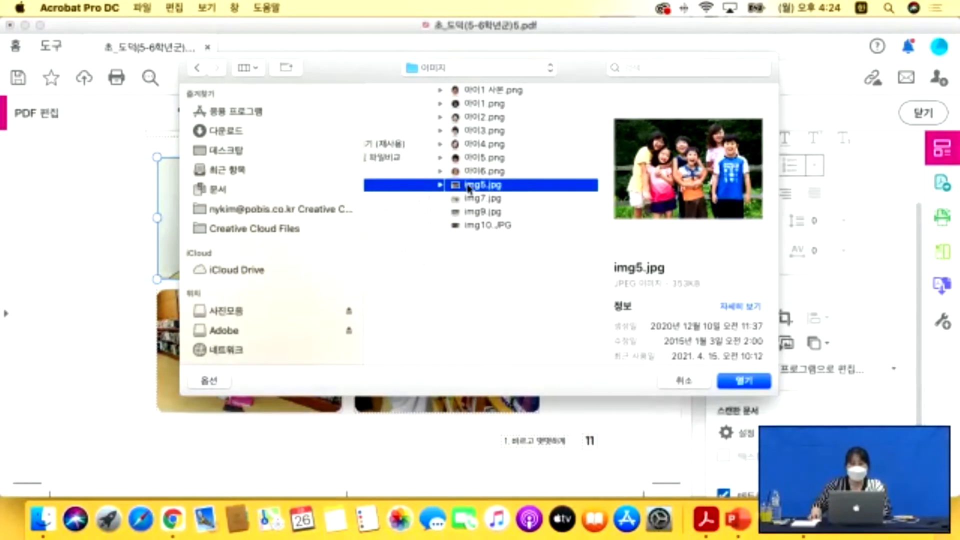
click(743, 381)
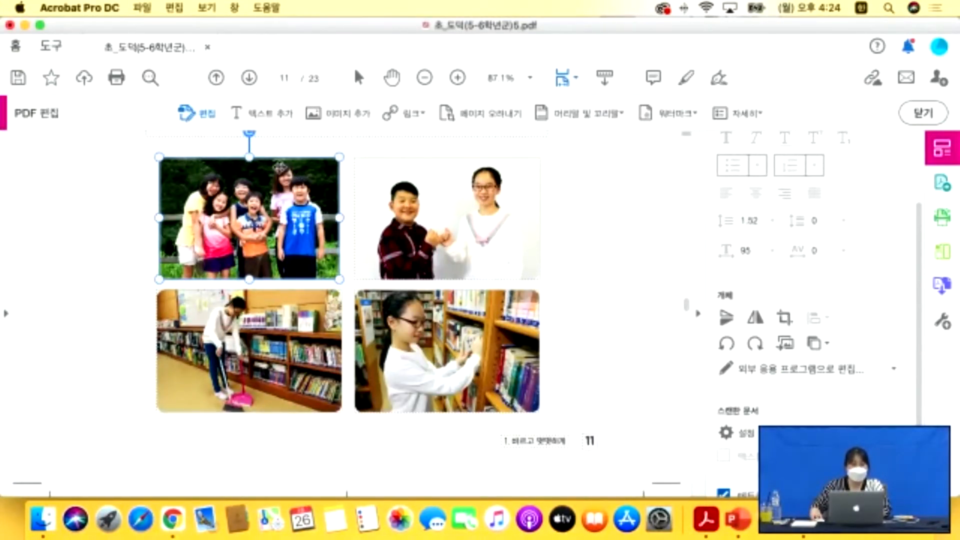
click(103, 281)
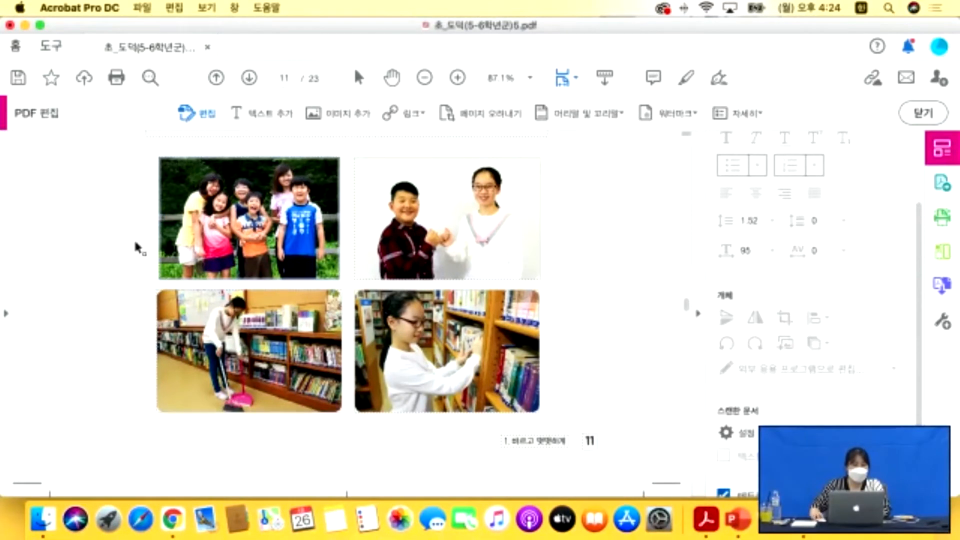
Replace the top-right photo of two children with img7.jpg.
click(489, 248)
right_click(489, 247)
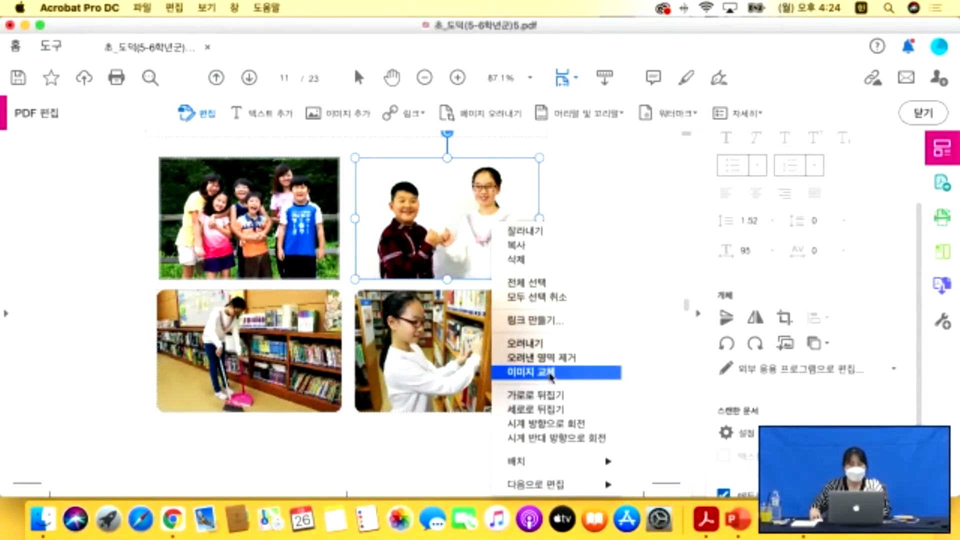
click(533, 370)
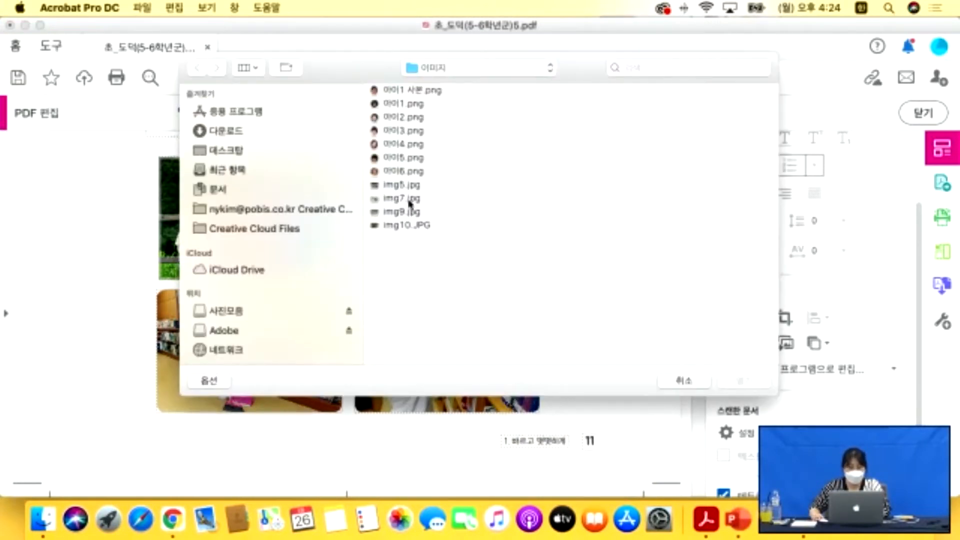
click(405, 200)
click(729, 382)
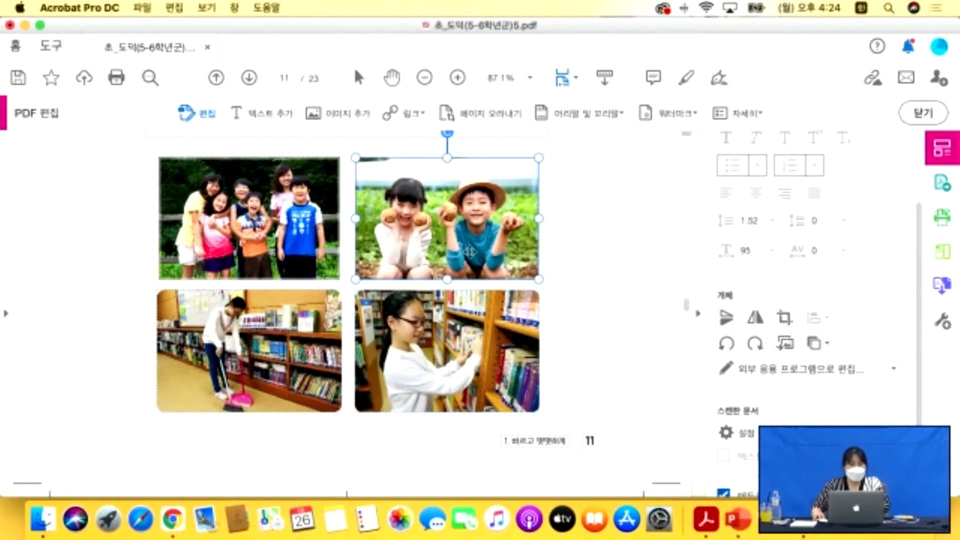
click(589, 281)
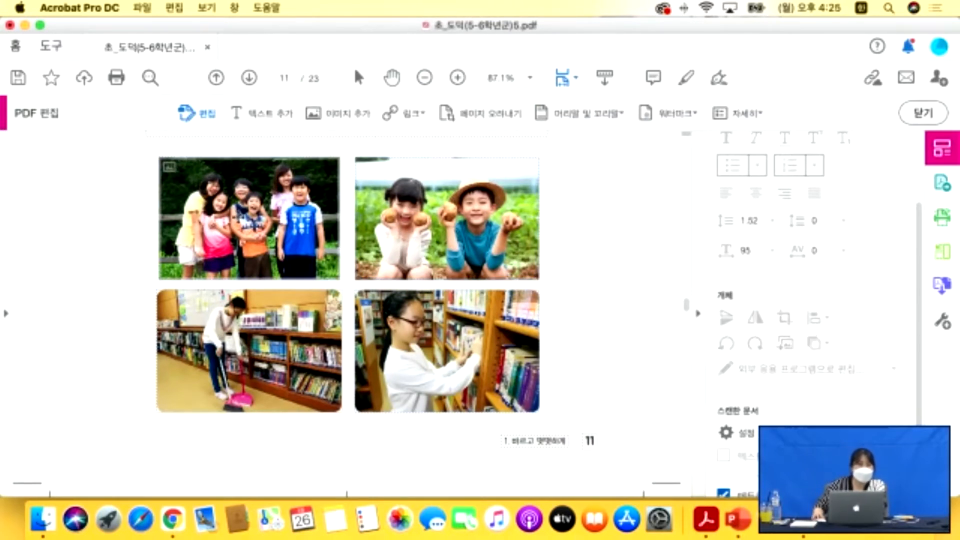
Select each of page 11's four photos in turn to check them.
click(239, 216)
click(382, 240)
click(301, 328)
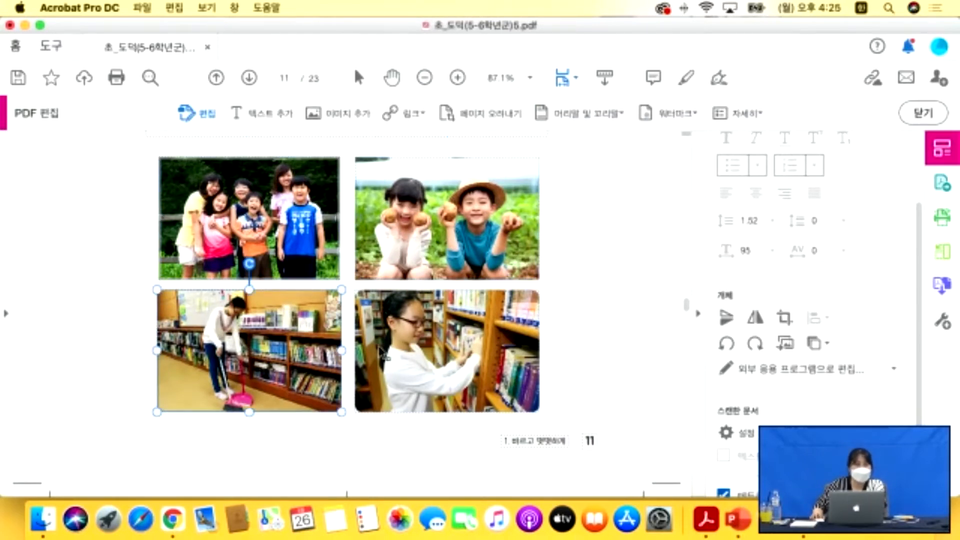
click(384, 353)
click(283, 267)
click(389, 269)
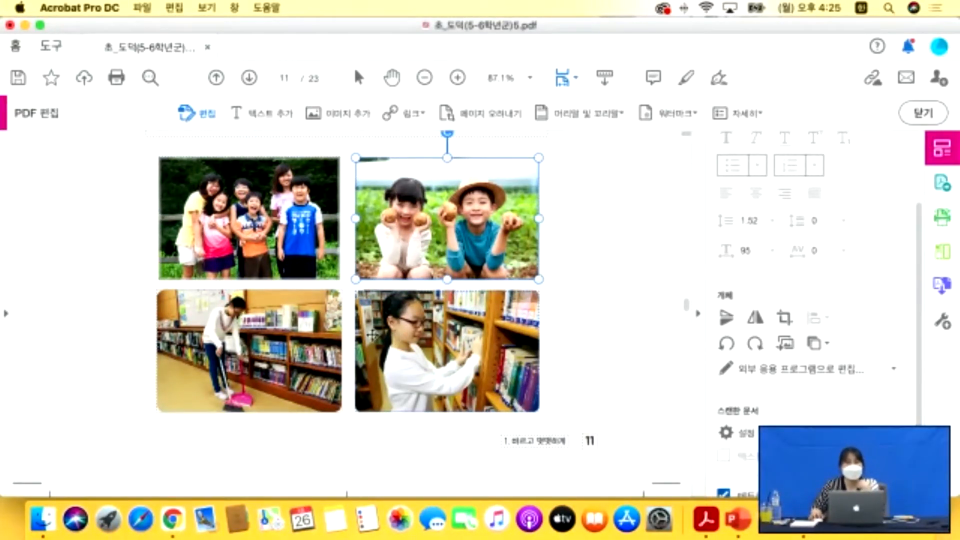
click(263, 227)
click(372, 233)
click(381, 338)
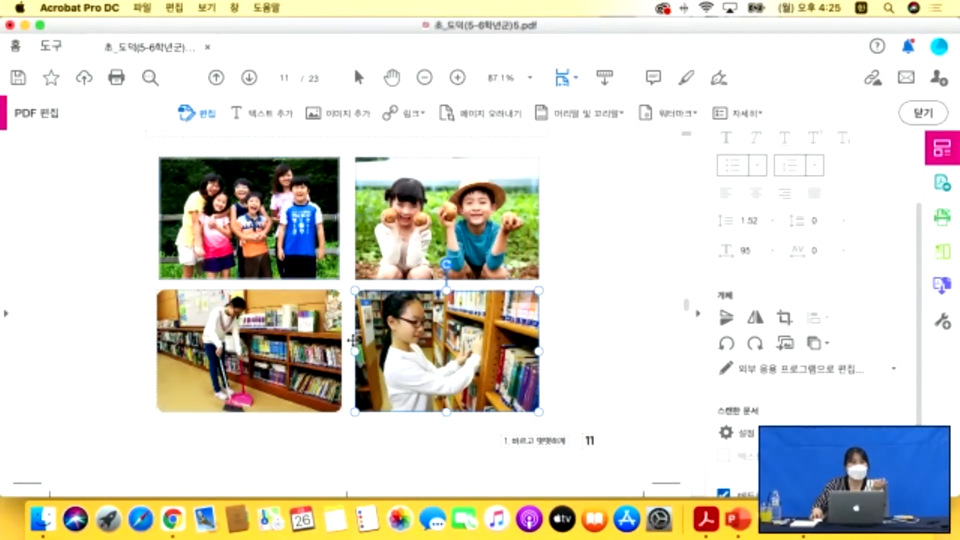
click(306, 336)
click(281, 250)
click(370, 235)
click(410, 355)
click(300, 350)
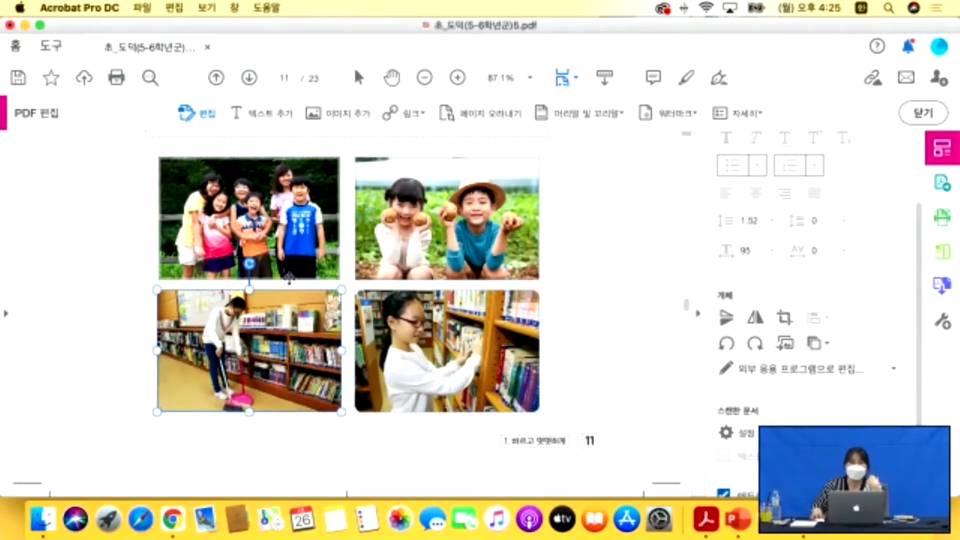
click(278, 237)
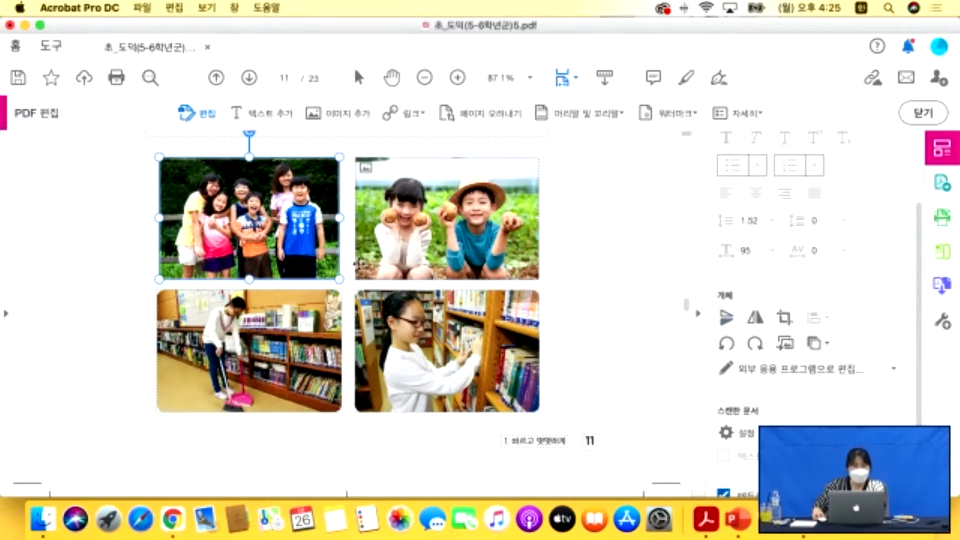
click(420, 247)
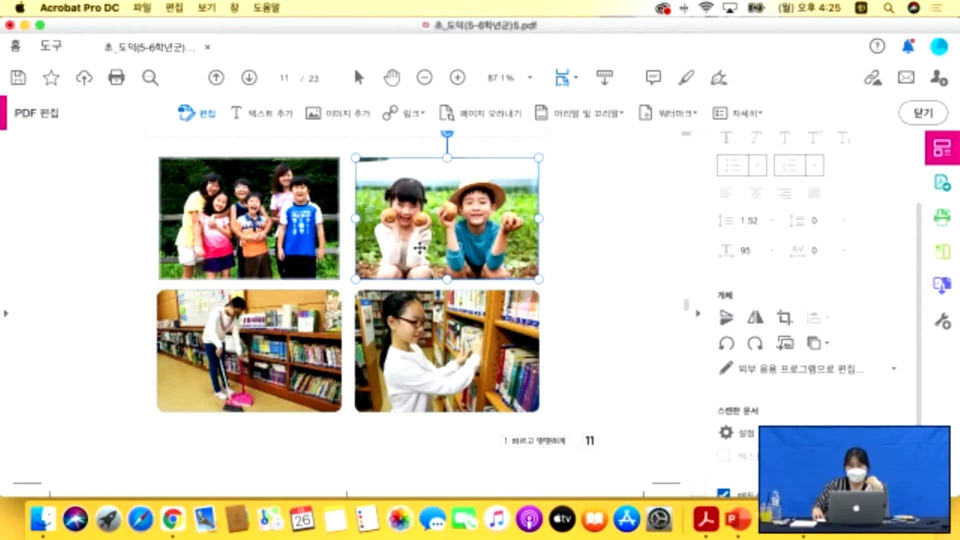
click(788, 320)
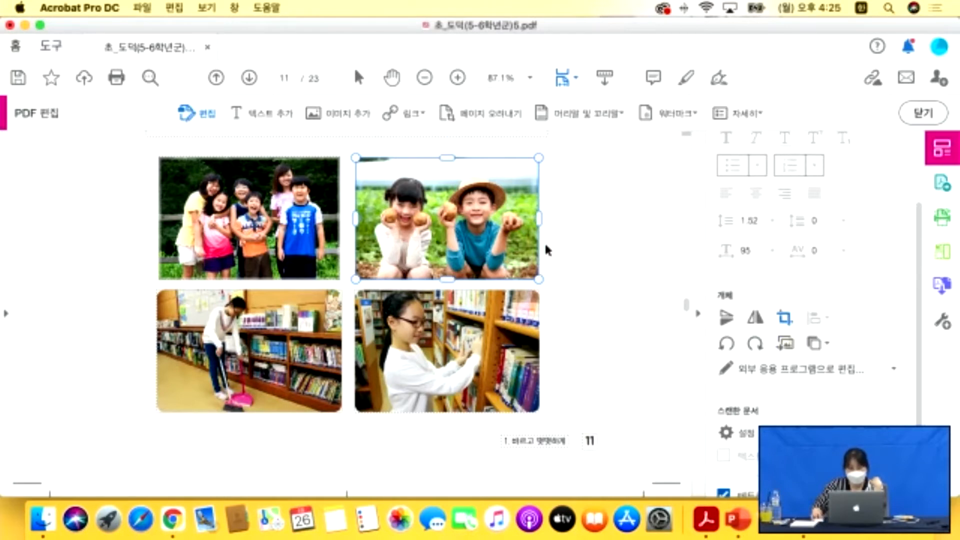
drag(536, 217, 436, 219)
click(587, 243)
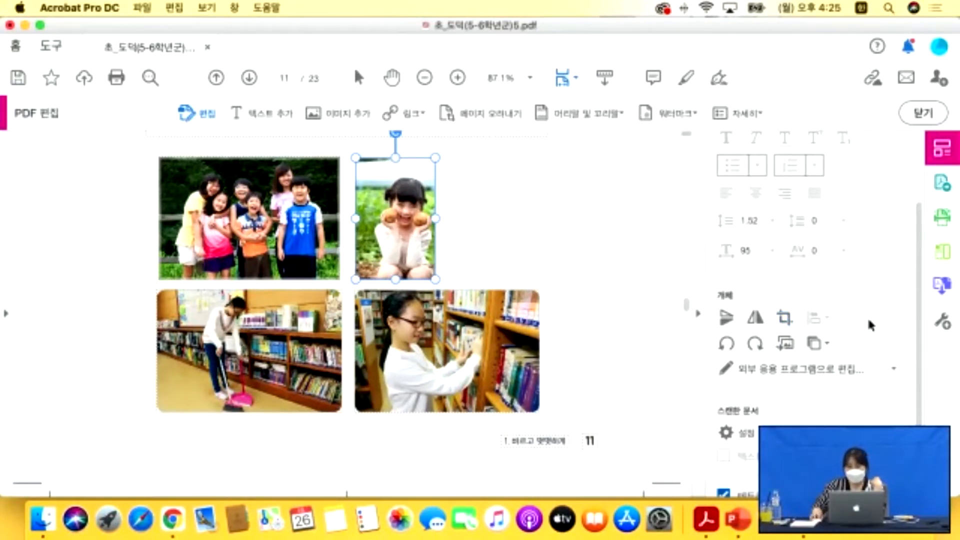
click(757, 321)
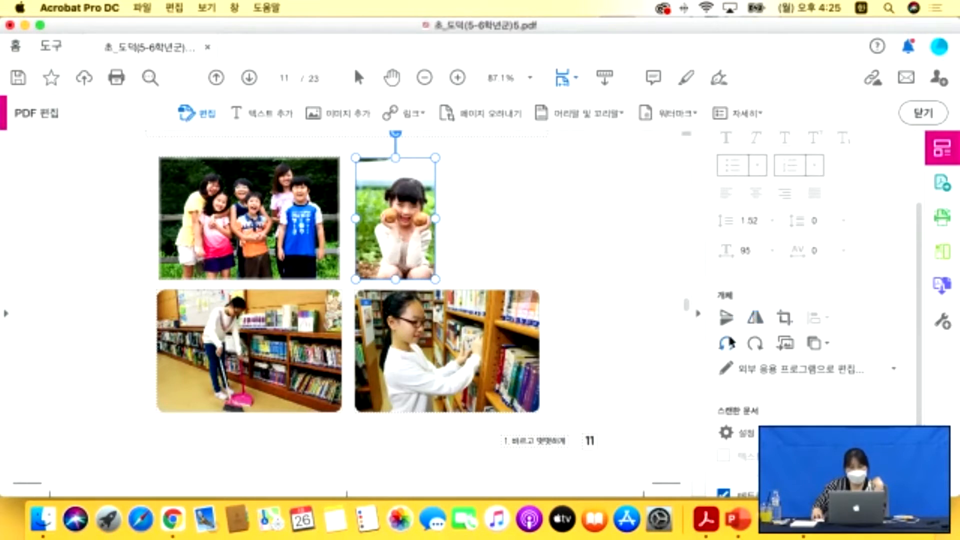
click(759, 324)
click(759, 325)
click(726, 320)
click(727, 322)
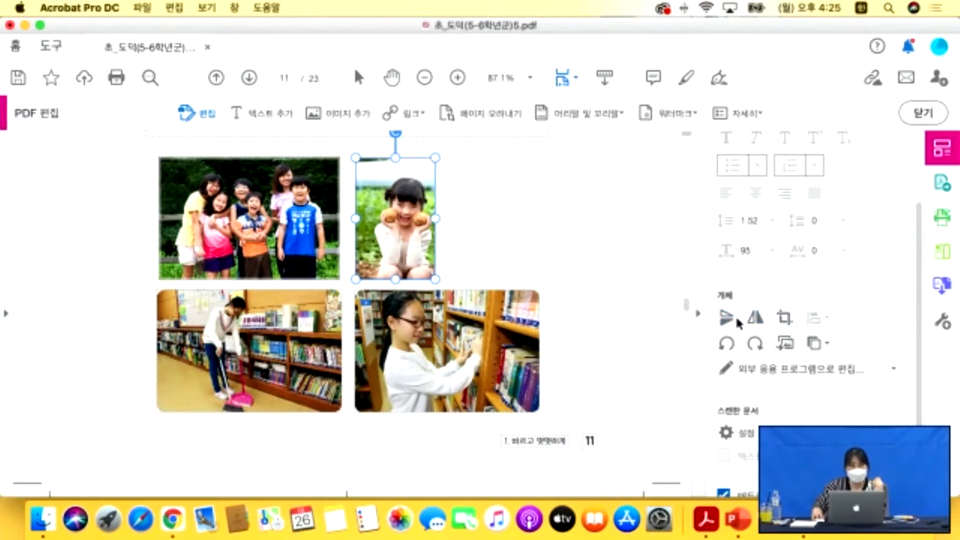
click(732, 345)
click(732, 345)
click(732, 345)
click(732, 345)
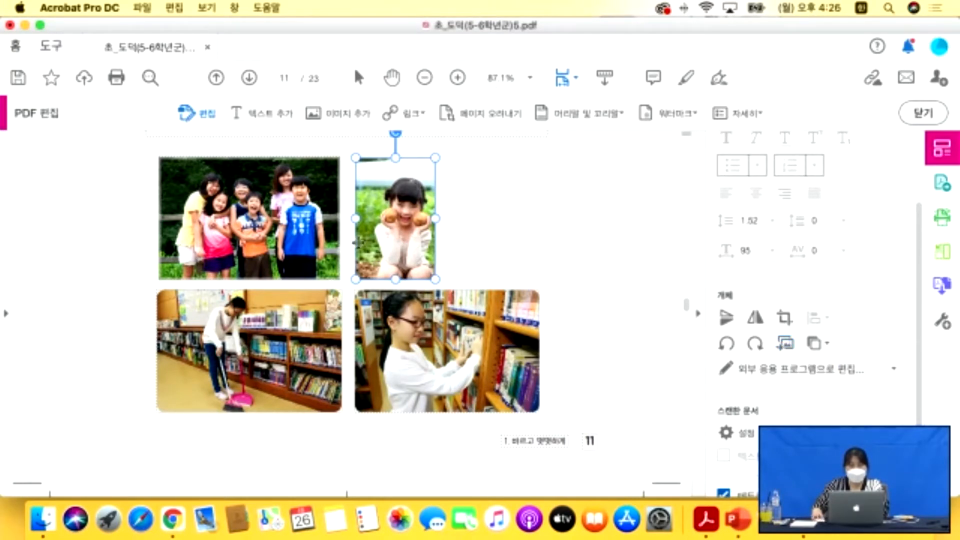
click(326, 231)
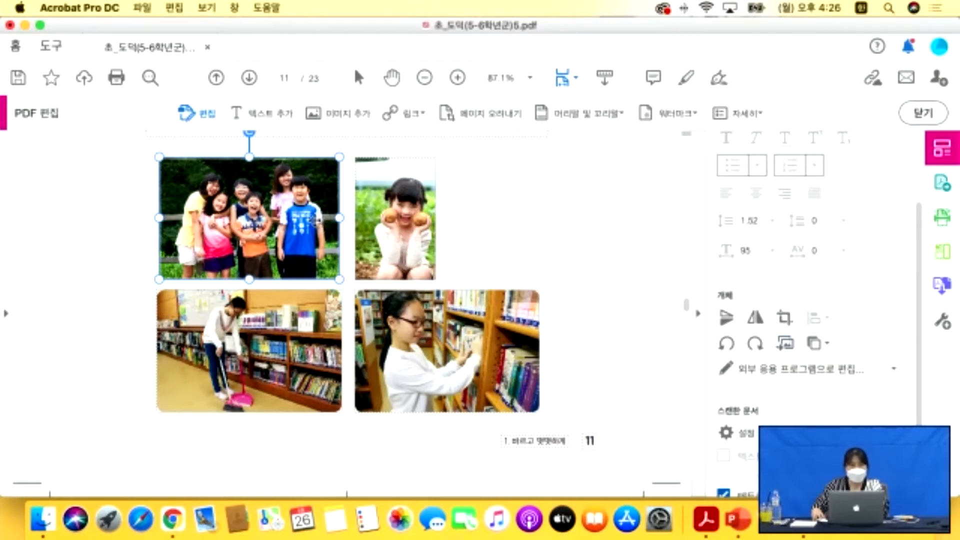
right_click(318, 223)
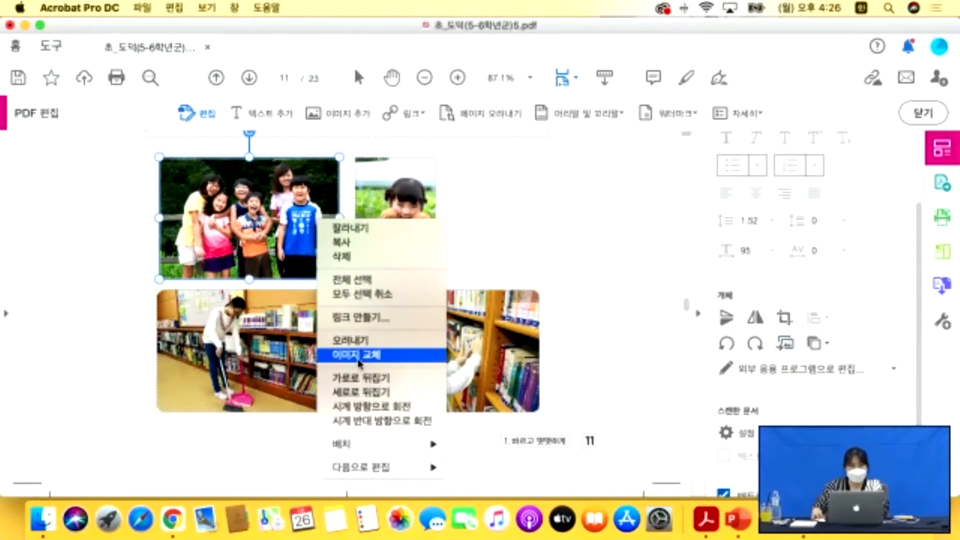
click(526, 257)
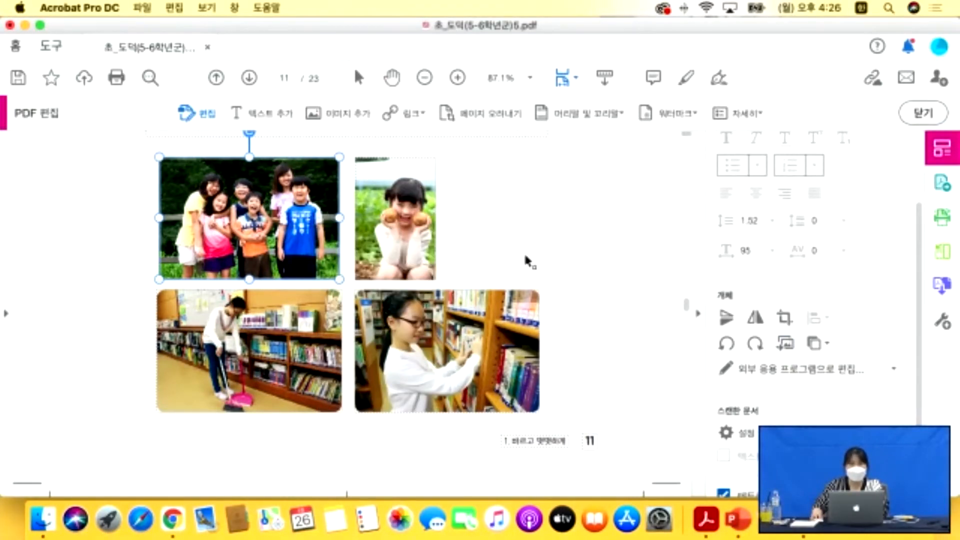
scroll(525, 257, down, 2)
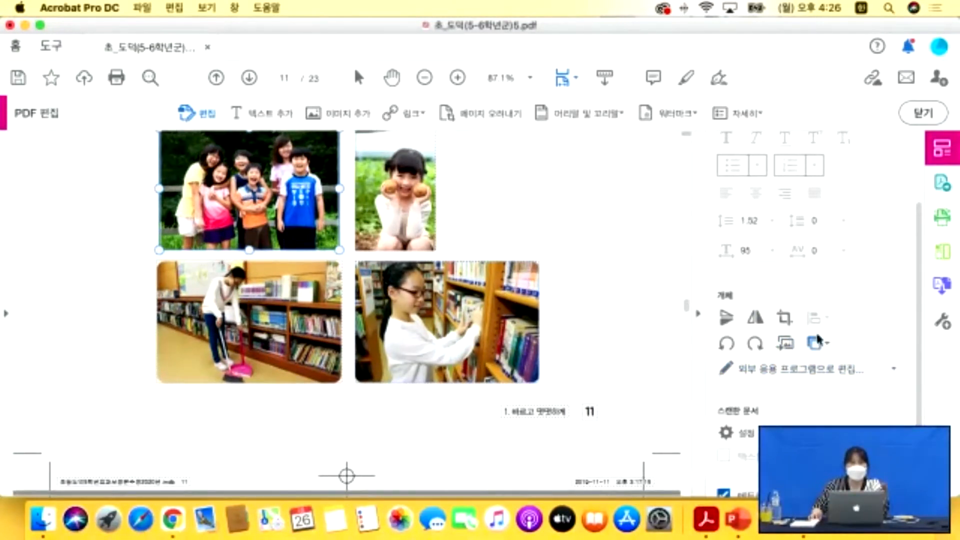
scroll(562, 334, down, 3)
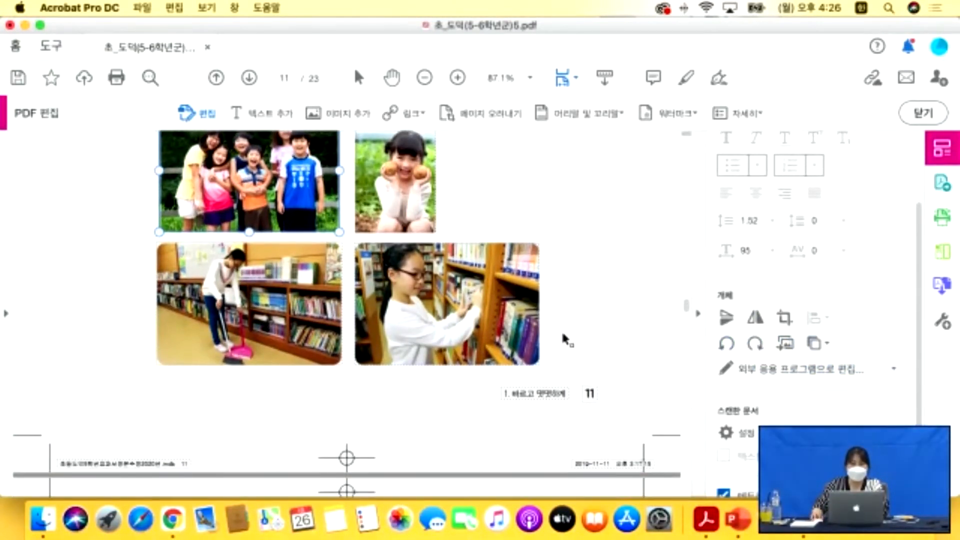
scroll(188, 243, up, 3)
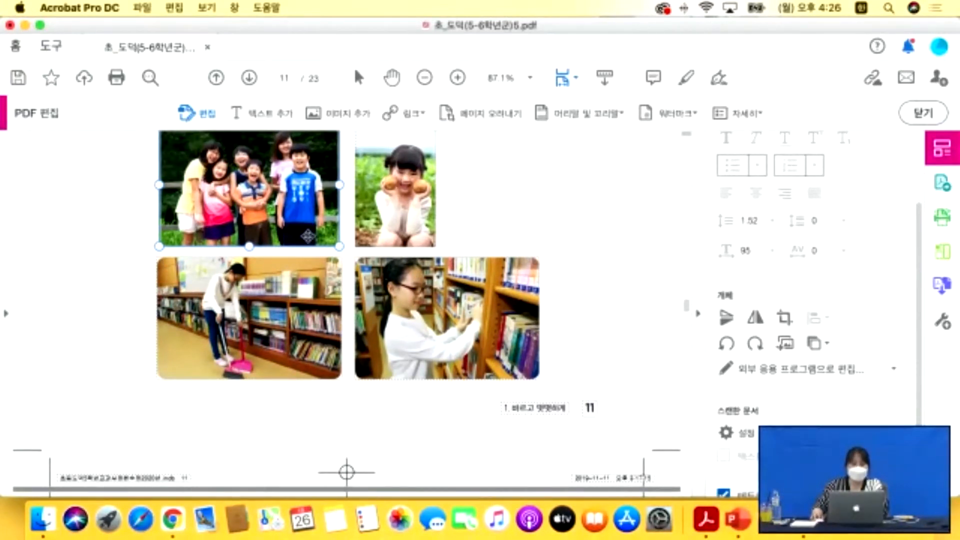
scroll(313, 237, up, 1)
scroll(383, 244, up, 2)
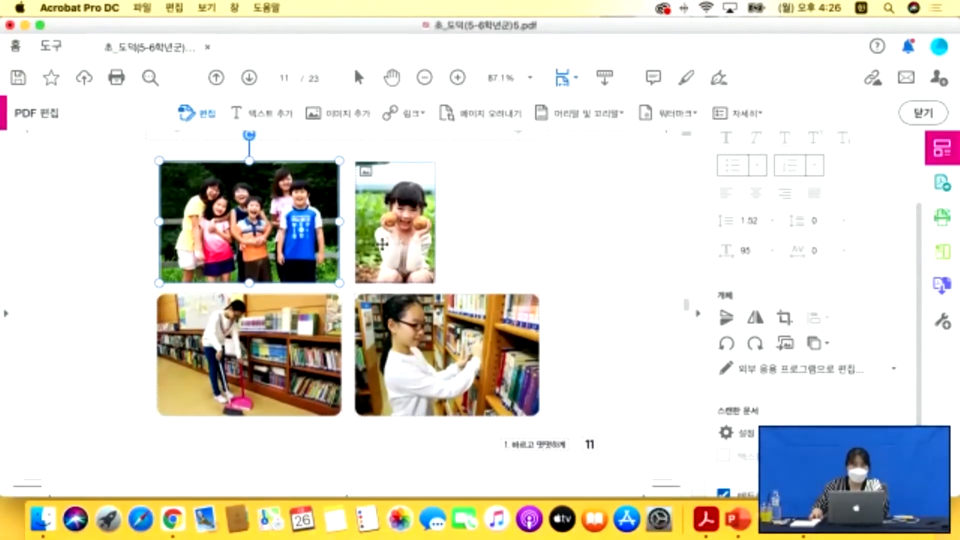
Add a text box of placeholder Korean characters on page 11 and move it above the right-hand photos.
click(277, 113)
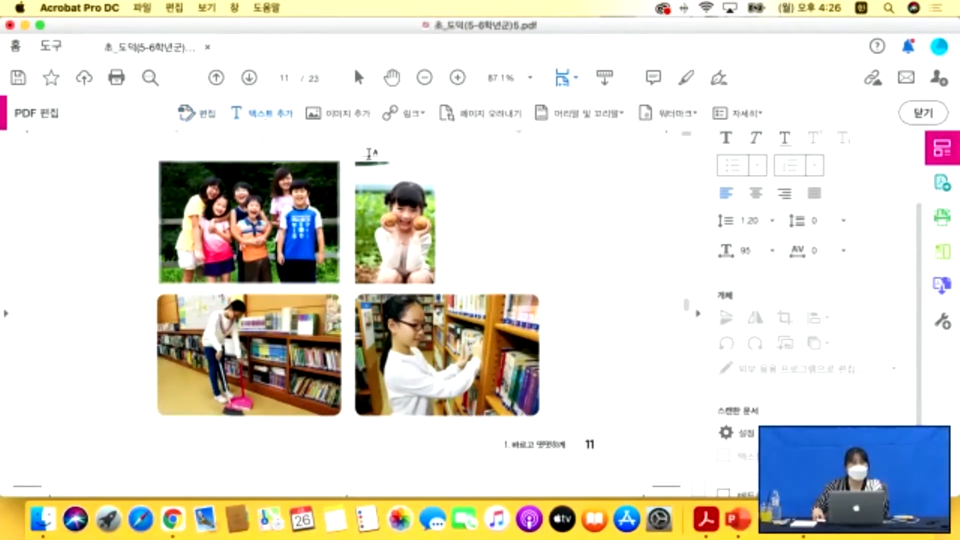
scroll(565, 317, up, 1)
scroll(565, 317, up, 3)
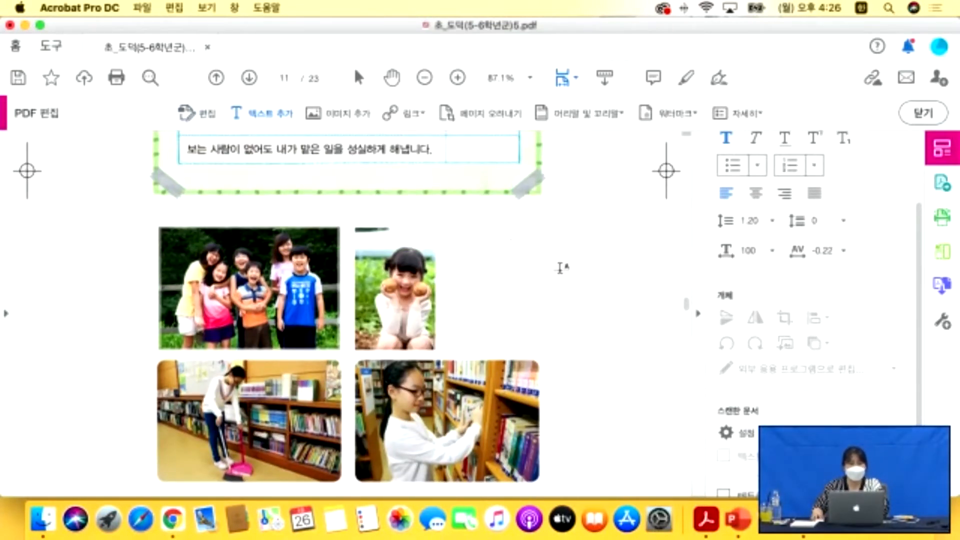
text(ㅇㄹㅇㄹ이ㅇㄹㅇㄹㅇㄹㅇ)
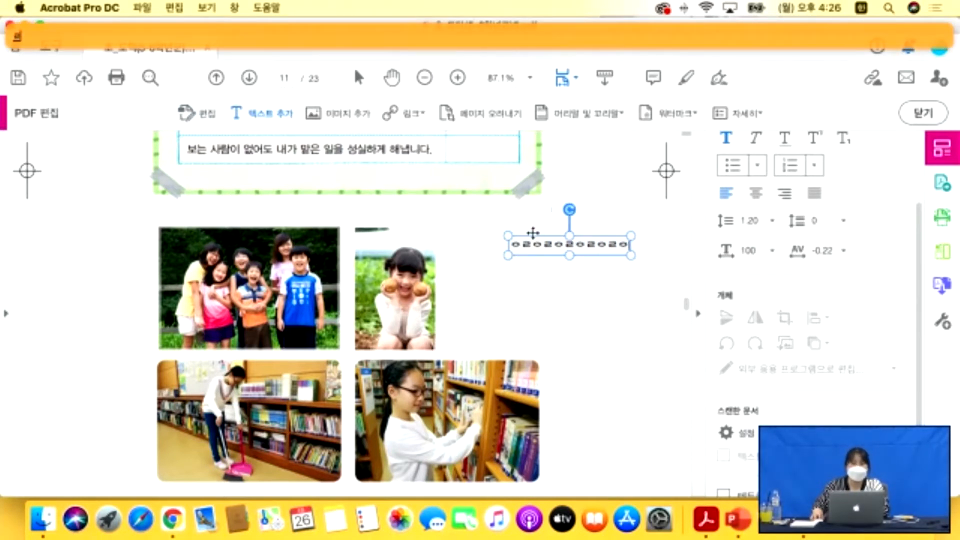
drag(534, 235, 518, 223)
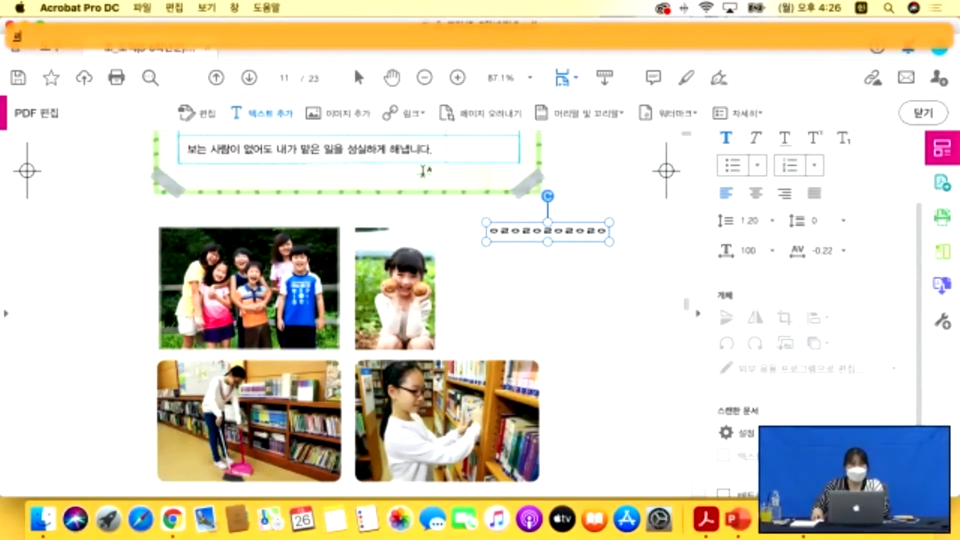
click(341, 121)
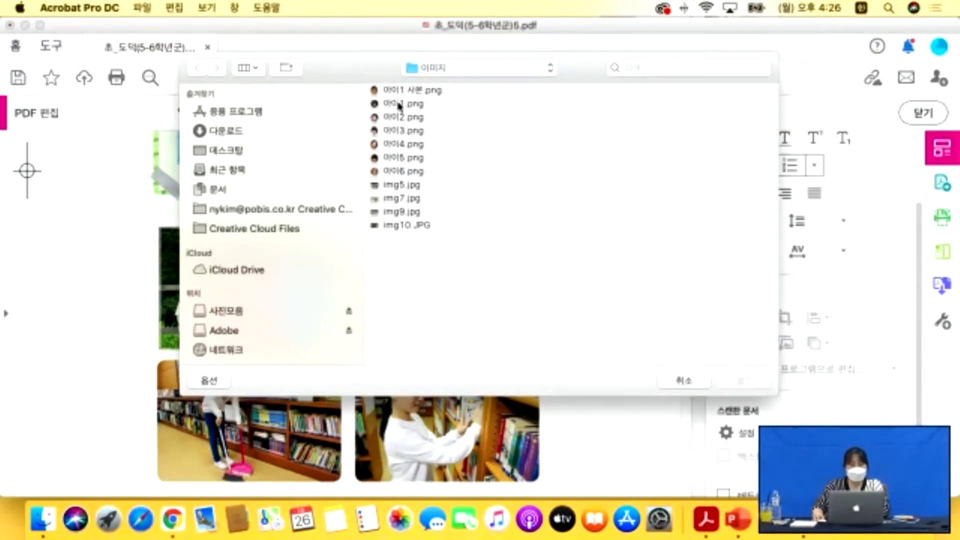
Open the image 아이1.png and place it on page 11.
click(401, 104)
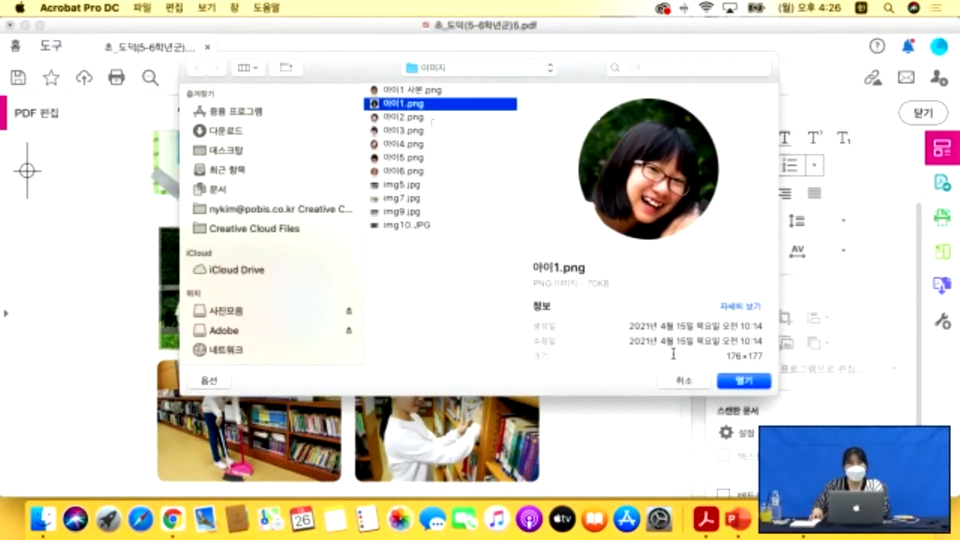
click(743, 380)
click(576, 289)
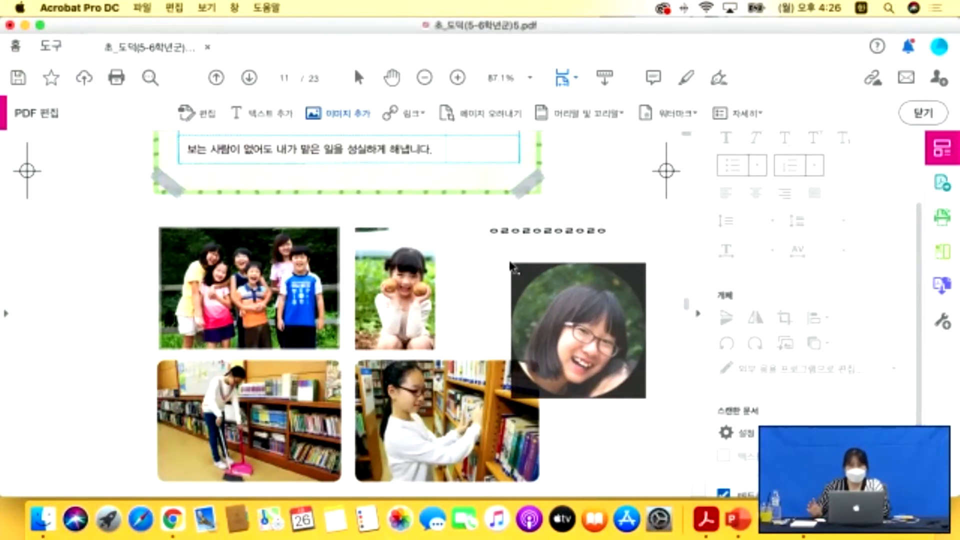
click(509, 266)
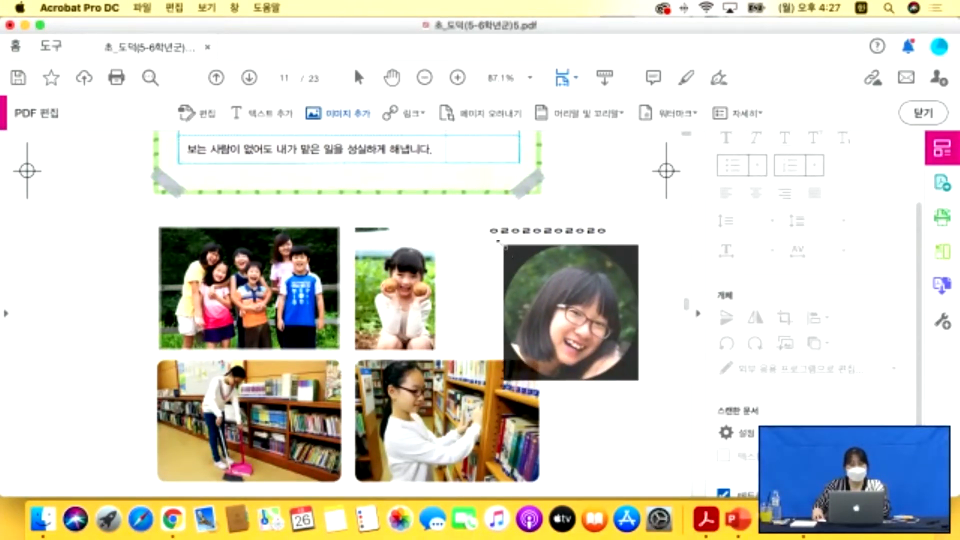
Enlarge the round portrait to about 35 mm and position it beside the top-right photo.
drag(502, 246, 554, 298)
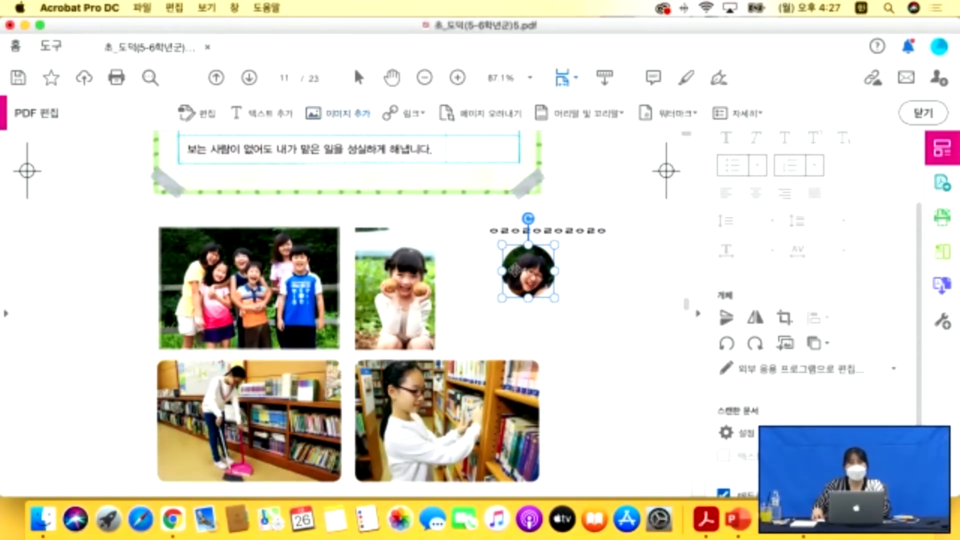
drag(559, 303, 590, 335)
drag(564, 285, 609, 340)
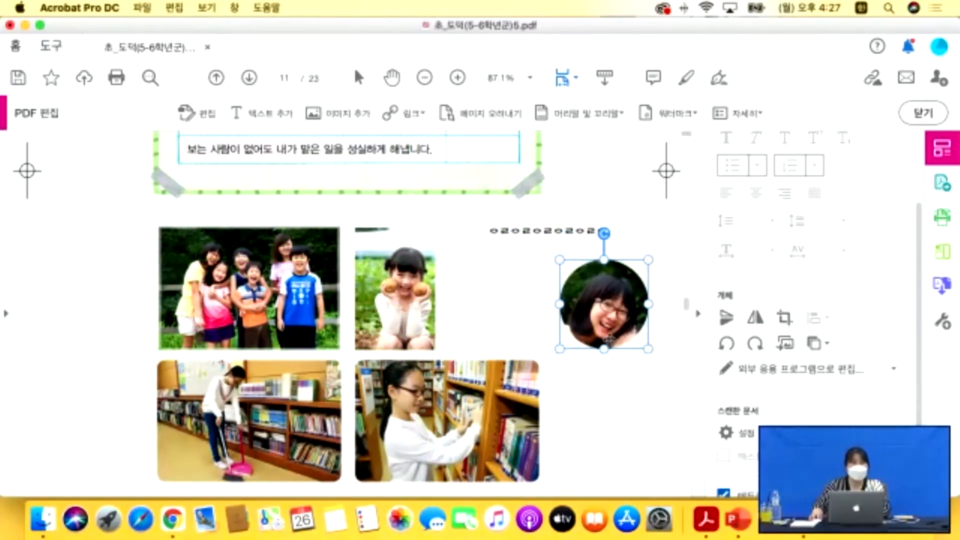
click(602, 398)
scroll(600, 385, down, 1)
scroll(601, 385, up, 3)
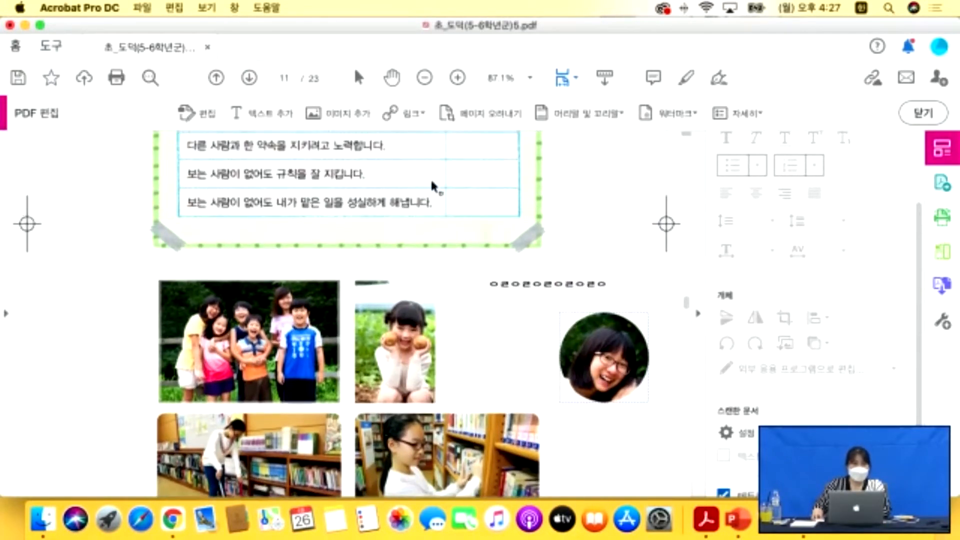
Start an Add/Edit Web or Document Link and draw its rectangle around the group photo.
click(398, 111)
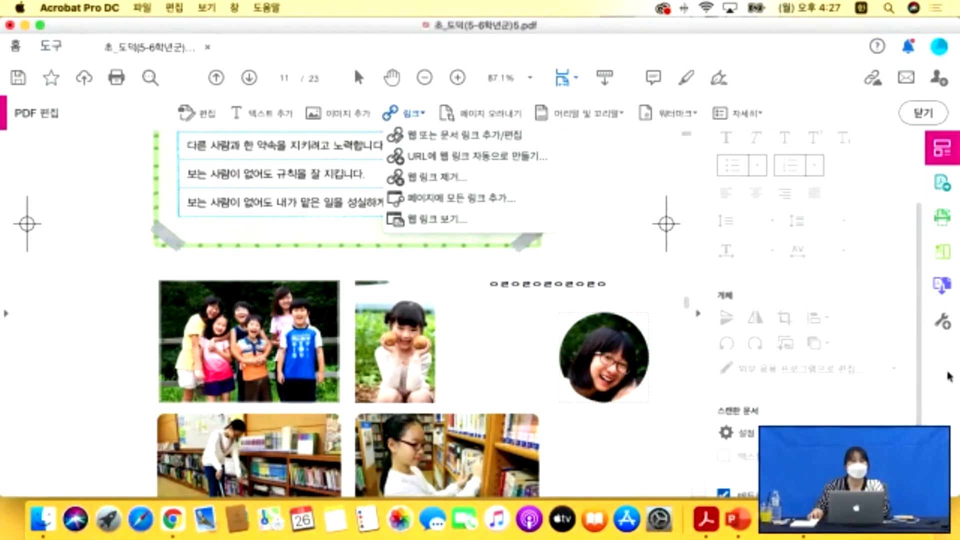
click(283, 333)
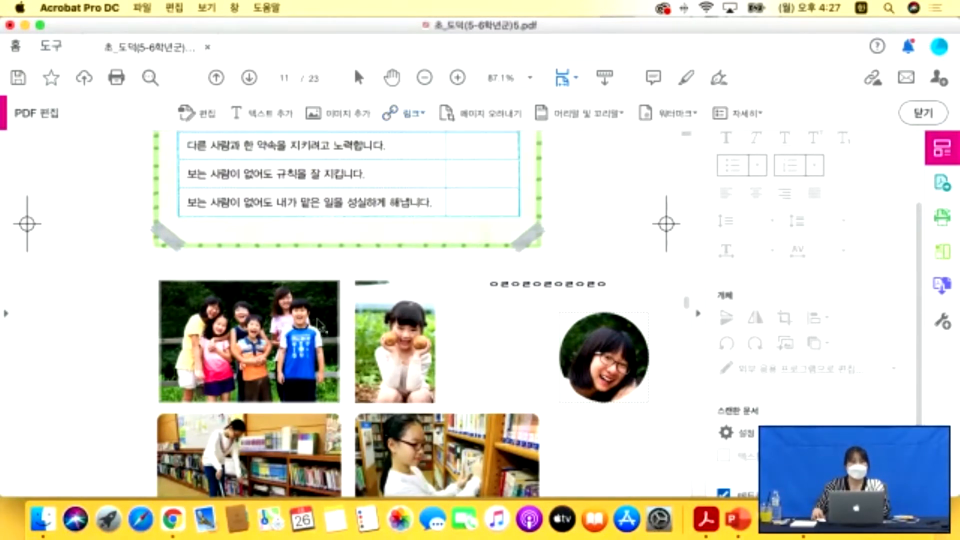
click(394, 109)
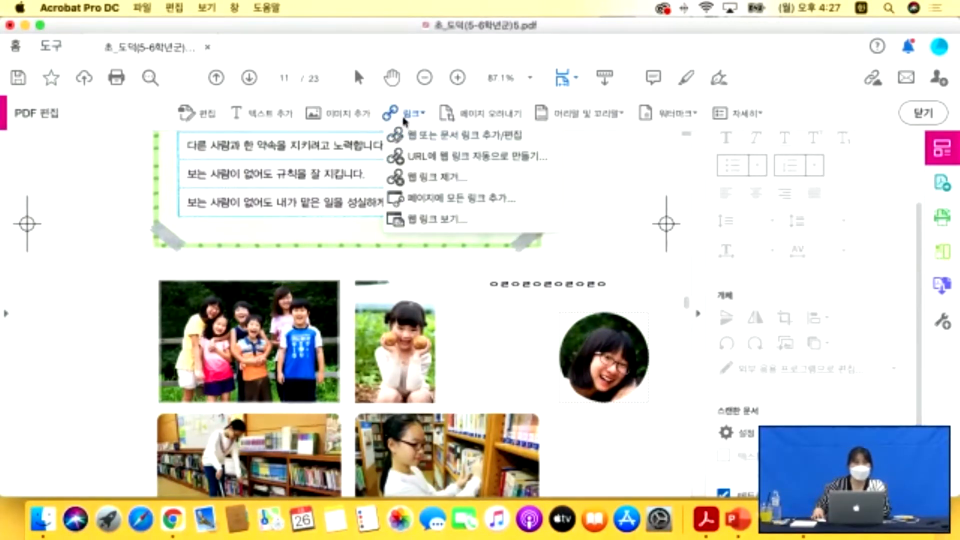
click(475, 142)
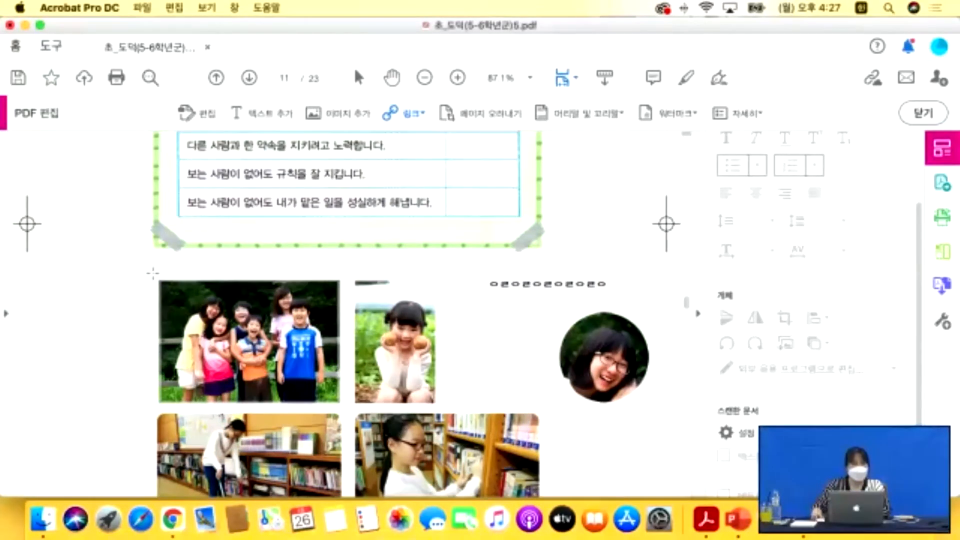
drag(152, 273, 348, 408)
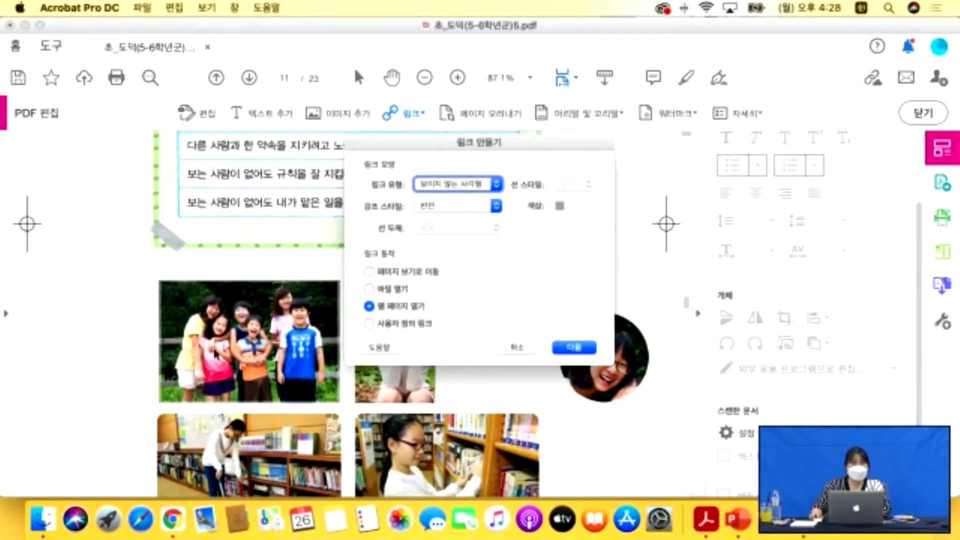
Make the group-photo link an Invisible Rectangle that goes to the current page view.
drag(452, 147, 407, 113)
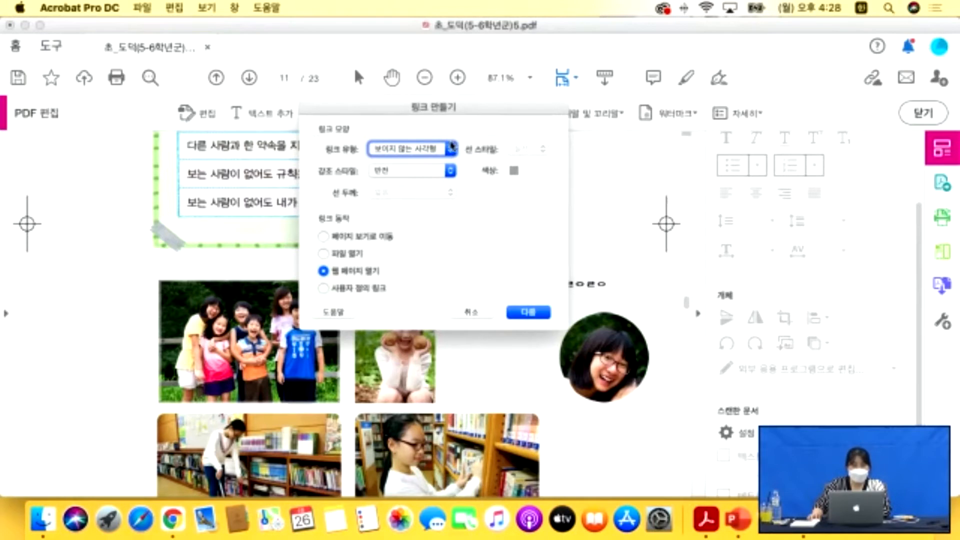
click(425, 149)
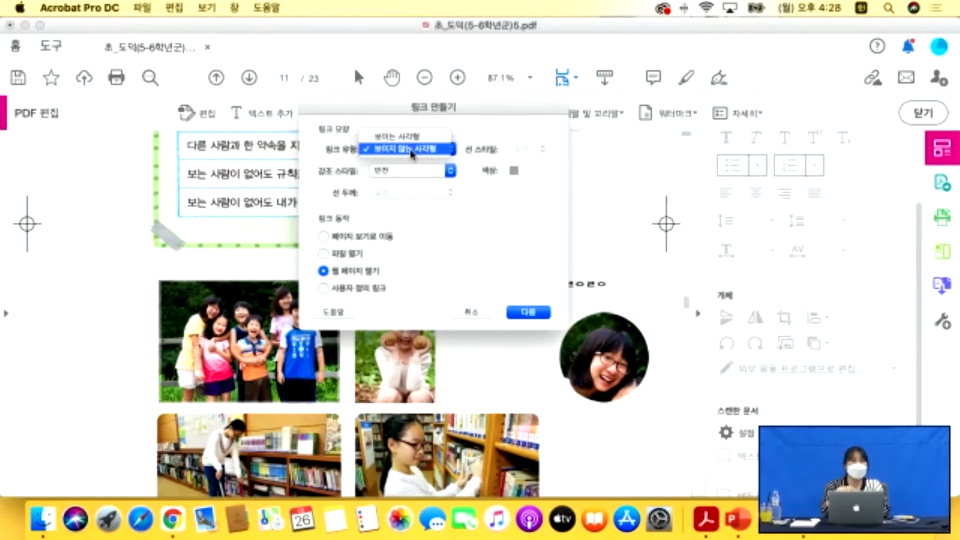
click(384, 151)
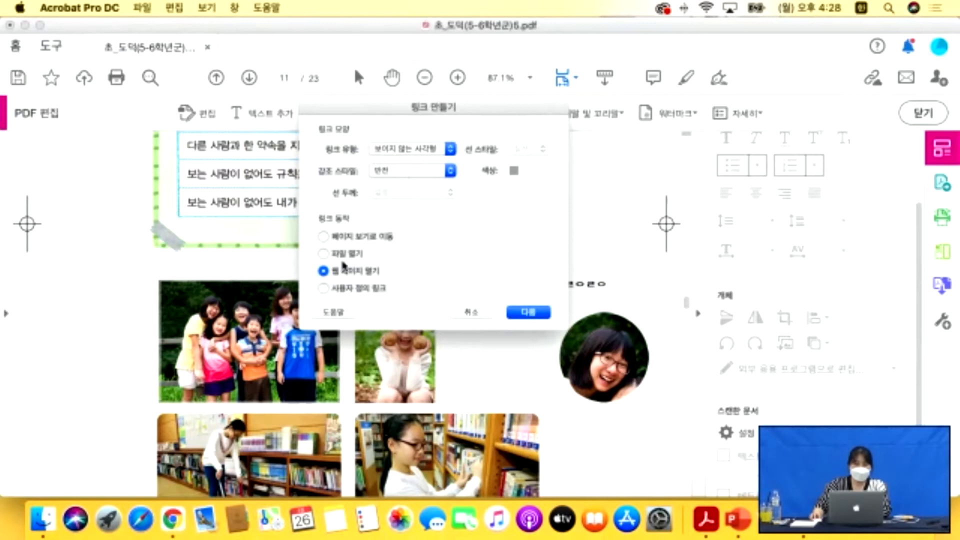
click(328, 237)
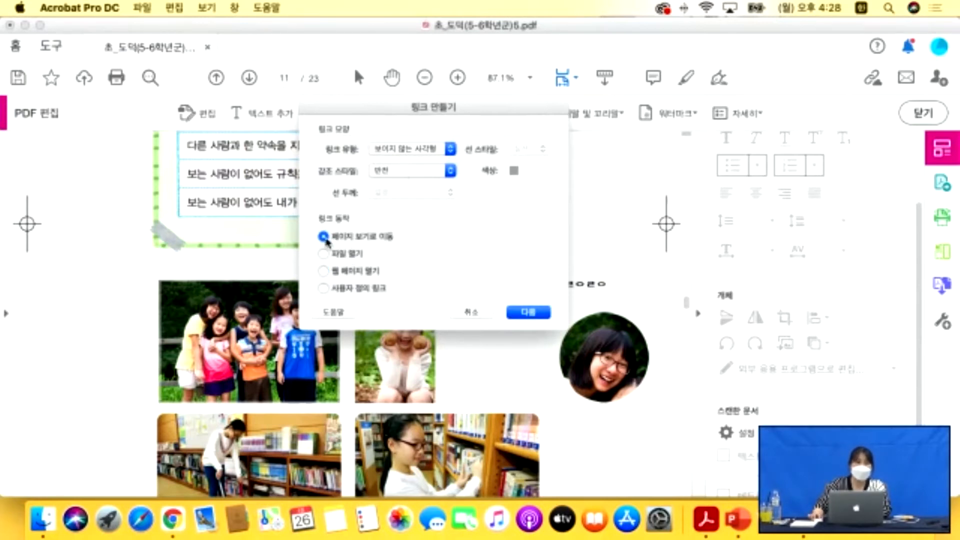
click(535, 313)
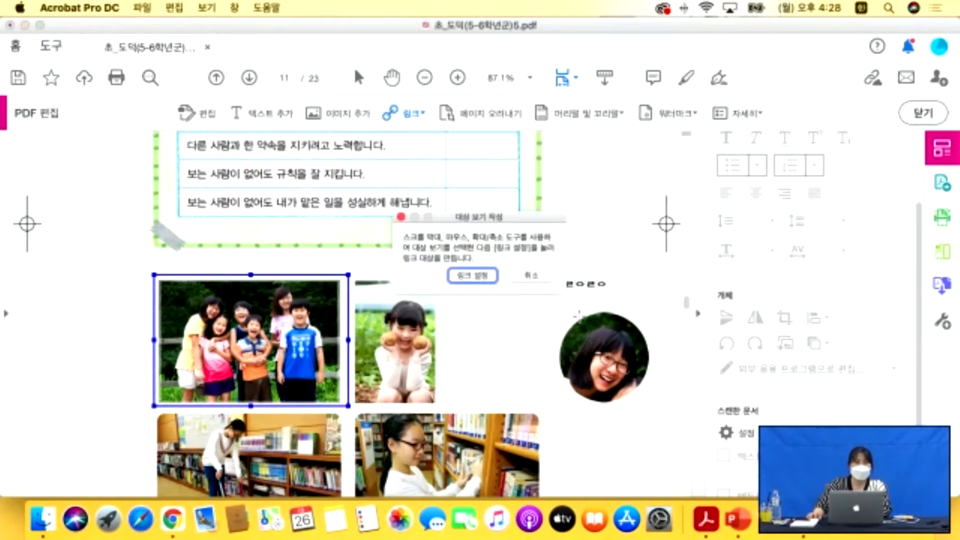
click(472, 276)
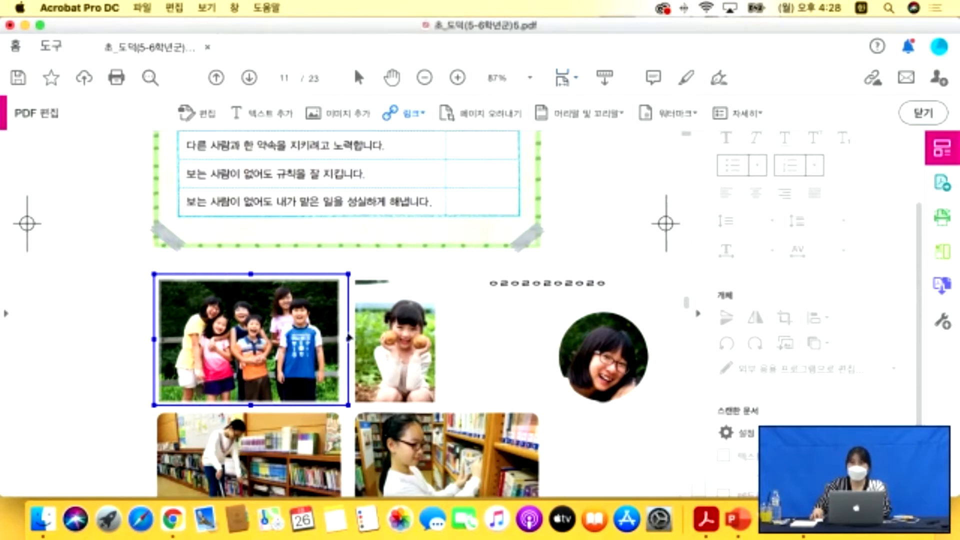
Open the group-photo link's properties and inspect its go-to-page-11 action and zoom setting.
double_click(330, 330)
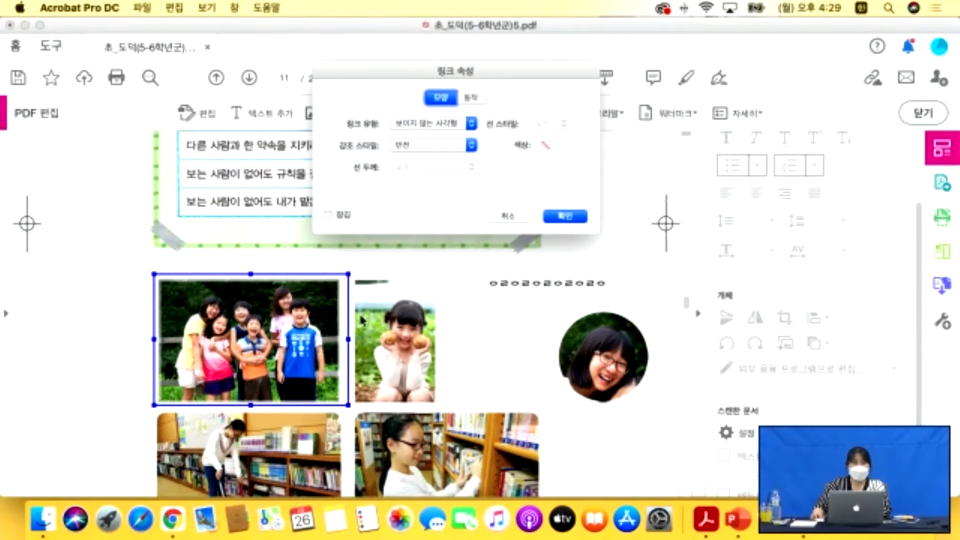
click(471, 98)
drag(407, 75, 472, 101)
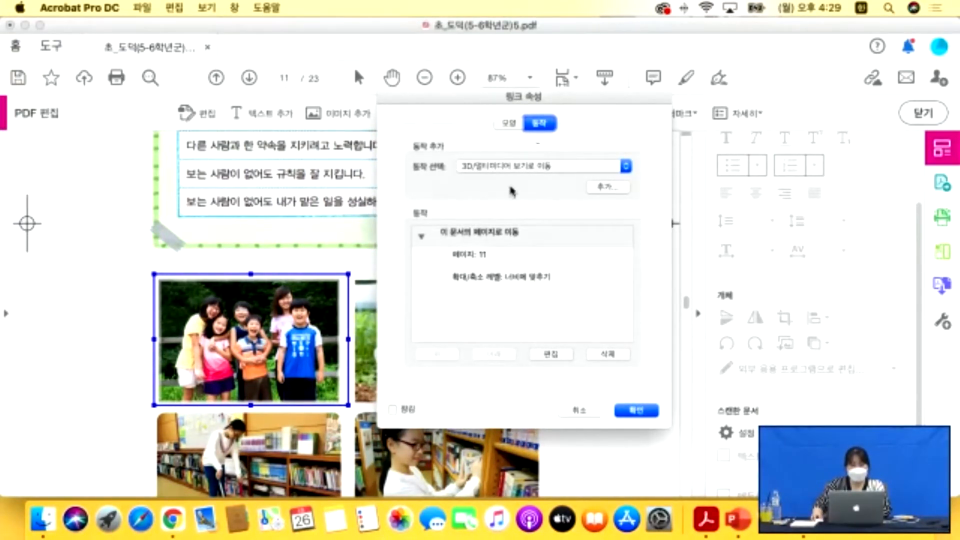
click(474, 264)
click(494, 286)
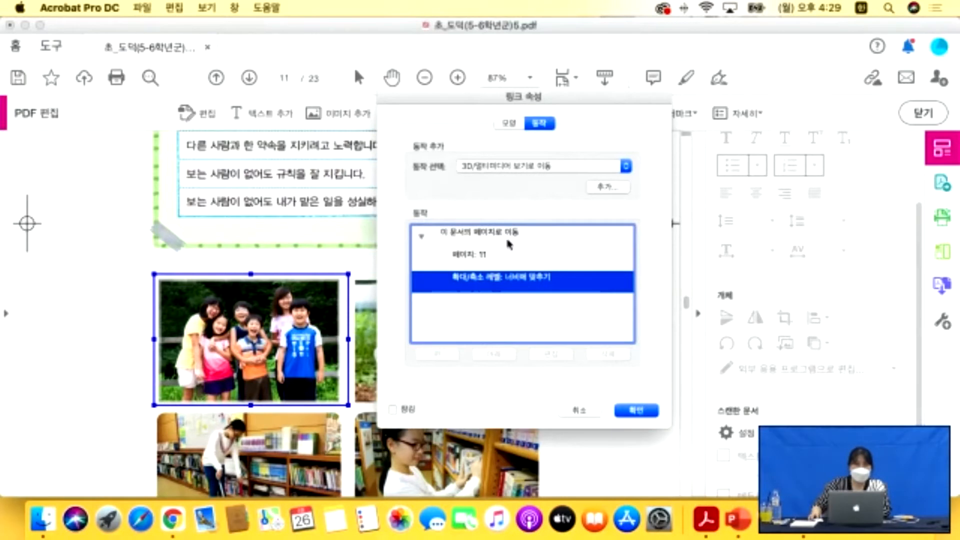
click(482, 256)
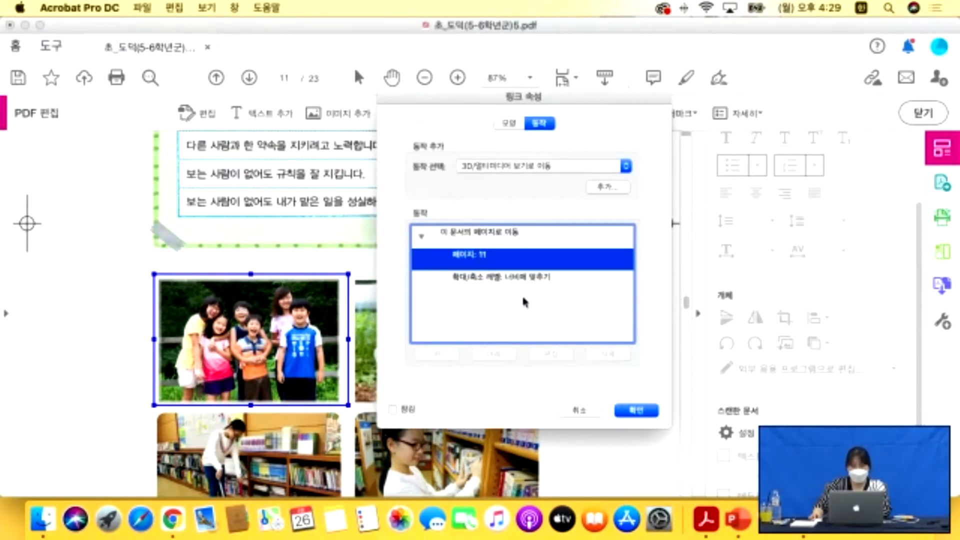
click(507, 279)
Change the link's go-to-page action to page 18 and apply the properties.
click(472, 238)
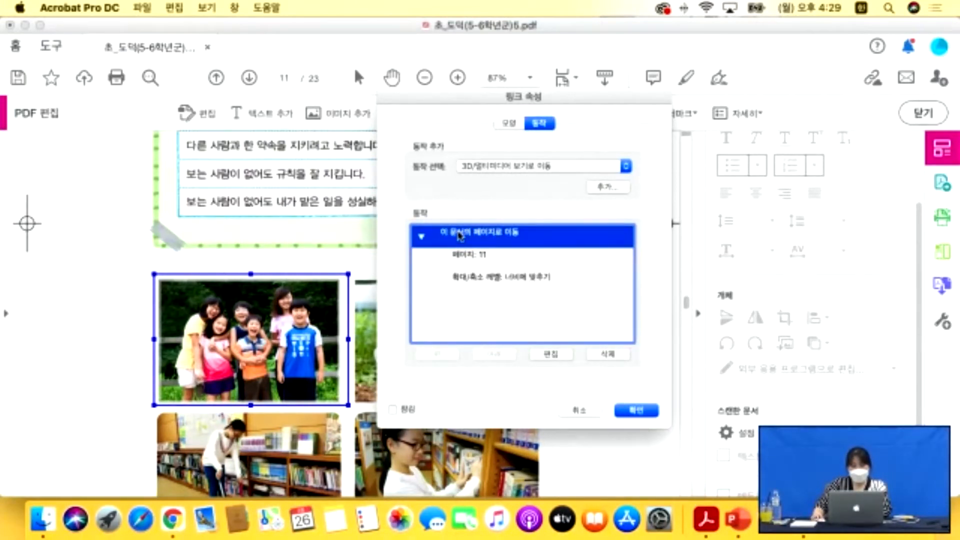
click(553, 355)
drag(453, 169, 726, 231)
text(18)
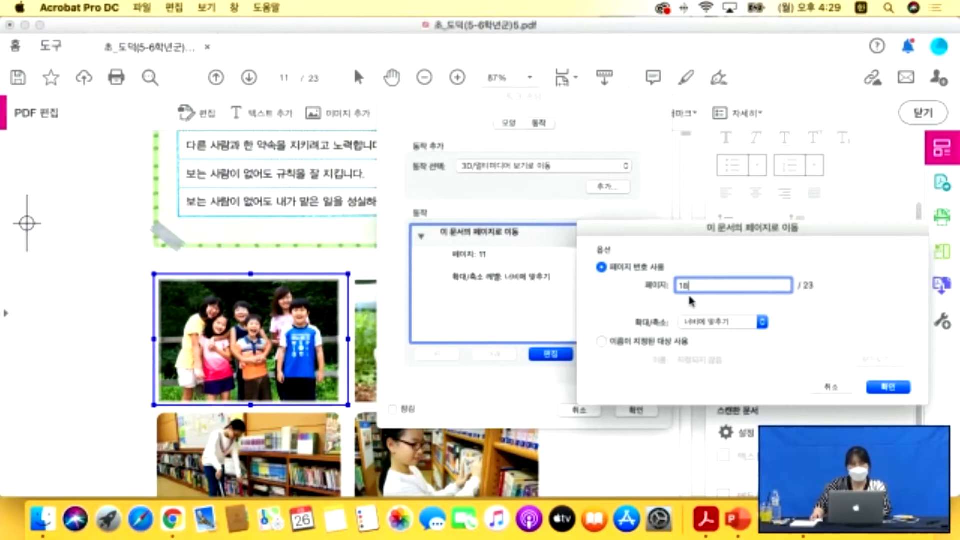
click(878, 388)
click(637, 411)
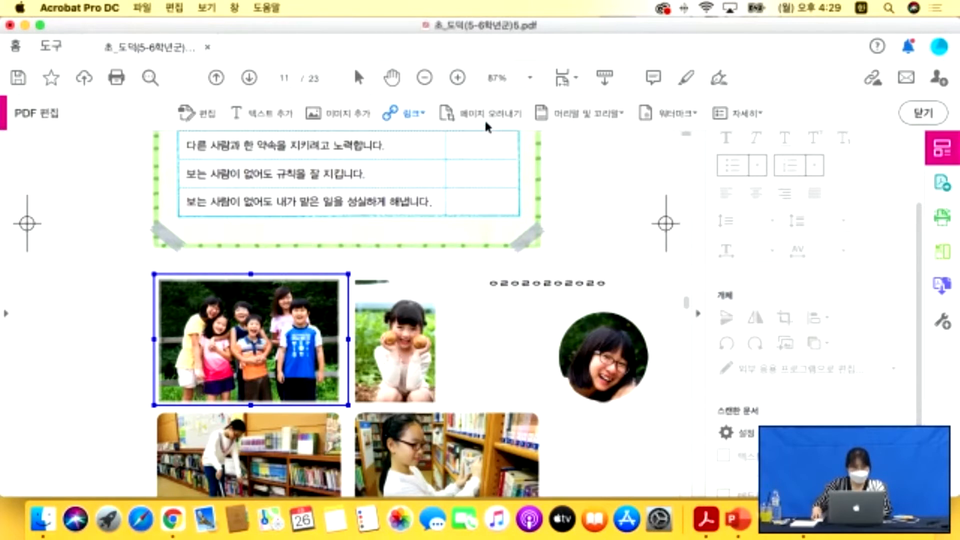
Check page 18's chapter 4 opening, then jump back to page 11.
click(358, 77)
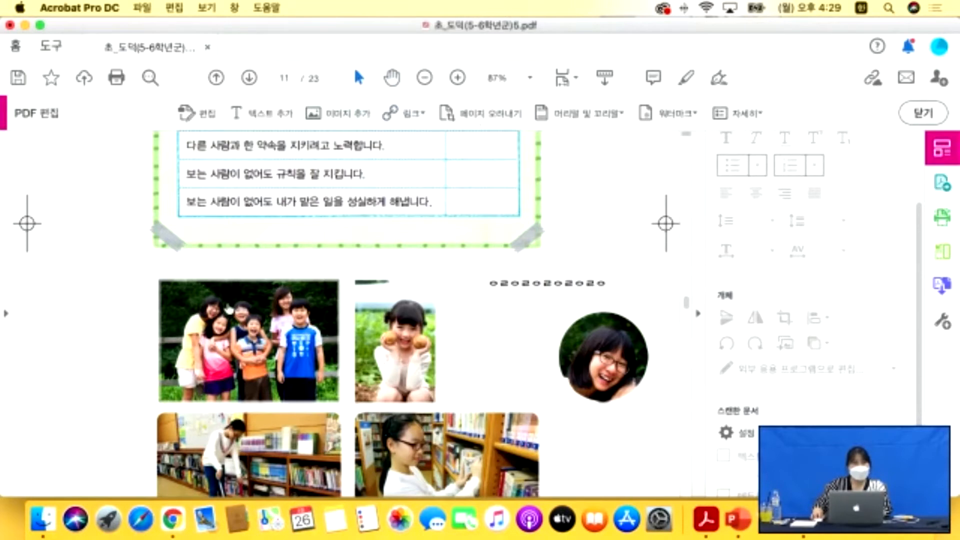
scroll(226, 302, down, 20)
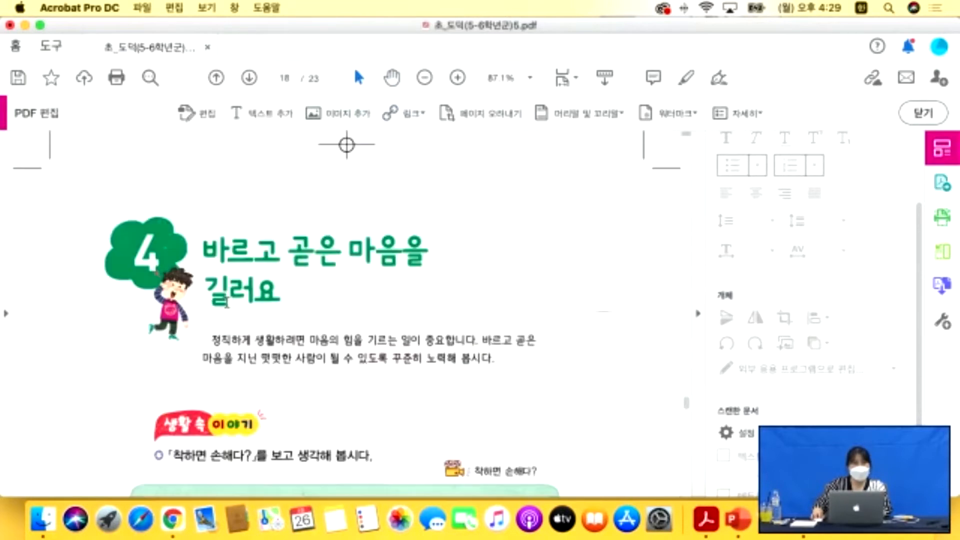
click(285, 79)
text(11)
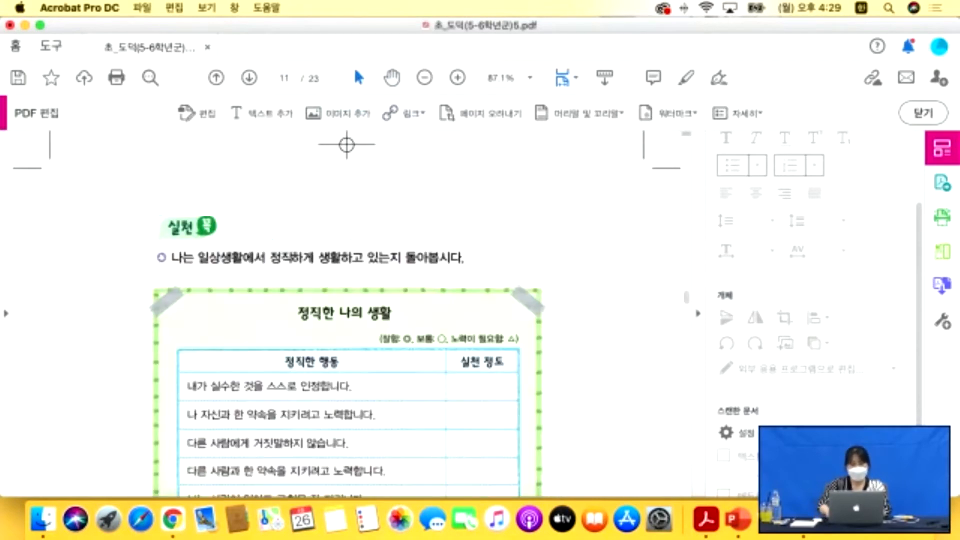
key(Return)
Bring up the Link options in the Edit PDF toolbar on page 11.
scroll(338, 272, down, 15)
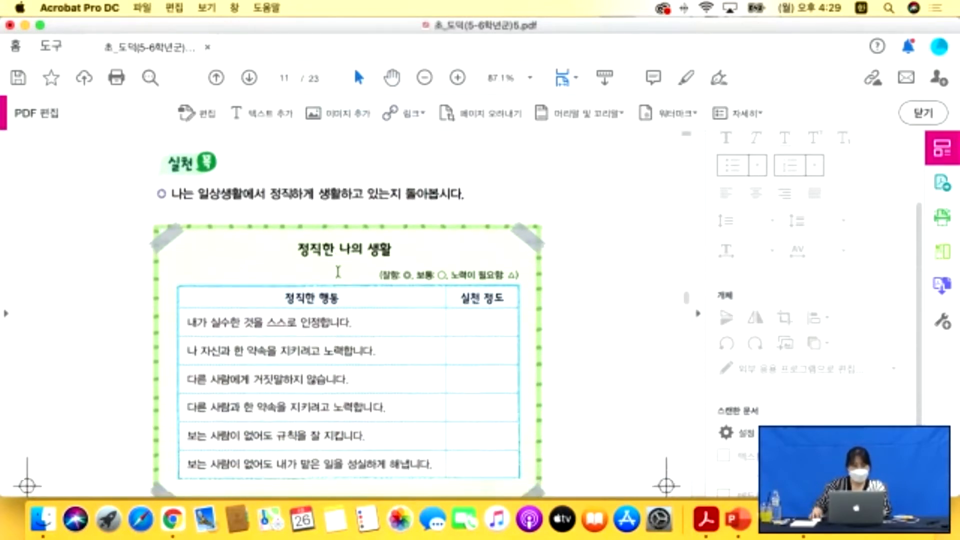
scroll(341, 270, up, 4)
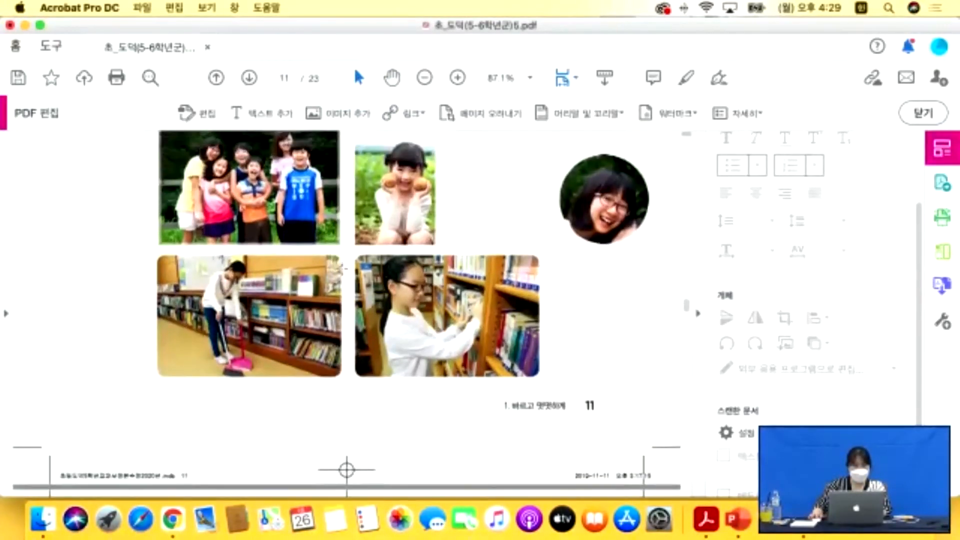
click(421, 113)
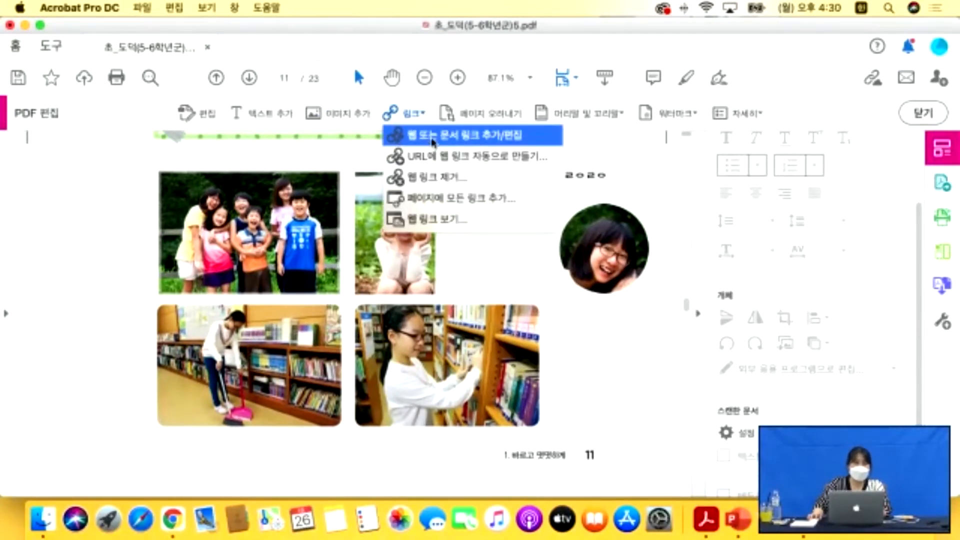
Draw a web link over the lower-left library photo with a visible, thick, red border.
click(434, 142)
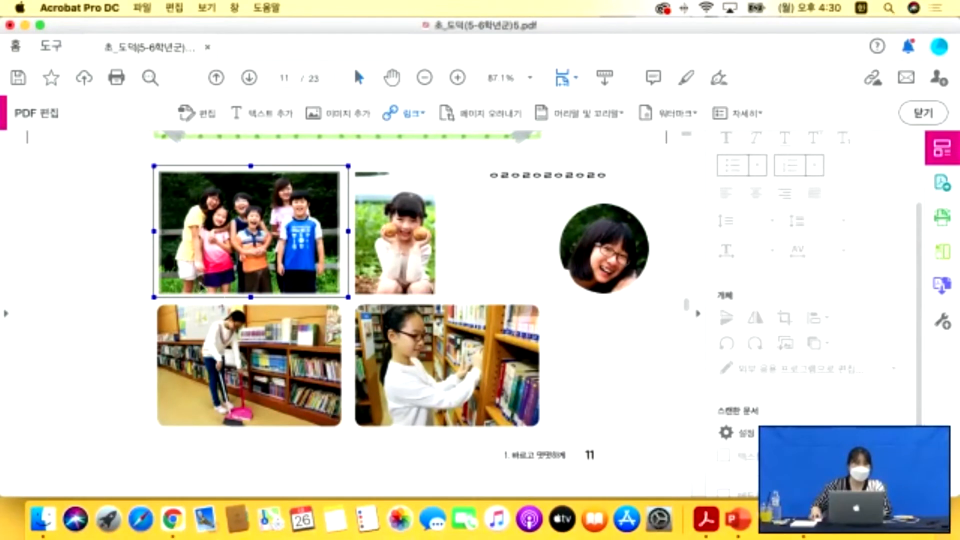
drag(188, 307, 344, 430)
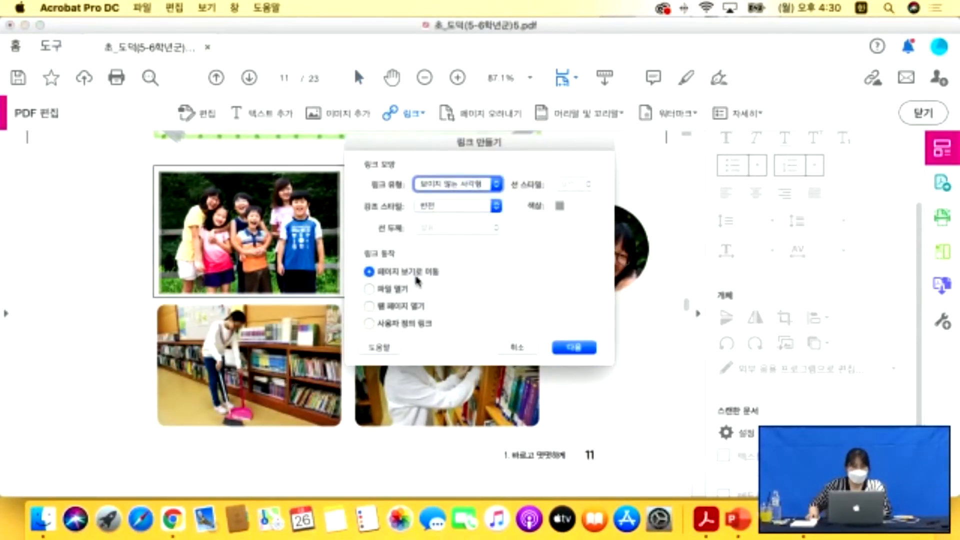
click(371, 307)
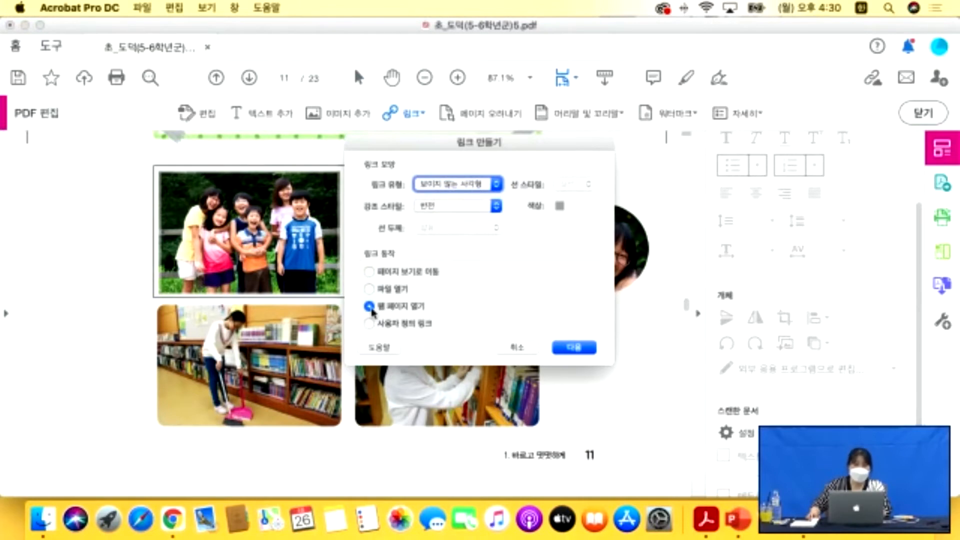
click(497, 185)
click(445, 173)
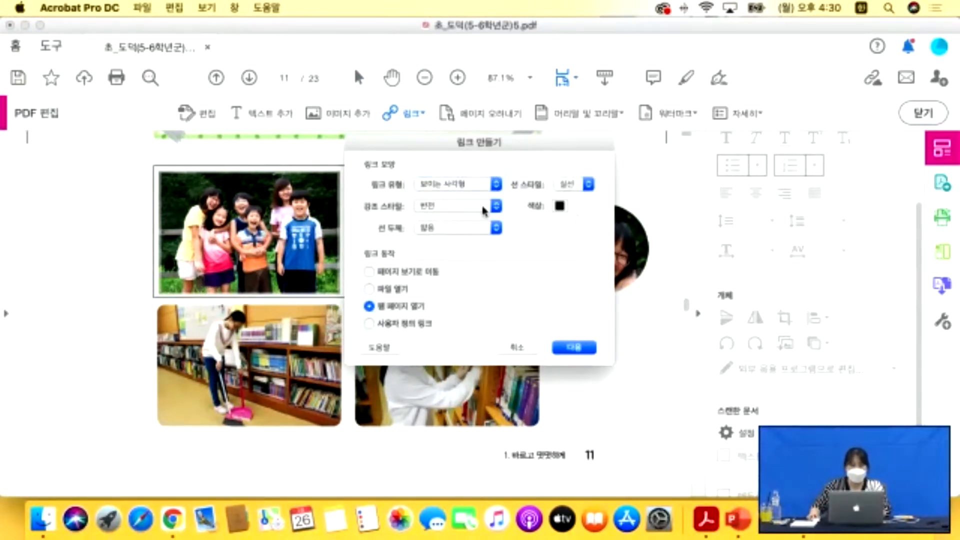
click(495, 228)
click(444, 253)
click(560, 206)
drag(465, 273, 516, 272)
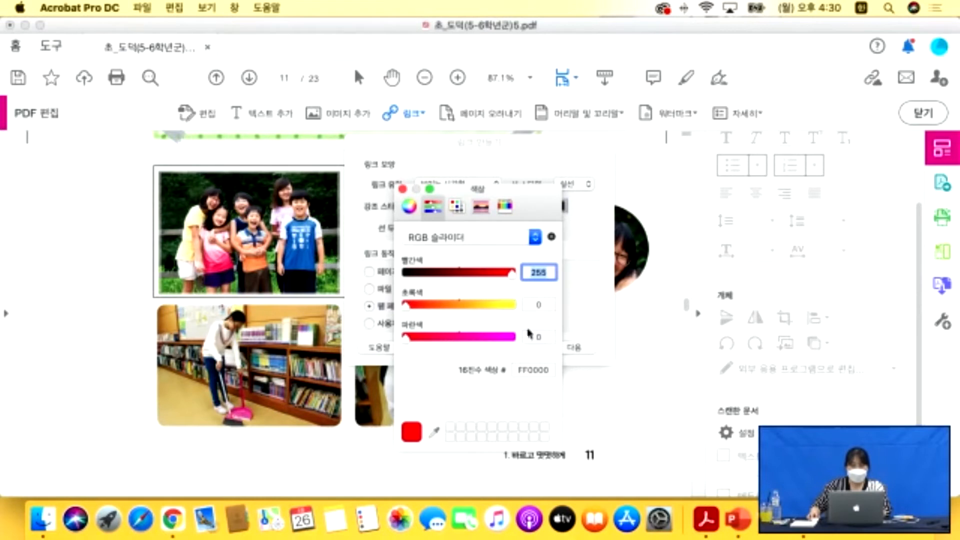
click(403, 189)
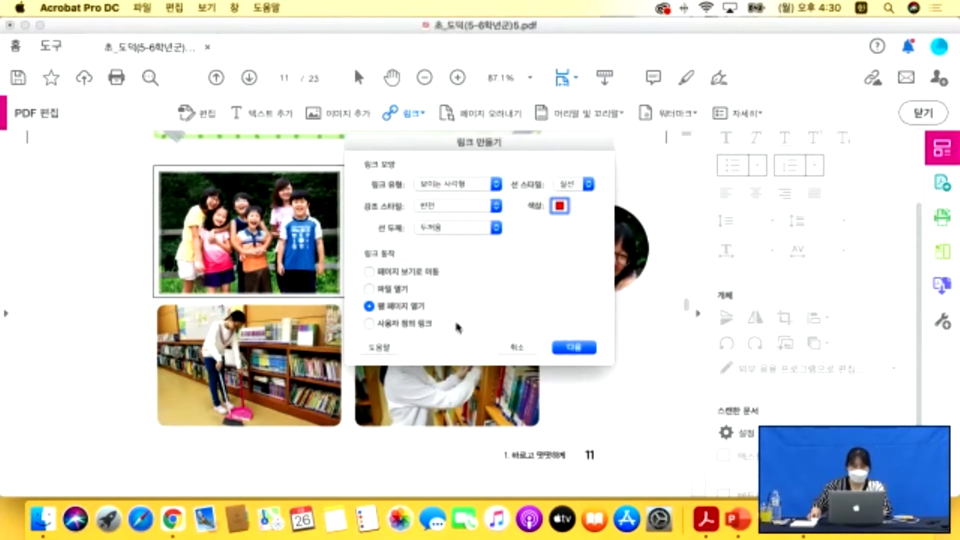
click(575, 349)
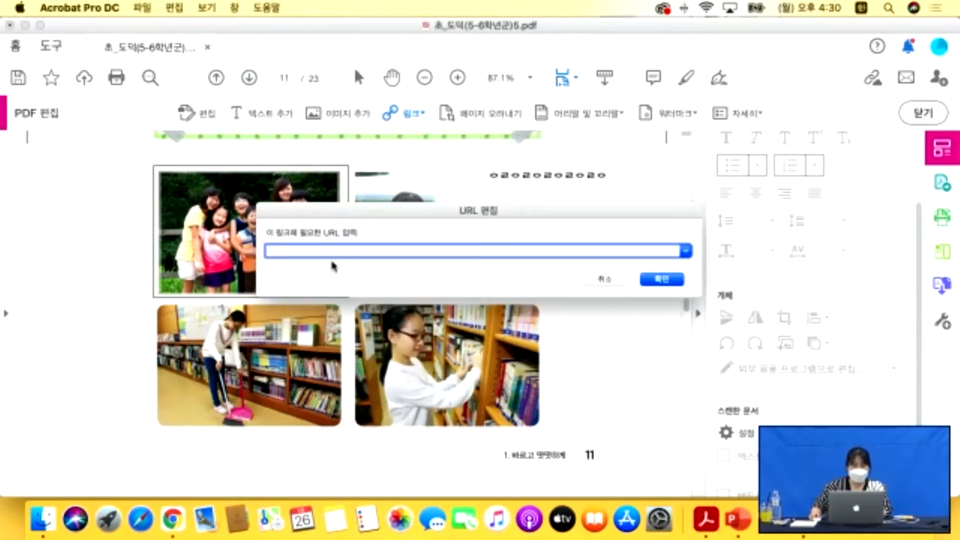
drag(353, 213, 361, 178)
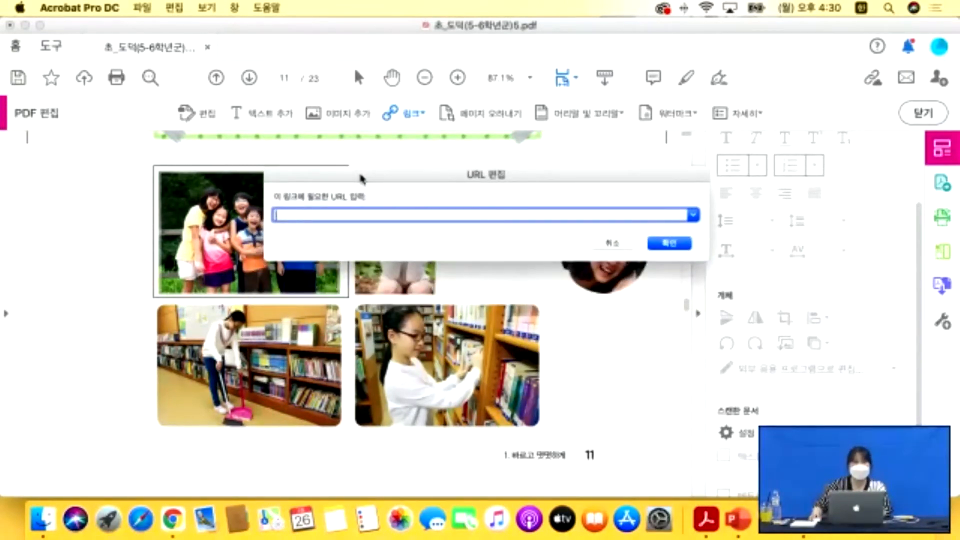
text(ㅈ)
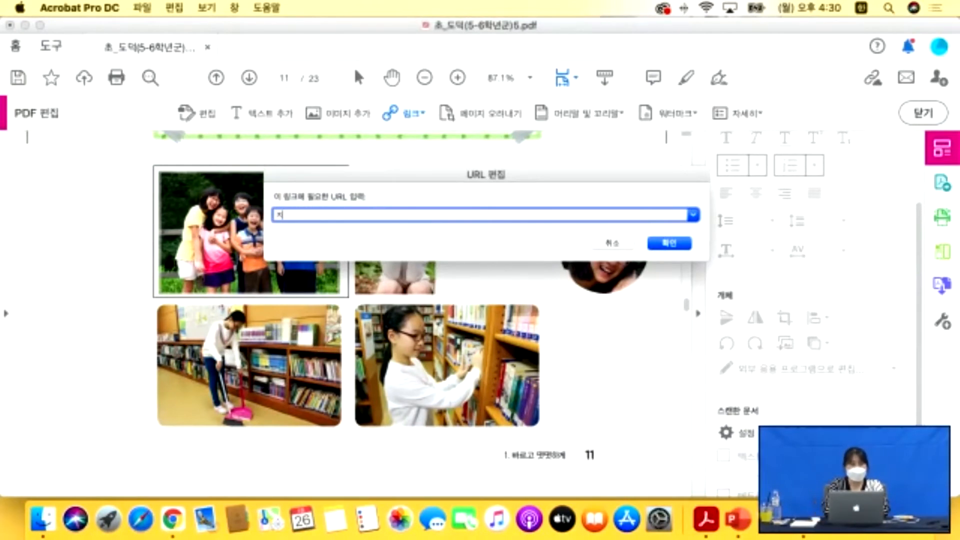
key(ctrl+space)
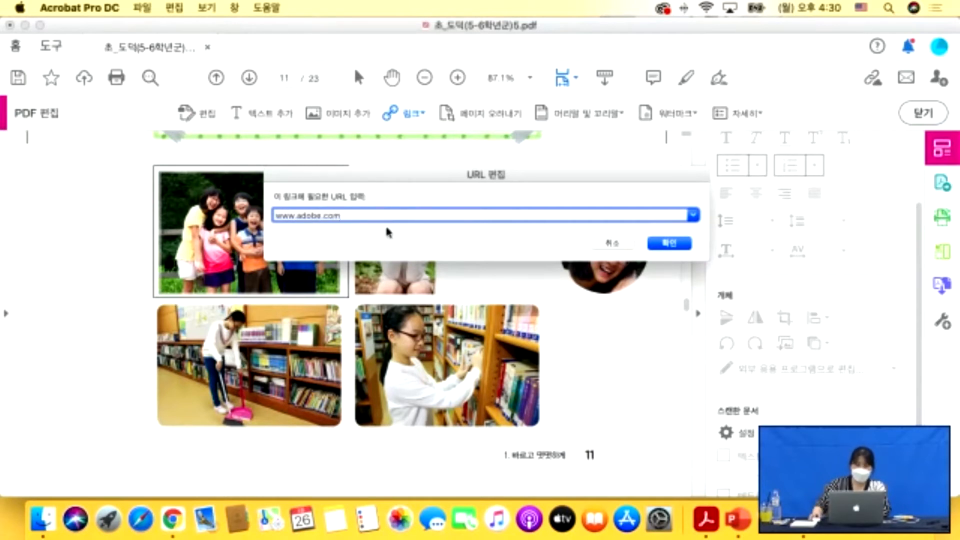
click(670, 243)
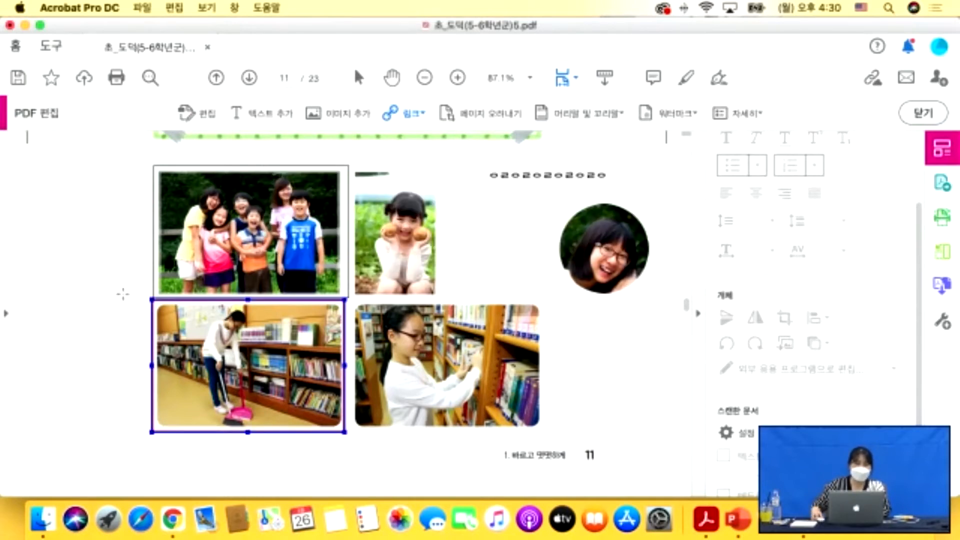
click(359, 78)
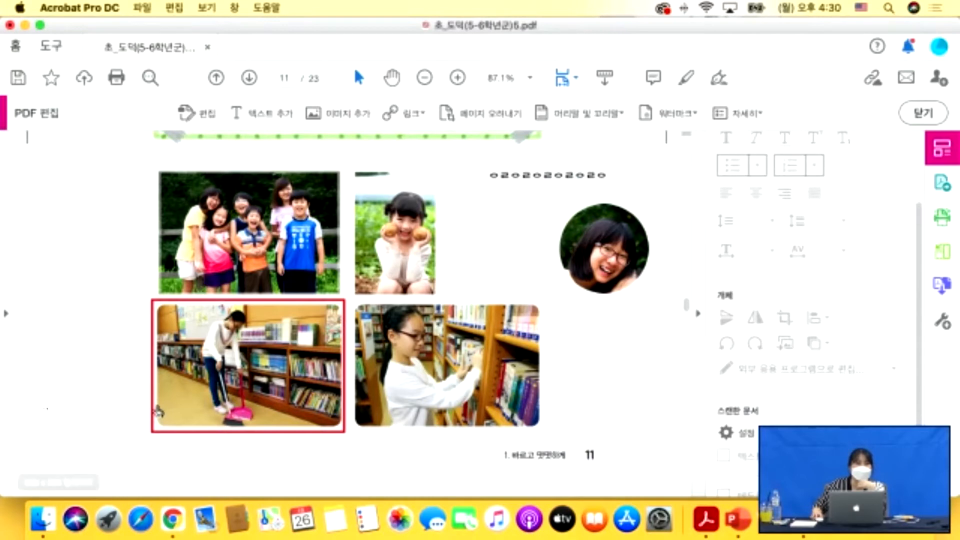
Follow the red-bordered library-photo link so adobe.com opens in Chrome.
click(249, 387)
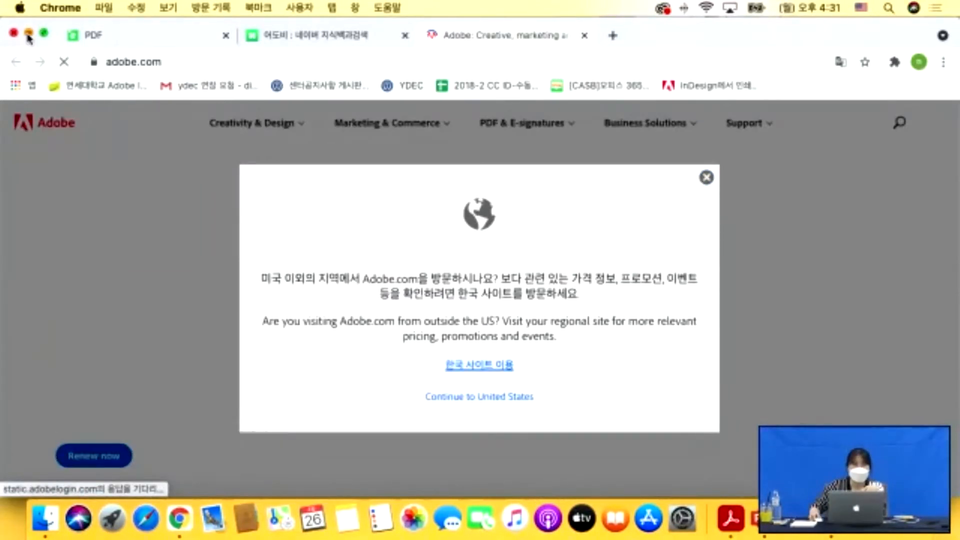
Minimize the Chrome window showing adobe.com.
click(28, 32)
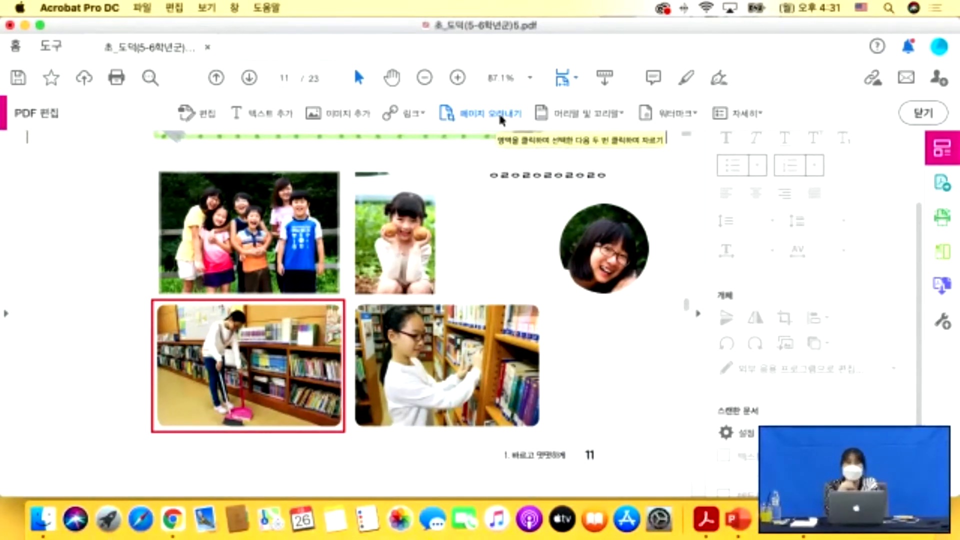
Crop page 12 down to the illustration of two children at desks.
scroll(487, 176, down, 10)
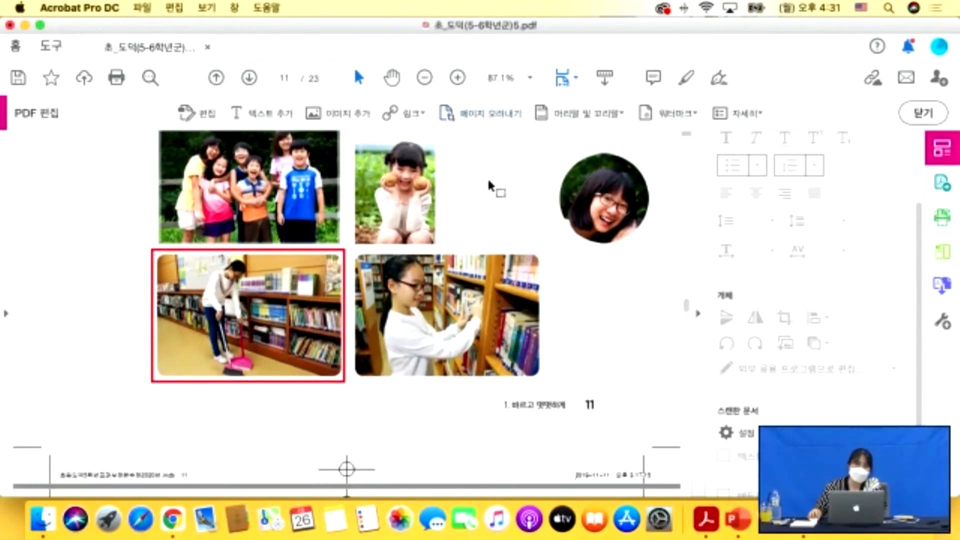
scroll(489, 179, down, 6)
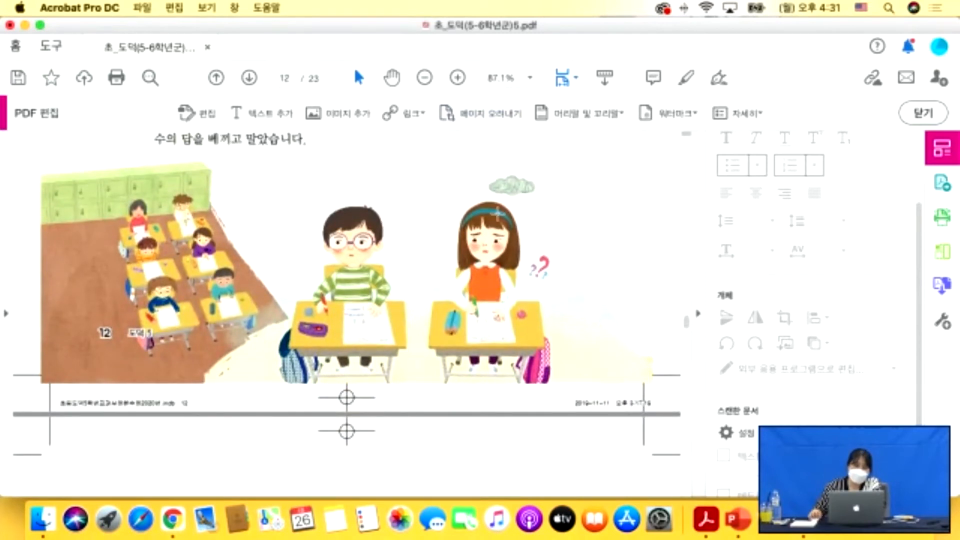
click(493, 116)
drag(276, 152, 598, 385)
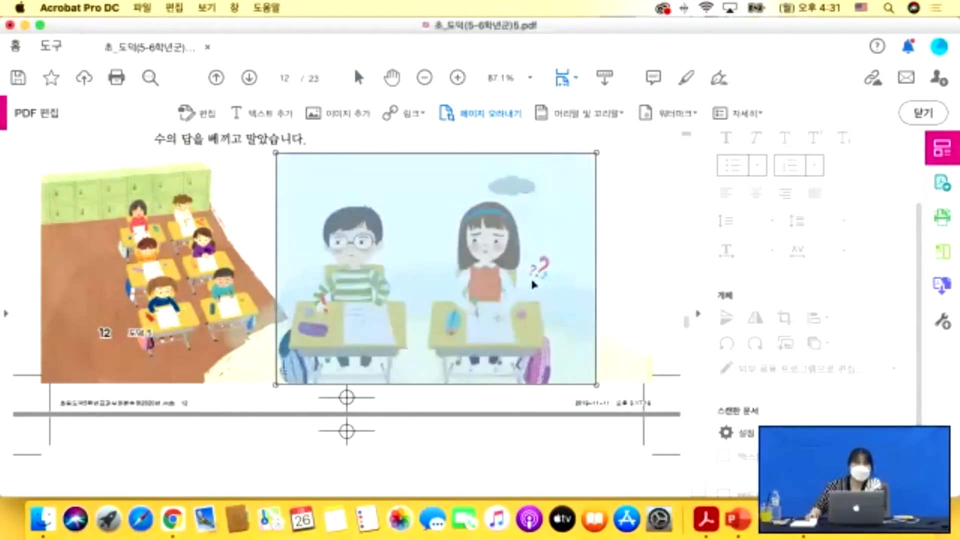
double_click(548, 283)
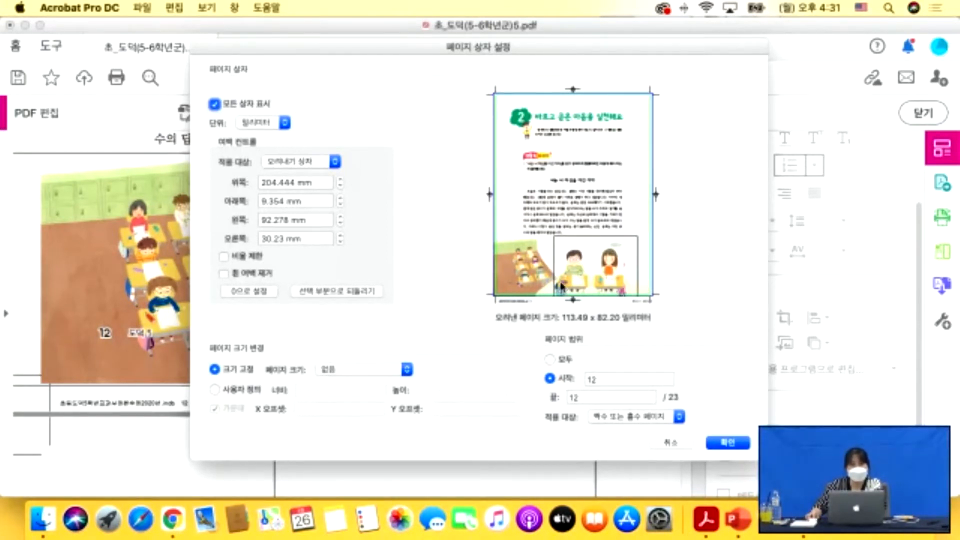
click(729, 443)
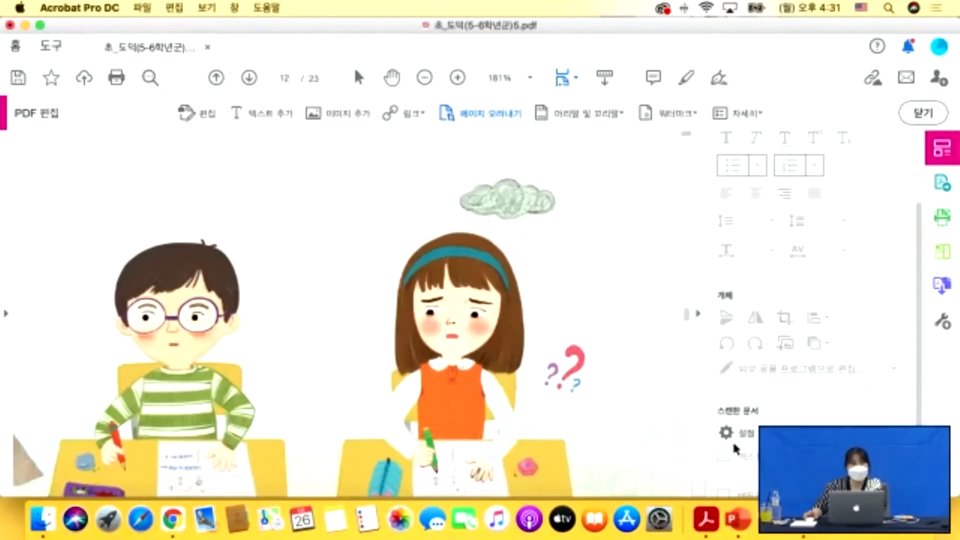
Scroll through the surrounding pages to review the cropped page 12.
scroll(305, 322, down, 3)
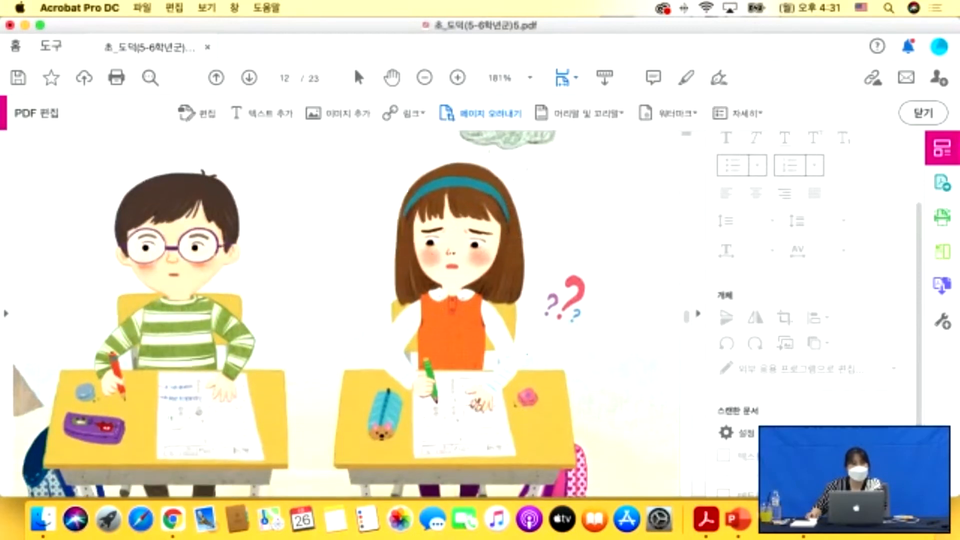
scroll(437, 313, down, 5)
scroll(436, 313, down, 4)
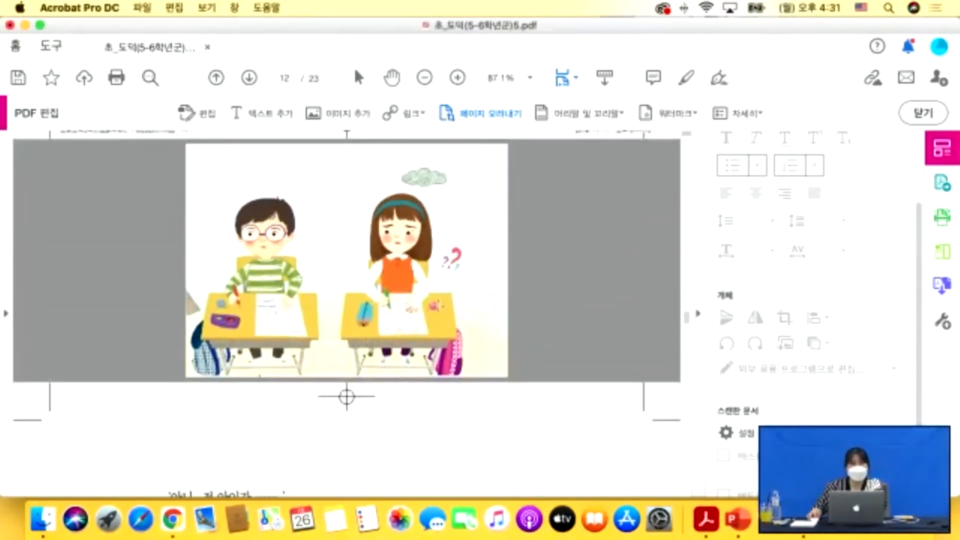
scroll(453, 328, up, 3)
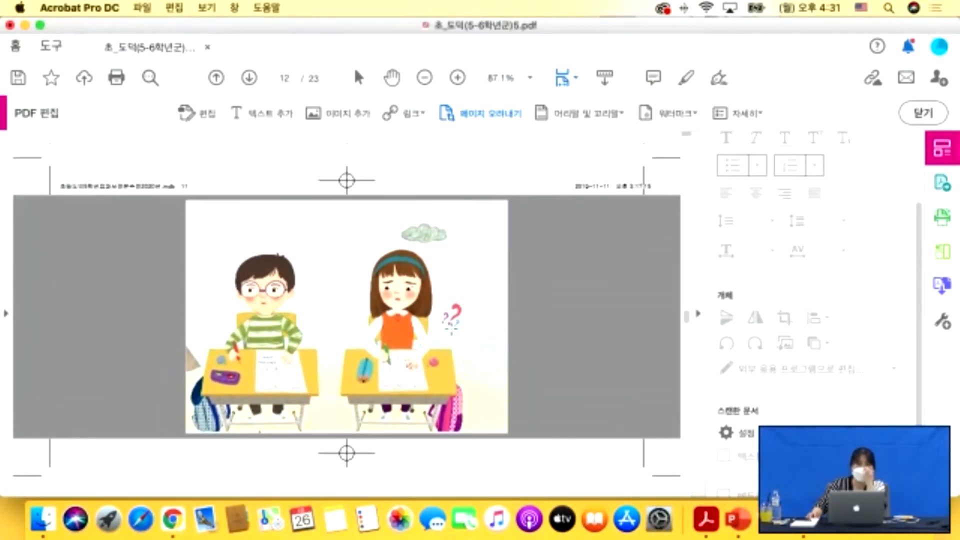
scroll(472, 283, up, 2)
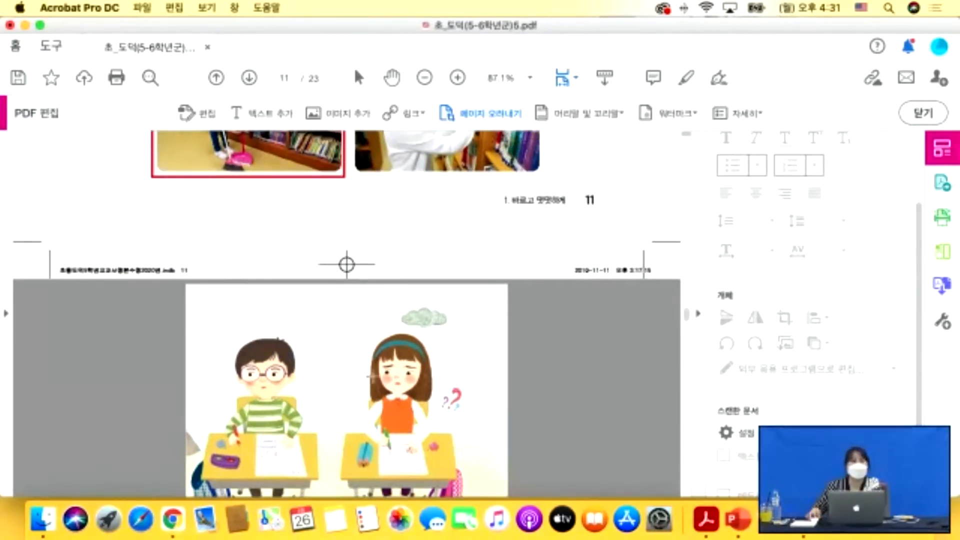
scroll(280, 302, up, 1)
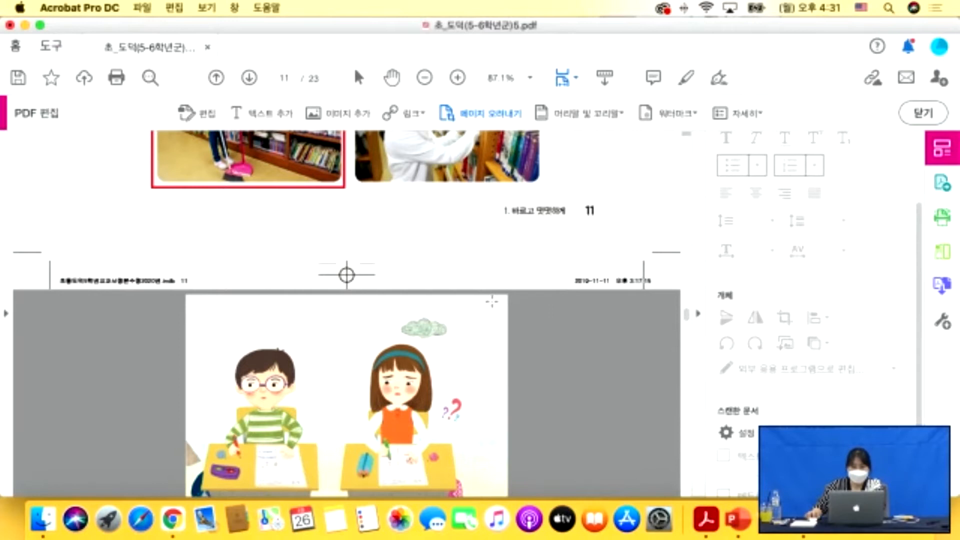
scroll(298, 371, down, 2)
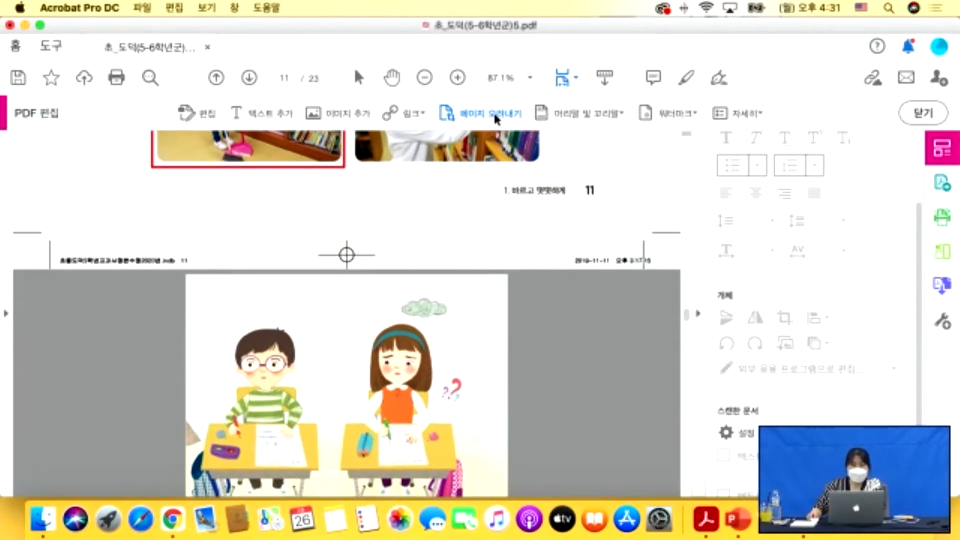
Start adding a new header and footer, trying each header and footer text box.
click(587, 113)
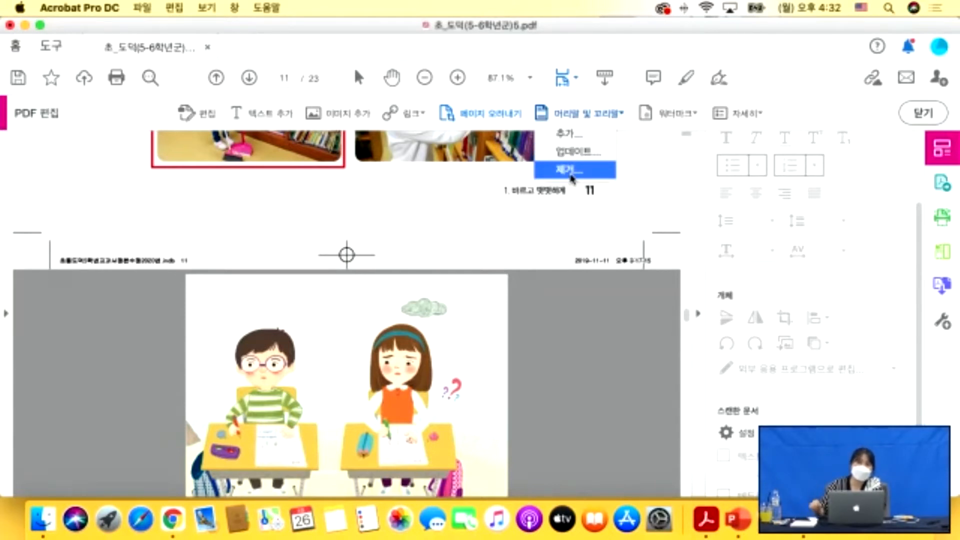
click(575, 139)
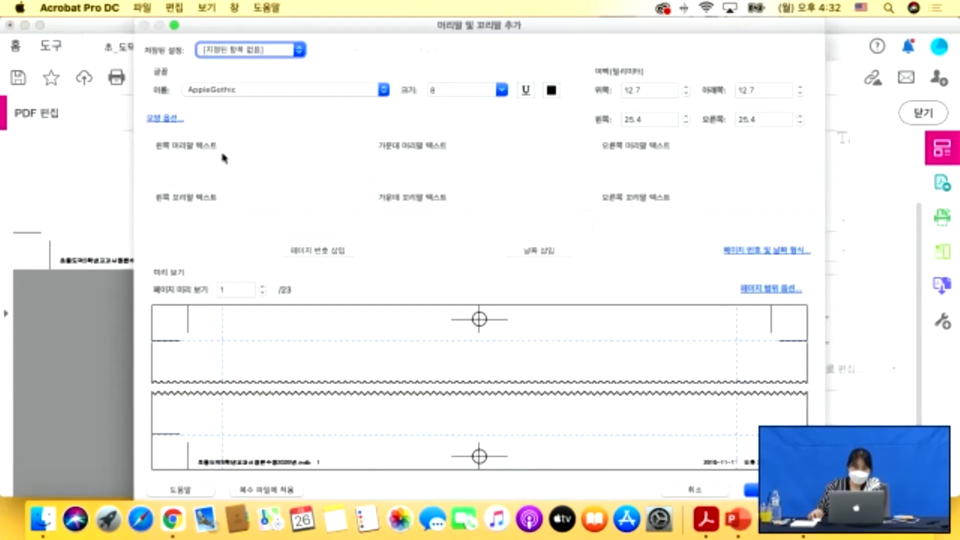
click(195, 165)
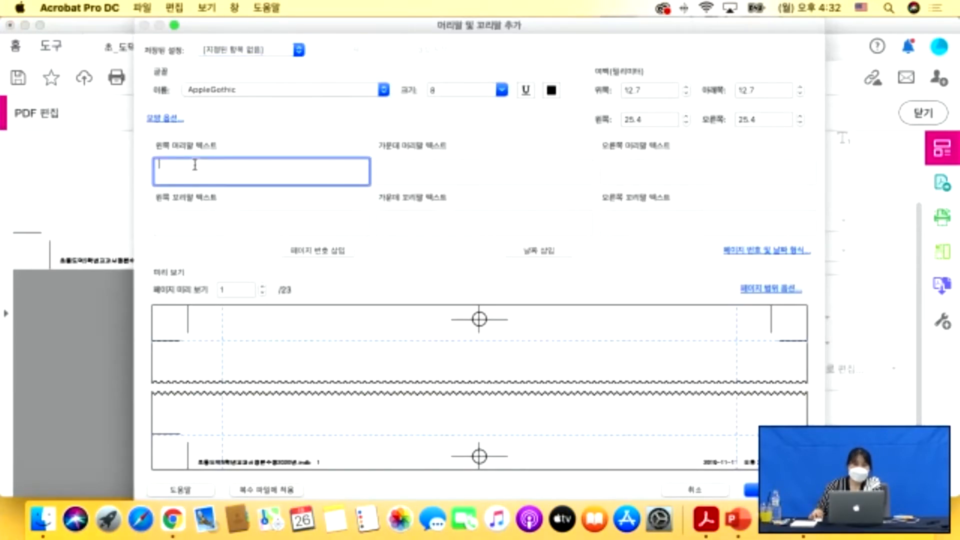
click(465, 172)
click(628, 165)
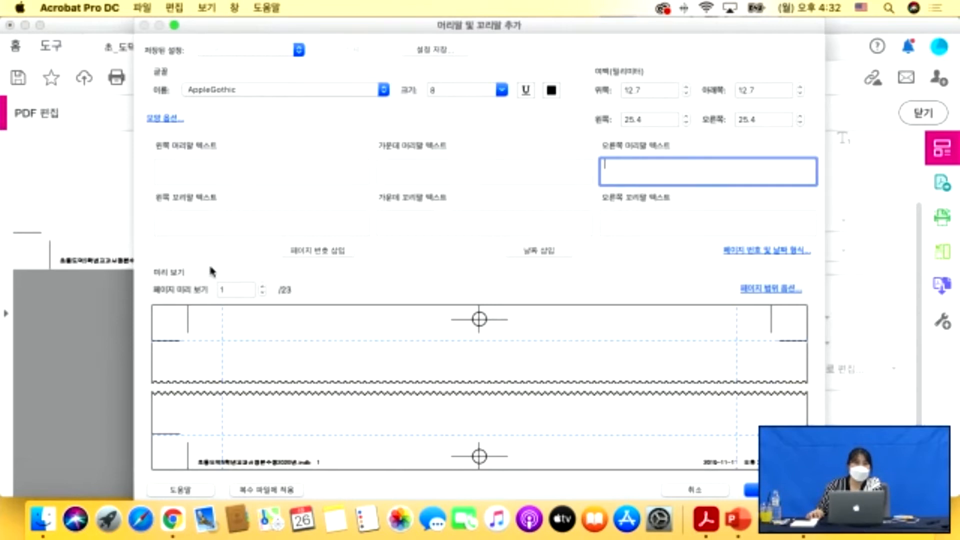
click(210, 229)
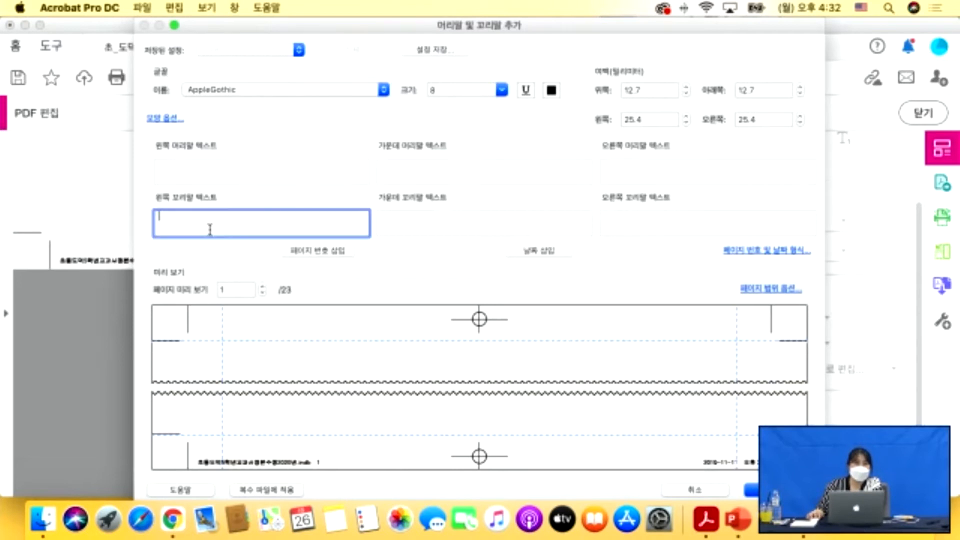
click(439, 223)
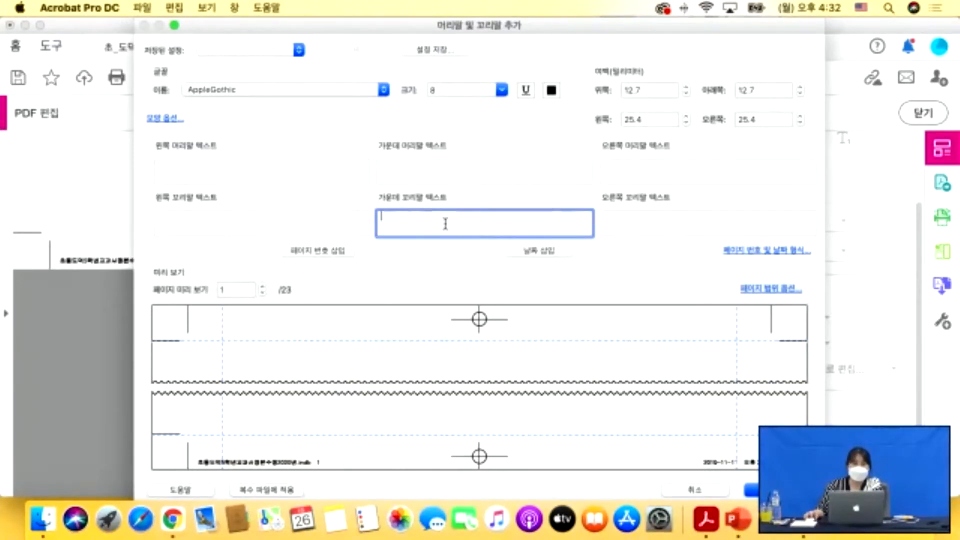
click(645, 220)
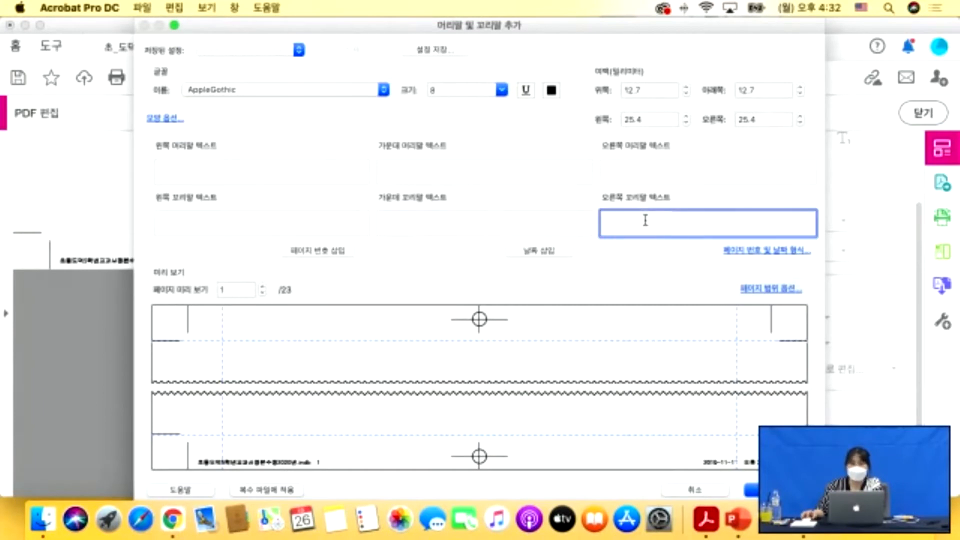
Enter the name in Korean in the Center Header box, leaving the centre footer empty.
click(413, 165)
text(tnwjd)
key(BackSpace)
key(BackSpace)
key(BackSpace)
key(BackSpace)
key(BackSpace)
key(Caps_Lock)
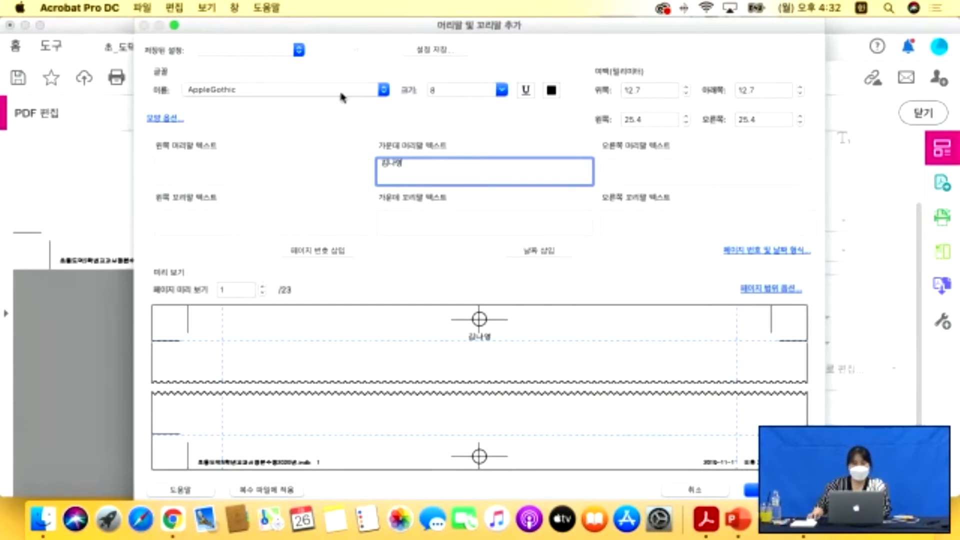
click(418, 230)
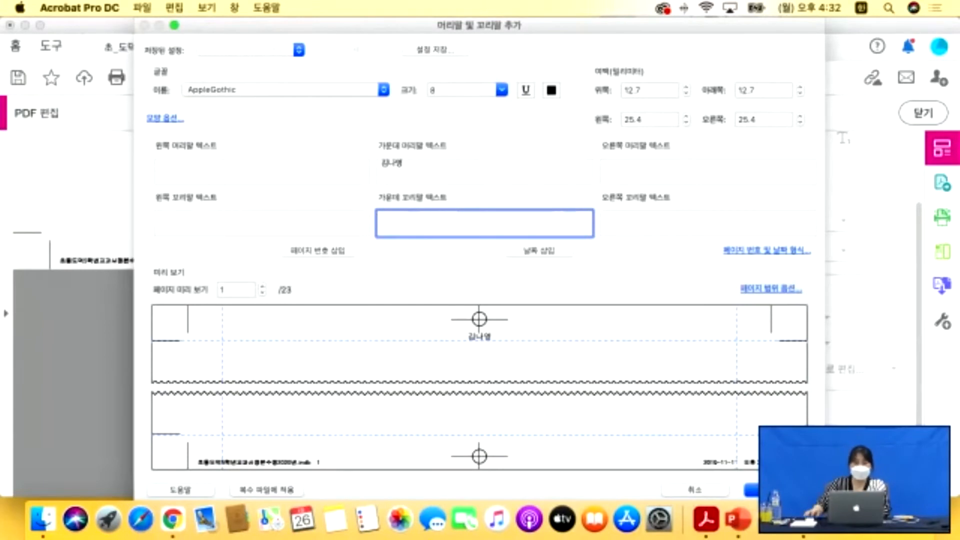
Insert a page number in the Center Footer and the date in the Right Footer.
click(320, 252)
click(417, 220)
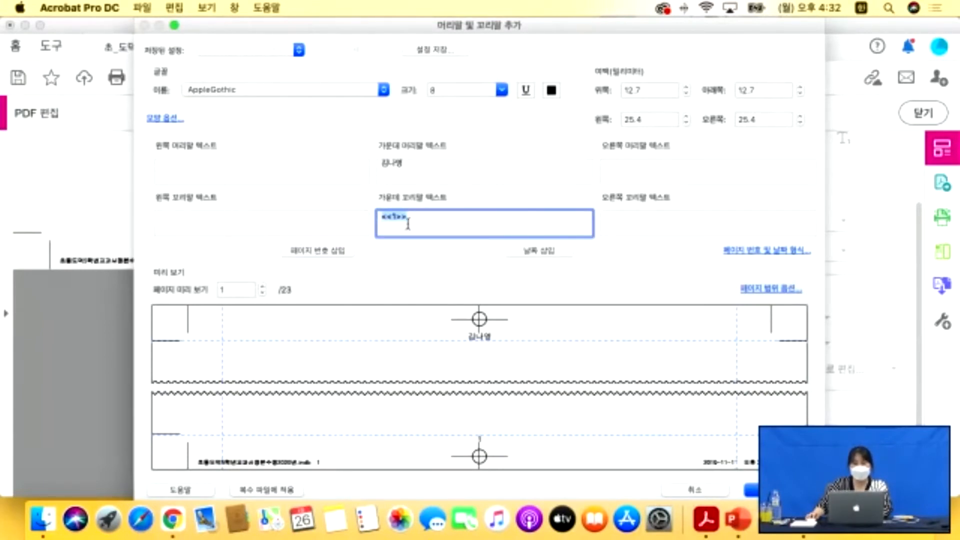
click(649, 219)
click(548, 253)
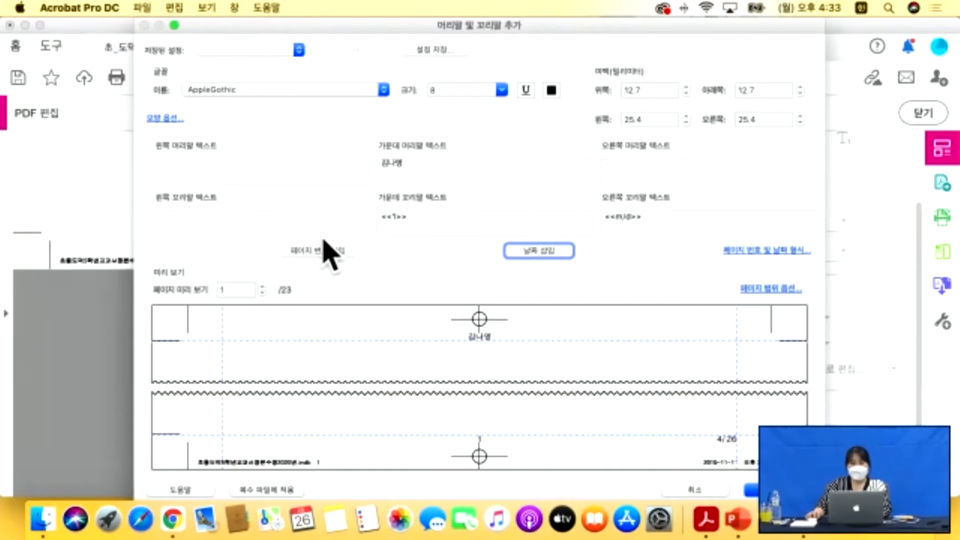
click(773, 251)
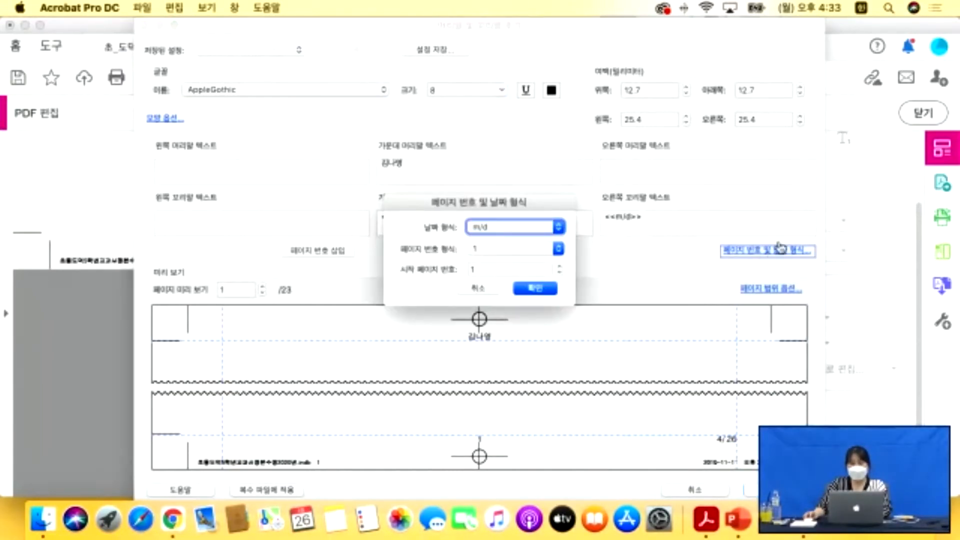
Keep the m/d date format and plain '1' page numbers, and confirm the formats.
drag(532, 202, 743, 99)
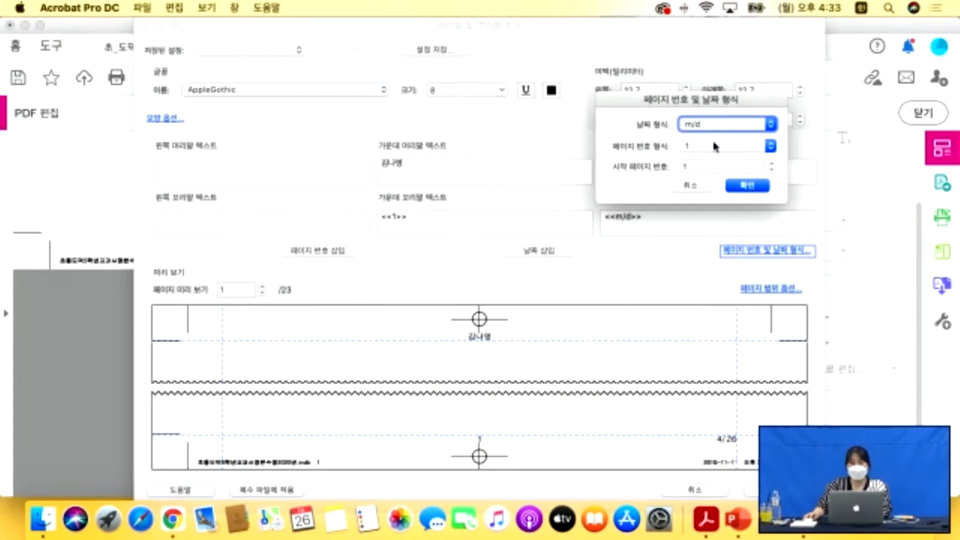
click(766, 124)
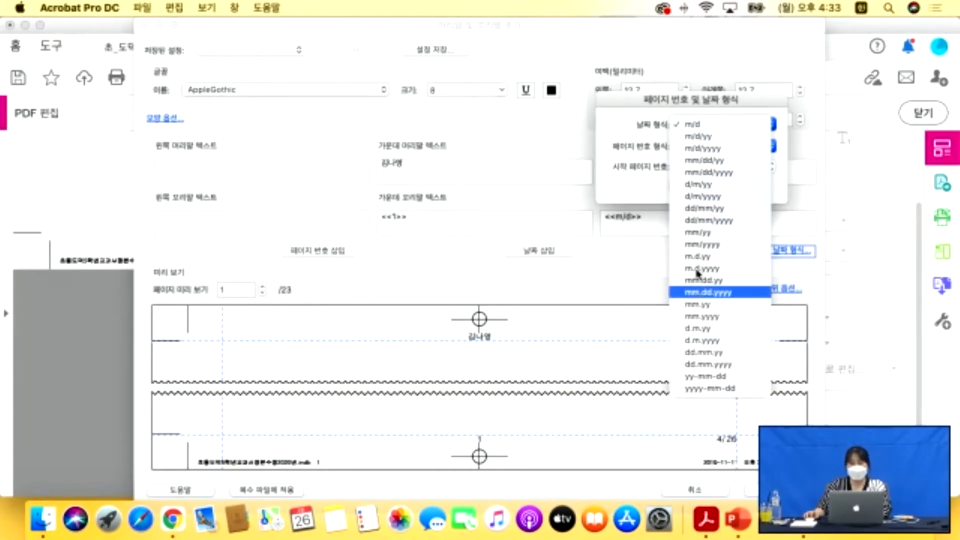
click(650, 154)
click(700, 146)
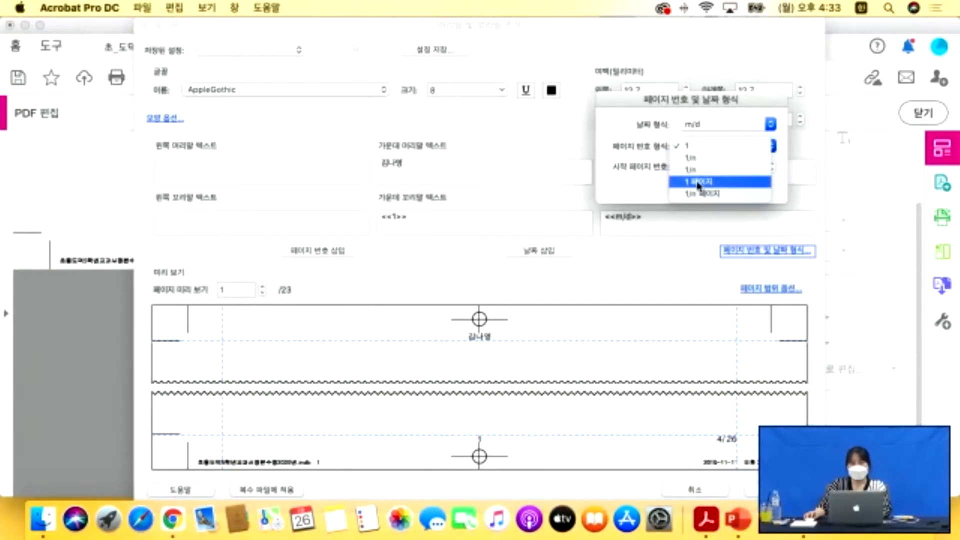
click(648, 144)
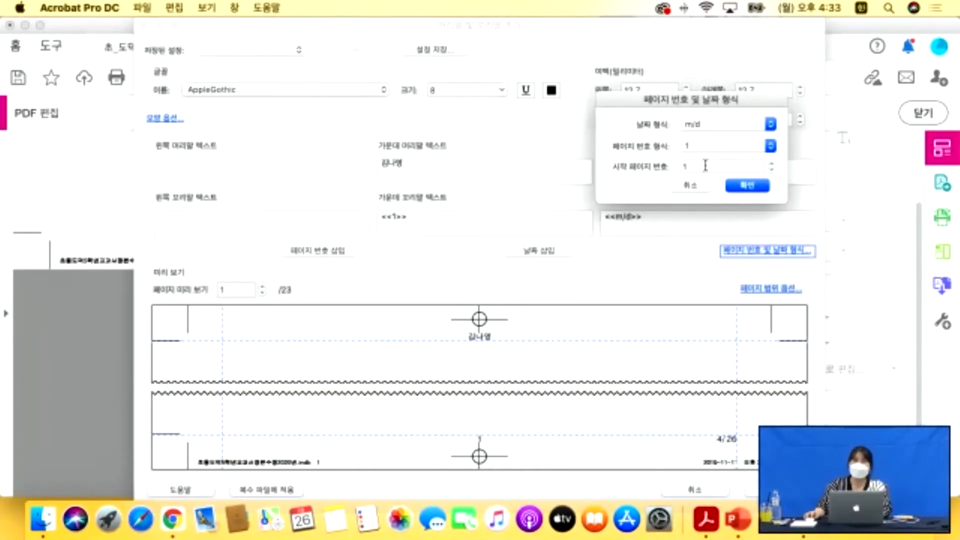
click(748, 185)
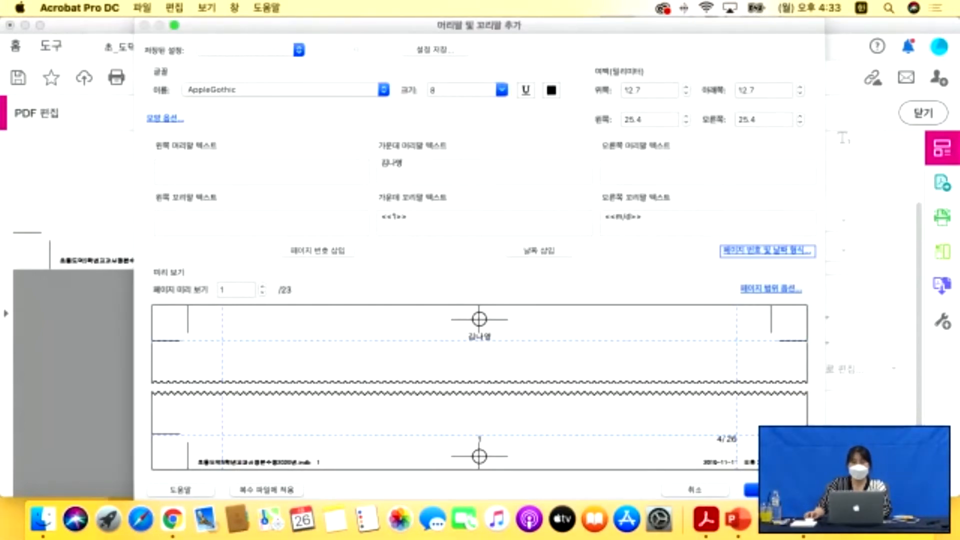
Apply the name, page-number and date header and footer to the textbook.
key(Return)
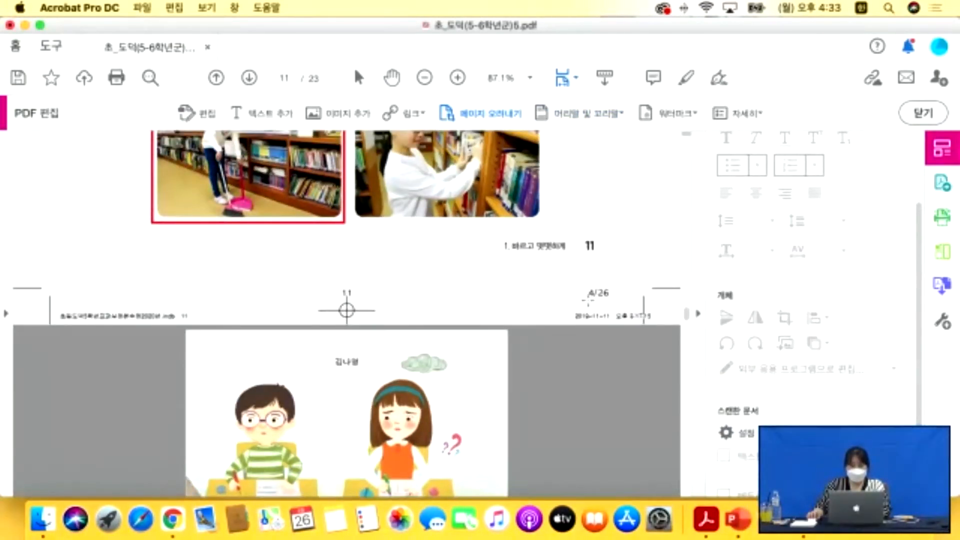
scroll(347, 314, up, 10)
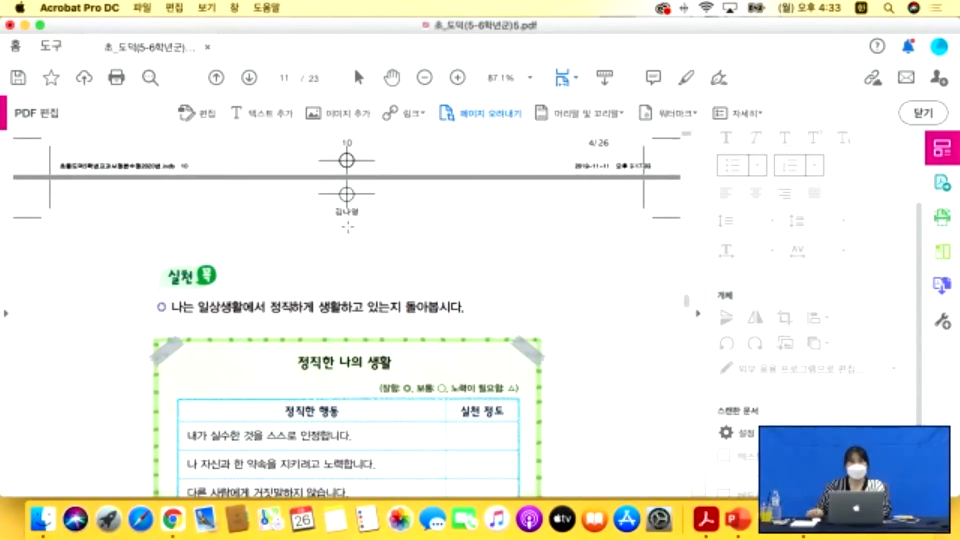
scroll(341, 226, up, 1)
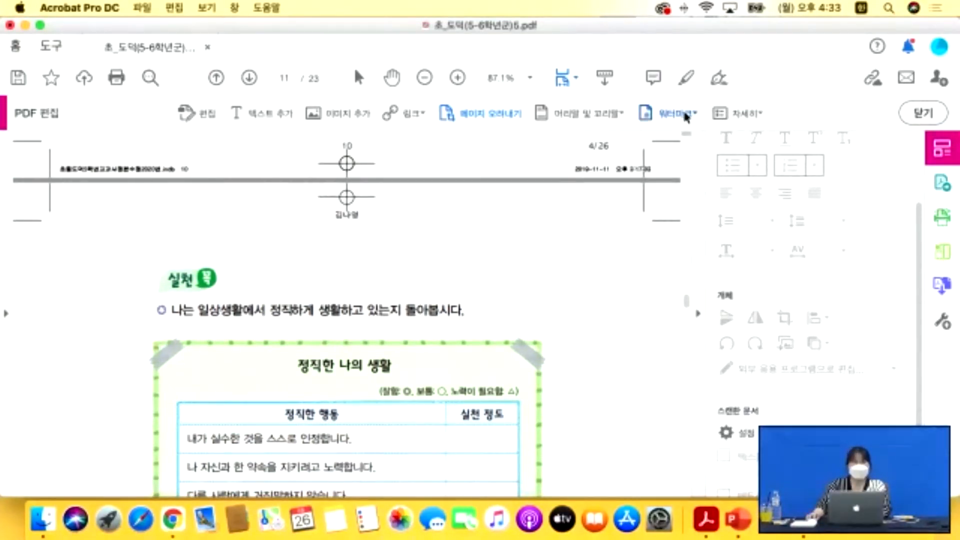
Permanently remove the header and footer from the document.
click(645, 114)
click(619, 118)
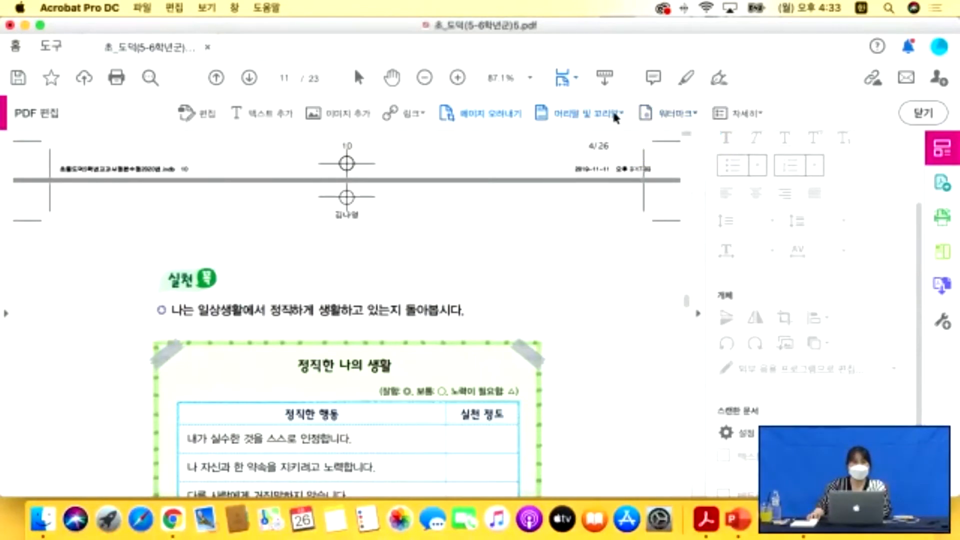
click(624, 117)
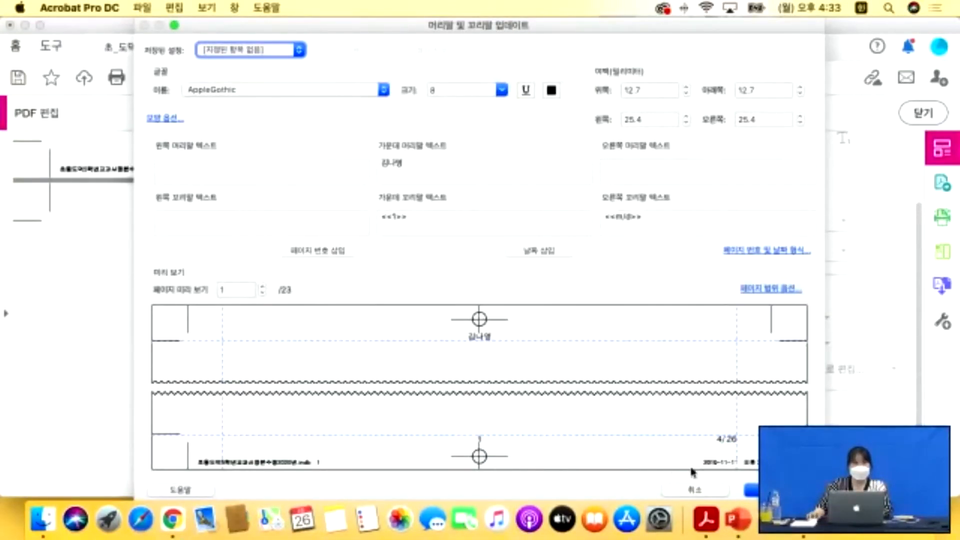
click(696, 494)
click(597, 116)
click(575, 170)
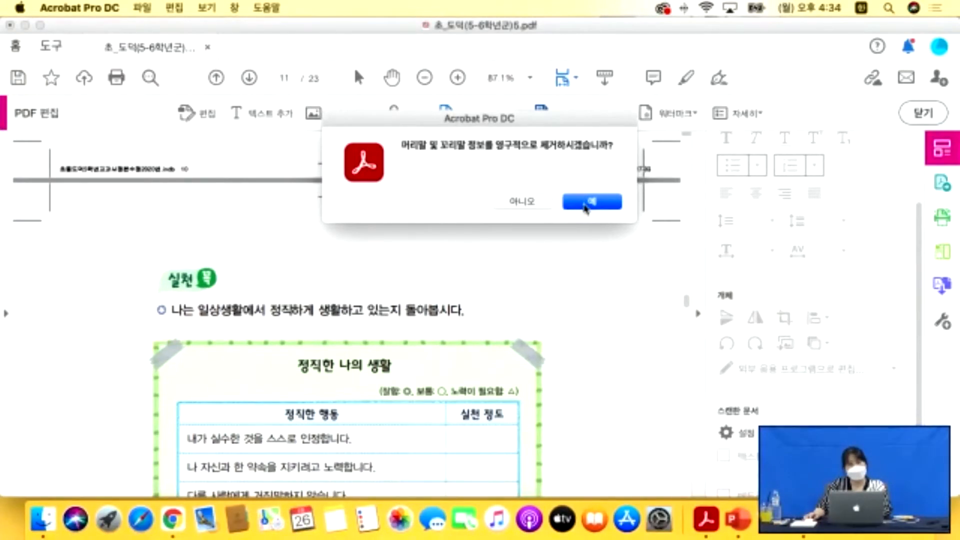
click(587, 204)
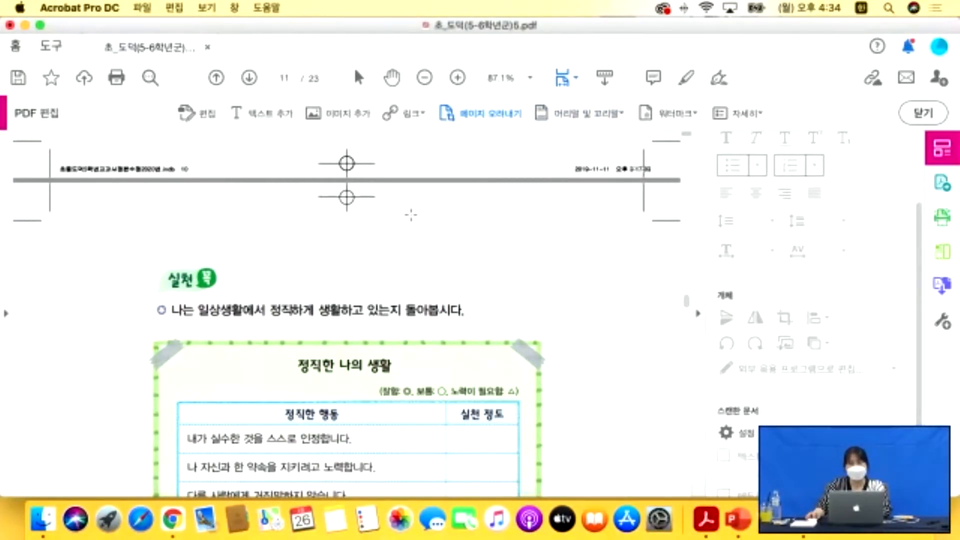
click(693, 115)
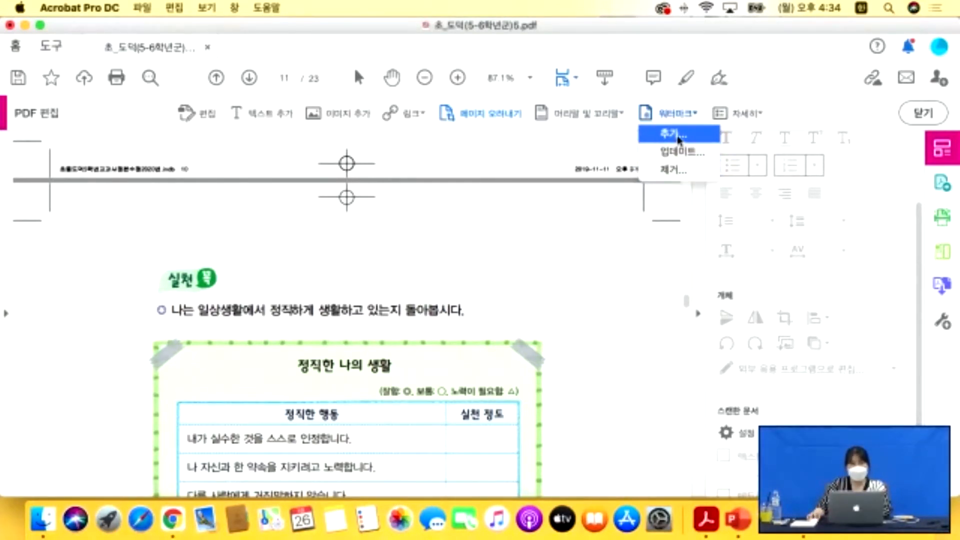
Start a new text watermark reading '보안문서'.
click(679, 135)
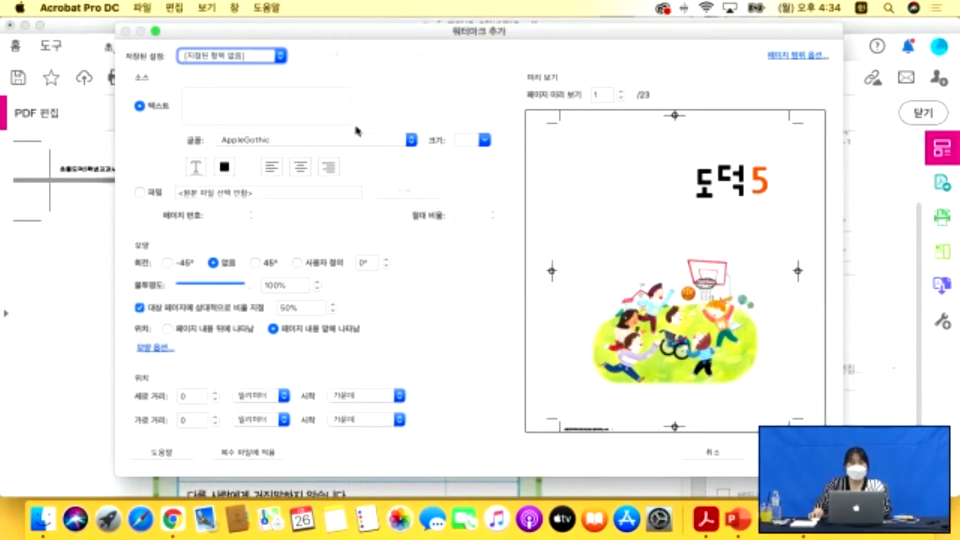
click(256, 98)
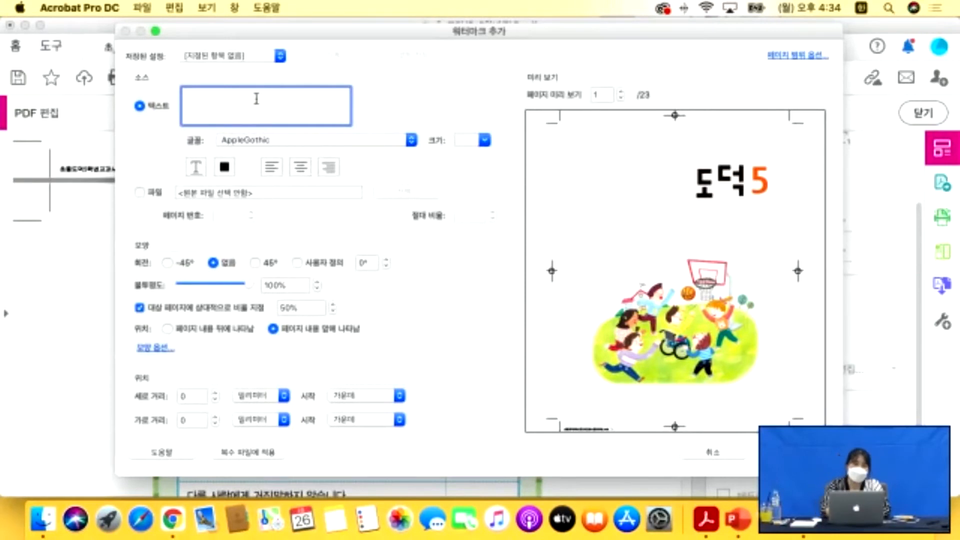
text(보)
text(안문서)
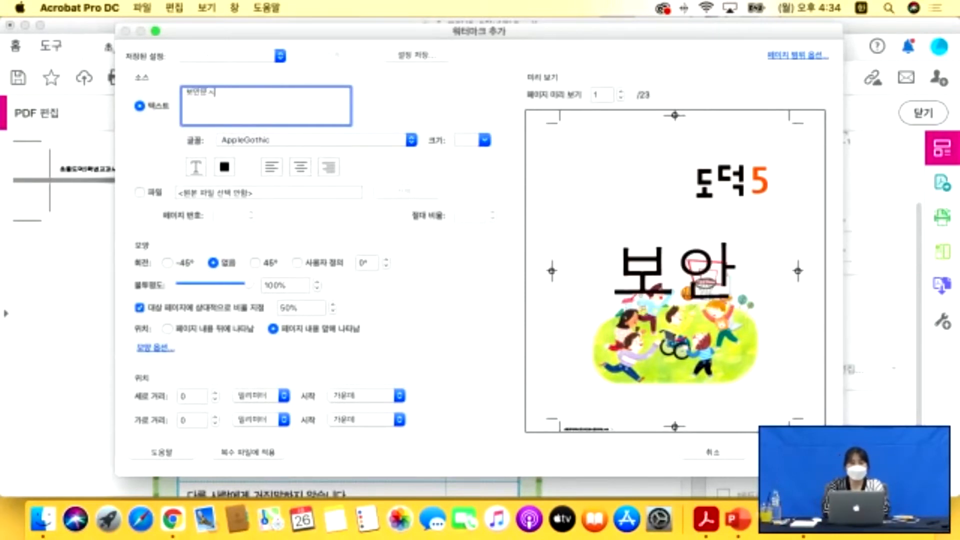
Make the watermark red, rotated -45° at 42% opacity, and switch its source to File.
click(229, 169)
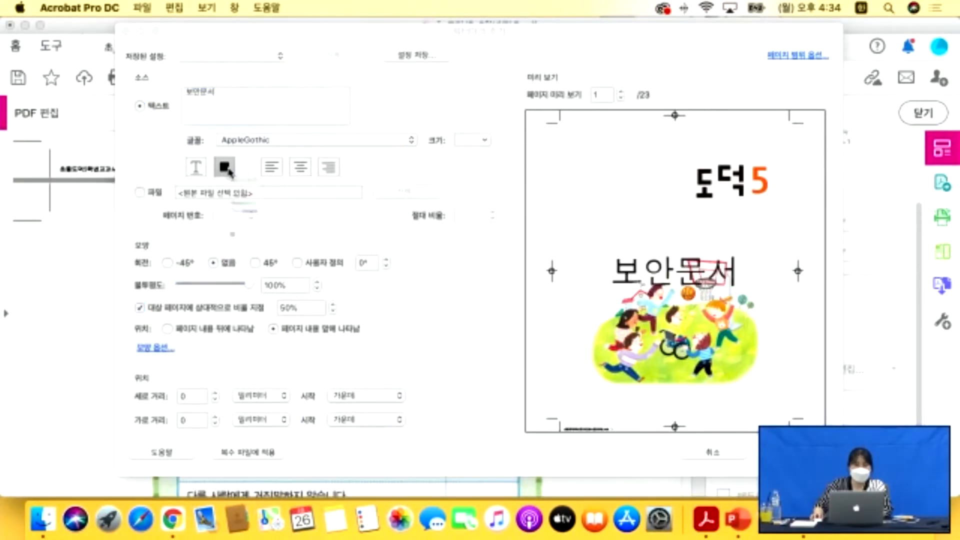
drag(176, 161, 295, 172)
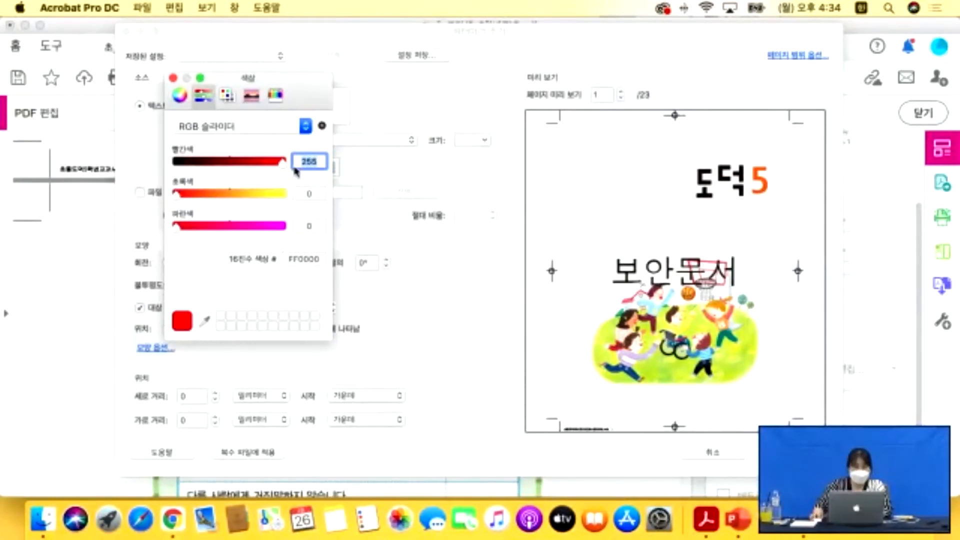
click(173, 78)
click(167, 263)
drag(232, 288, 210, 285)
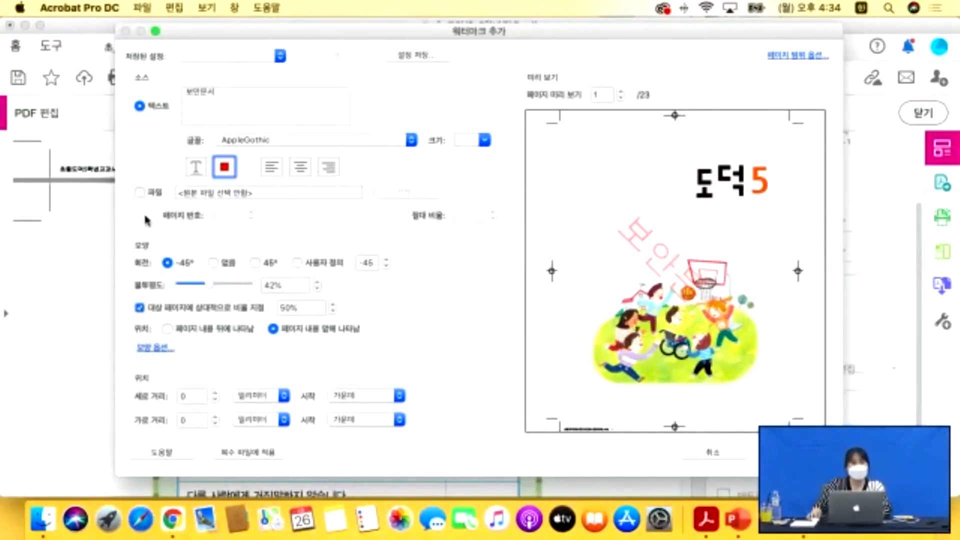
click(140, 193)
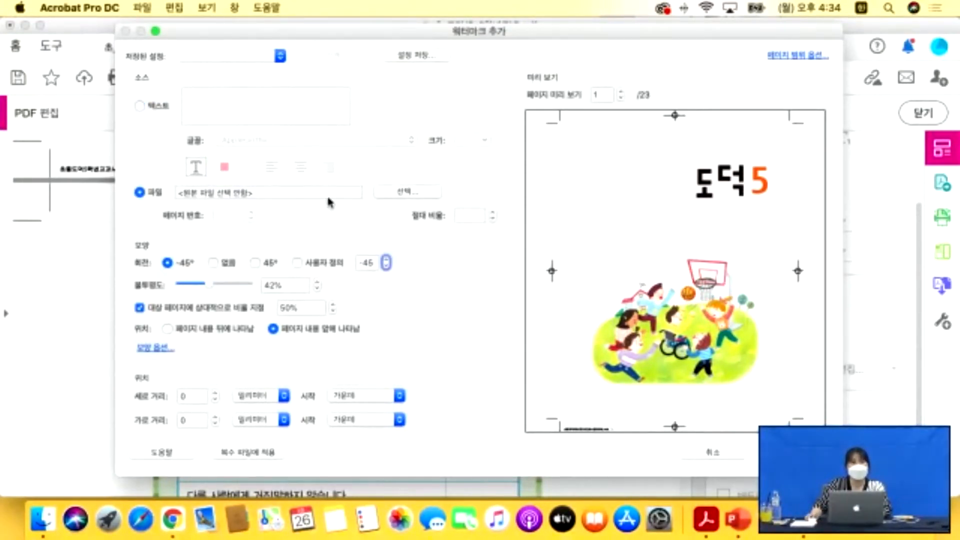
Choose img7.jpg from the 이미지 folder as the watermark image.
click(407, 193)
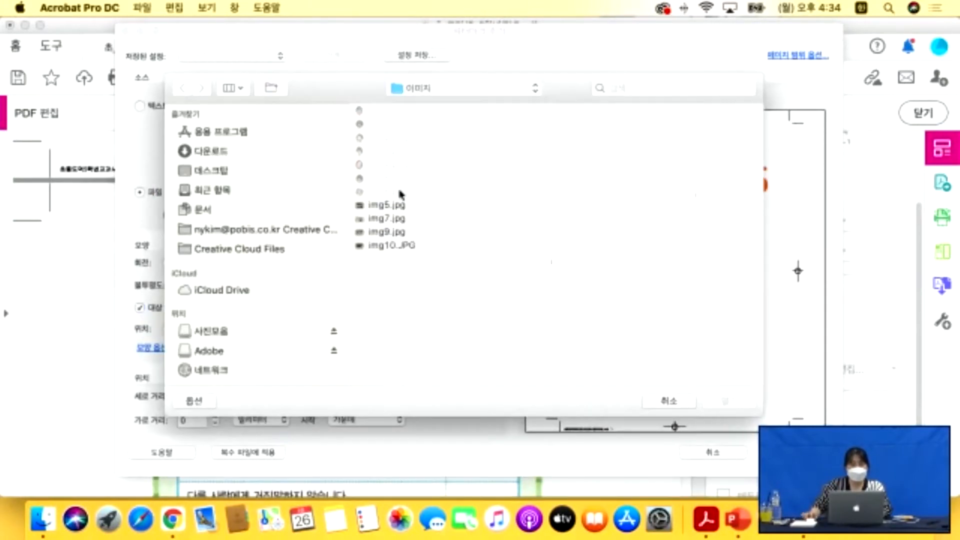
click(468, 91)
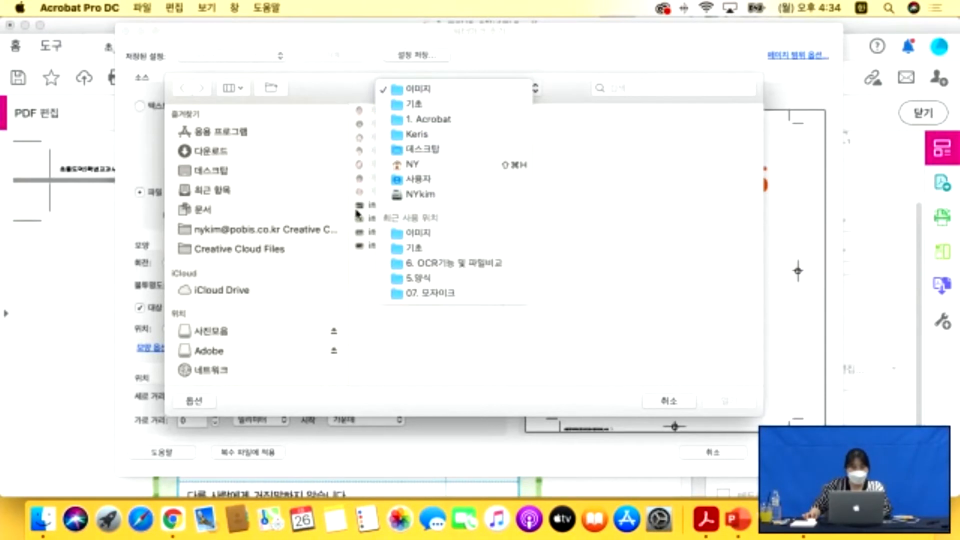
click(418, 88)
click(383, 246)
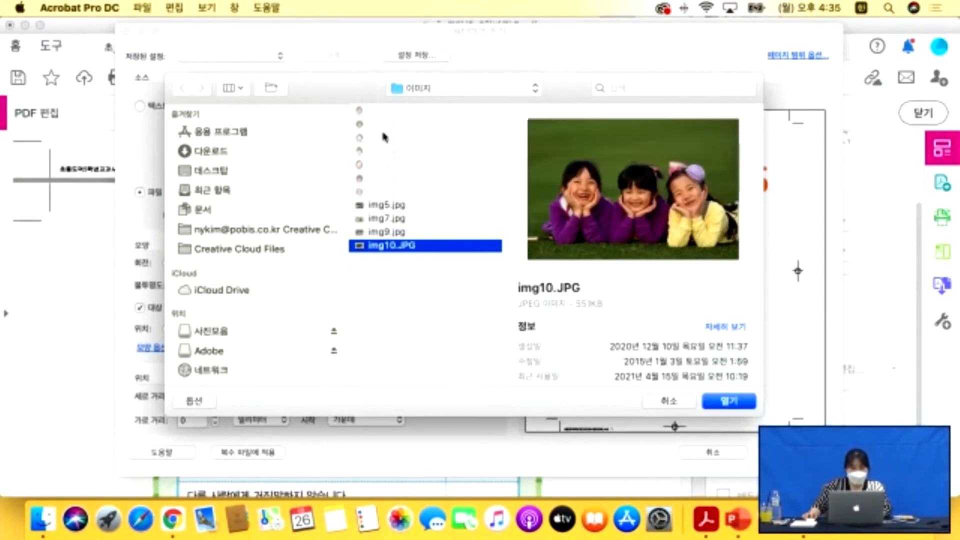
click(378, 218)
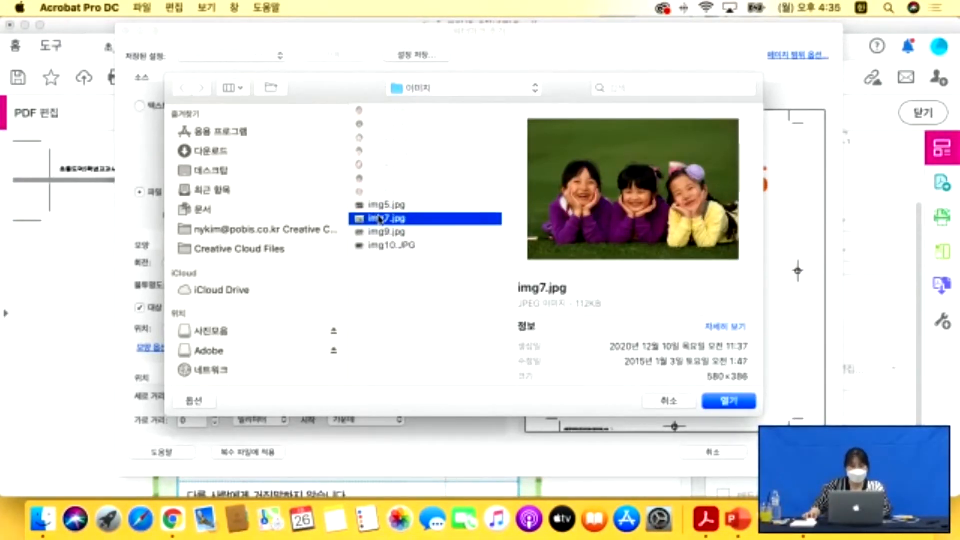
click(730, 403)
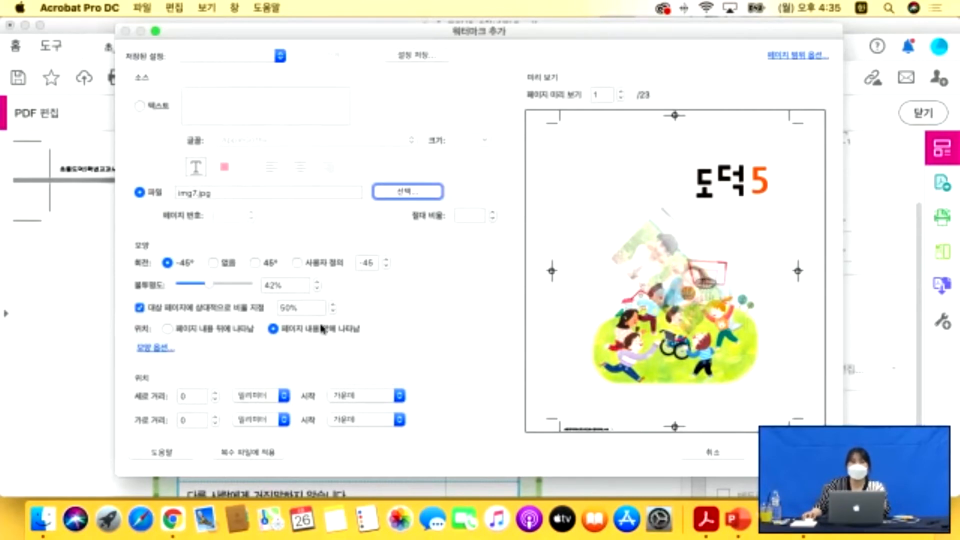
Turn off on-screen display in Appearance Options and apply the image watermark.
click(145, 357)
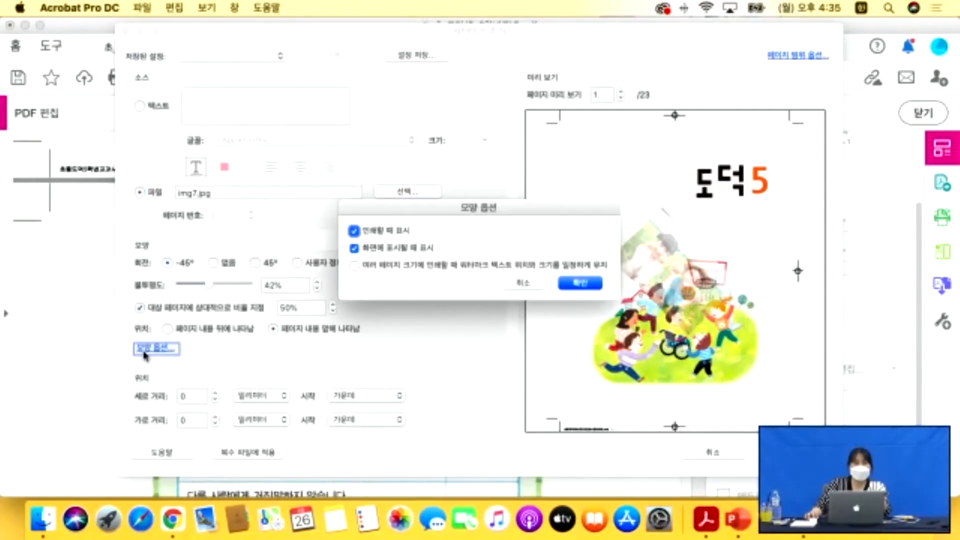
click(355, 248)
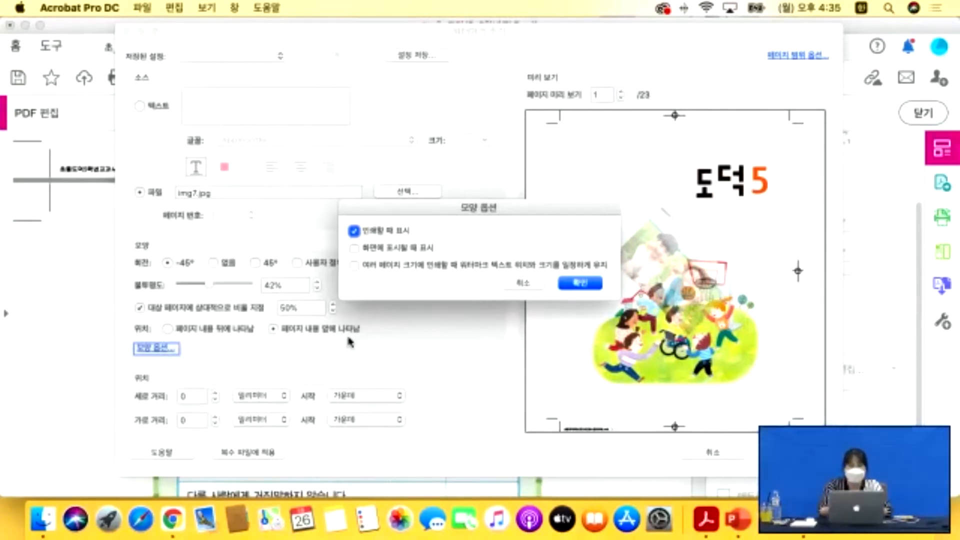
click(580, 283)
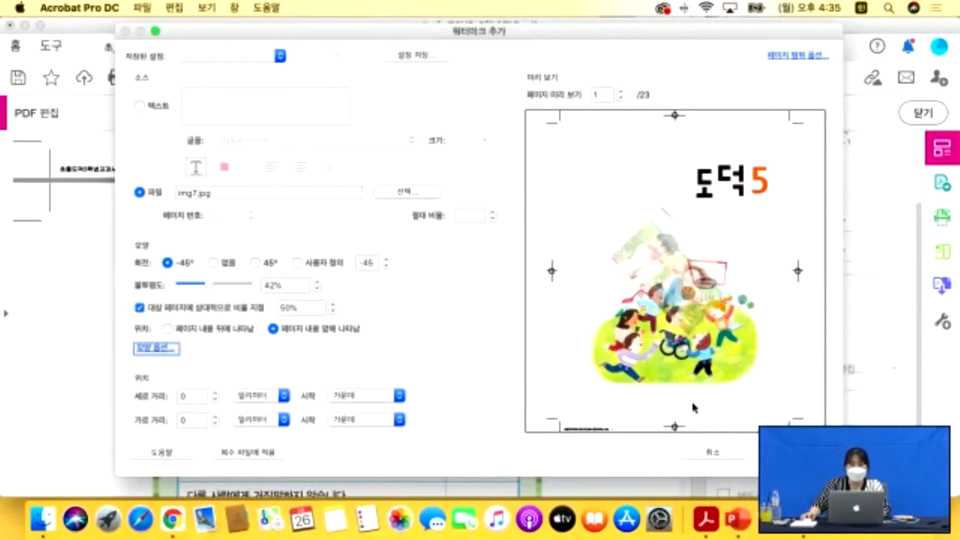
click(715, 453)
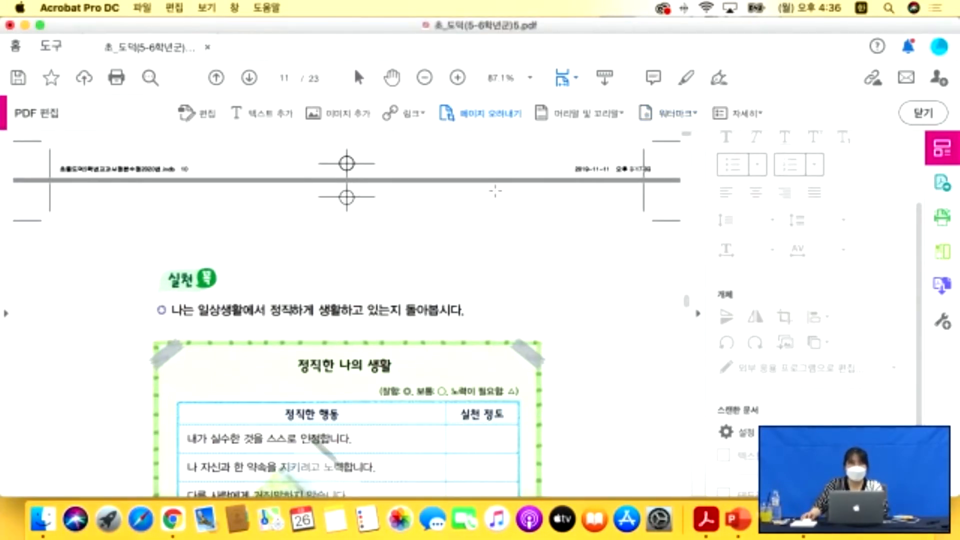
Scroll down page 11 to inspect the faint diagonal img7.jpg watermark over the photos.
scroll(440, 347, down, 5)
scroll(440, 346, down, 8)
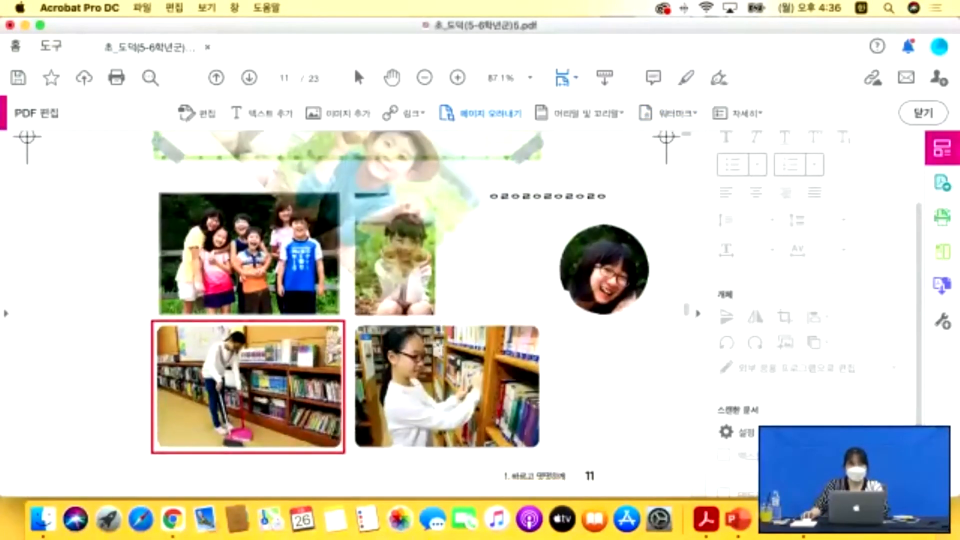
Close the watermarked textbook without saving its changes.
click(42, 519)
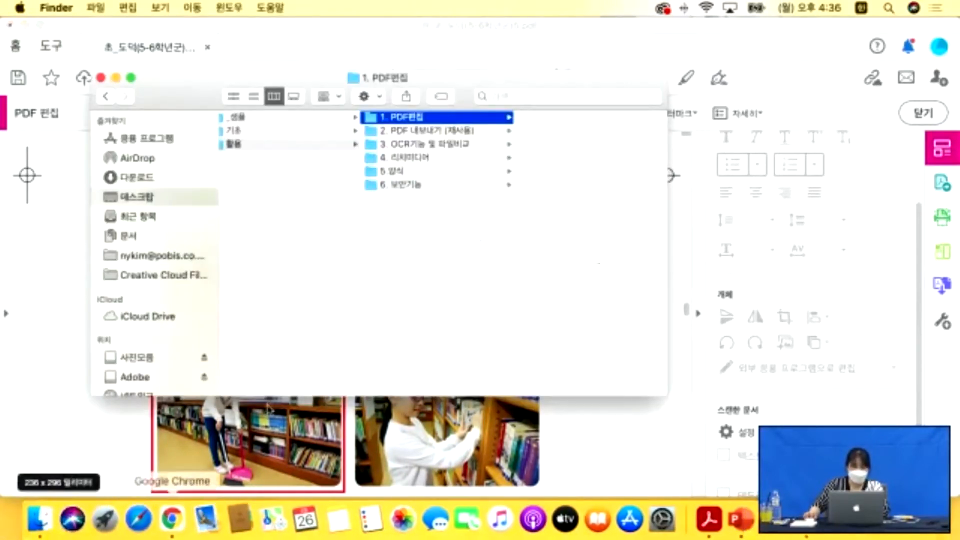
click(414, 131)
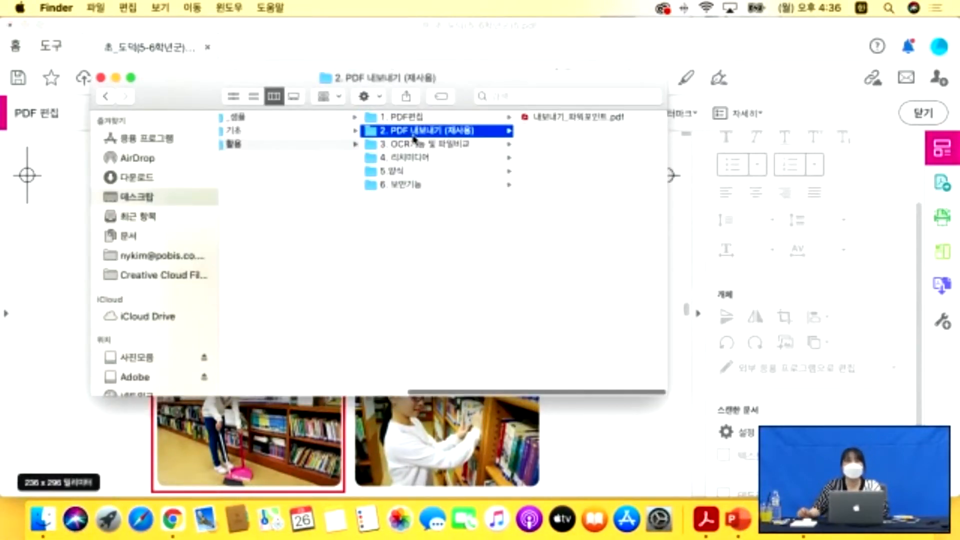
click(33, 198)
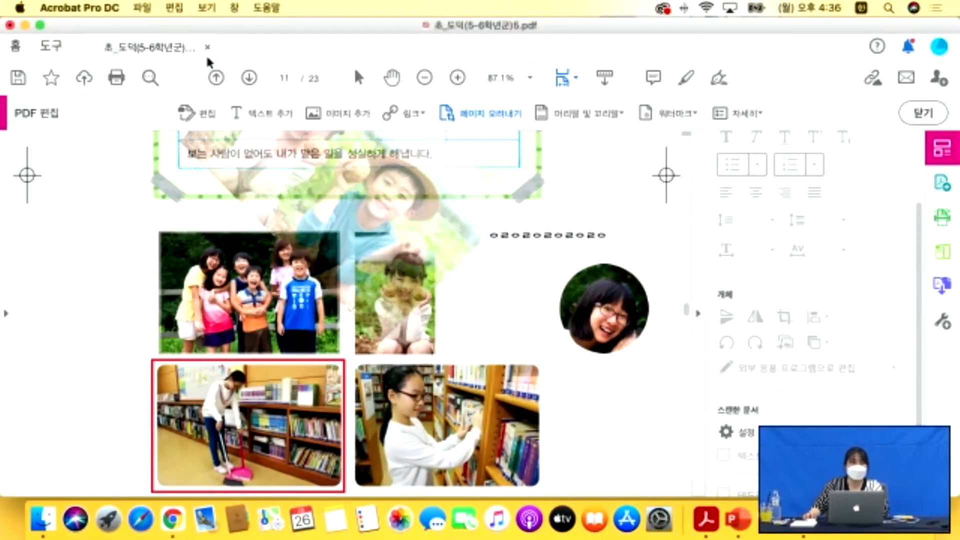
key(cmd+w)
click(430, 262)
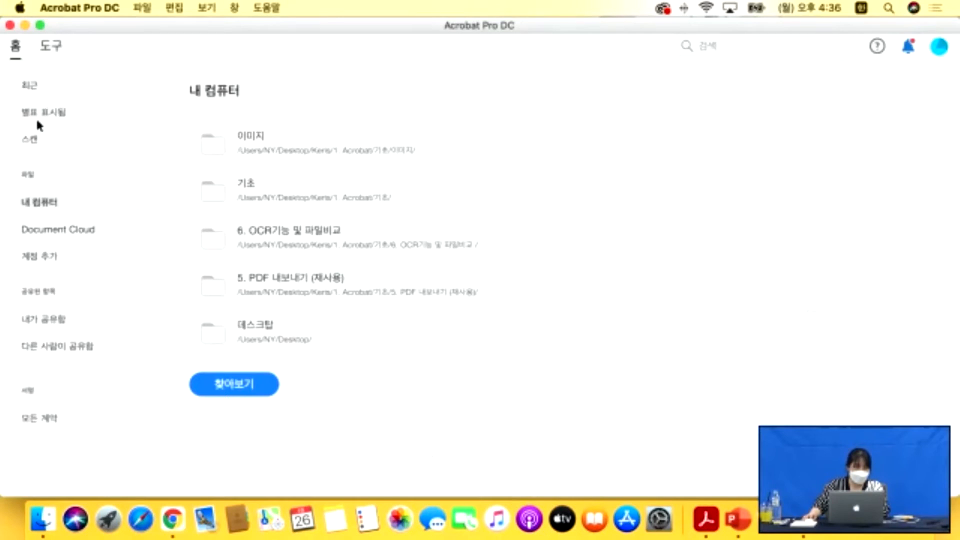
Reopen 초_도덕(5-6학년군)5.pdf from the 기초 folder, then close it discarding changes.
click(42, 519)
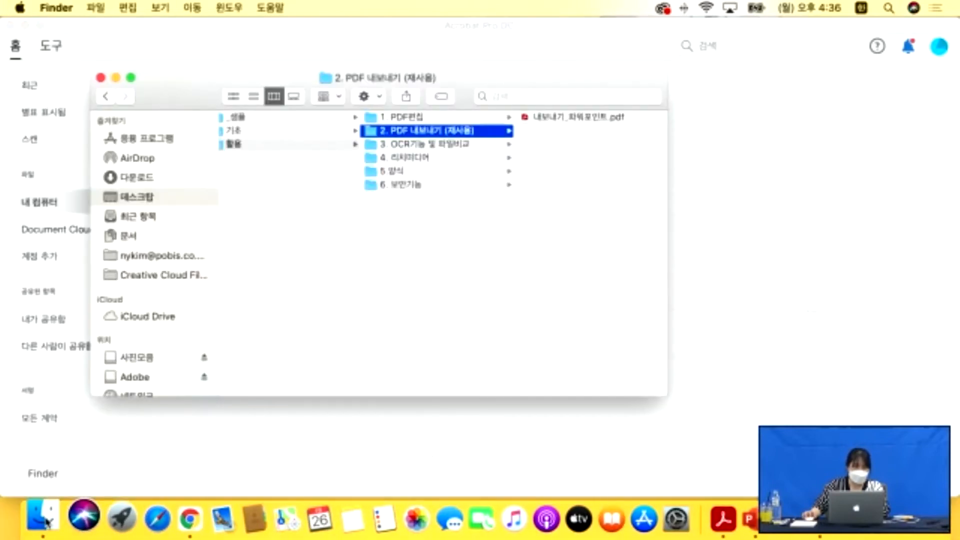
click(285, 132)
click(435, 266)
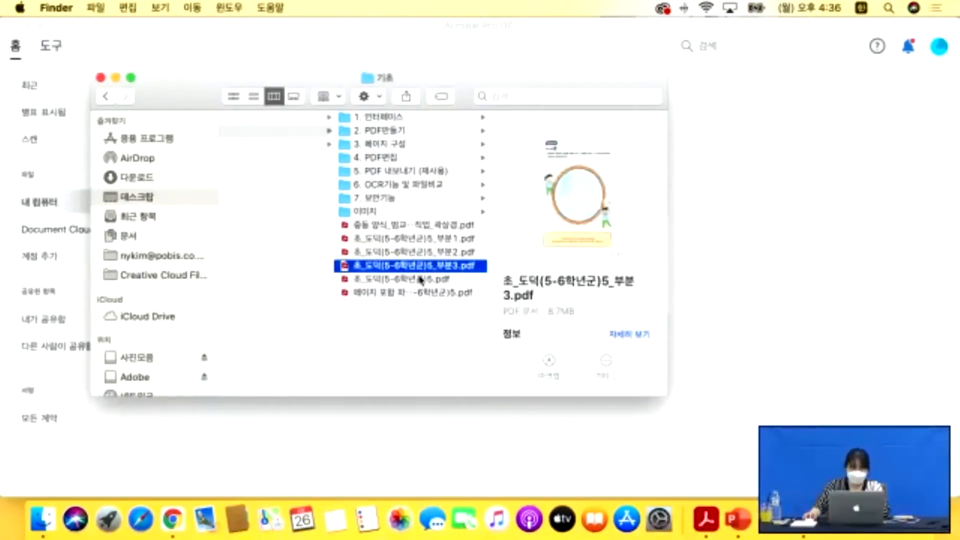
click(411, 279)
double_click(412, 279)
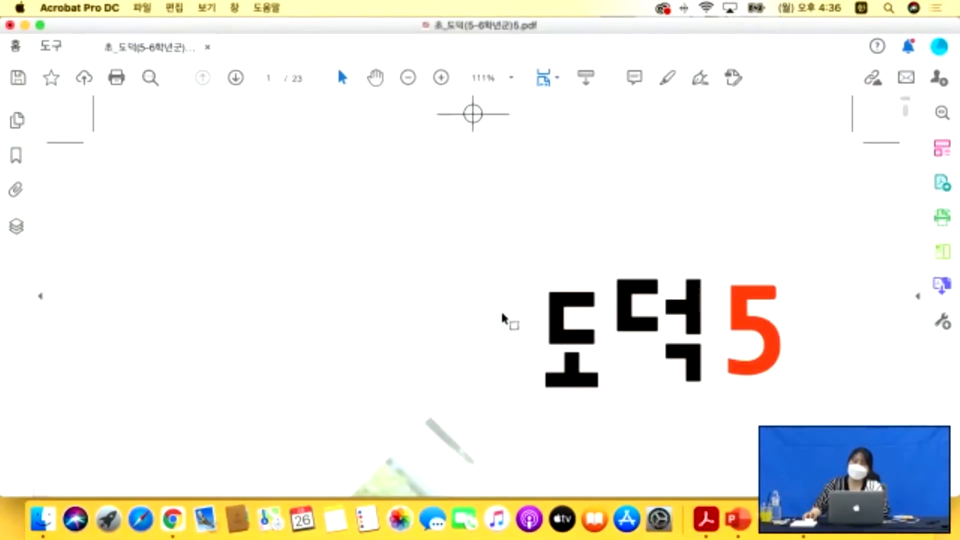
scroll(508, 322, down, 5)
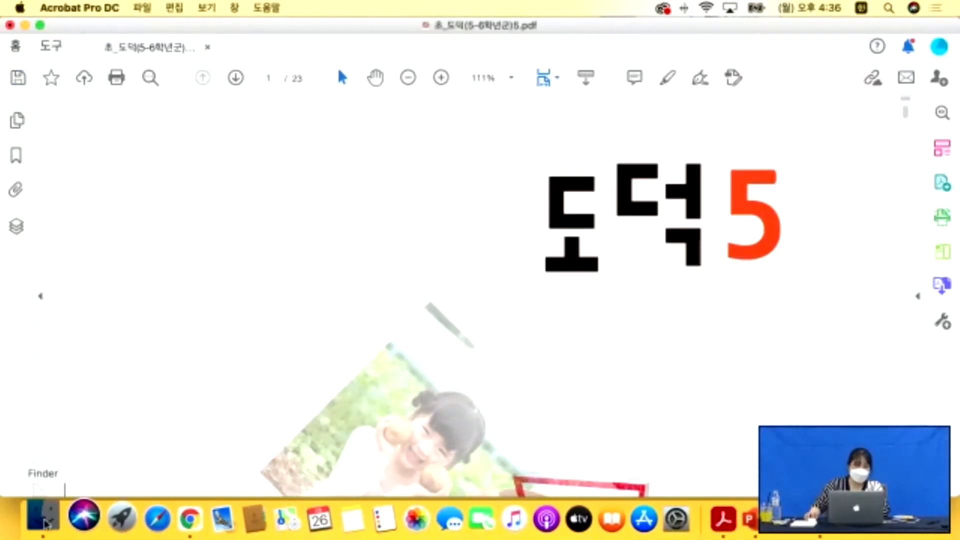
click(43, 519)
click(207, 47)
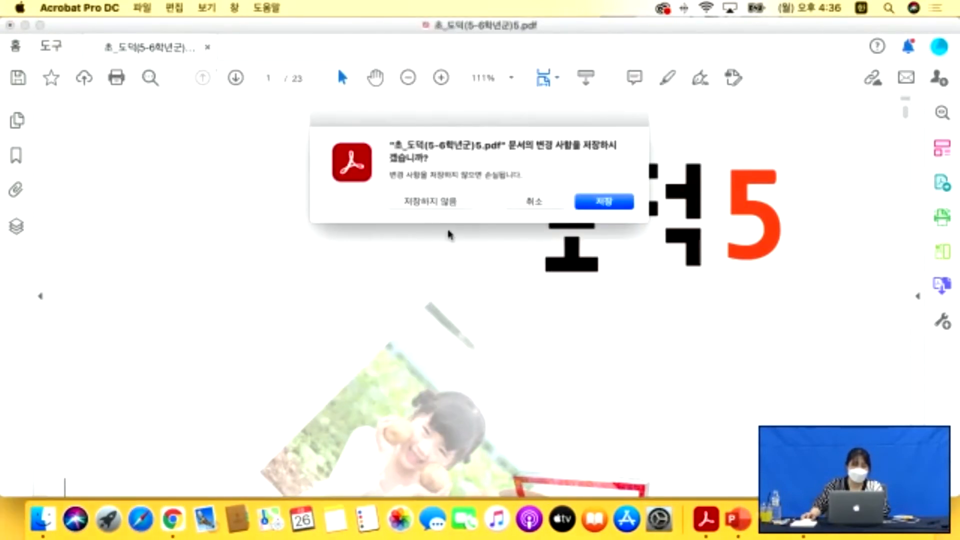
click(426, 205)
Open 내보내기_파워포인트.pdf from 활용 > 2. PDF 내보내기 (재사용) in Acrobat.
click(42, 519)
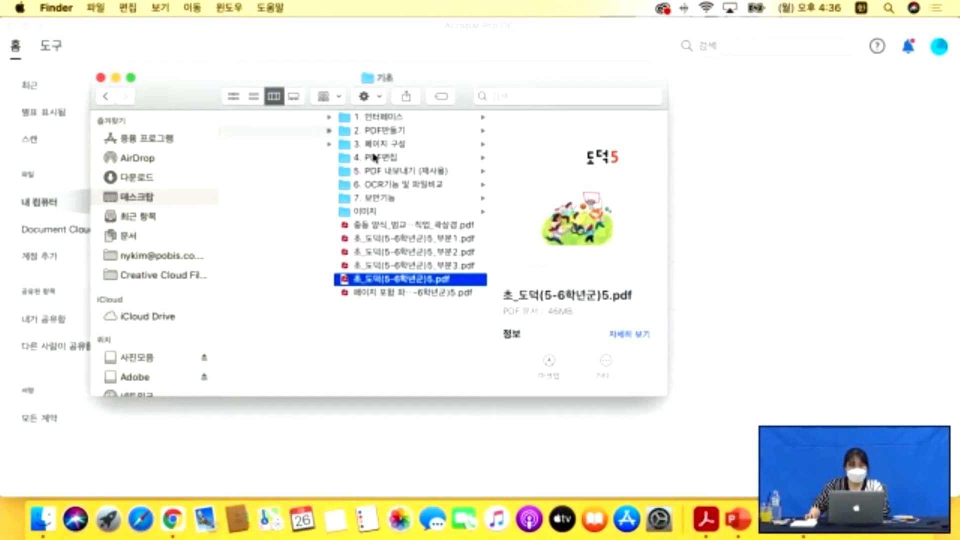
click(282, 144)
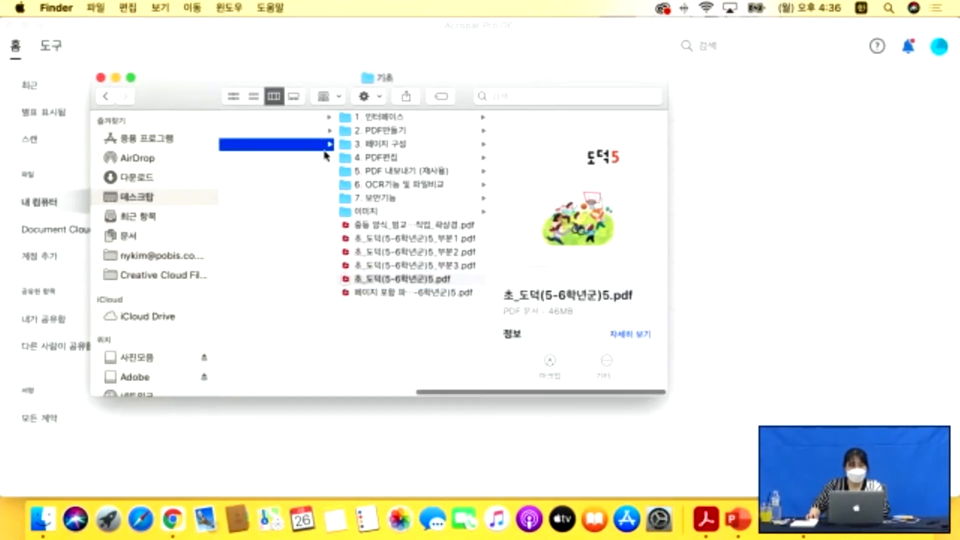
click(435, 145)
key(Up)
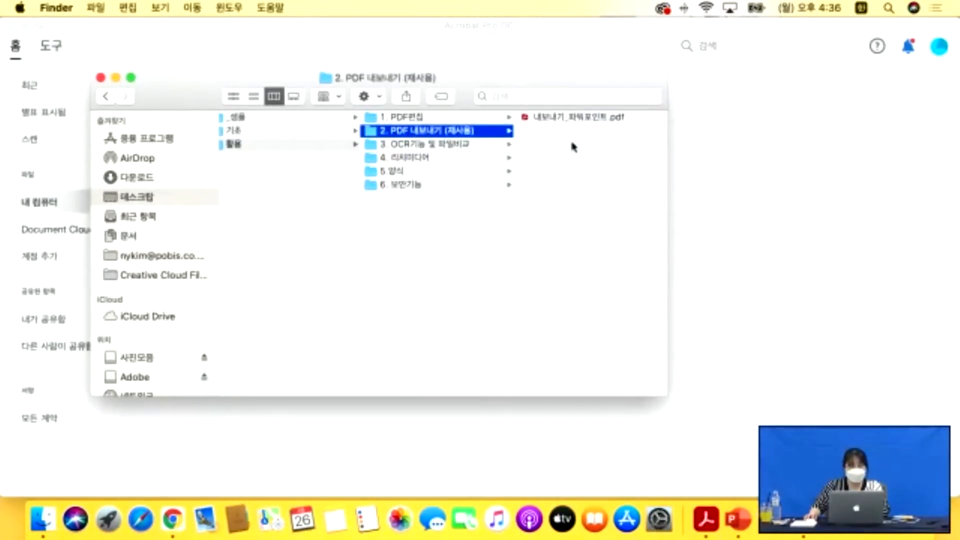
double_click(575, 117)
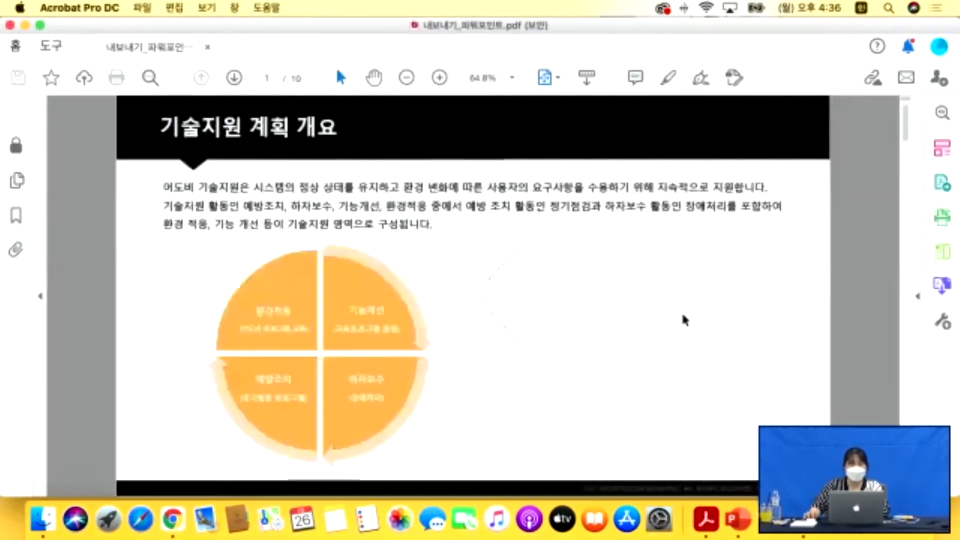
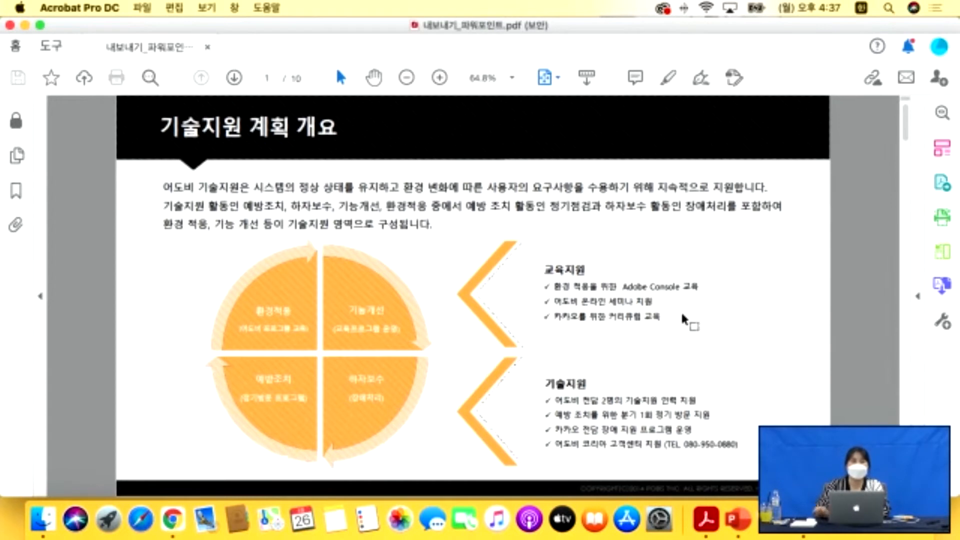
Choose Microsoft PowerPoint as the Export PDF format, start the export, then cancel saving.
click(50, 59)
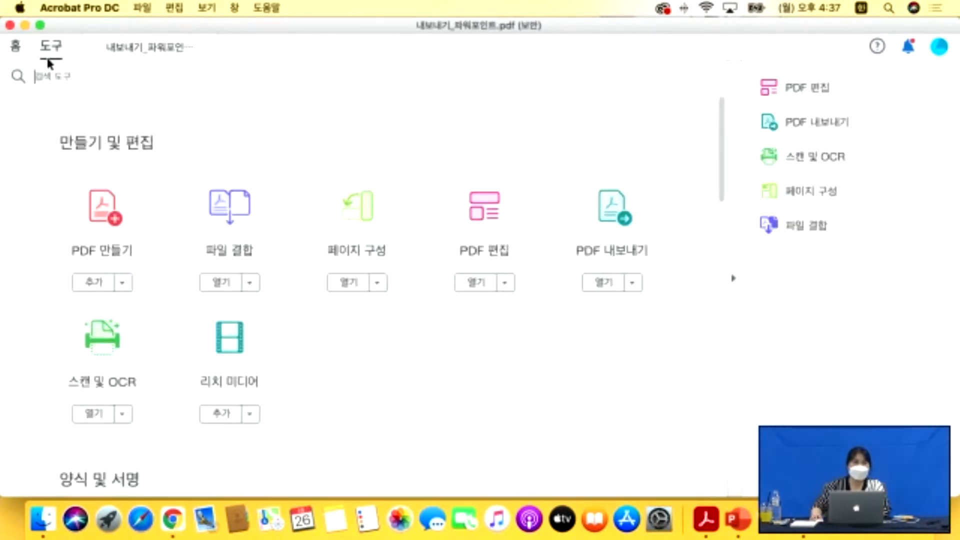
click(619, 222)
scroll(484, 248, down, 2)
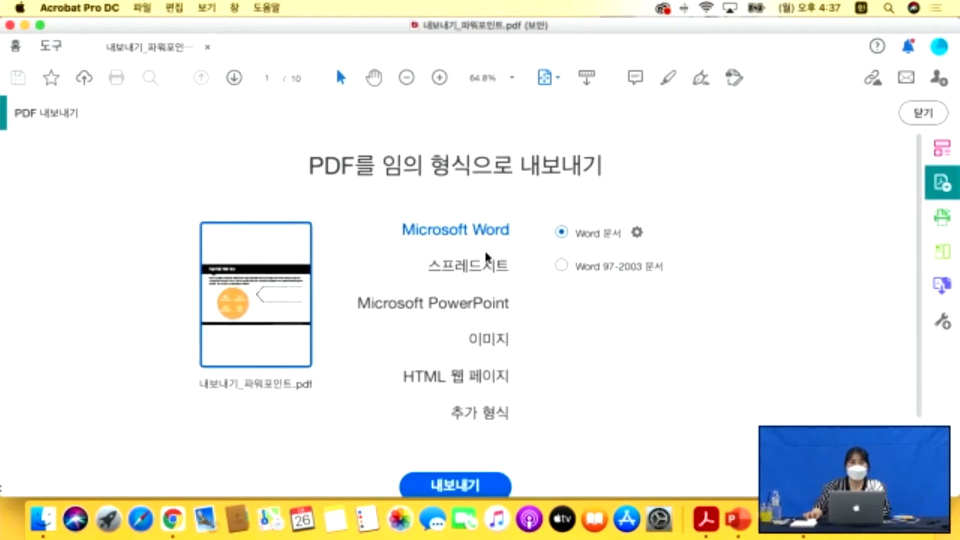
click(471, 289)
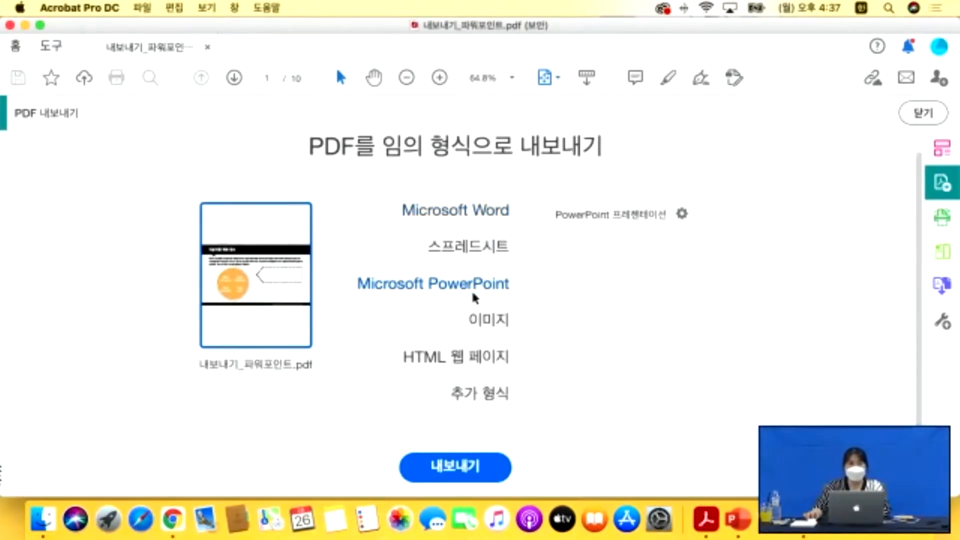
click(482, 320)
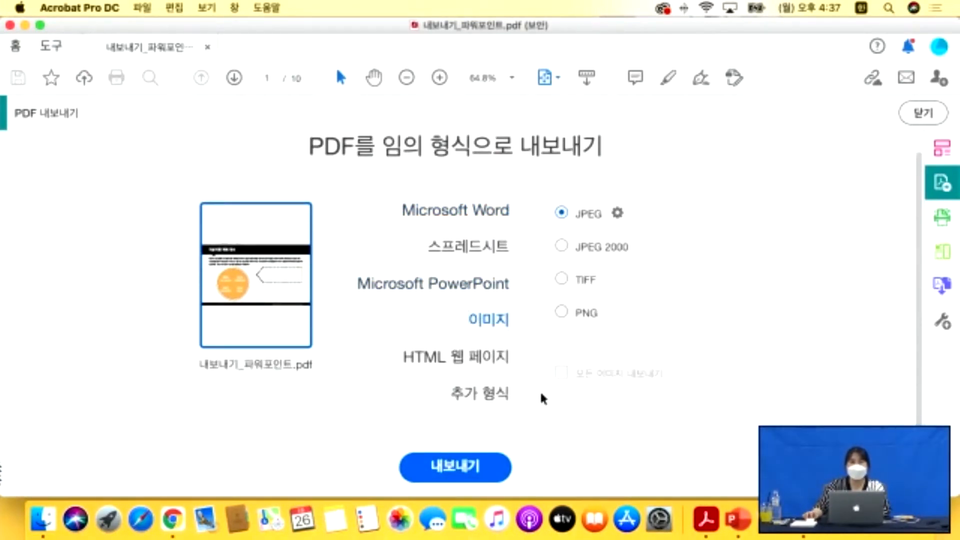
scroll(521, 385, up, 2)
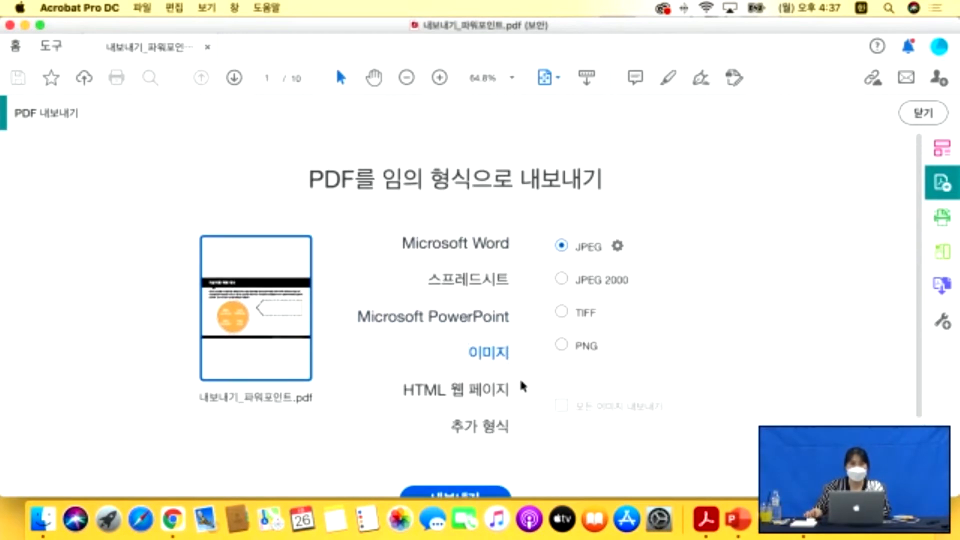
click(465, 320)
scroll(484, 322, down, 2)
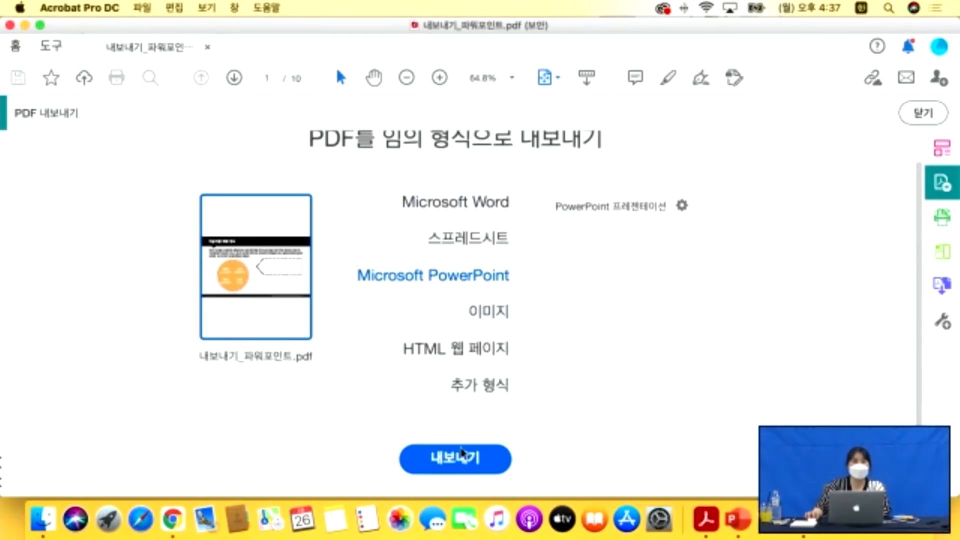
click(456, 458)
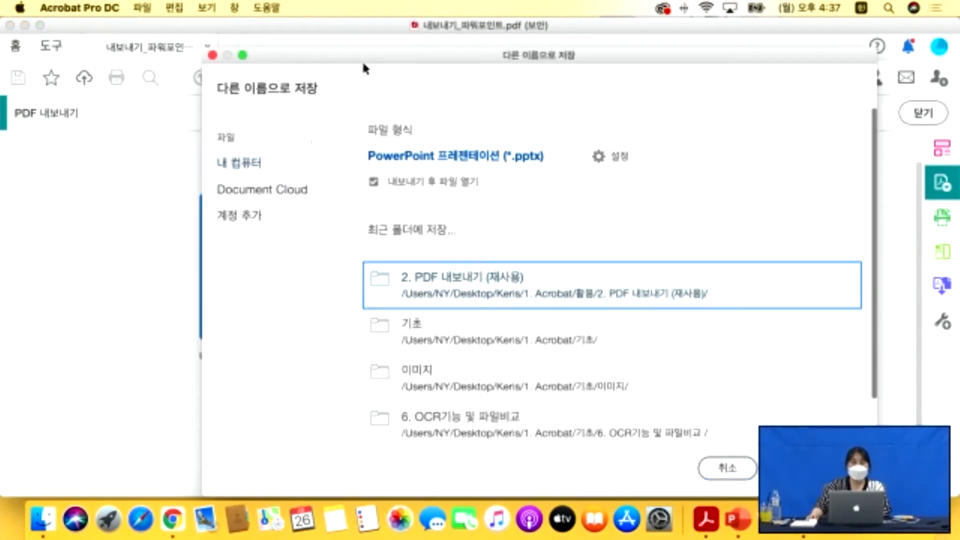
click(725, 467)
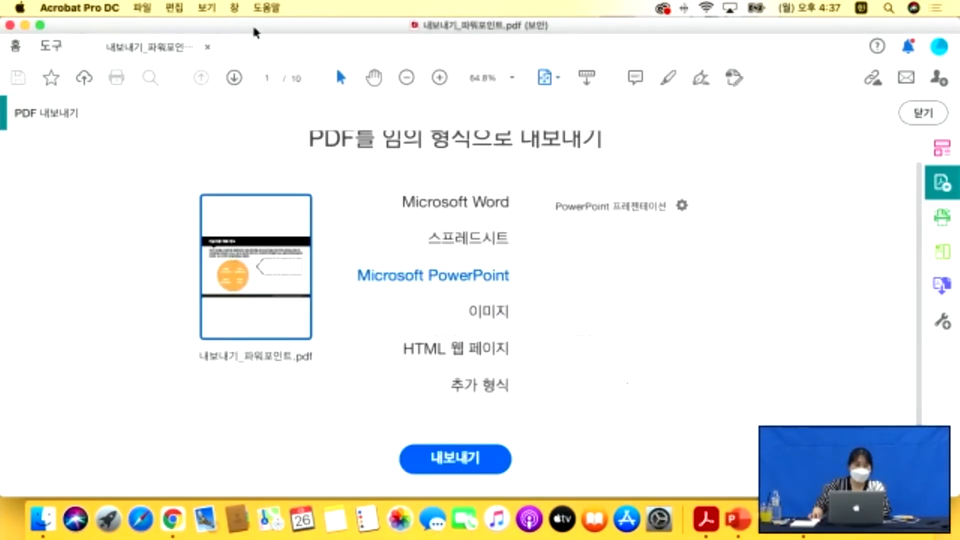
Open File > Properties to view the PDF's security restrictions.
click(142, 7)
click(175, 260)
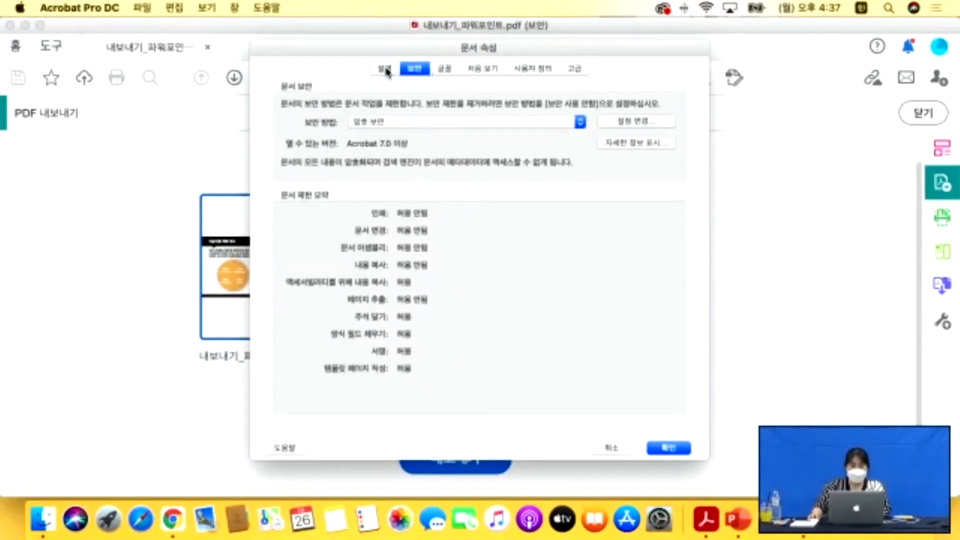
click(386, 69)
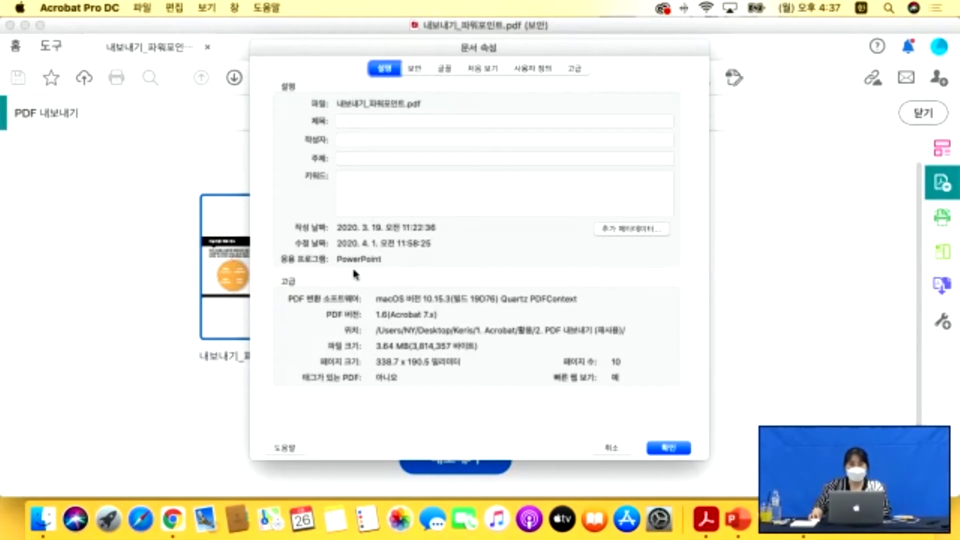
Export 내보내기_파워포인트.pptx to the Desktop, replacing the old copy and entering the permissions password.
click(663, 449)
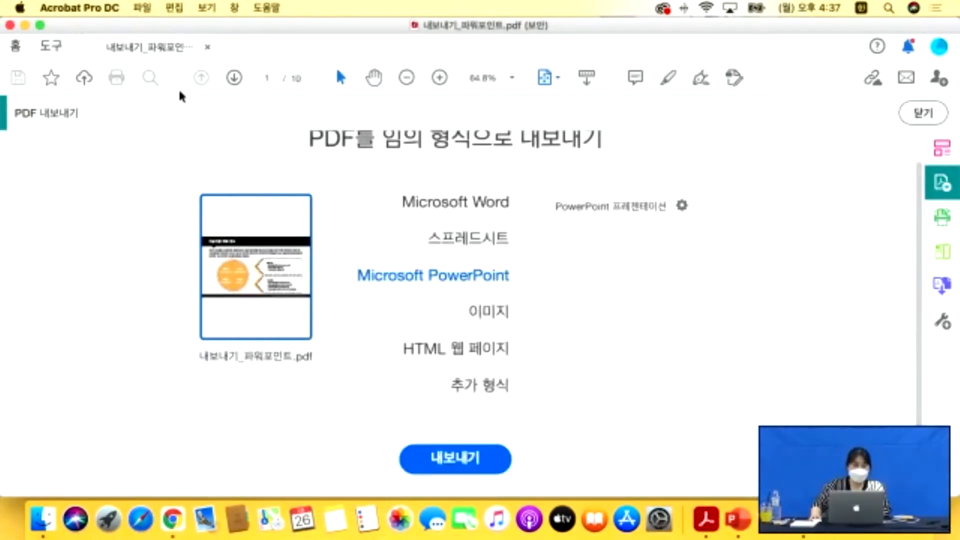
click(466, 468)
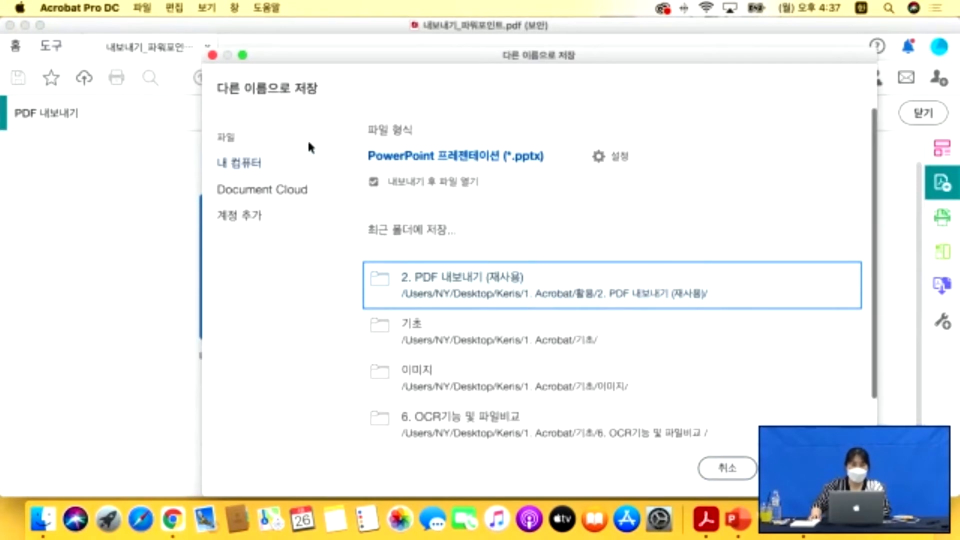
click(810, 468)
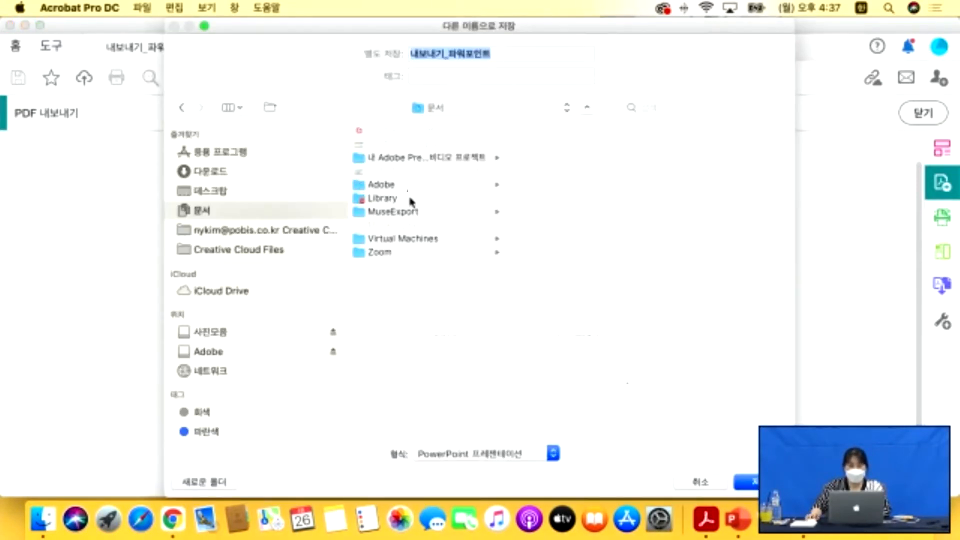
click(211, 193)
key(Return)
click(592, 117)
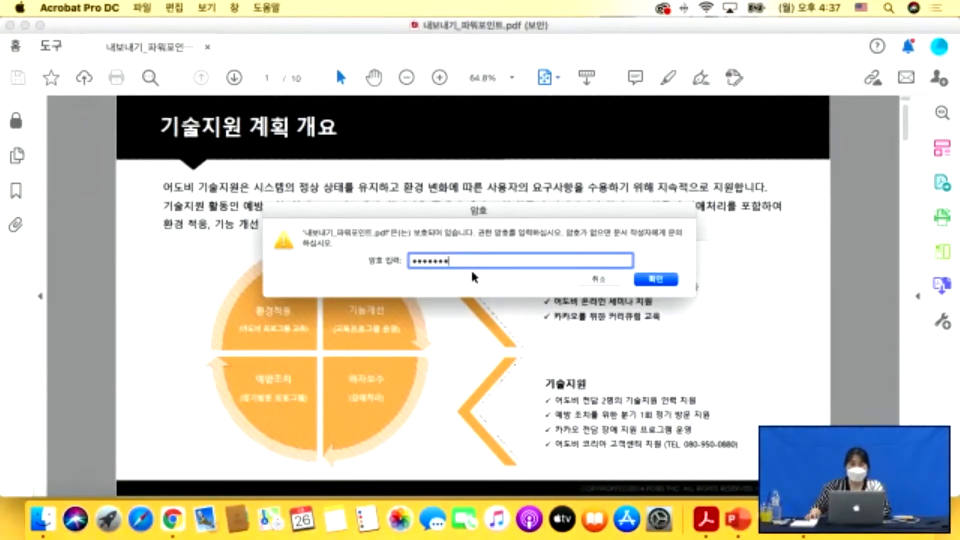
click(656, 279)
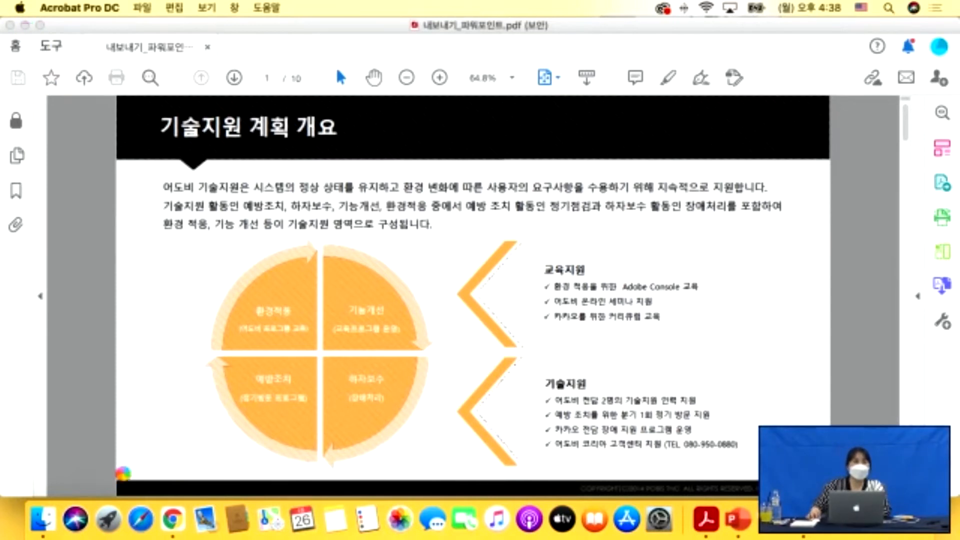
click(42, 519)
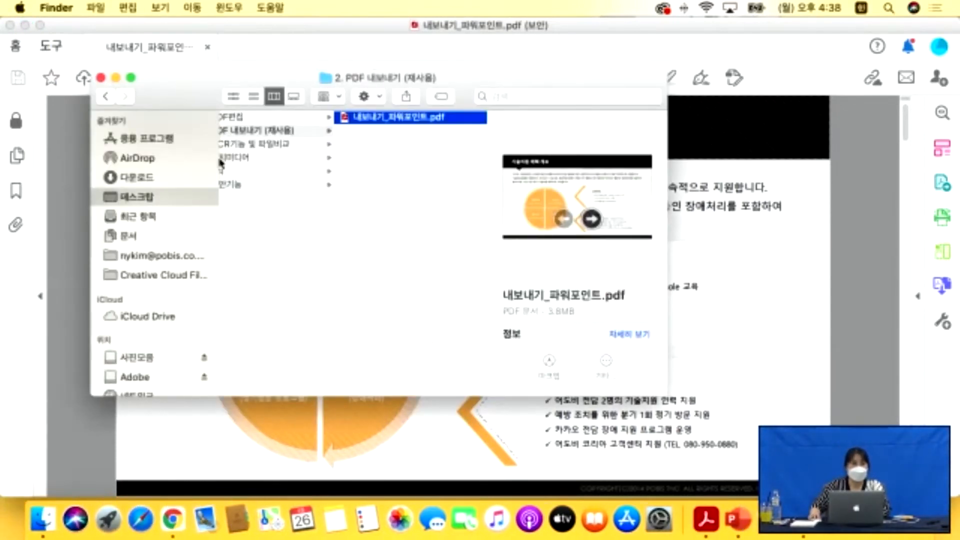
Show the Desktop folder in Finder and move the old pptx to the Trash.
click(131, 197)
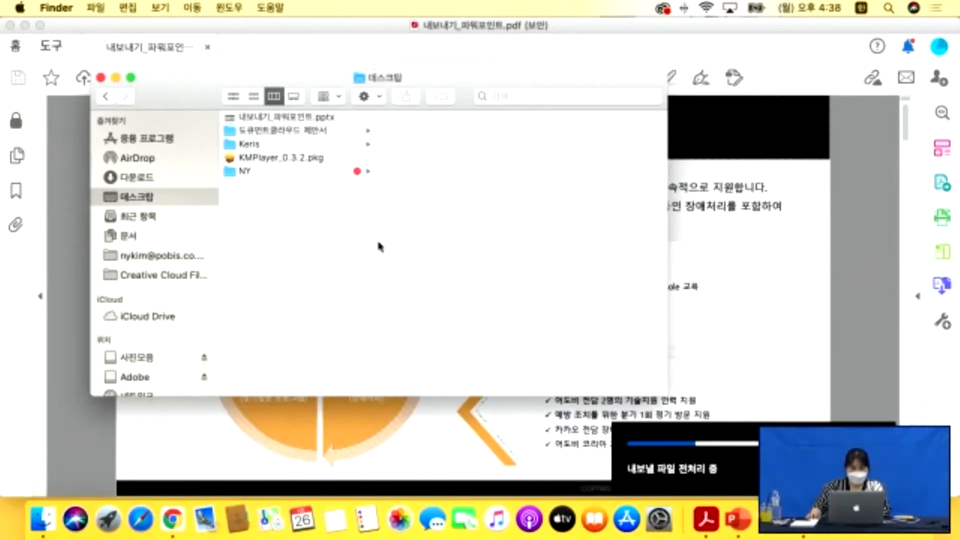
right_click(257, 118)
click(305, 157)
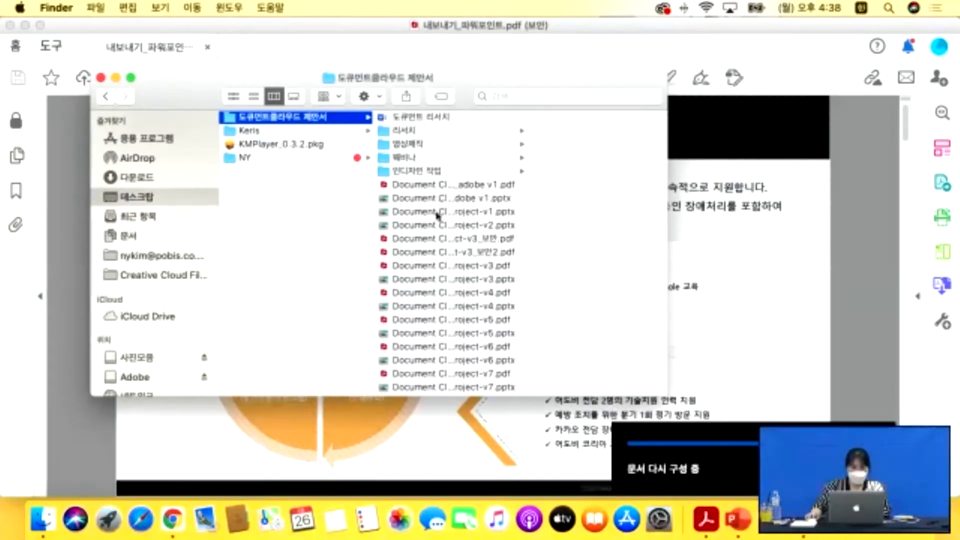
Minimize the Finder, PowerPoint and Acrobat windows to reveal the desktop.
click(116, 78)
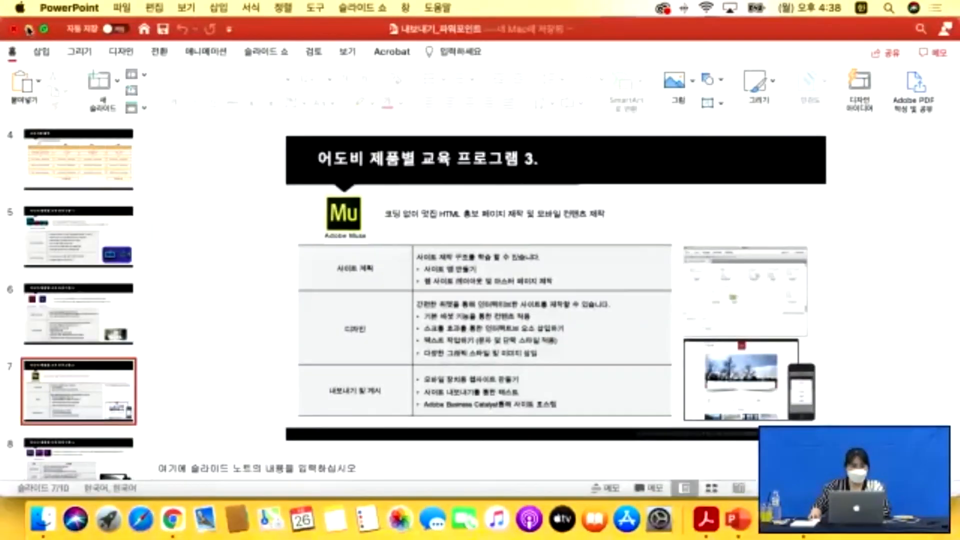
click(25, 26)
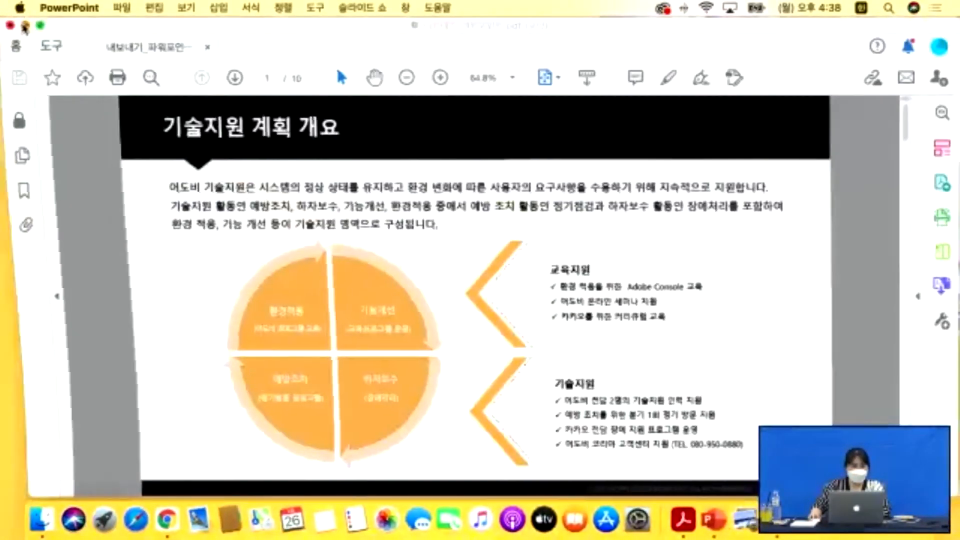
click(25, 26)
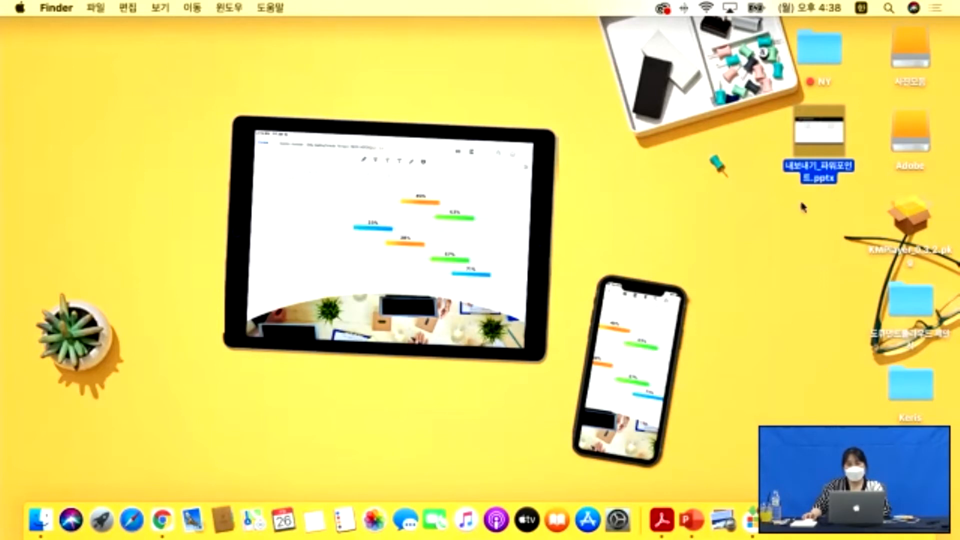
Open the exported pptx and inspect slide 7's Adobe Muse table columns.
double_click(818, 133)
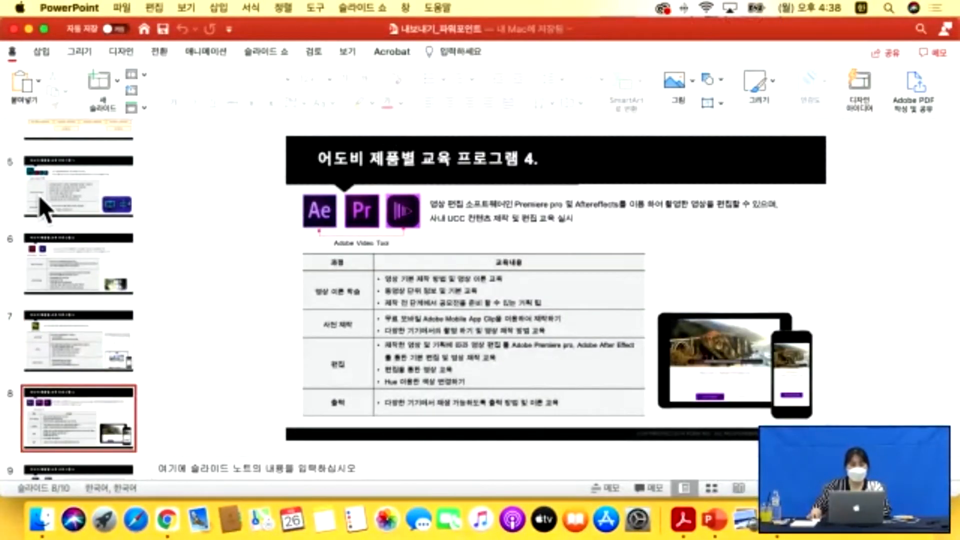
click(38, 197)
key(Down)
key(Down)
key(Down)
key(Down)
key(Down)
key(Down)
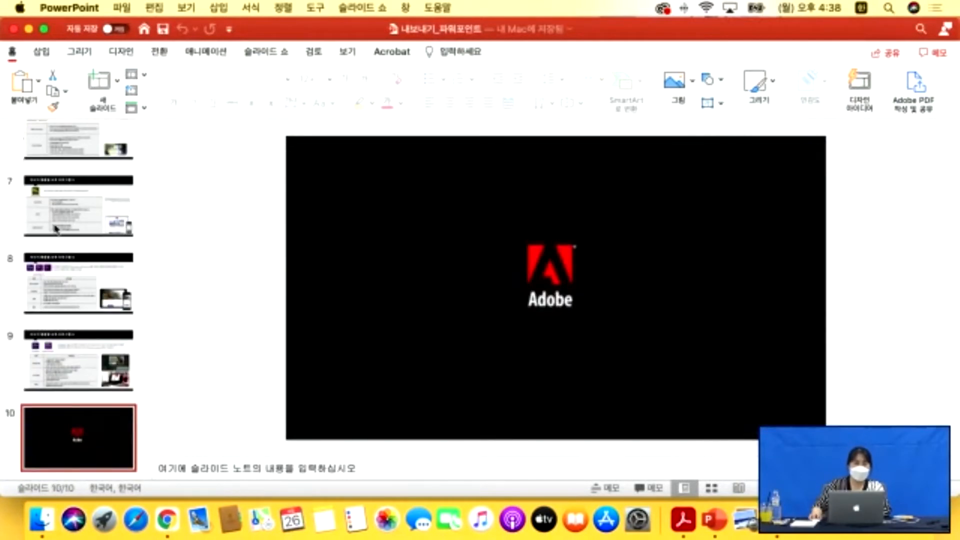
click(90, 218)
drag(463, 273, 456, 388)
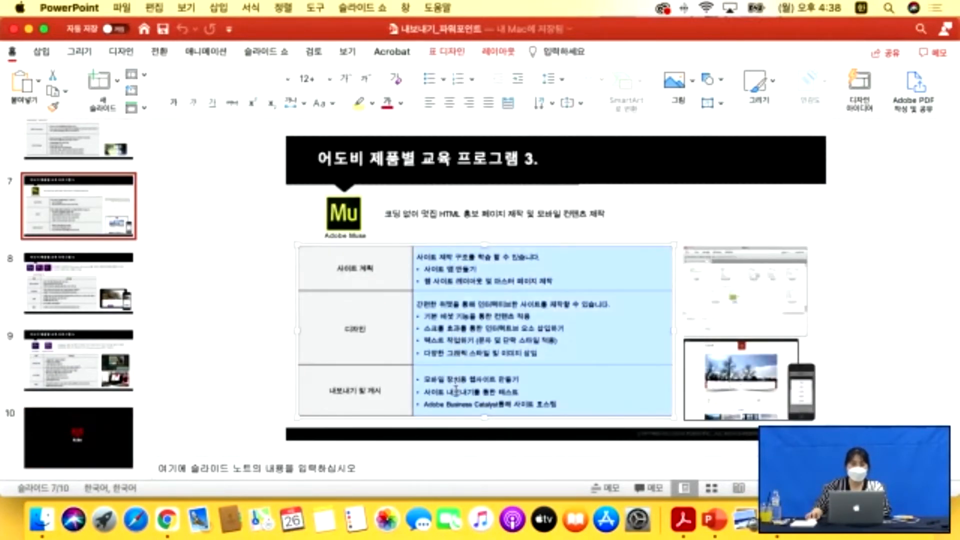
drag(388, 271, 386, 391)
drag(452, 266, 450, 395)
click(451, 393)
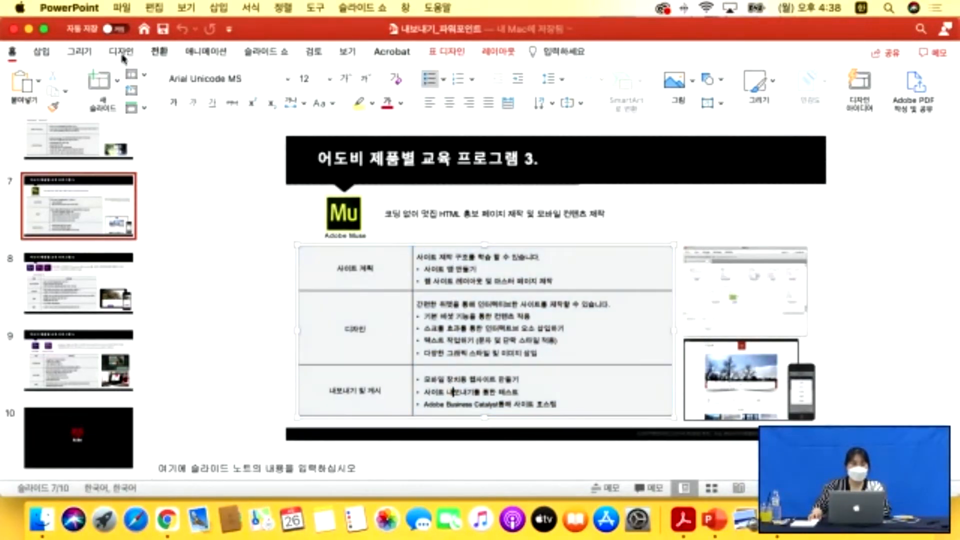
Close the presentation and open the Keris folder in a Desktop Finder window.
click(13, 29)
click(43, 521)
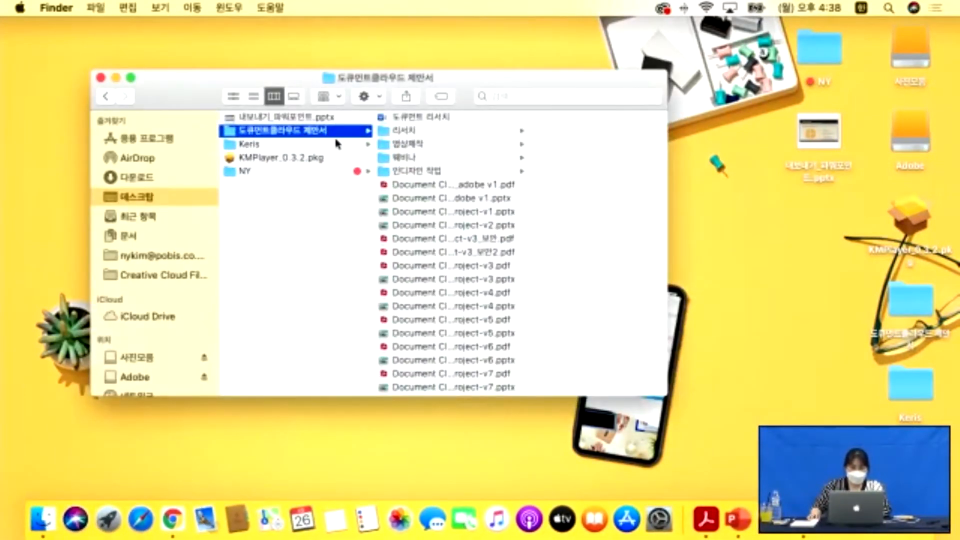
click(323, 144)
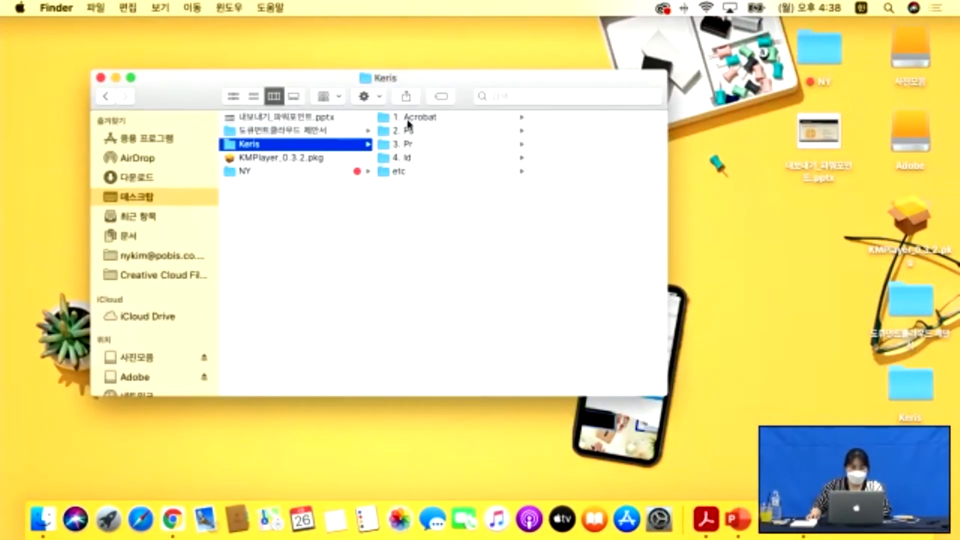
Browse to 1. Acrobat > 활용 > 4. 리치미디어, then close the PDF open in Acrobat.
click(409, 120)
click(542, 144)
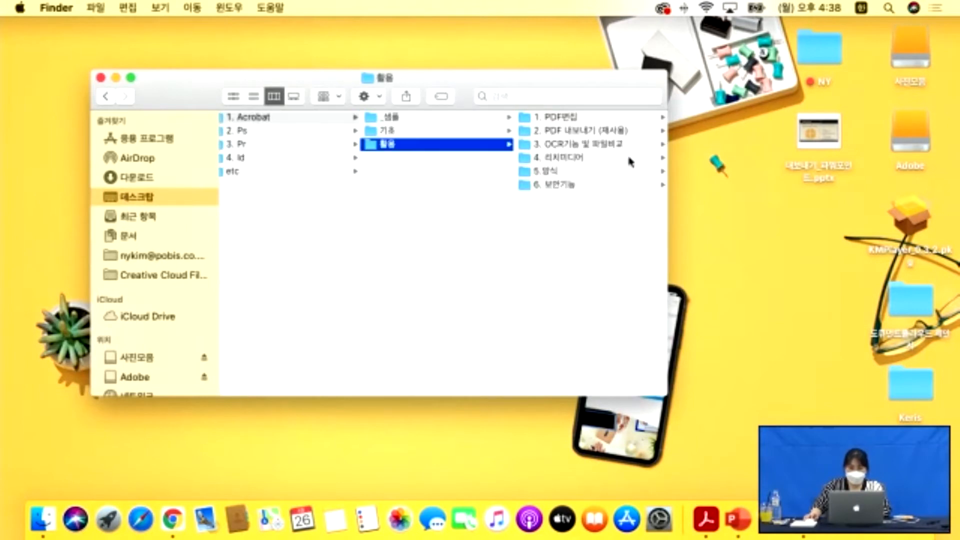
click(566, 157)
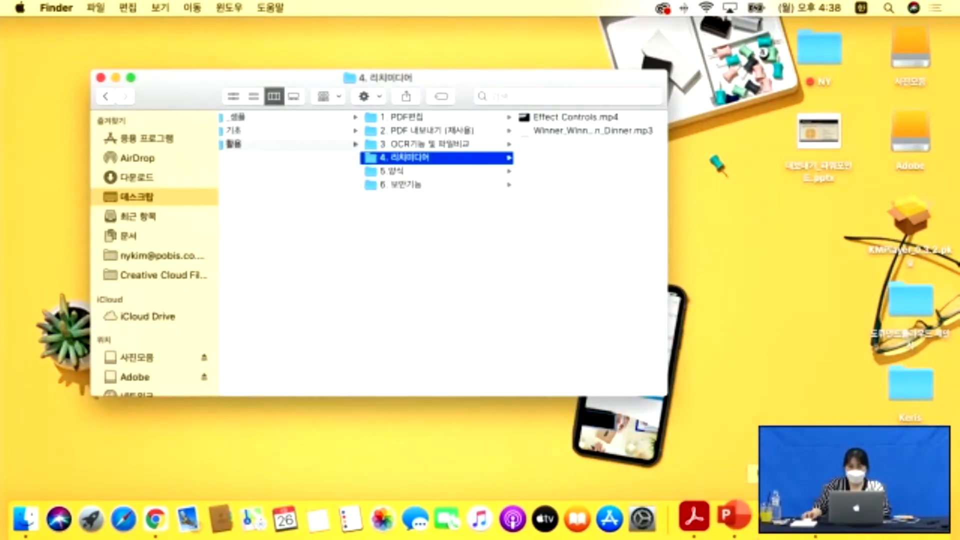
click(734, 519)
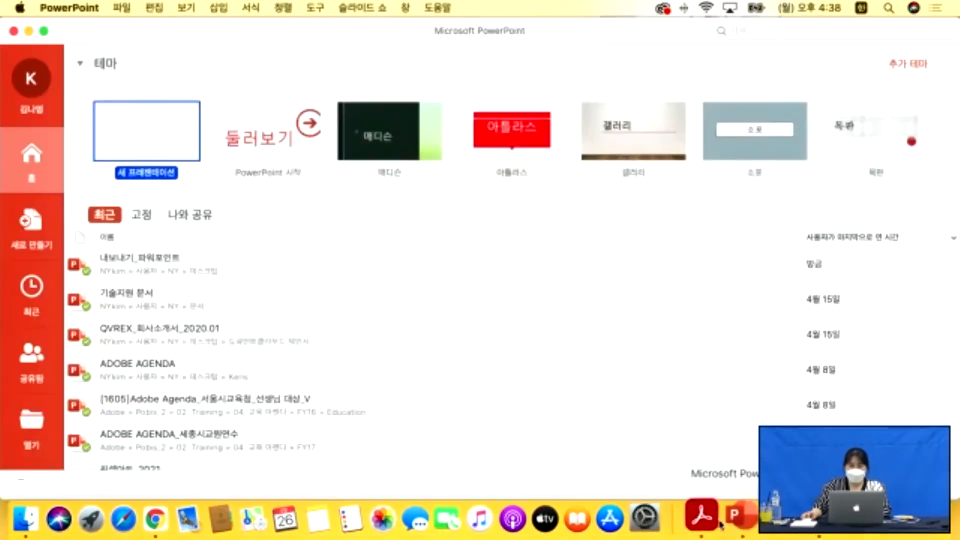
click(699, 515)
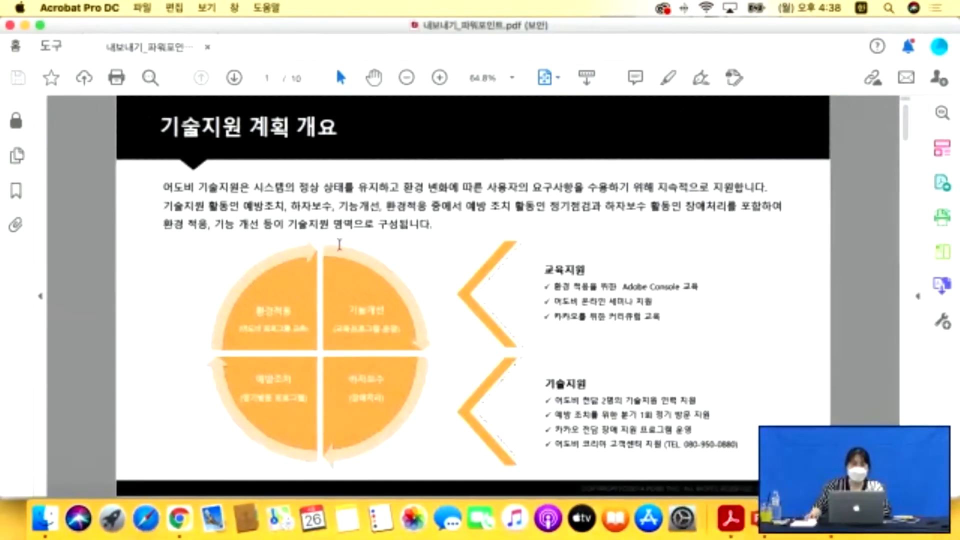
click(209, 47)
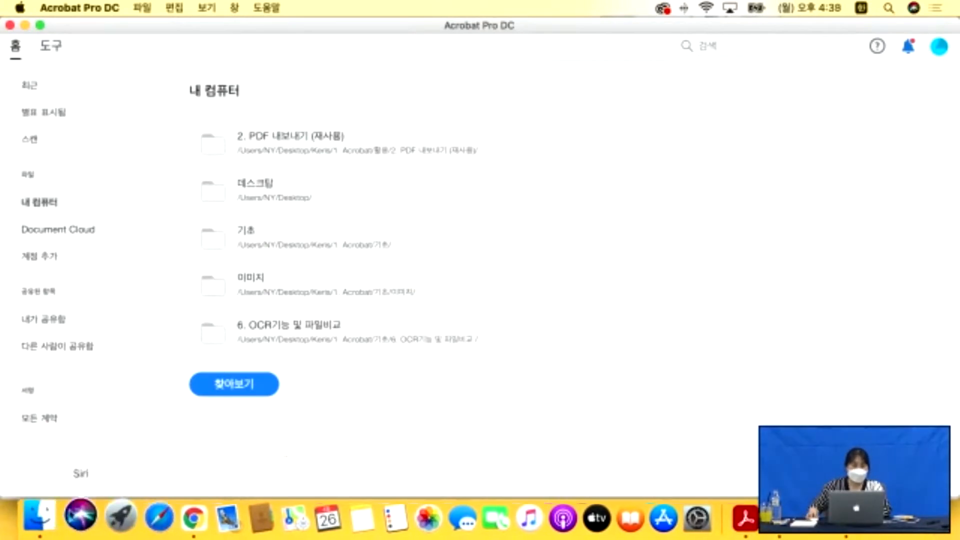
Open 초_도덕(5-6학년군)5.pdf from the 기초 folder in Acrobat.
click(50, 515)
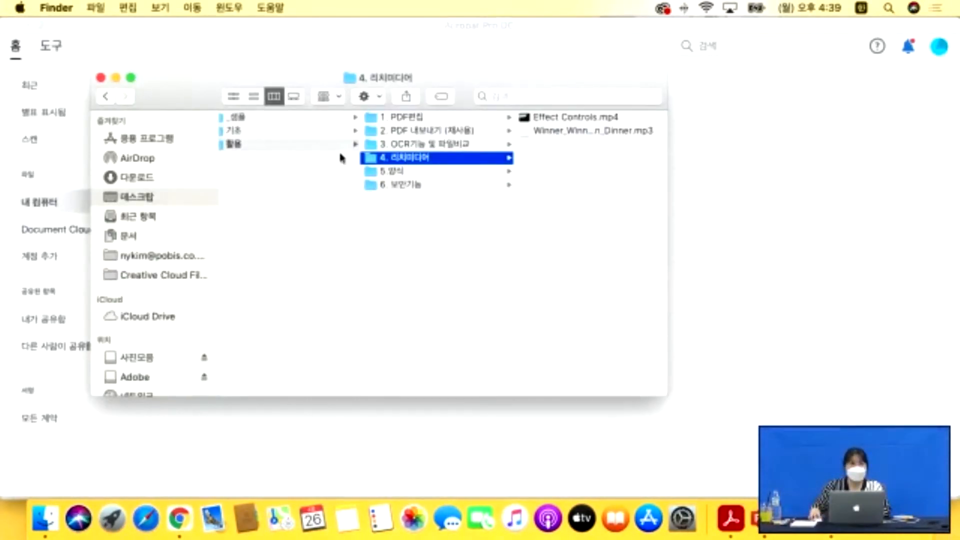
click(253, 143)
click(255, 130)
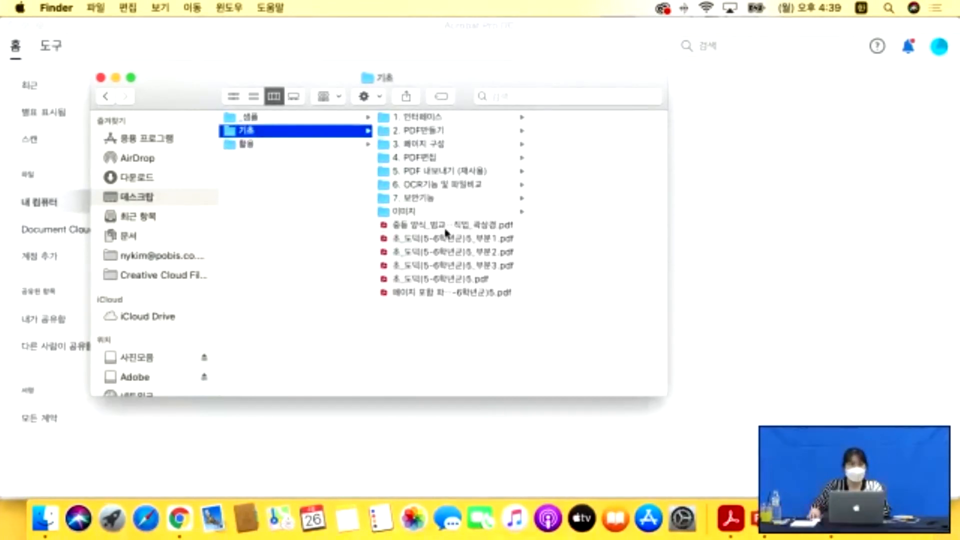
click(429, 277)
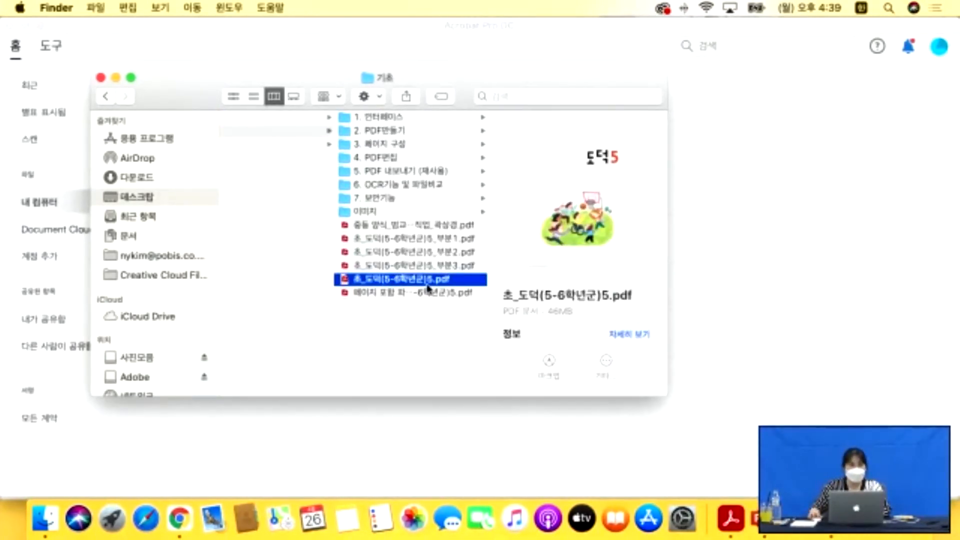
double_click(417, 287)
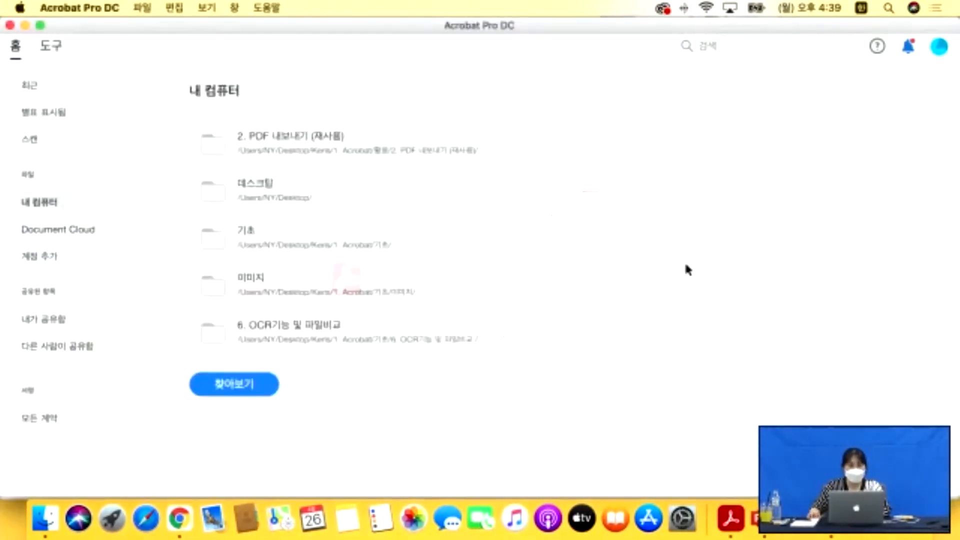
click(64, 47)
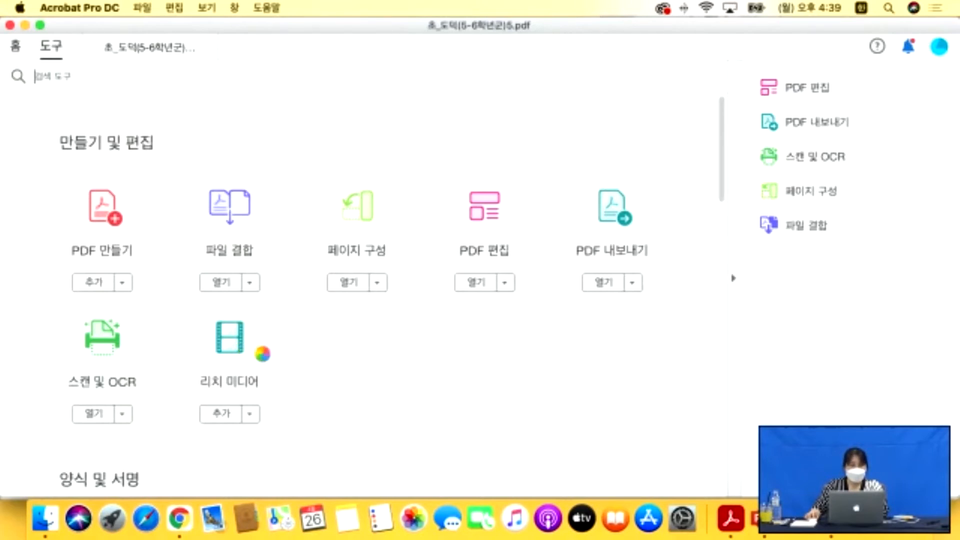
Bring PowerPoint to the front from the Dock and close its start window.
right_click(851, 527)
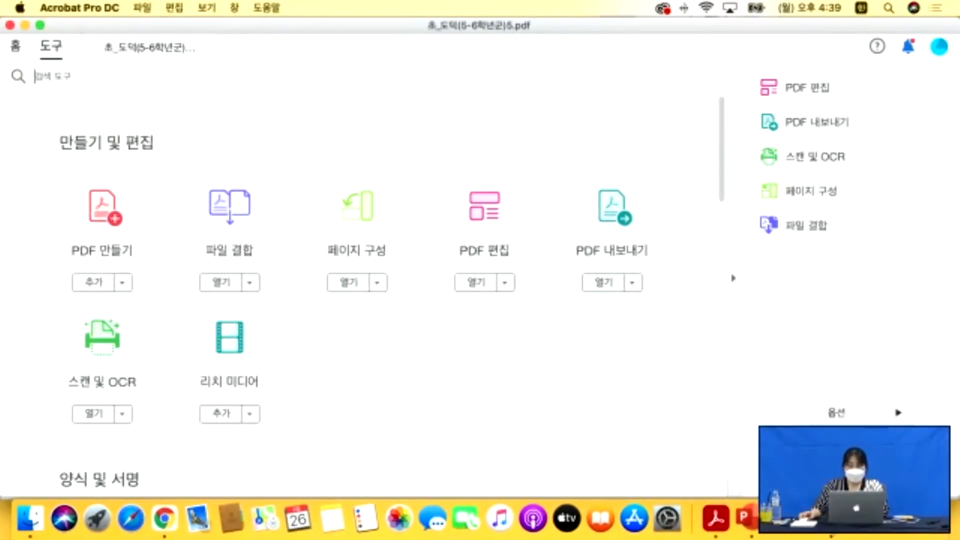
click(850, 473)
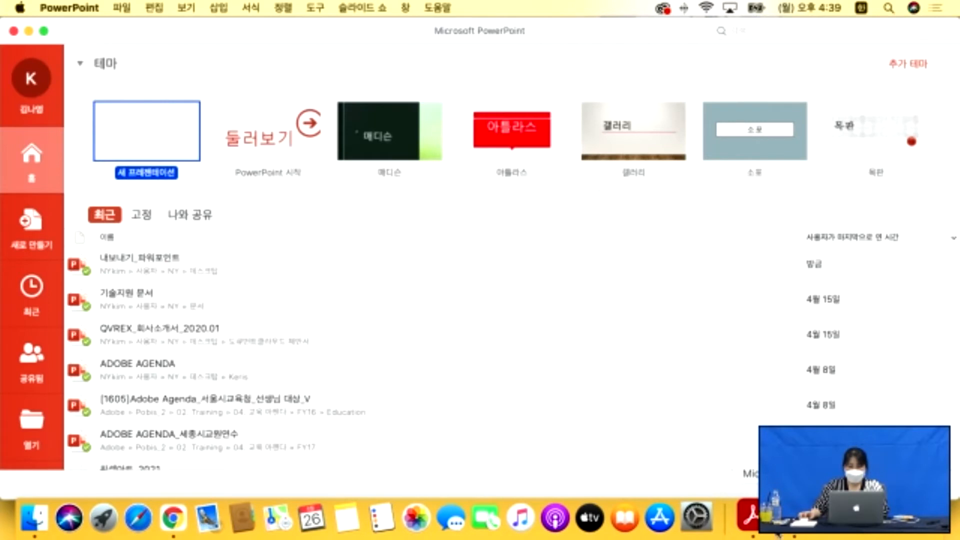
click(14, 31)
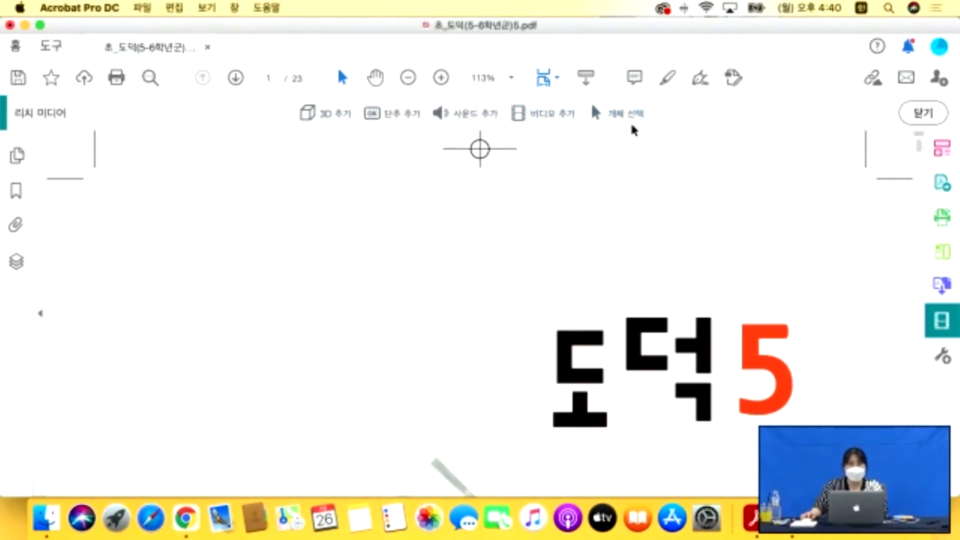
Scroll over the cover page and switch to the Add Video tool.
scroll(629, 156, down, 2)
scroll(631, 167, down, 4)
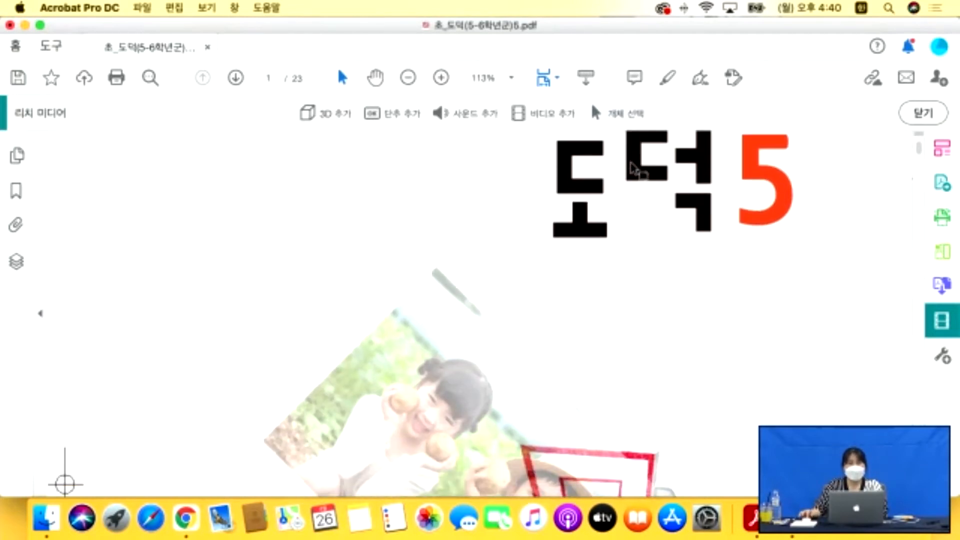
scroll(631, 169, up, 1)
scroll(631, 169, up, 3)
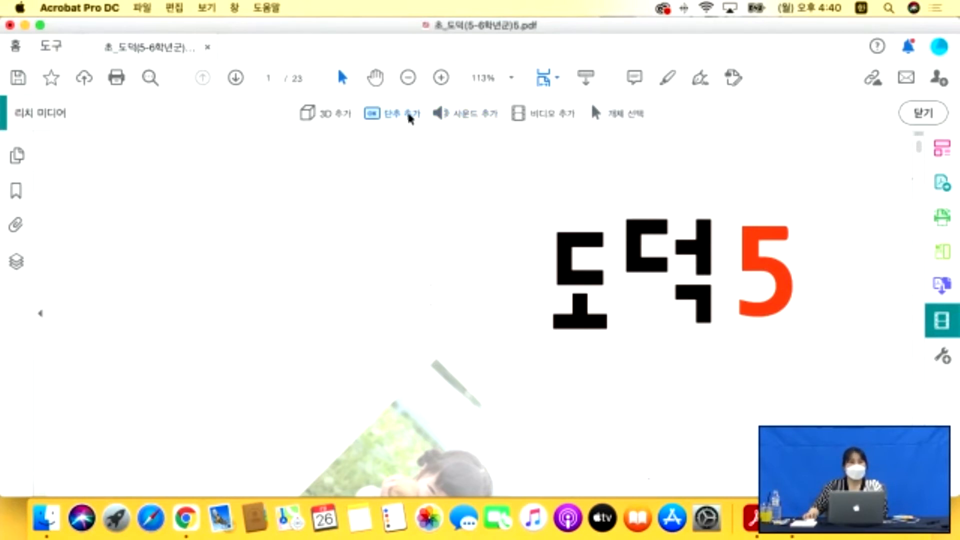
click(518, 115)
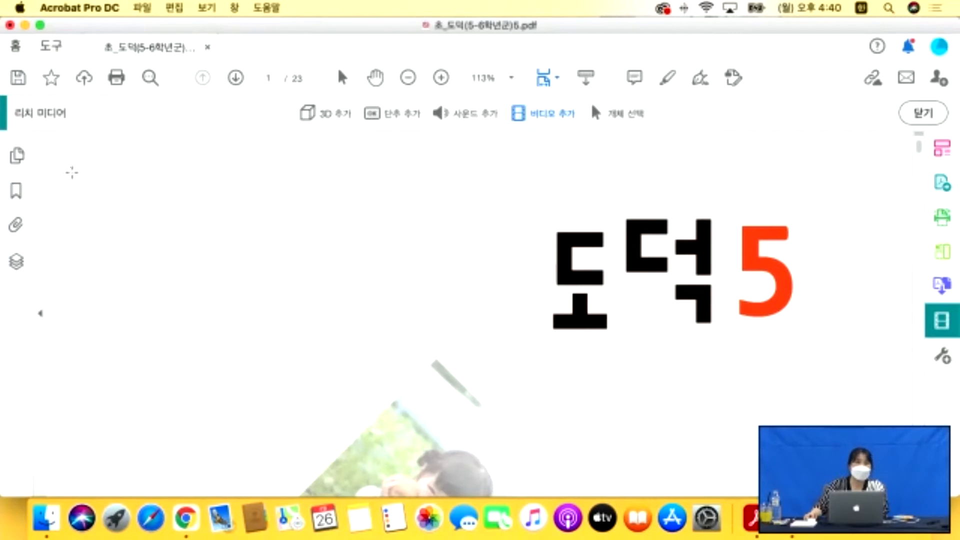
Draw the video area on the cover page and begin choosing a file in Insert Video.
drag(75, 168, 506, 388)
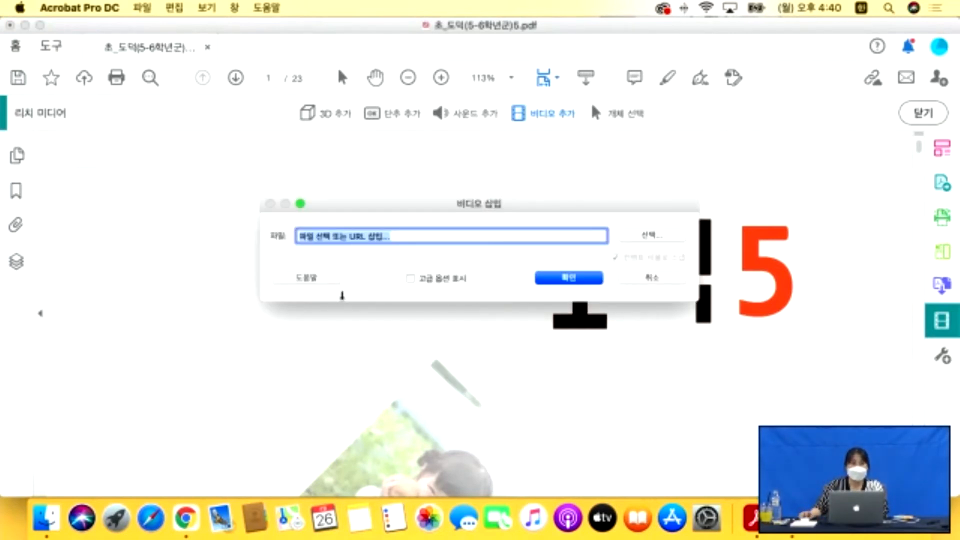
drag(377, 209, 332, 187)
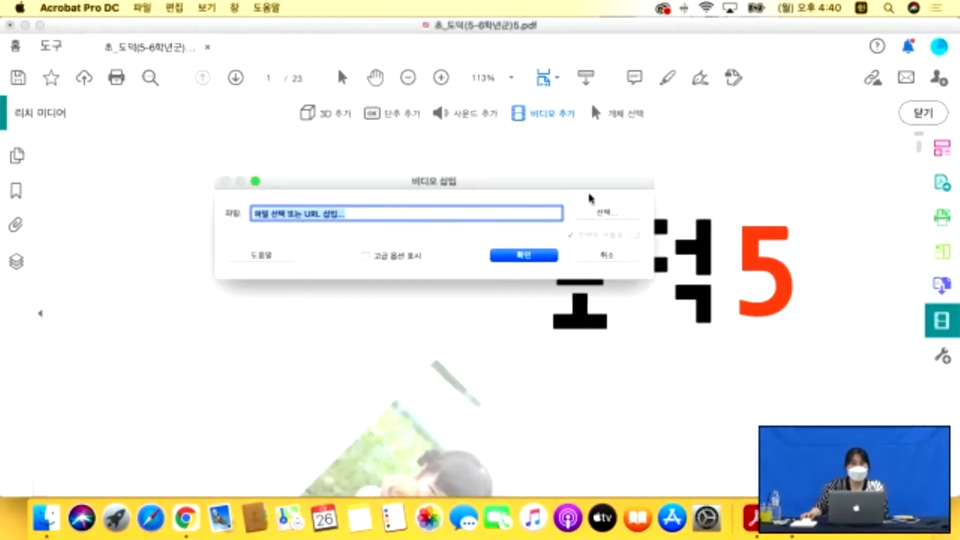
click(608, 216)
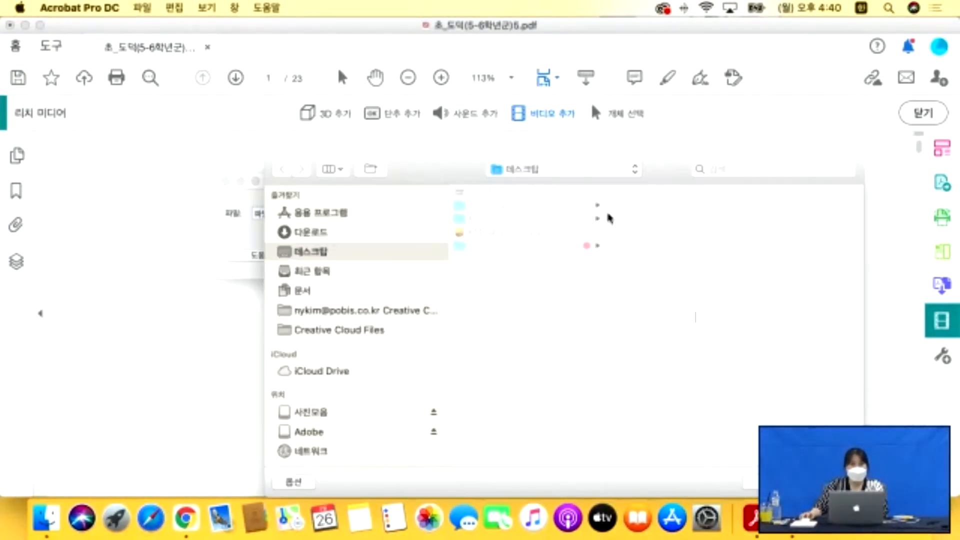
Pick Effect Controls.mp4 from 1. Acrobat > 활용 > 4. 리치미디어 as the video.
click(485, 218)
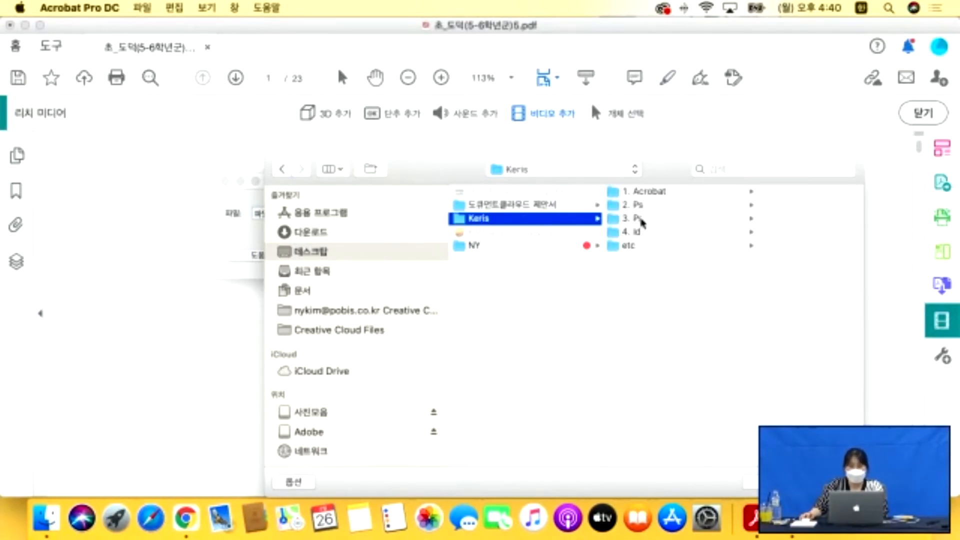
click(646, 193)
click(754, 218)
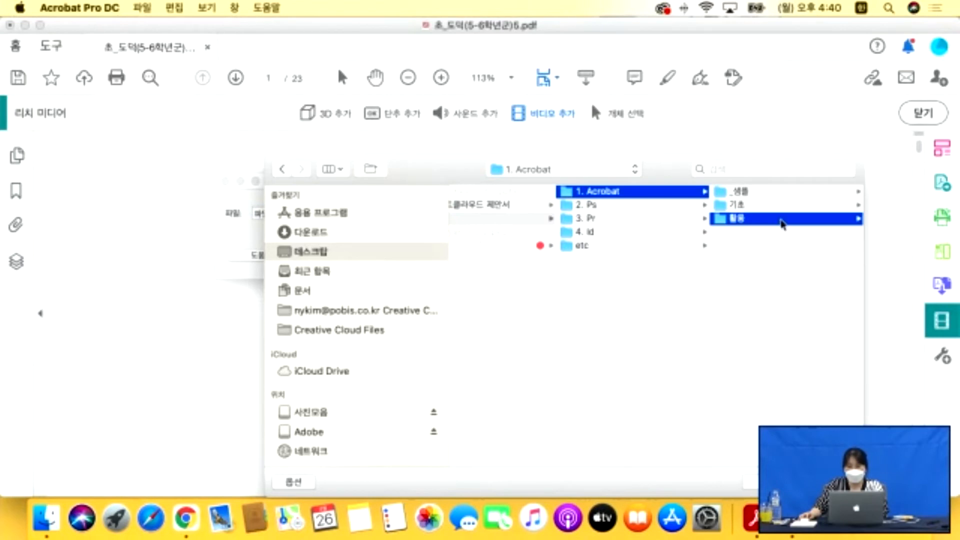
click(761, 232)
click(731, 193)
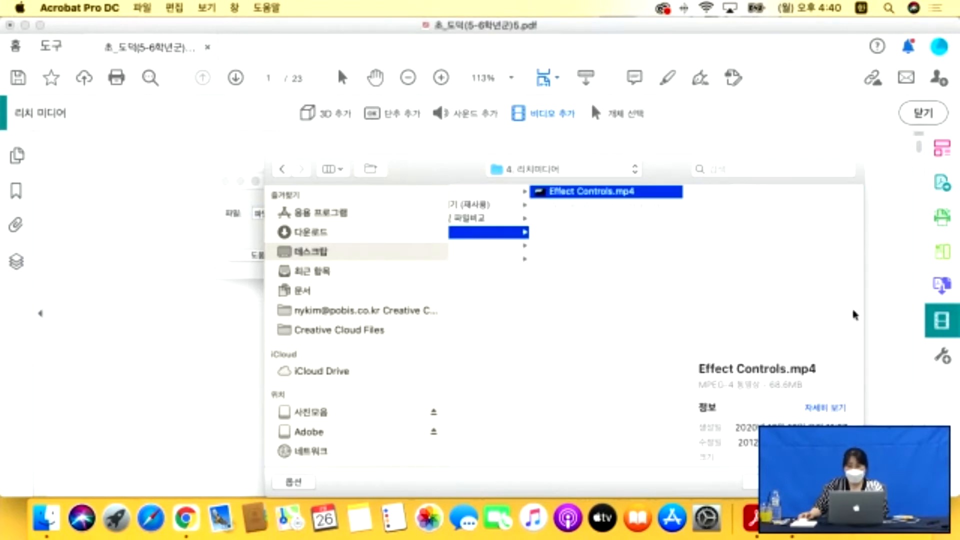
click(830, 483)
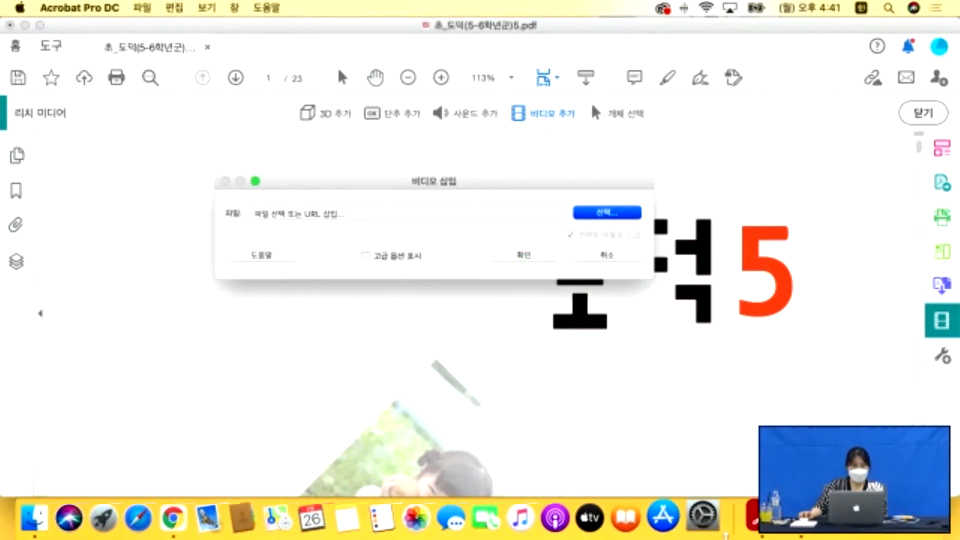
right_click(750, 517)
Force quit the frozen Acrobat and reopen 초_도덕(5-6학년군)5.pdf from the 기초 folder.
click(780, 465)
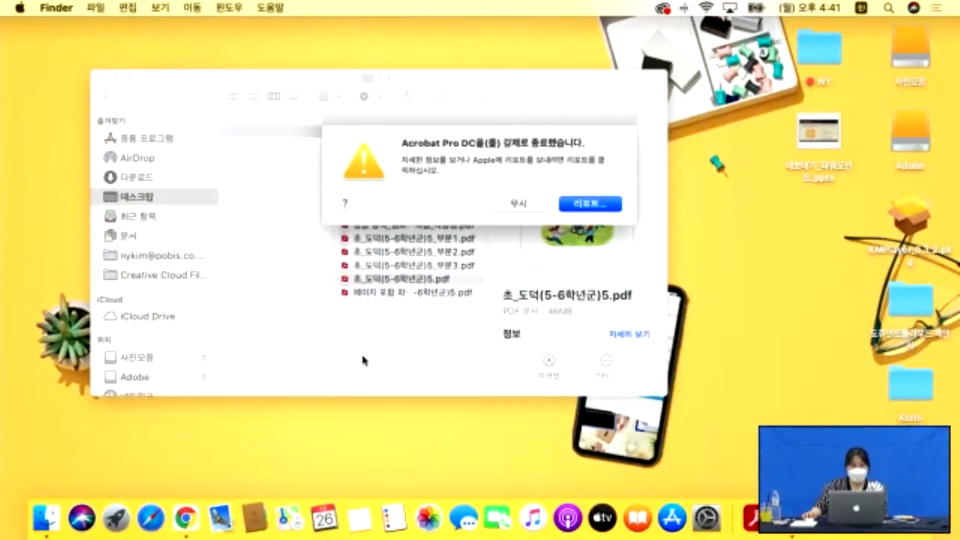
click(535, 208)
click(425, 338)
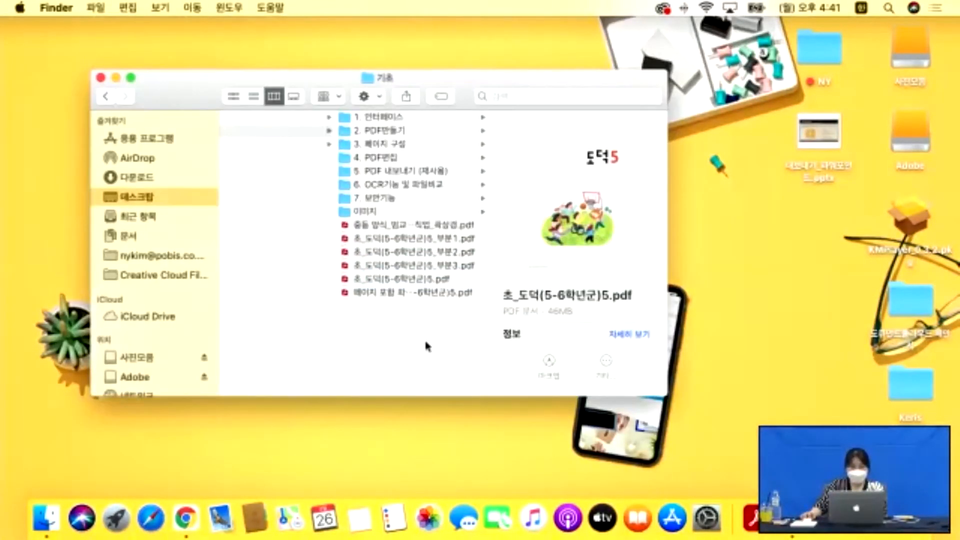
double_click(421, 282)
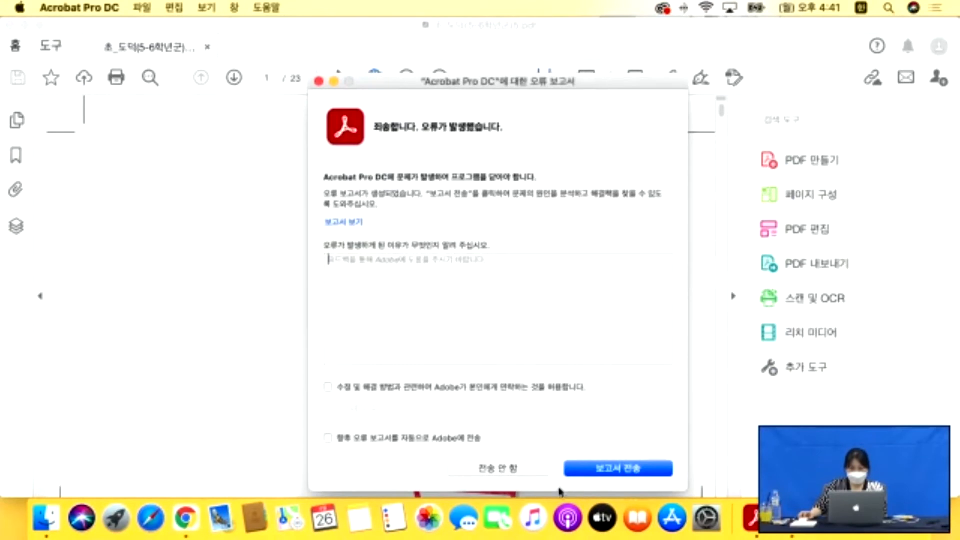
Decline the error report, cancel applying redactions, and close the workbook PDF.
click(496, 470)
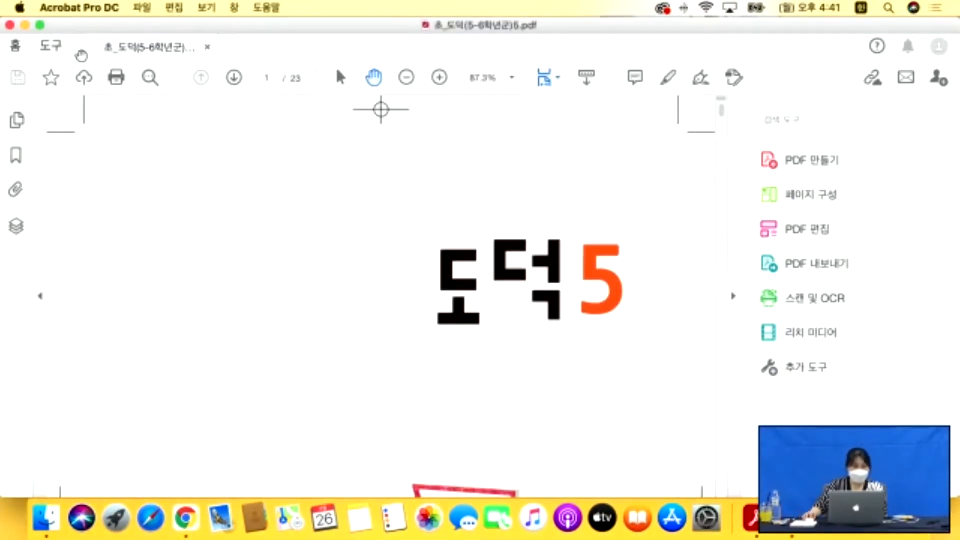
click(52, 47)
click(134, 47)
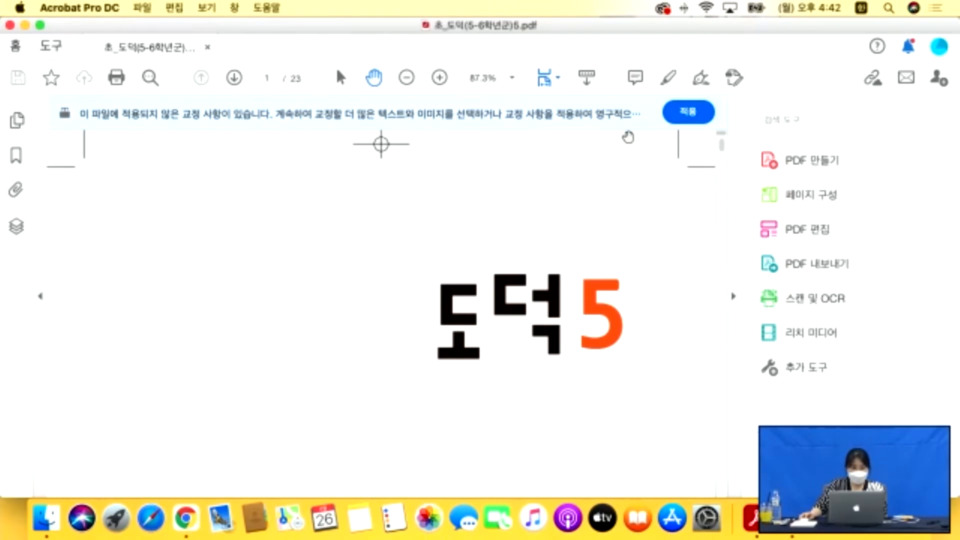
click(688, 112)
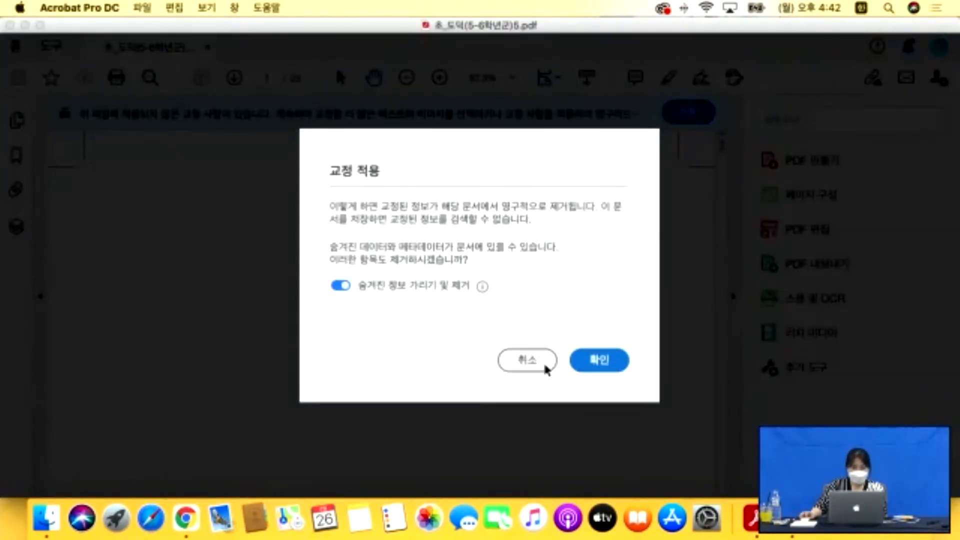
click(529, 359)
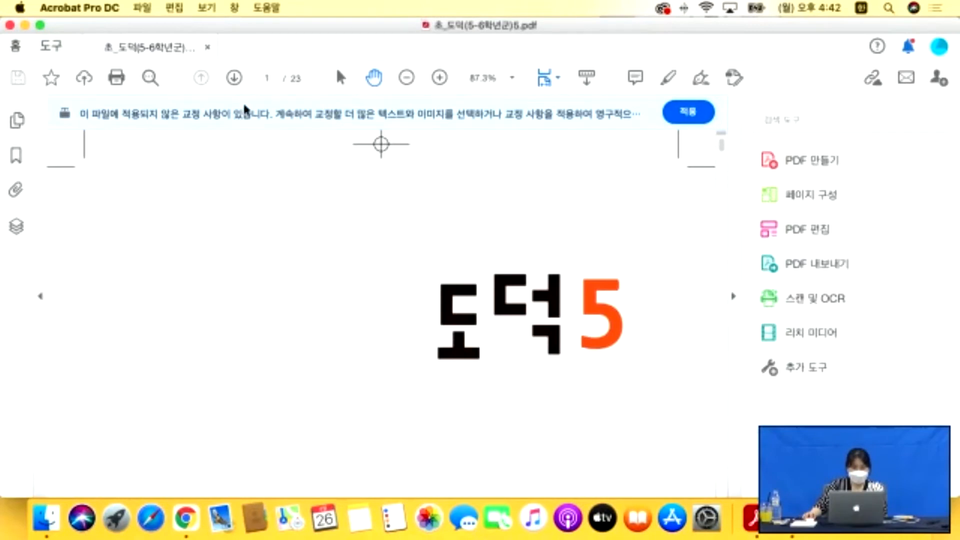
click(208, 47)
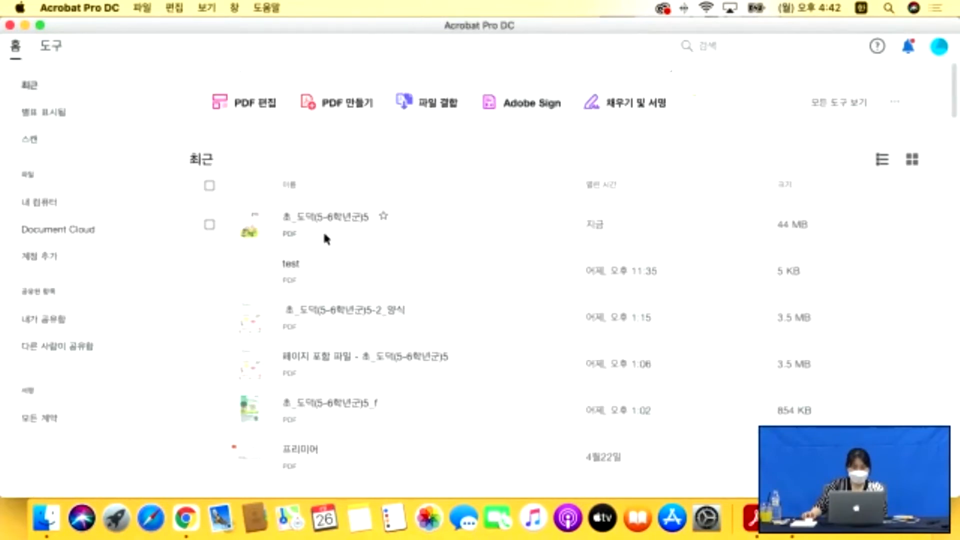
Reopen the recent 초_도덕(5-6학년군)5 file, then close it again.
click(325, 218)
double_click(413, 221)
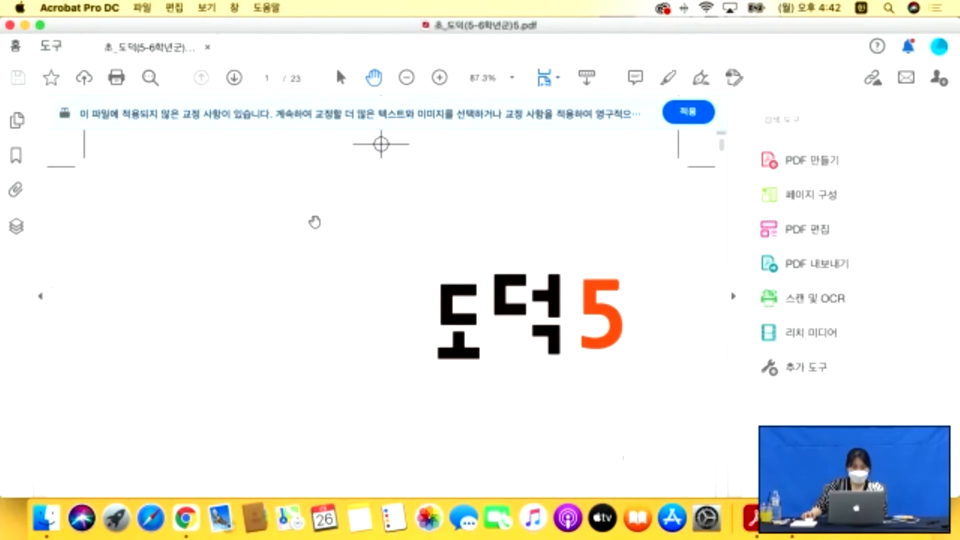
click(207, 47)
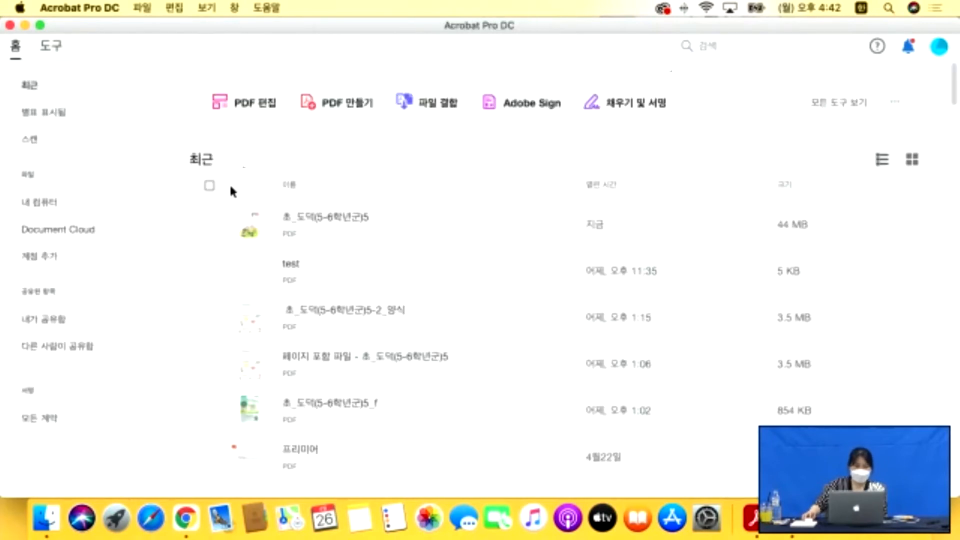
Open 초_도덕(5-6학년군)5_부분2.pdf from Finder in Acrobat and show all tools.
click(48, 518)
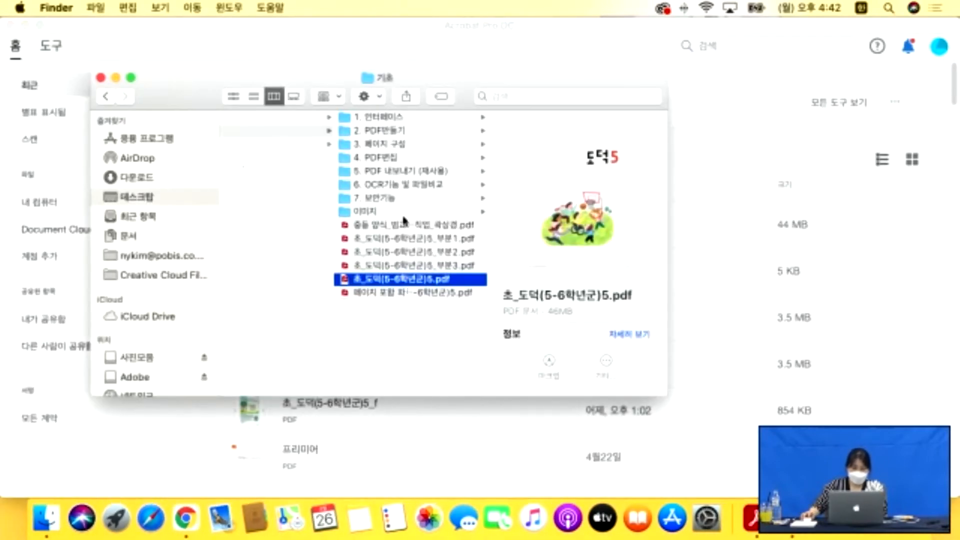
click(399, 254)
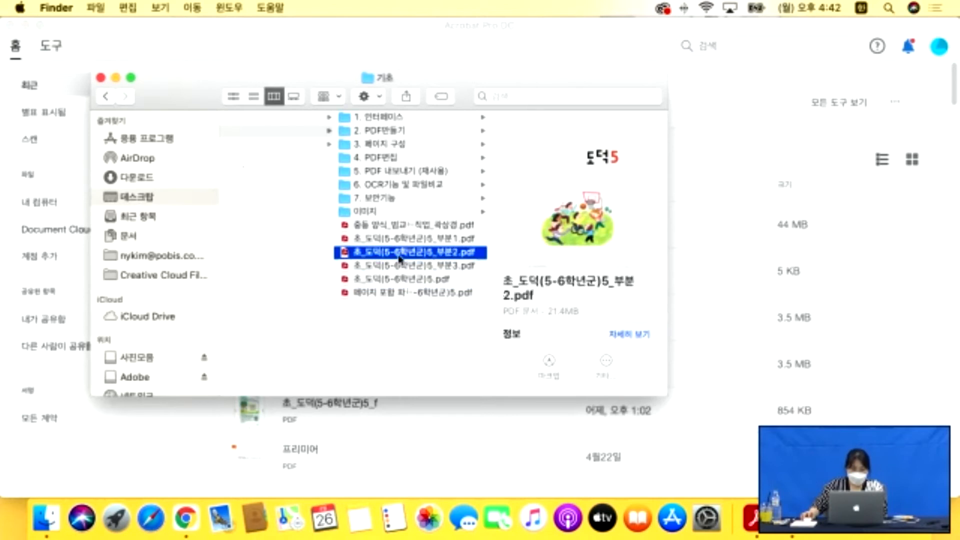
double_click(395, 258)
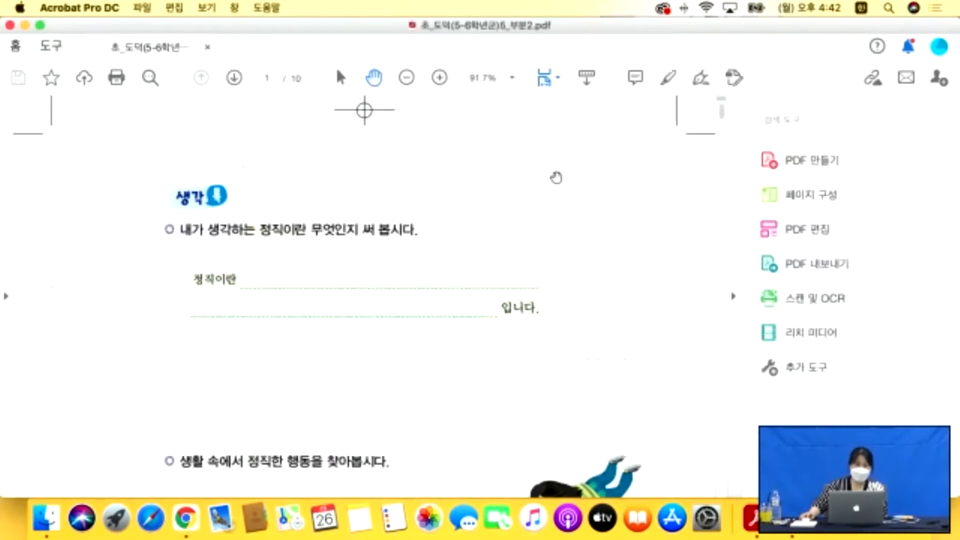
click(51, 46)
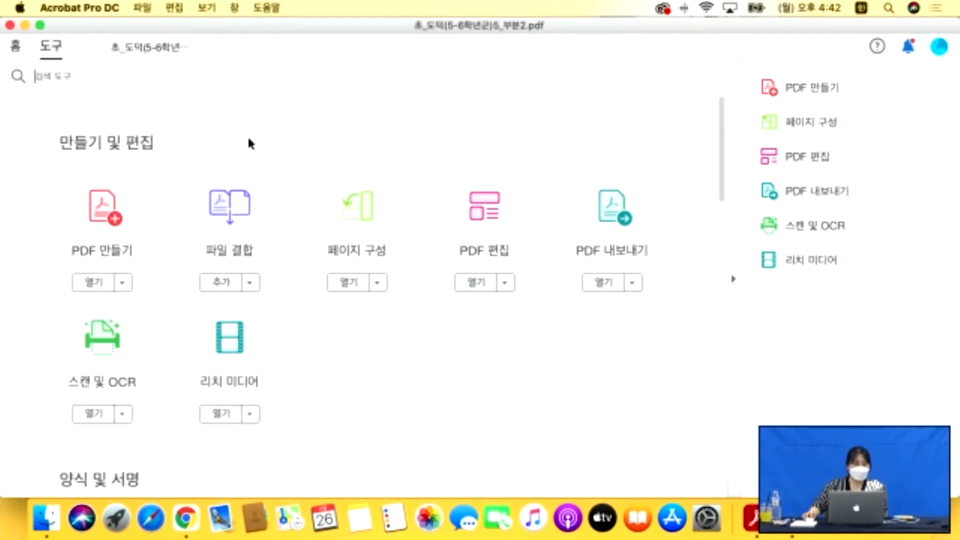
Draw the sound clip's area over the 생각 1 heading, then browse for the audio file.
scroll(247, 134, down, 1)
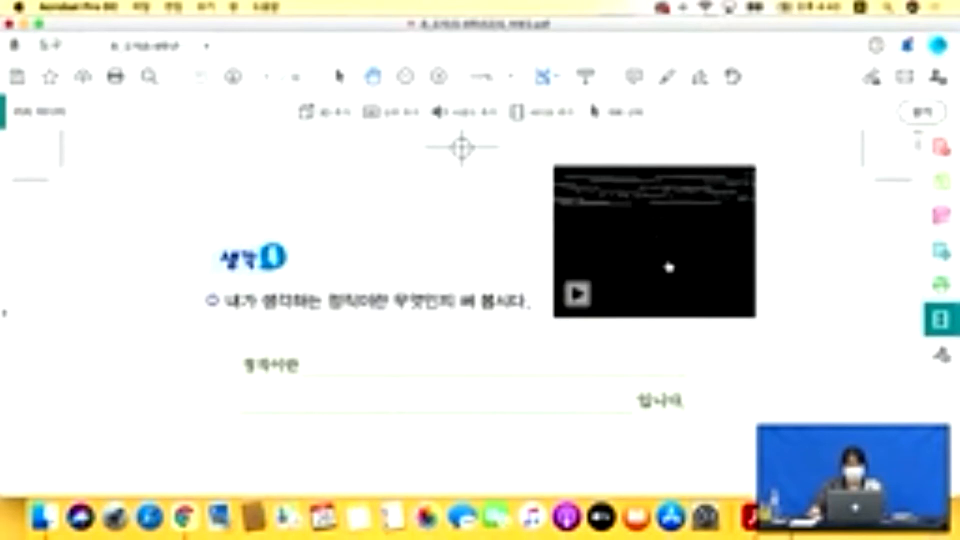
scroll(722, 272, down, 1)
scroll(722, 272, up, 1)
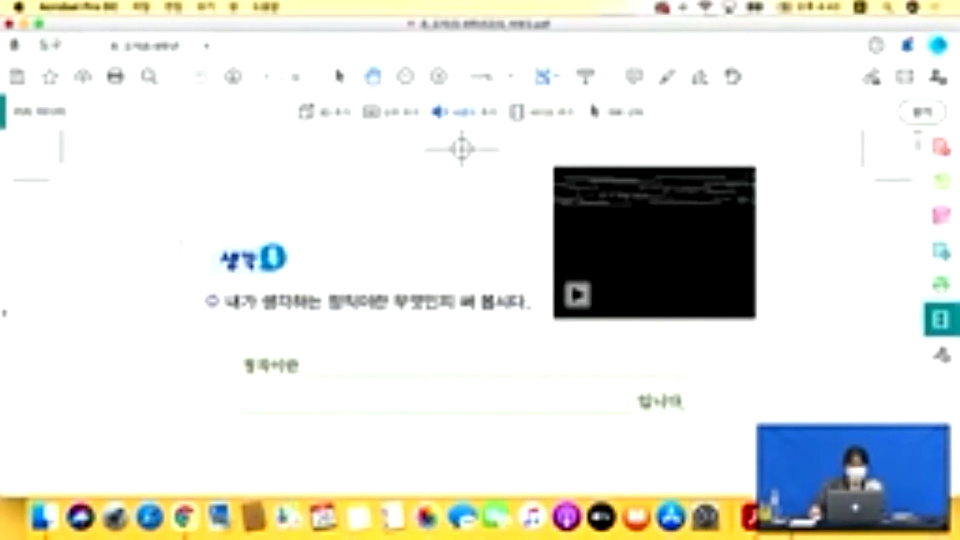
drag(210, 243, 293, 287)
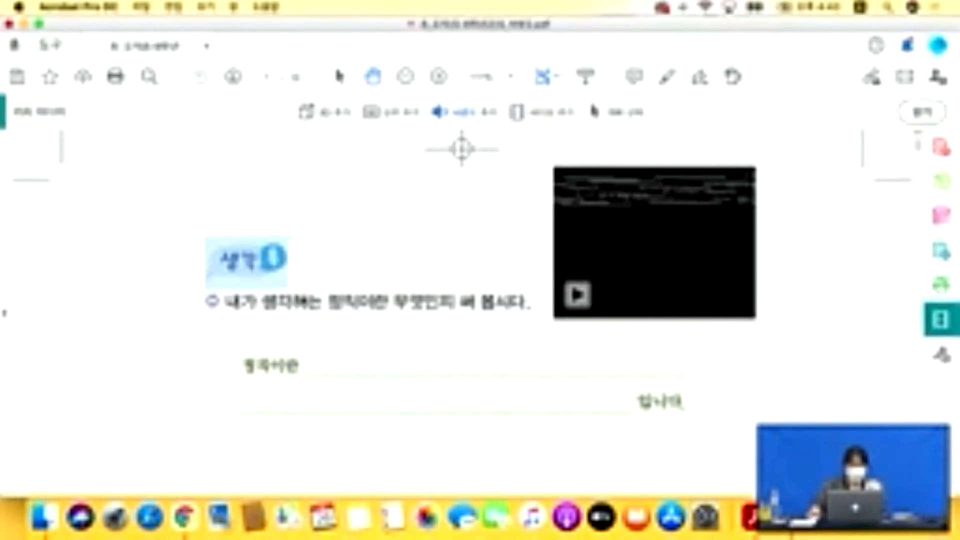
click(649, 245)
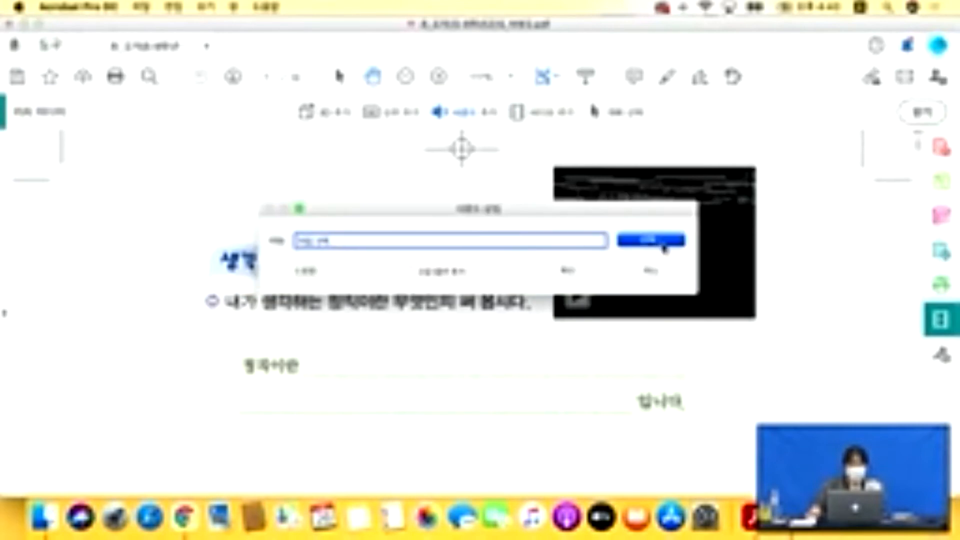
Insert Winner_Winner_Funky_Chicken_Dinner.mp3 into the marked area over 생각 1.
click(554, 205)
key(Return)
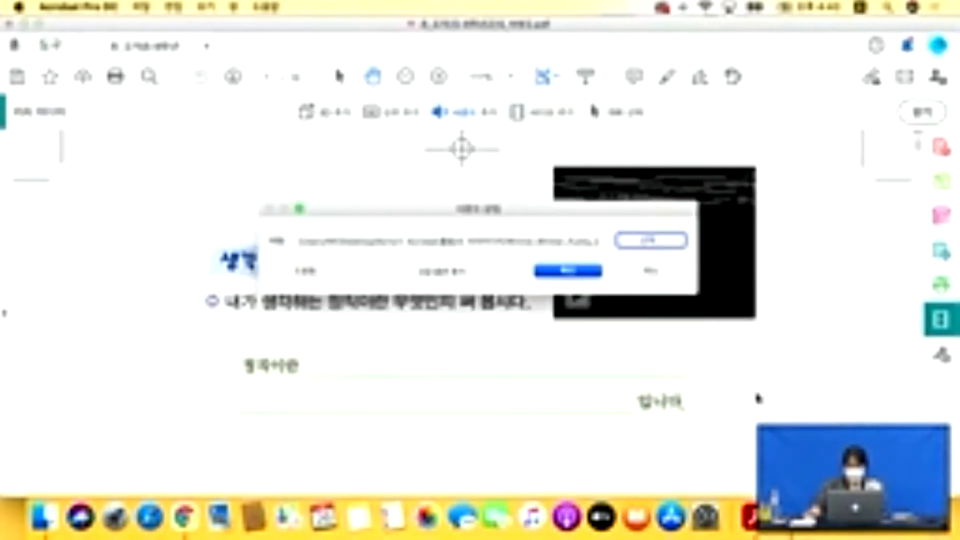
click(583, 274)
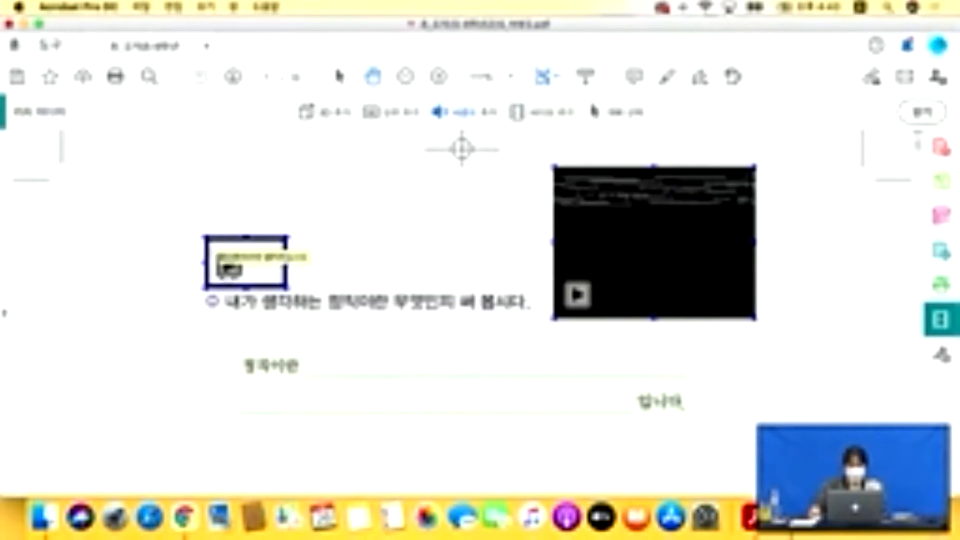
Play the new sound clip with system audio muted, then pause the embedded video.
click(229, 265)
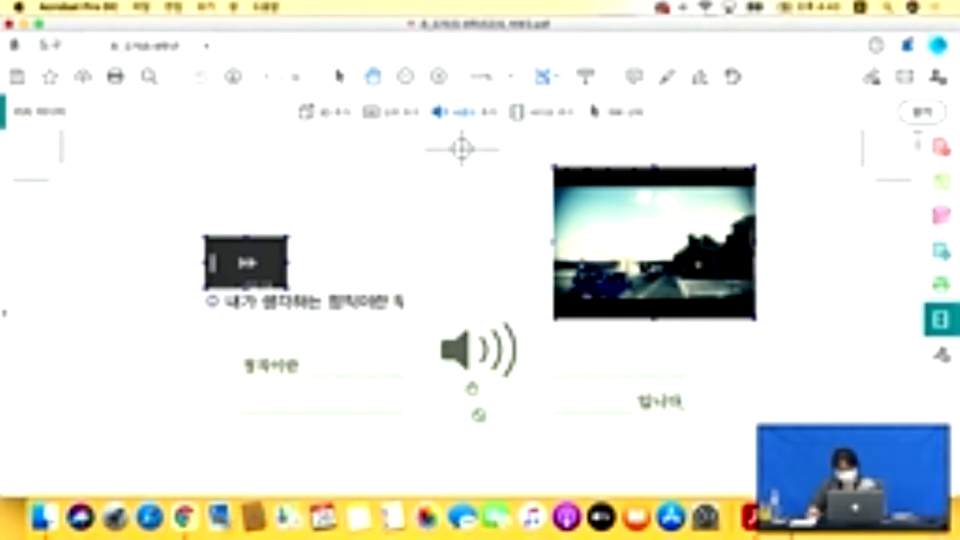
key(XF86AudioMute)
key(XF86AudioMute)
key(XF86AudioMute)
key(XF86AudioMute)
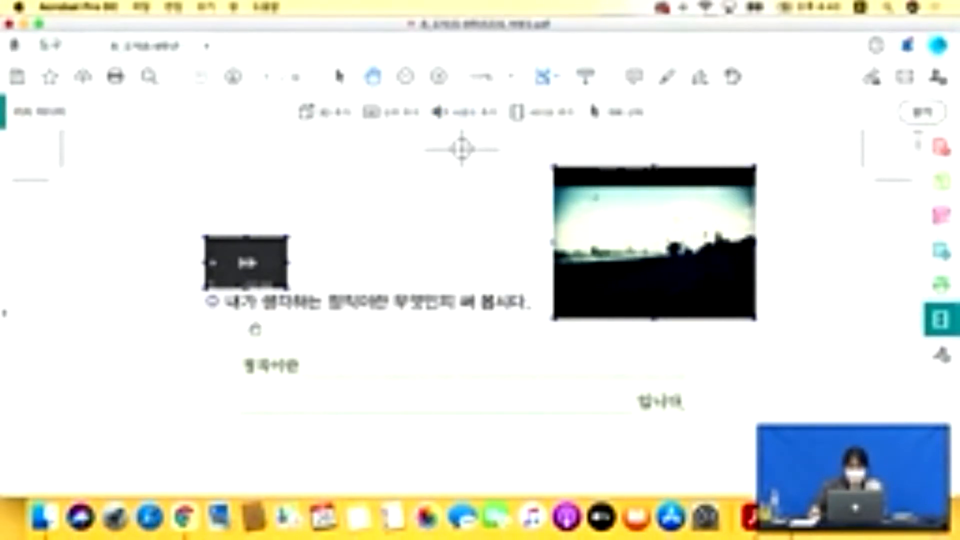
mouse_move(635, 283)
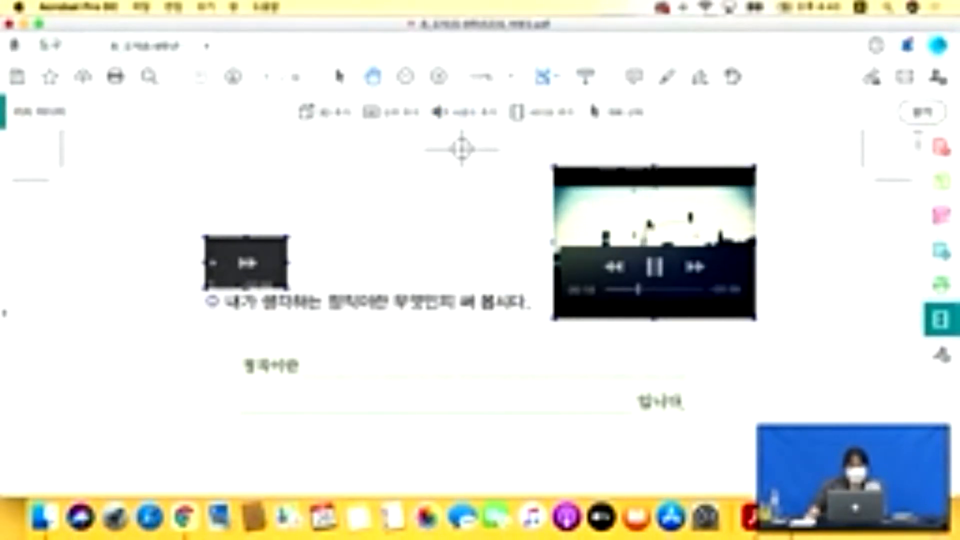
click(656, 268)
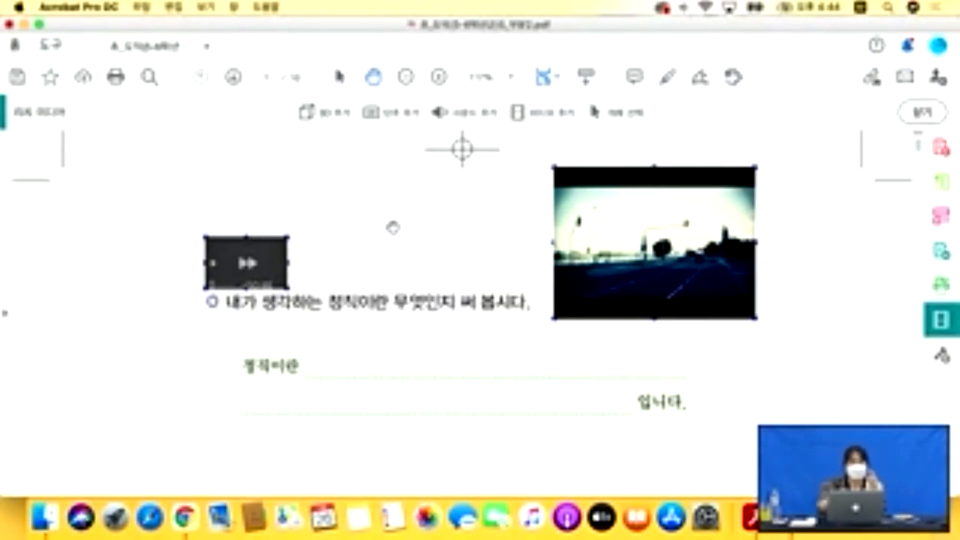
Move the video up-left and enlarge it, and shift the sound clip above the 생각 1 heading.
click(631, 114)
drag(725, 276, 618, 253)
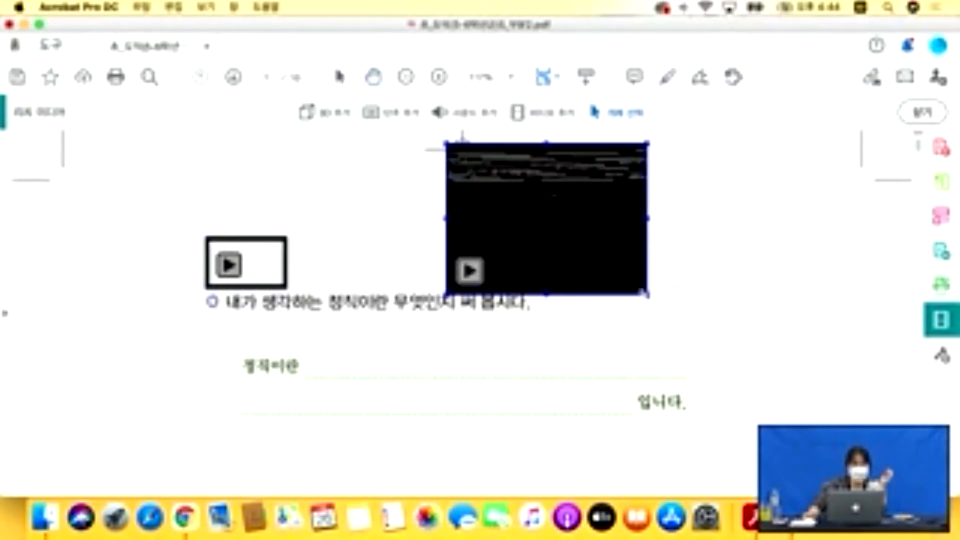
drag(648, 295, 838, 388)
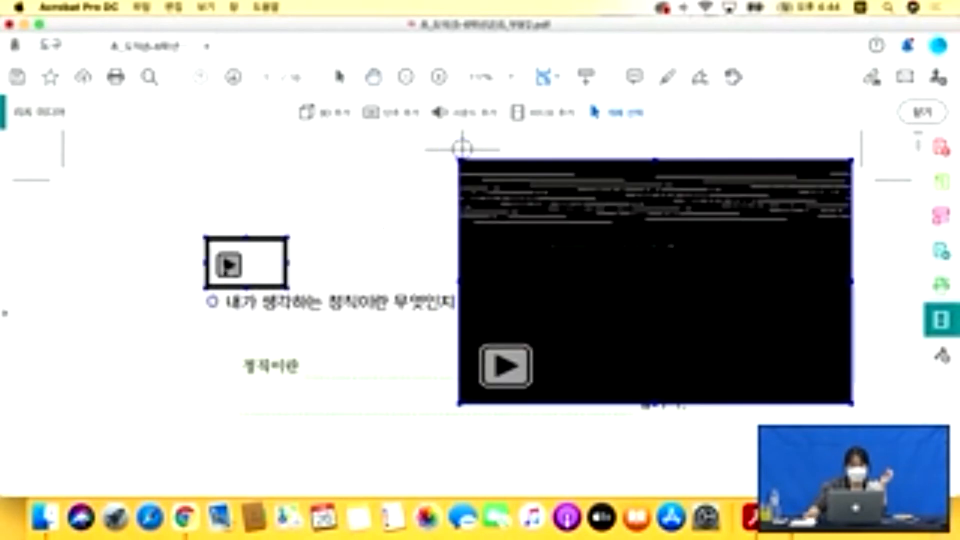
drag(227, 270, 268, 215)
click(322, 259)
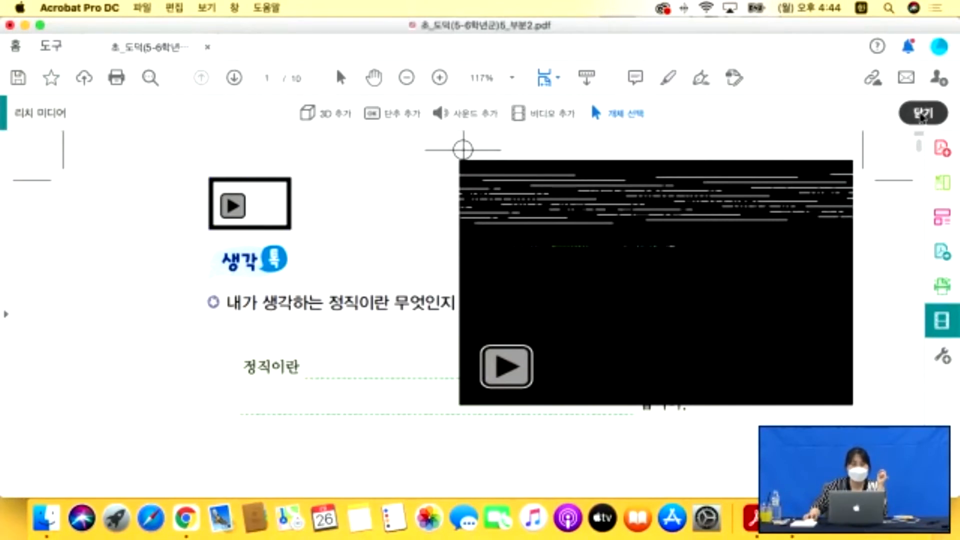
click(922, 114)
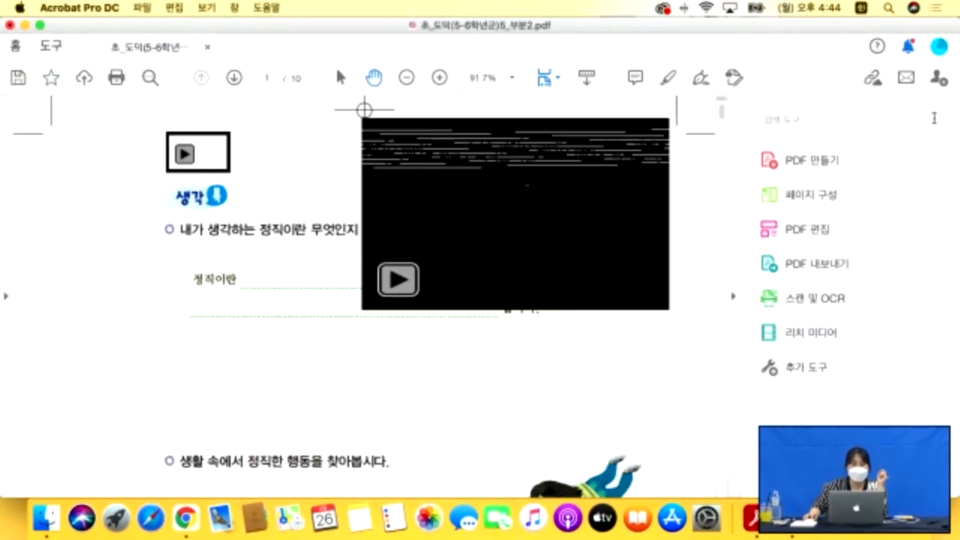
Open 초_도덕(5-6학년군)5-2_양식.pdf from Finder's 활용 > 5. 양식 folder.
click(58, 521)
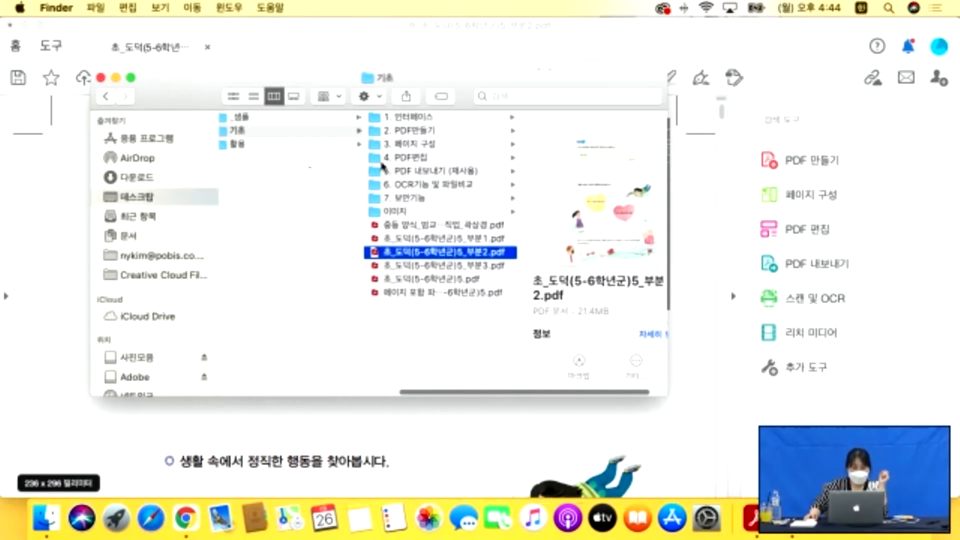
click(240, 145)
click(404, 173)
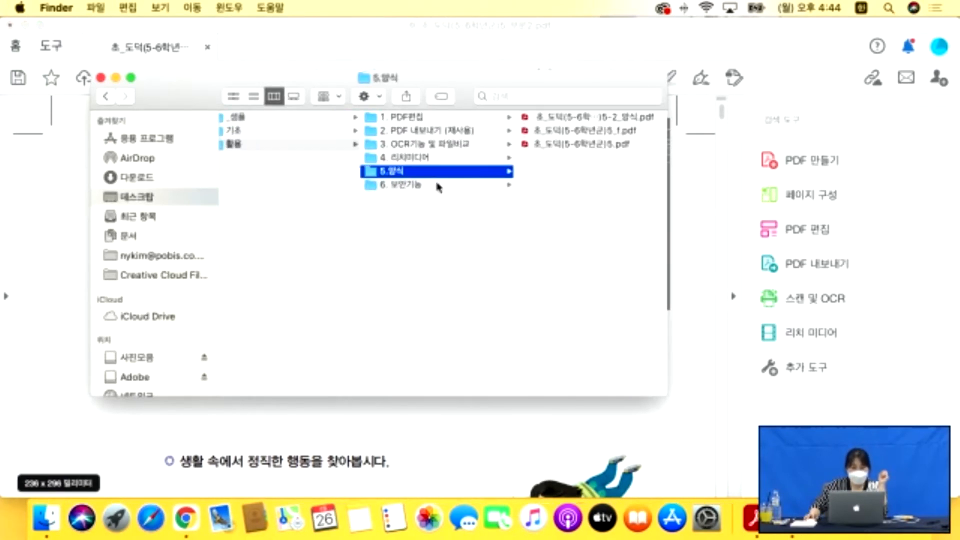
click(591, 145)
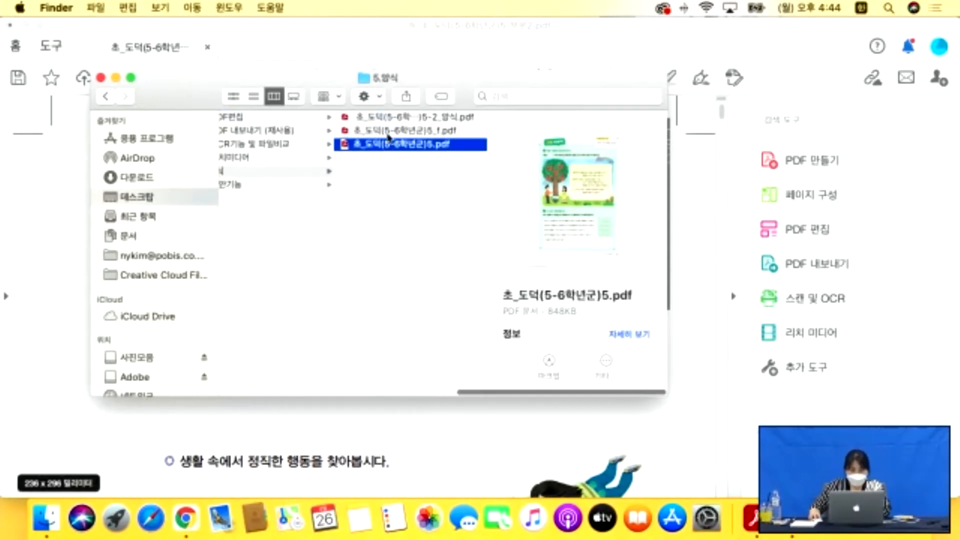
click(397, 118)
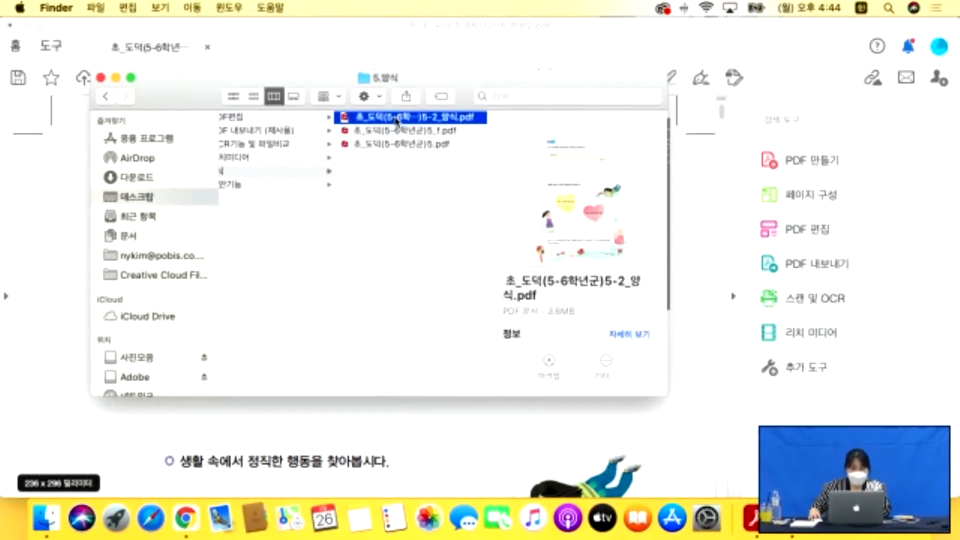
double_click(418, 124)
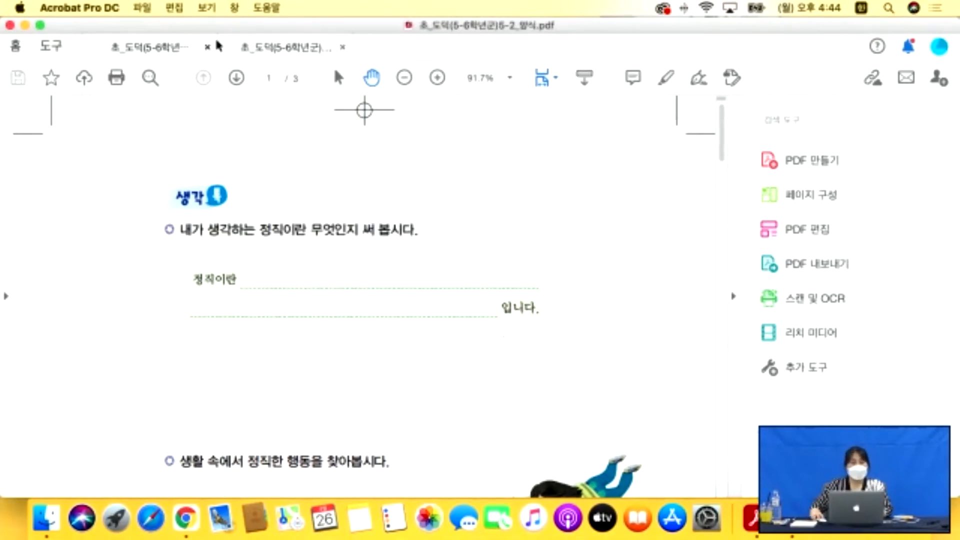
Close the earlier worksheet without saving and scroll through the 5-2_양식 pages.
click(448, 203)
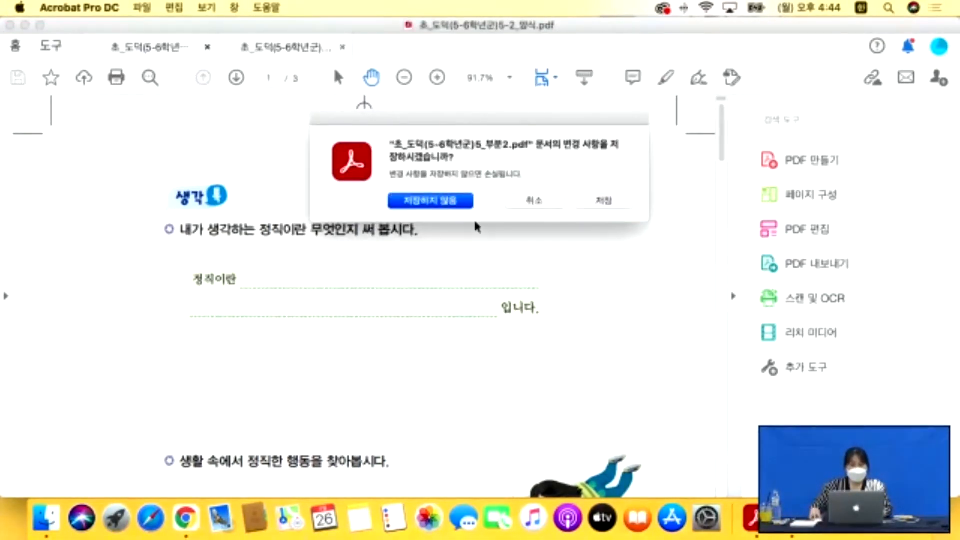
scroll(483, 222, down, 12)
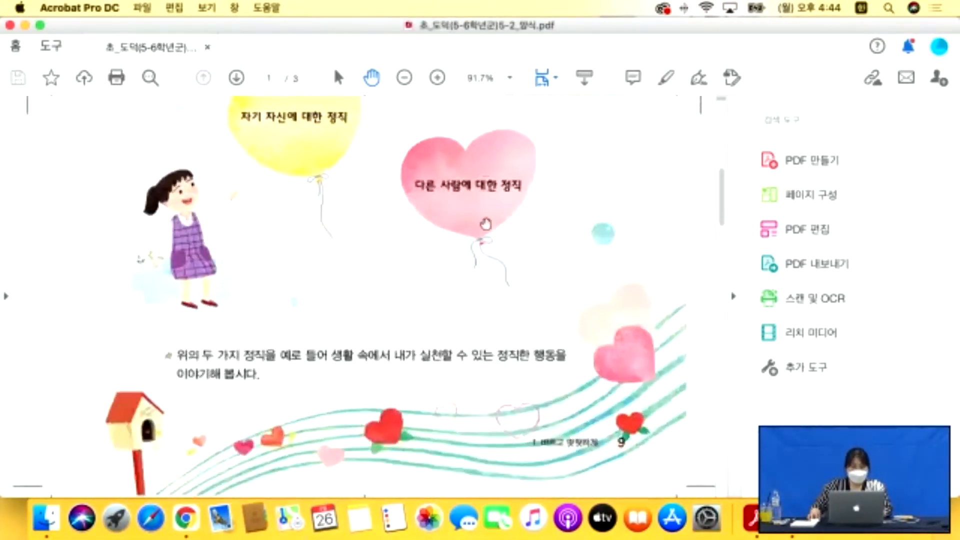
scroll(486, 224, down, 12)
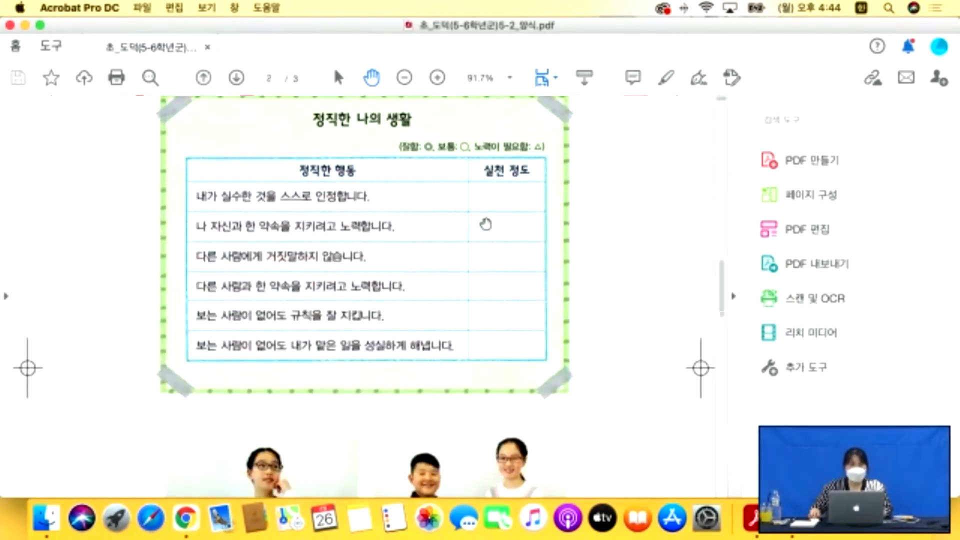
scroll(486, 224, down, 5)
scroll(487, 224, up, 2)
scroll(486, 224, up, 20)
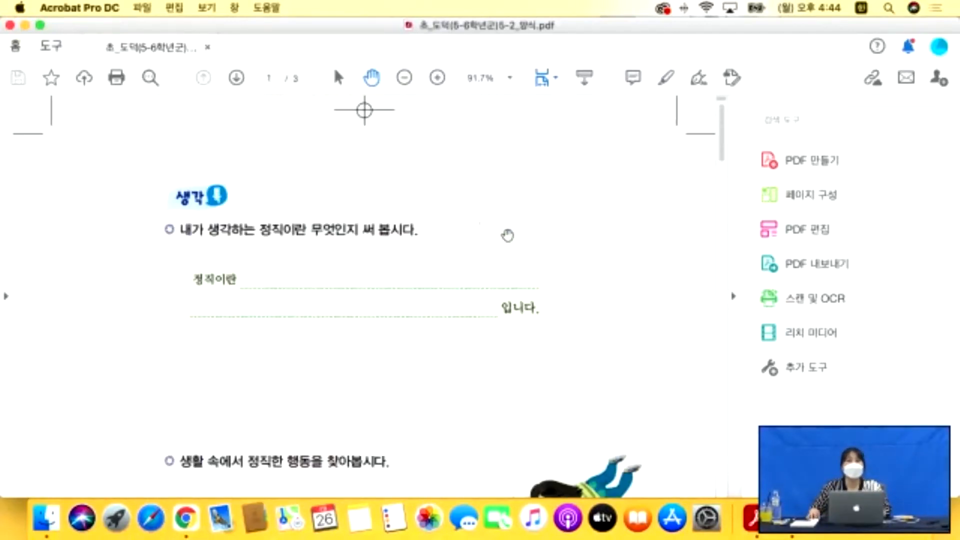
scroll(505, 240, down, 1)
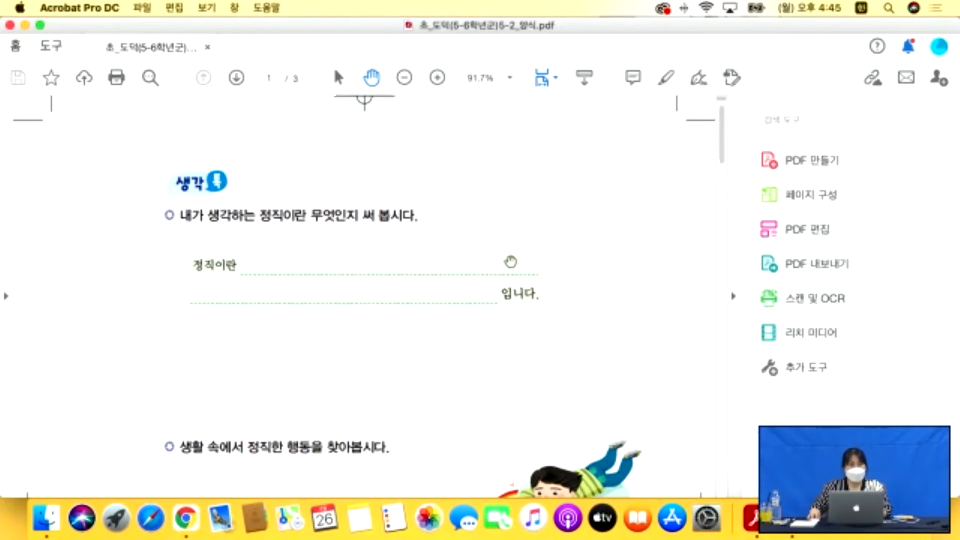
scroll(356, 263, down, 5)
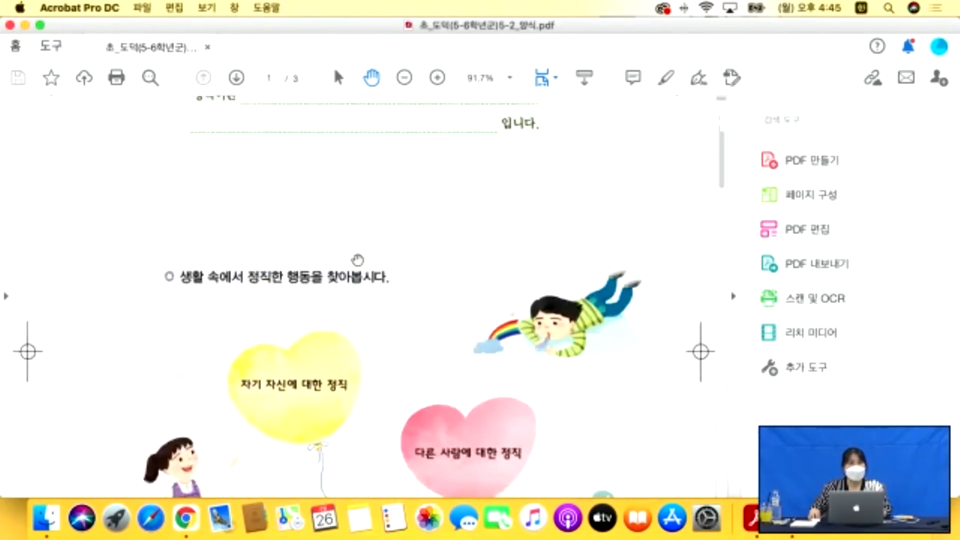
scroll(358, 260, down, 1)
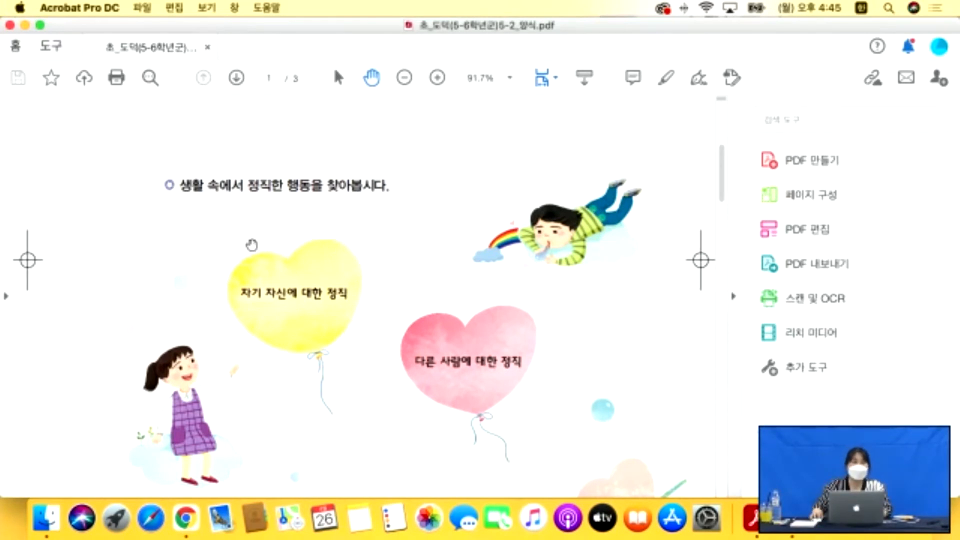
scroll(258, 248, down, 3)
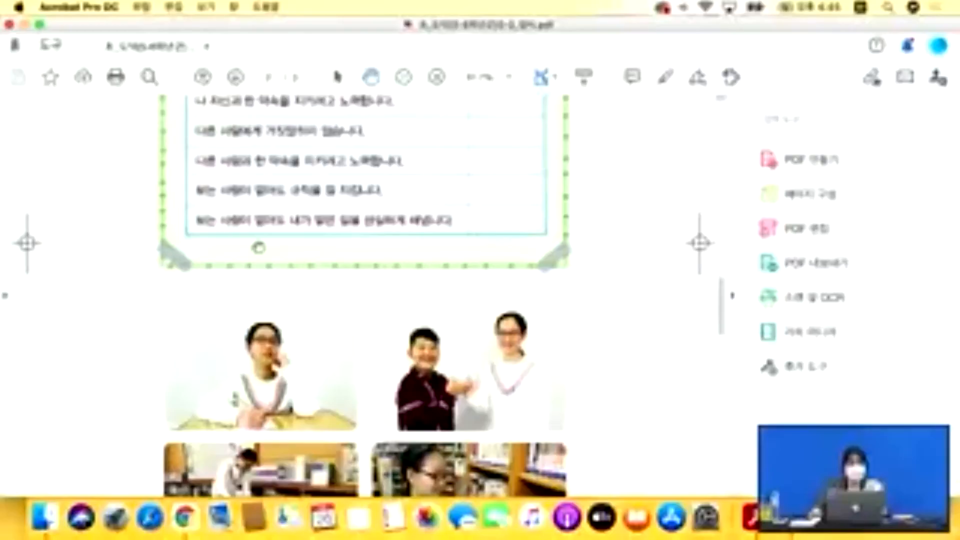
scroll(260, 246, up, 13)
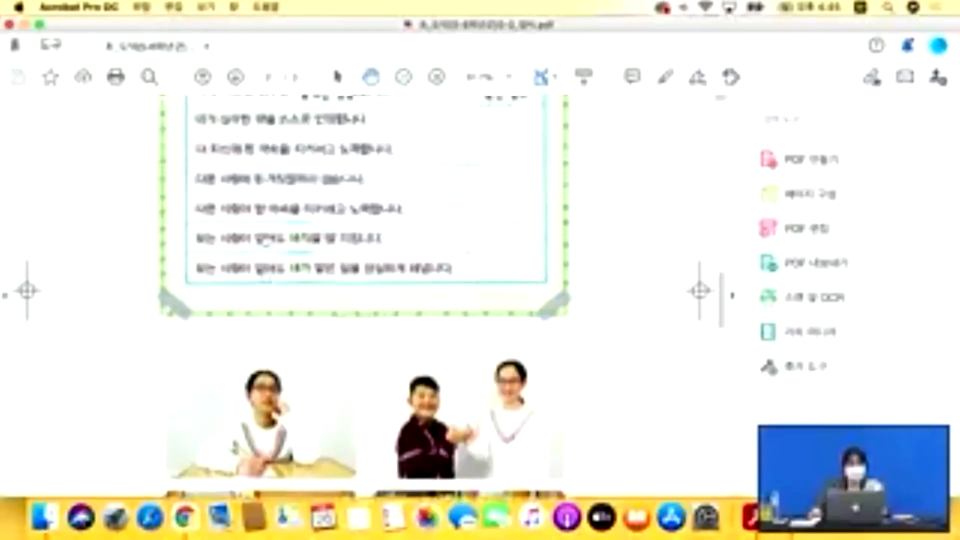
scroll(265, 241, down, 15)
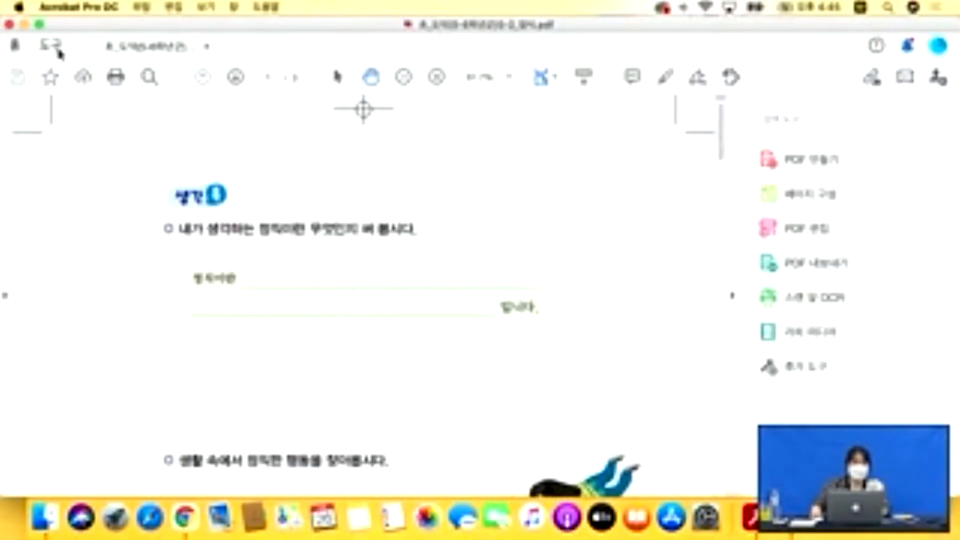
Show the Tools overview scrolled down to Forms & Signatures.
click(56, 50)
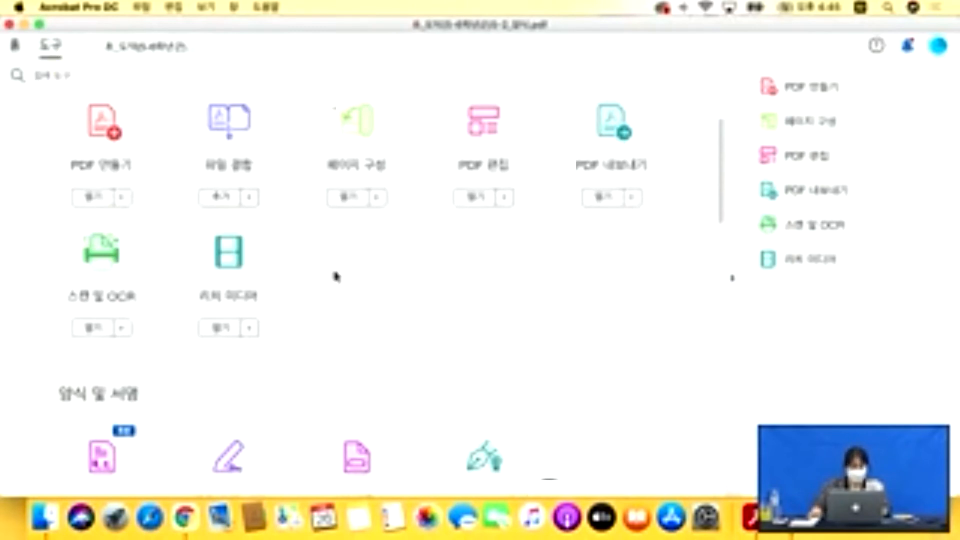
scroll(334, 282, down, 3)
scroll(334, 282, down, 2)
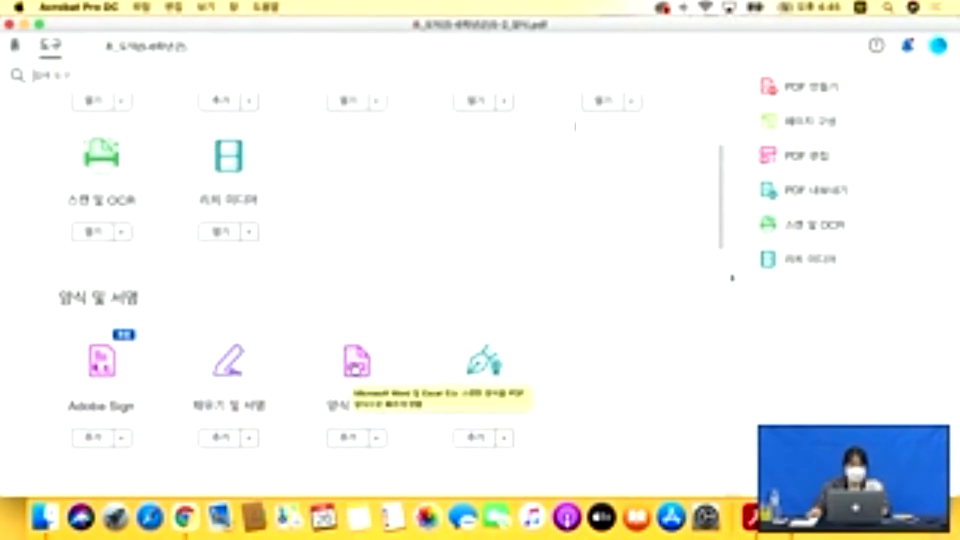
click(356, 373)
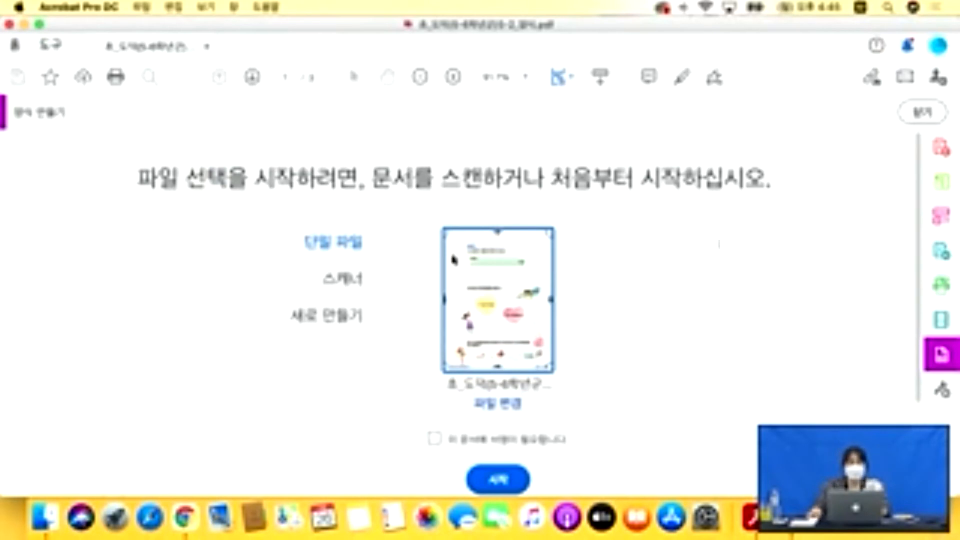
scroll(783, 331, down, 2)
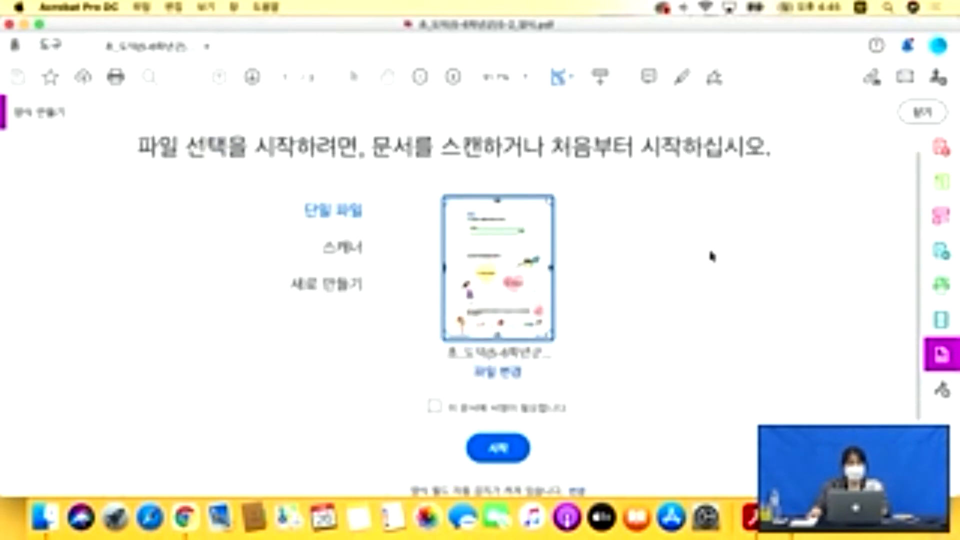
scroll(686, 296, down, 1)
scroll(686, 299, up, 2)
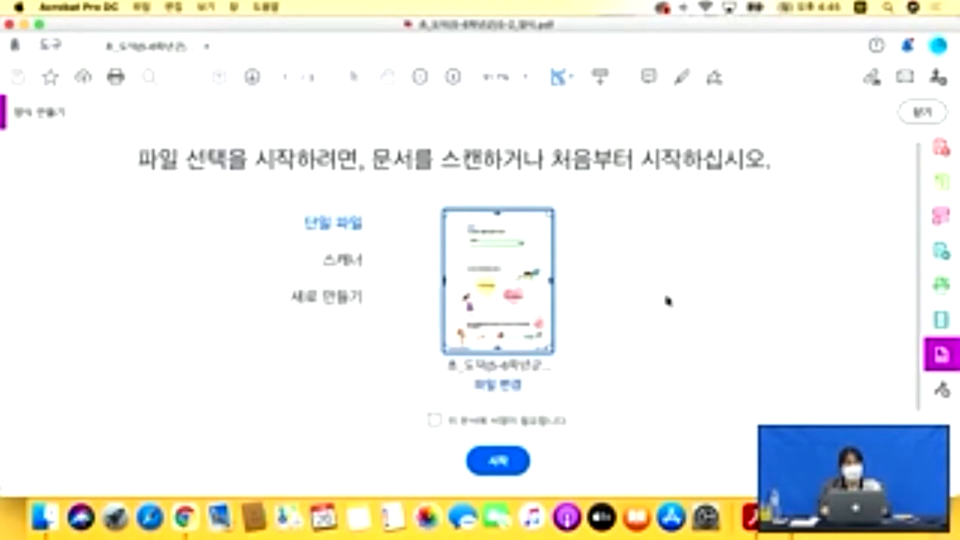
Start Prepare Form and delete the two auto-detected fields beside 정직이란 on page 1.
click(498, 460)
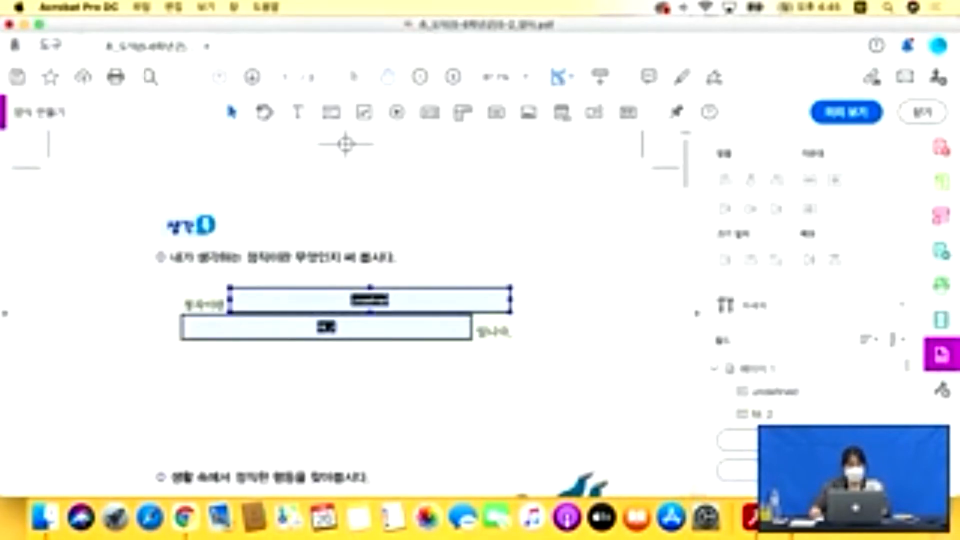
scroll(386, 296, down, 10)
scroll(365, 278, down, 10)
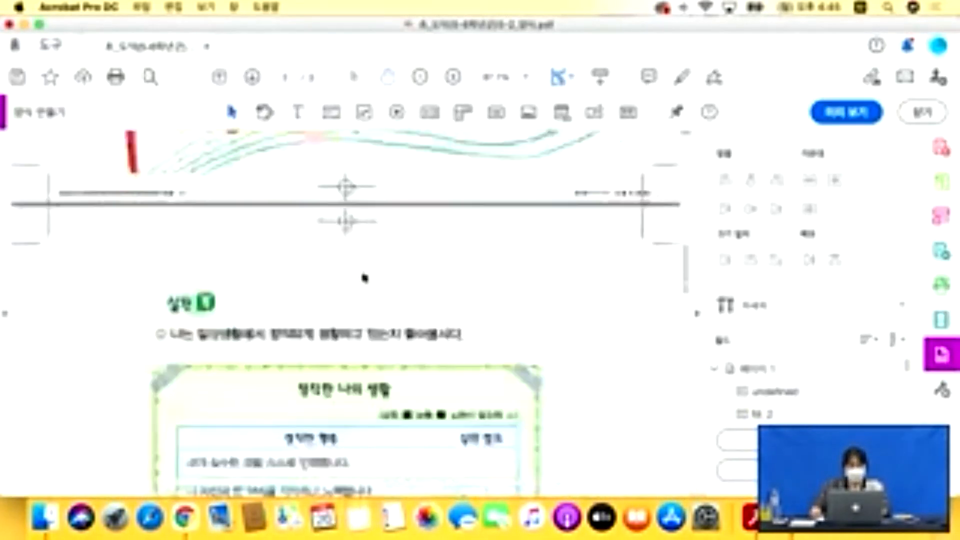
scroll(365, 278, down, 15)
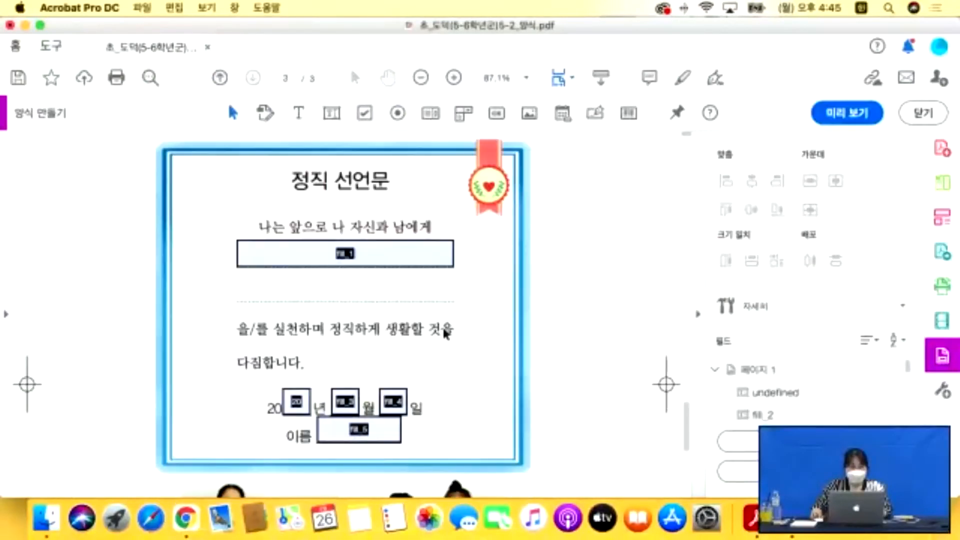
scroll(425, 350, down, 2)
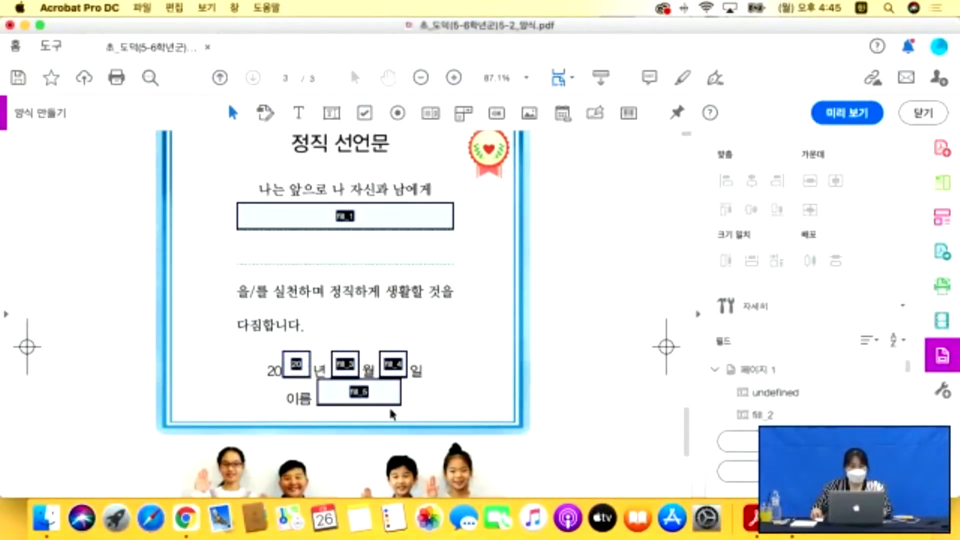
scroll(389, 407, down, 12)
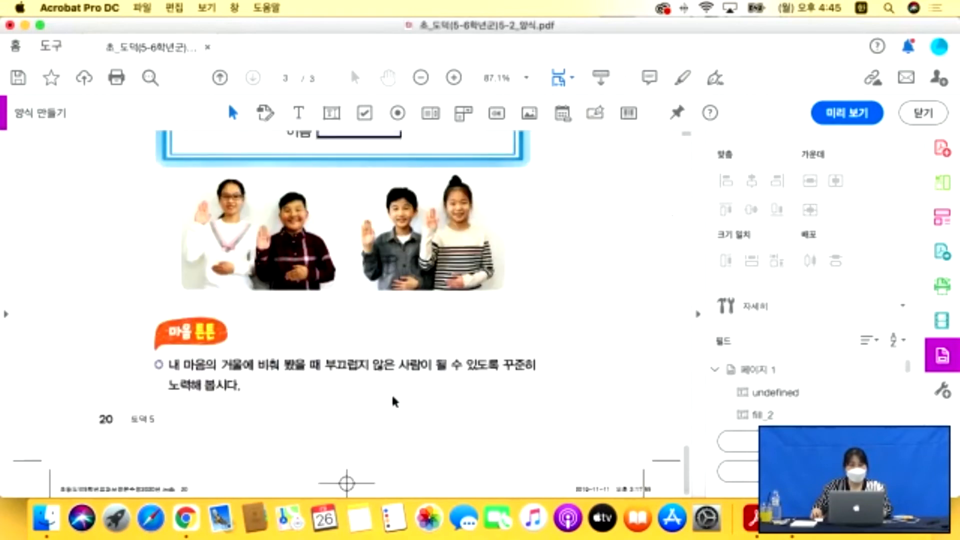
drag(687, 469, 691, 155)
drag(570, 359, 150, 259)
key(Delete)
Delete the day, month, year and name fields from the page 3 declaration.
scroll(383, 297, down, 15)
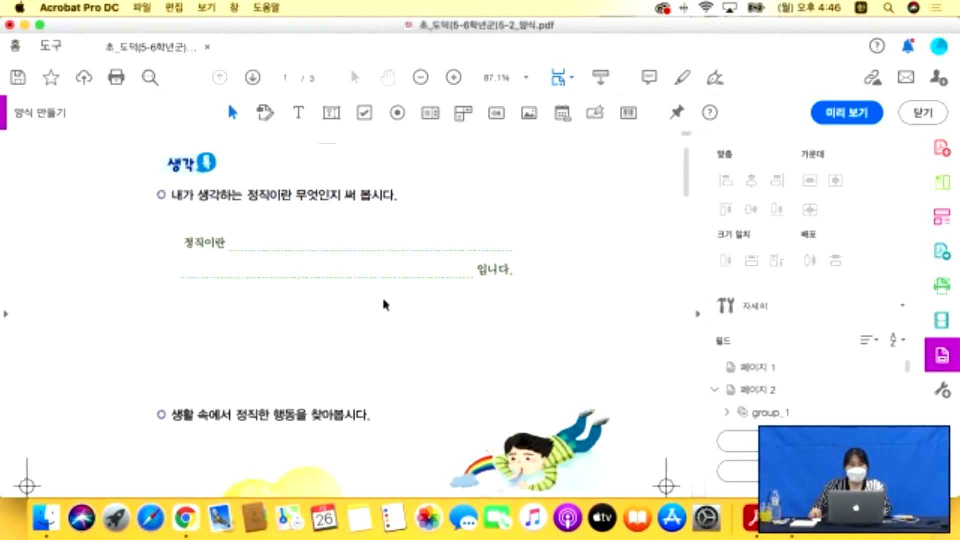
scroll(391, 297, down, 15)
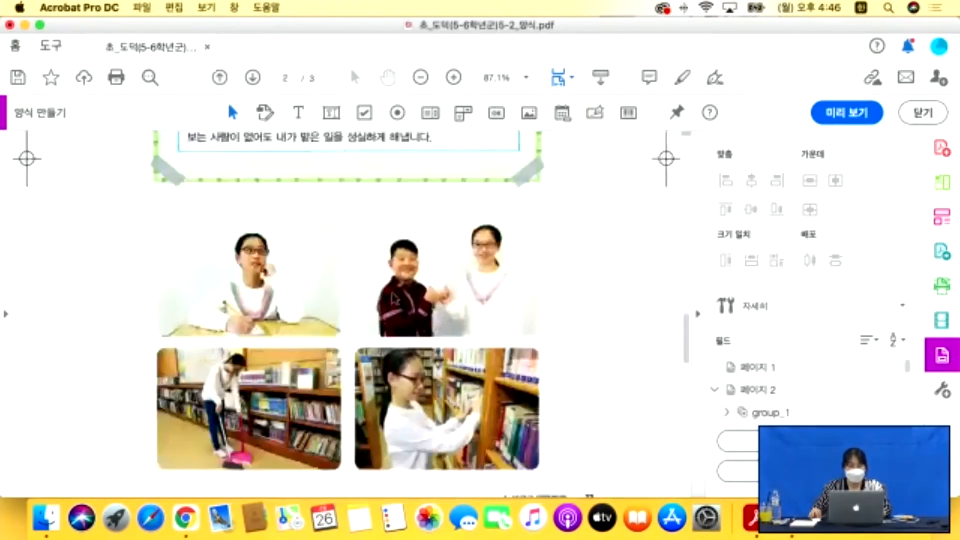
click(393, 273)
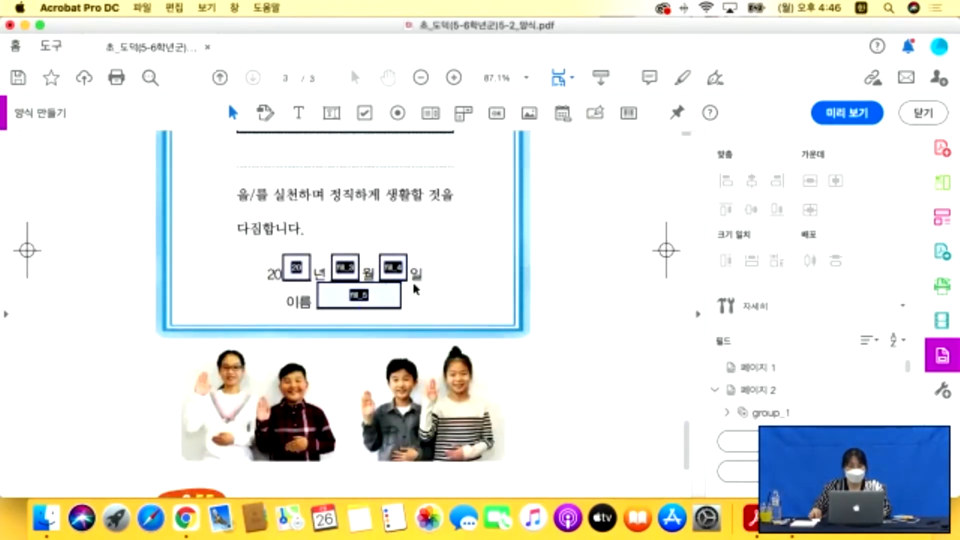
key(Delete)
click(348, 268)
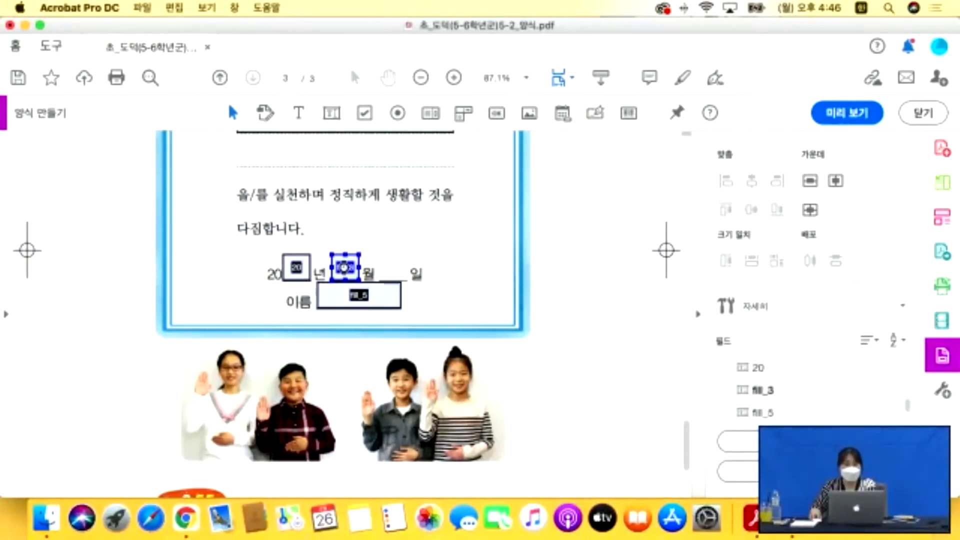
key(Delete)
click(299, 269)
key(Delete)
key(Delete)
scroll(332, 288, up, 5)
scroll(333, 291, up, 1)
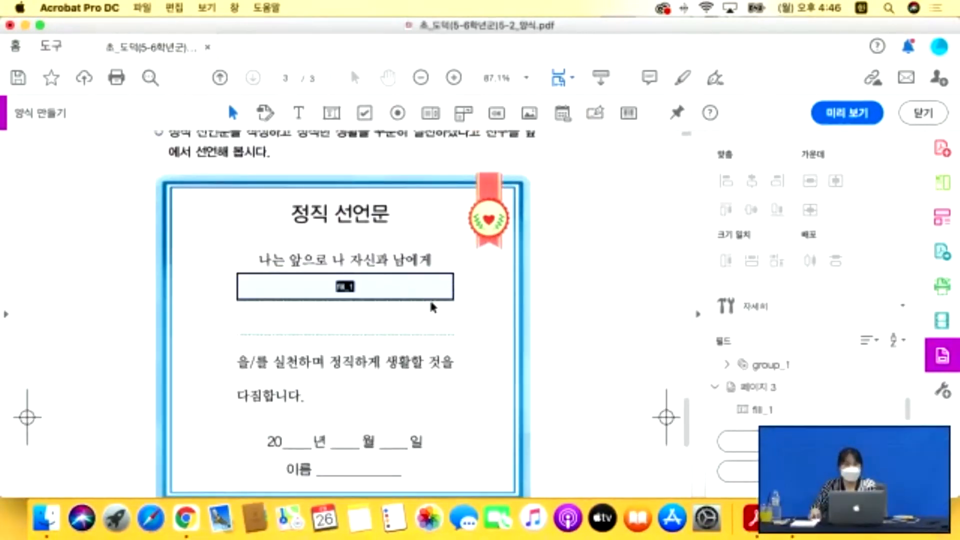
Leave content editing and scroll back to the 정직이란 answer lines on page 1.
click(419, 292)
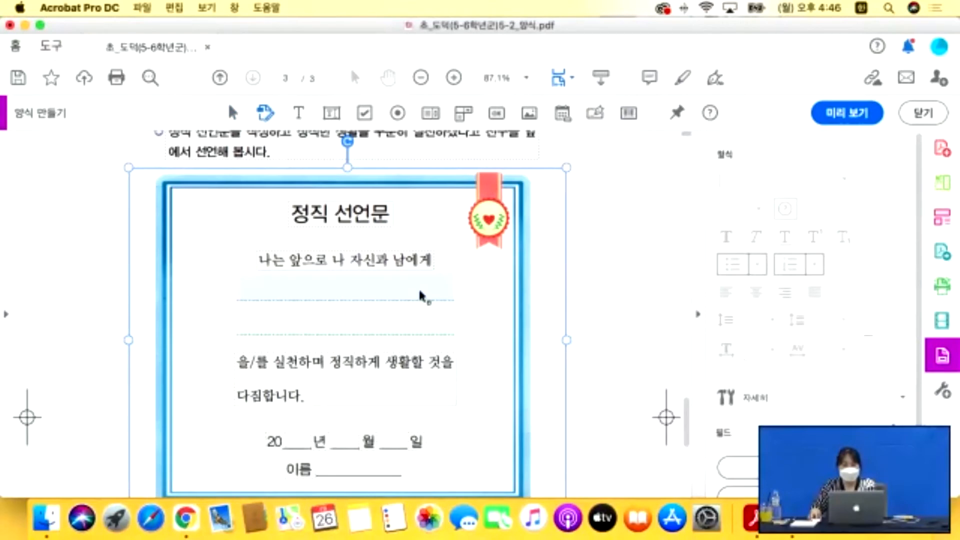
key(Escape)
scroll(425, 296, up, 20)
scroll(426, 300, up, 10)
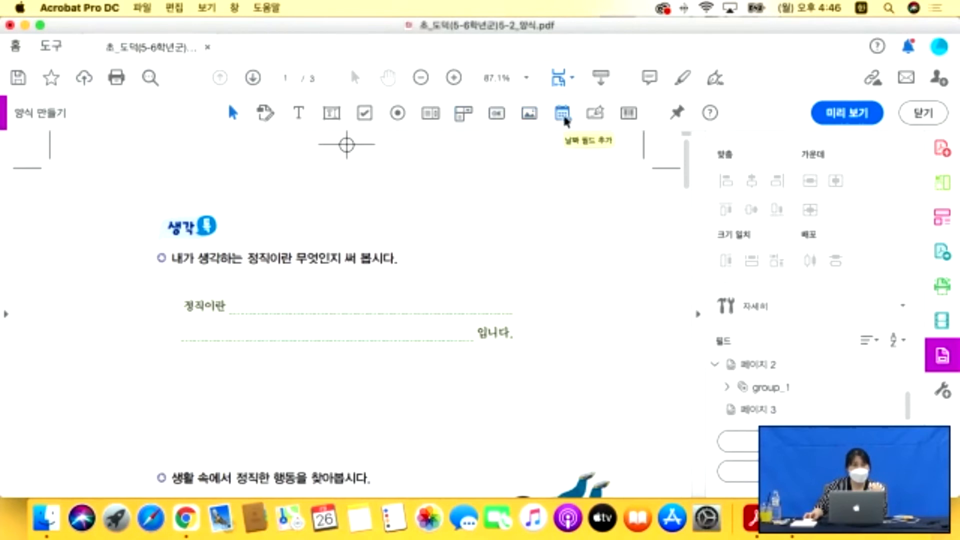
Draw a text field named 정직이란 across the honesty answer line and open All Properties.
click(331, 113)
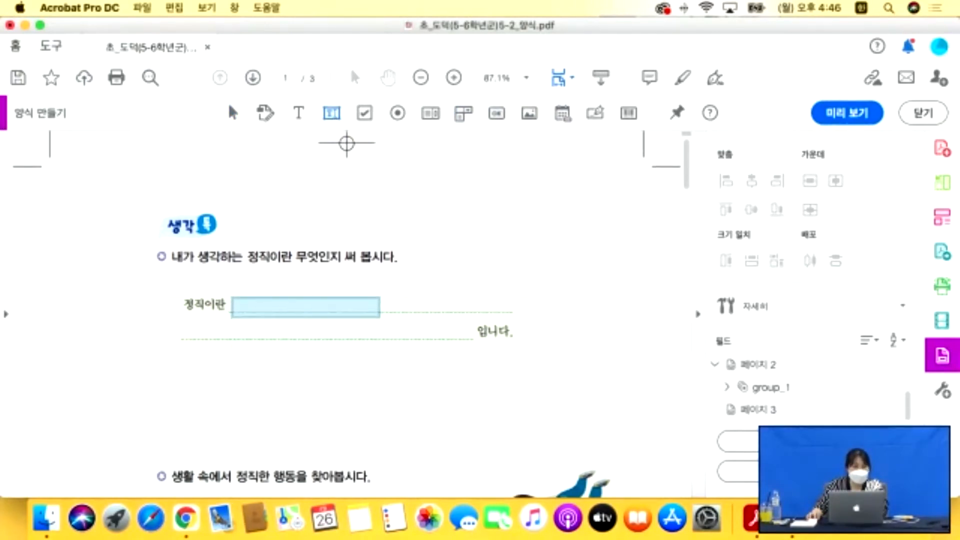
drag(232, 294, 468, 341)
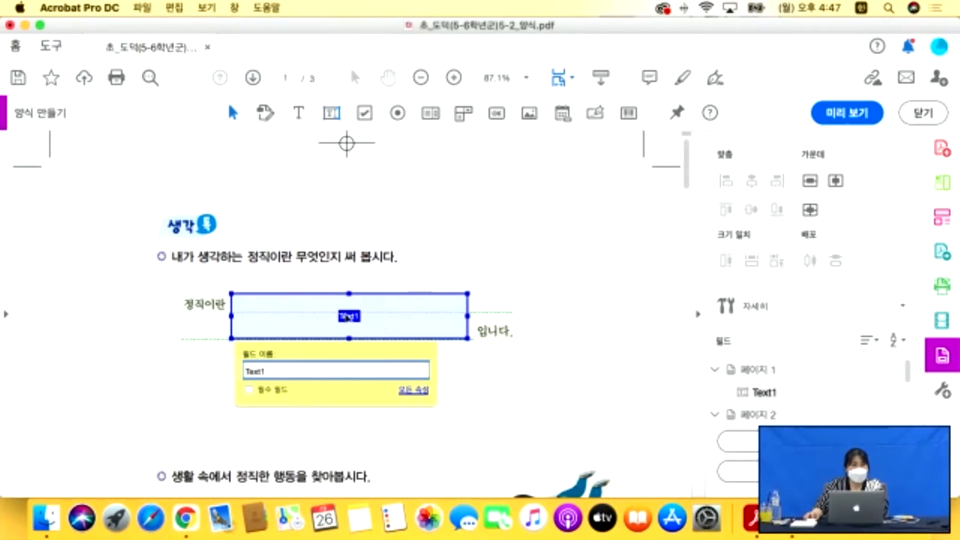
drag(284, 373, 239, 376)
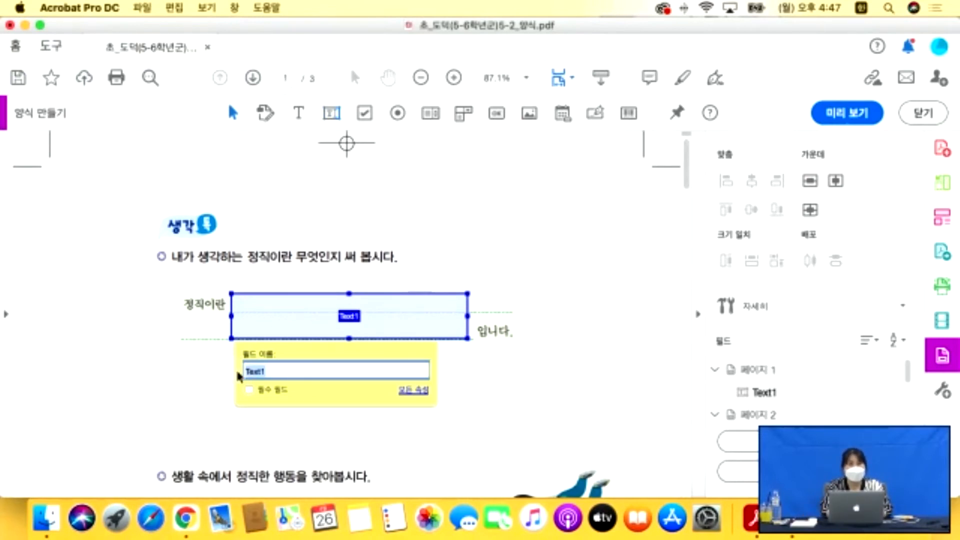
text(정직이란)
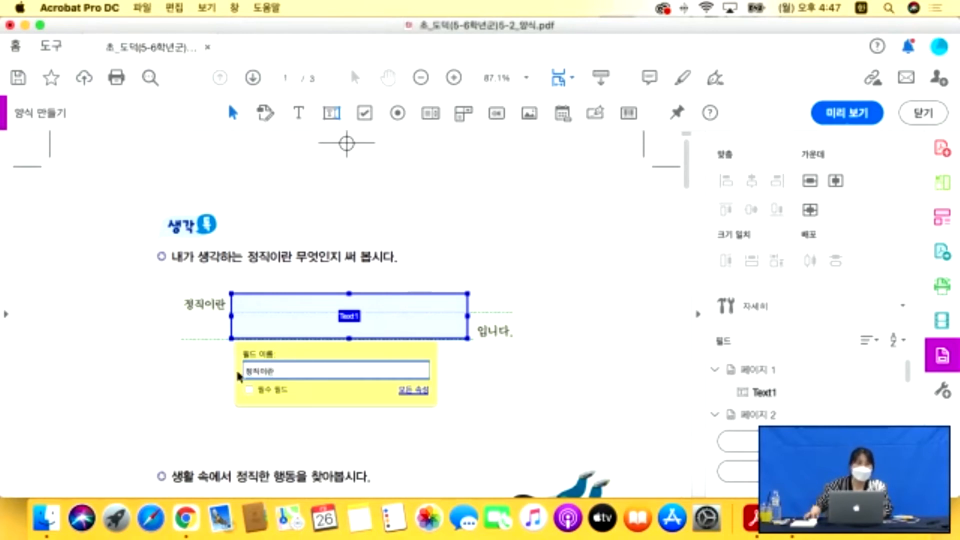
click(412, 390)
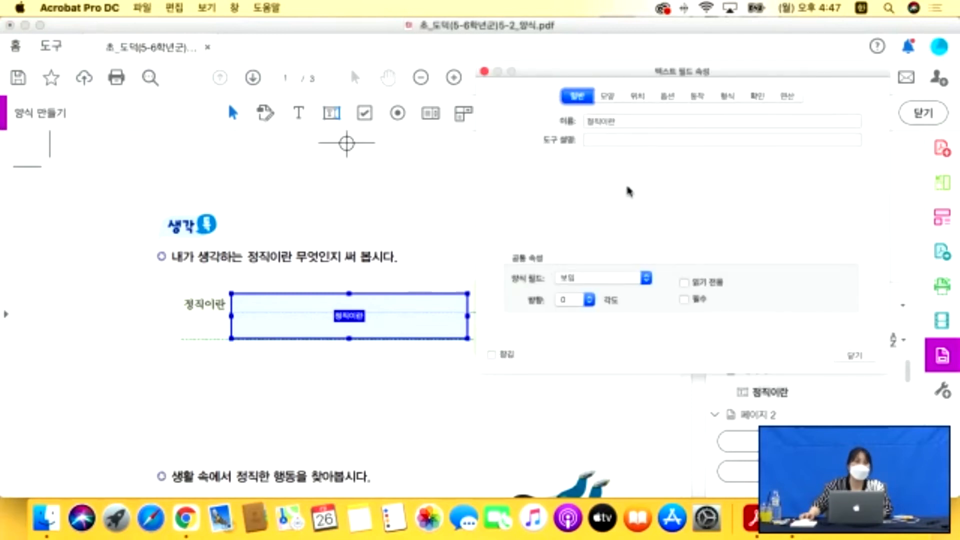
Give the 정직이란 field Adobe 고딕 Std L, size 10, black text, then preview the form.
double_click(609, 100)
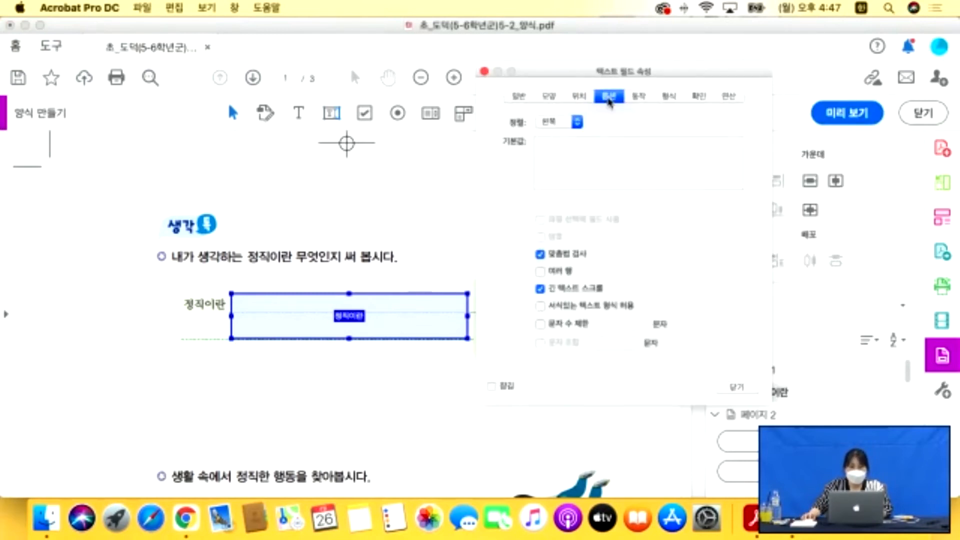
click(551, 96)
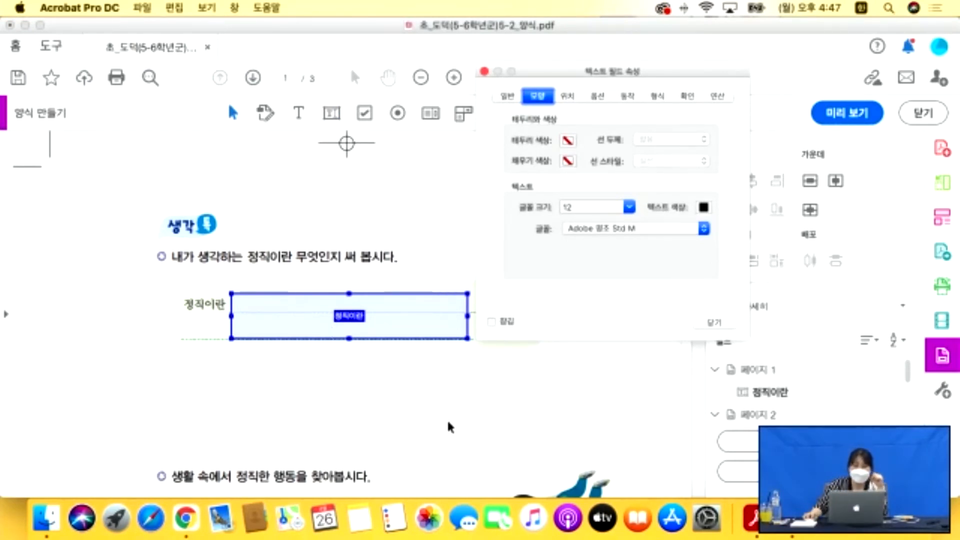
click(649, 228)
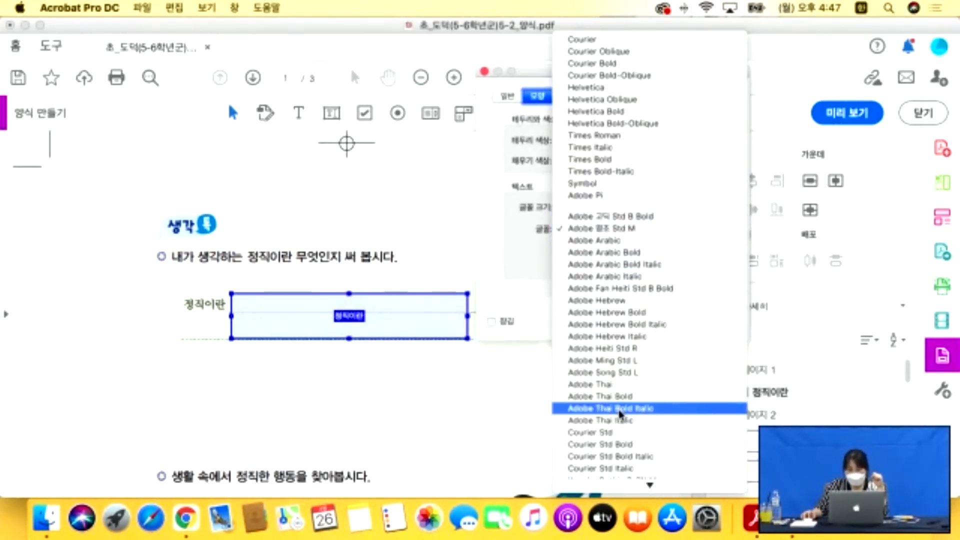
scroll(620, 413, down, 10)
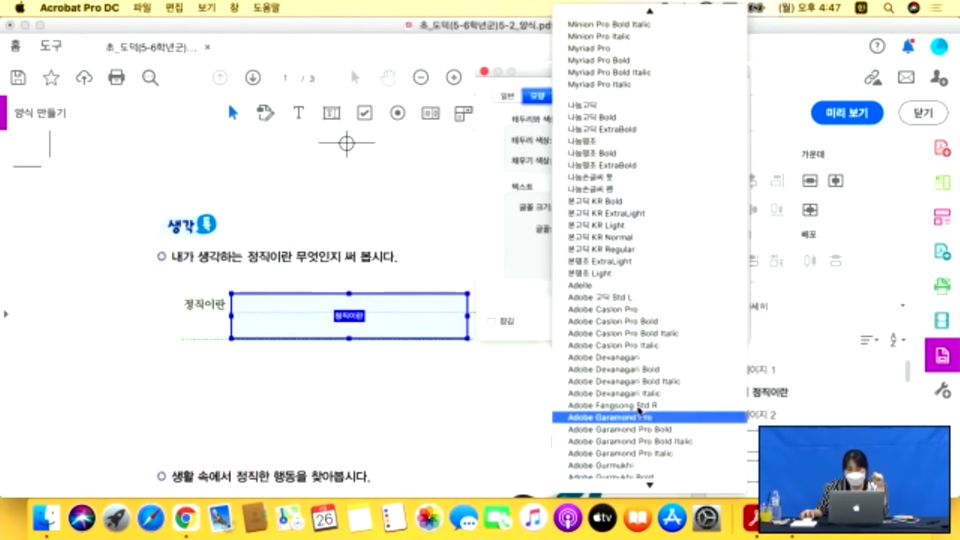
click(628, 299)
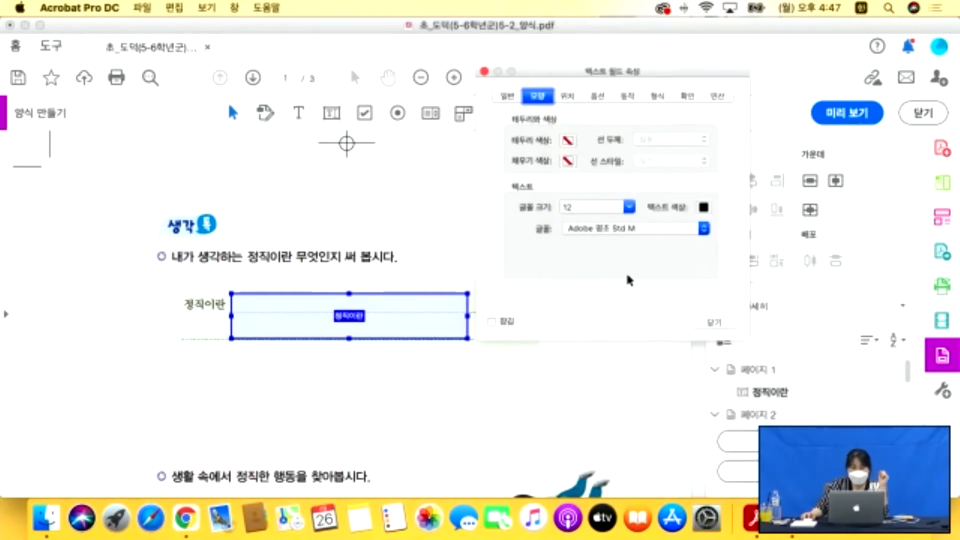
click(629, 206)
click(585, 239)
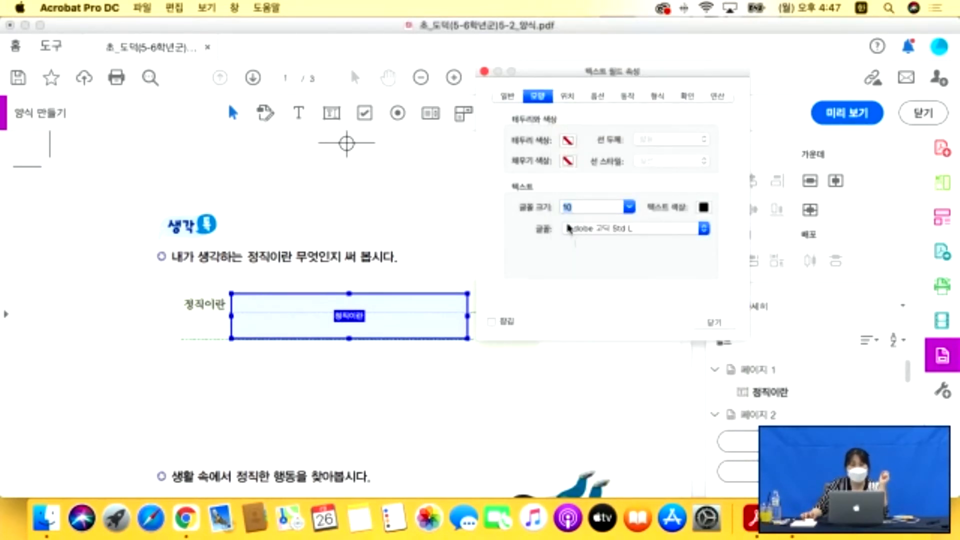
click(703, 207)
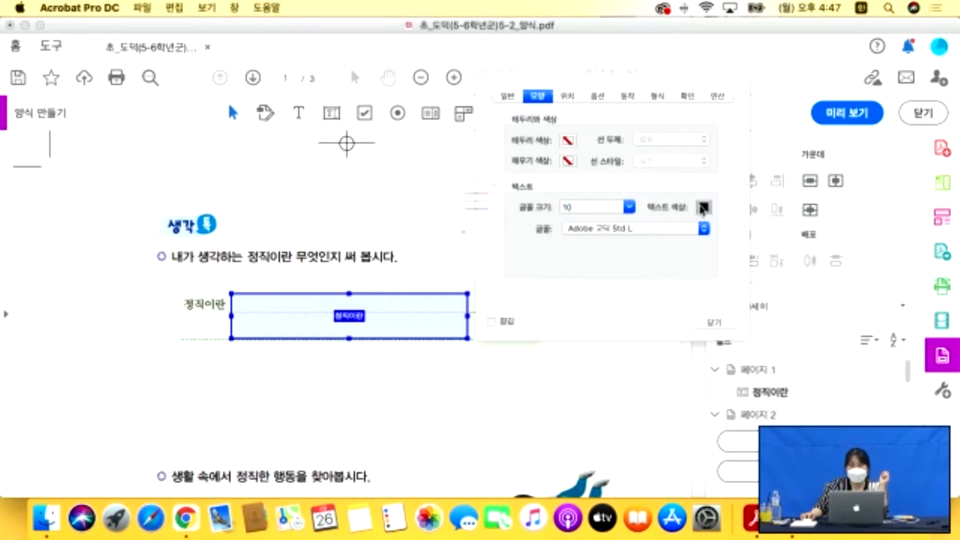
click(405, 75)
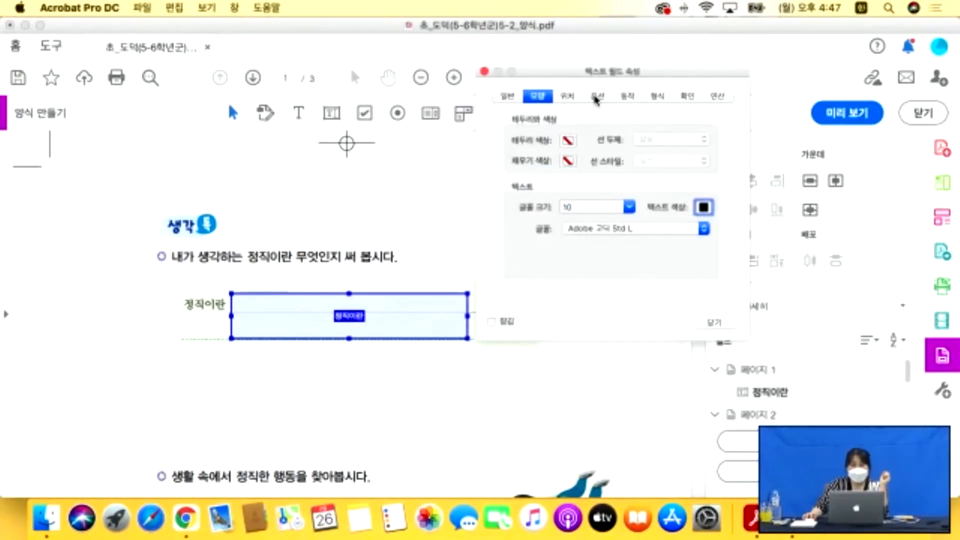
click(717, 325)
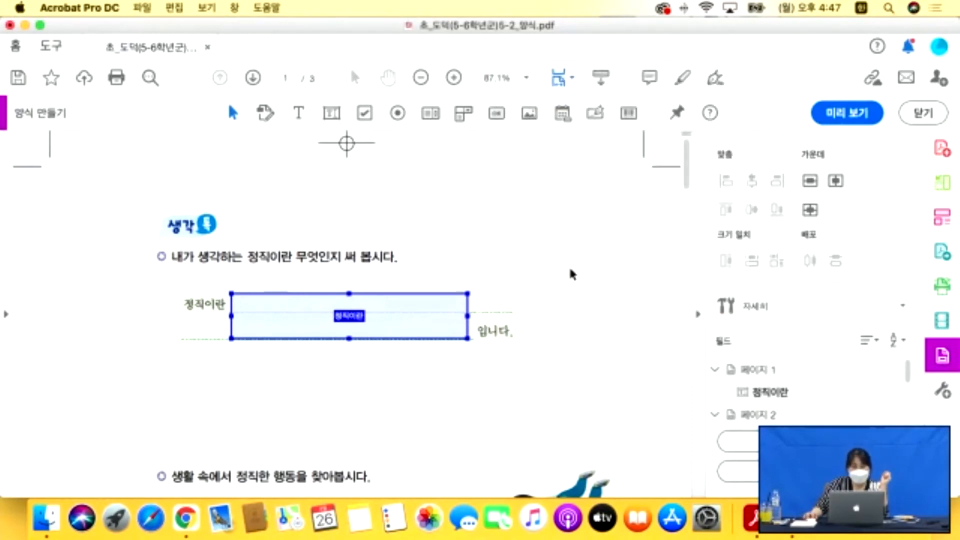
click(855, 119)
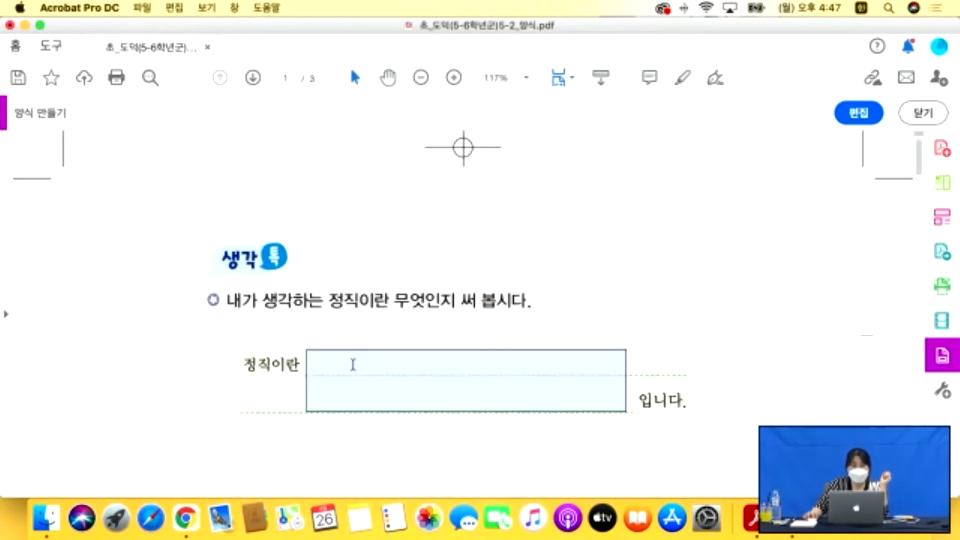
Erase the test letters from the 정직이란 field and return to form editing.
click(332, 364)
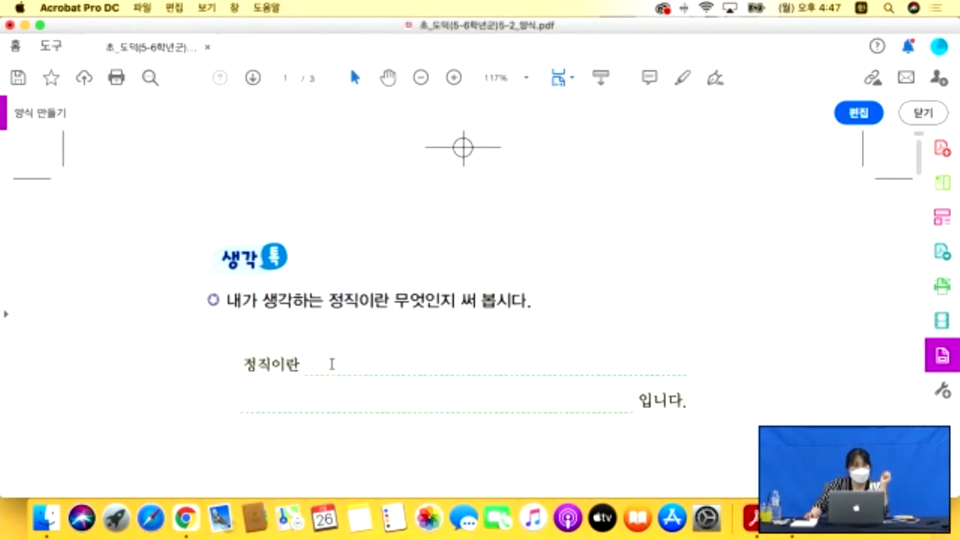
text(ㅈㅍㅈㅍㅈㅍㅈㅍㅈ)
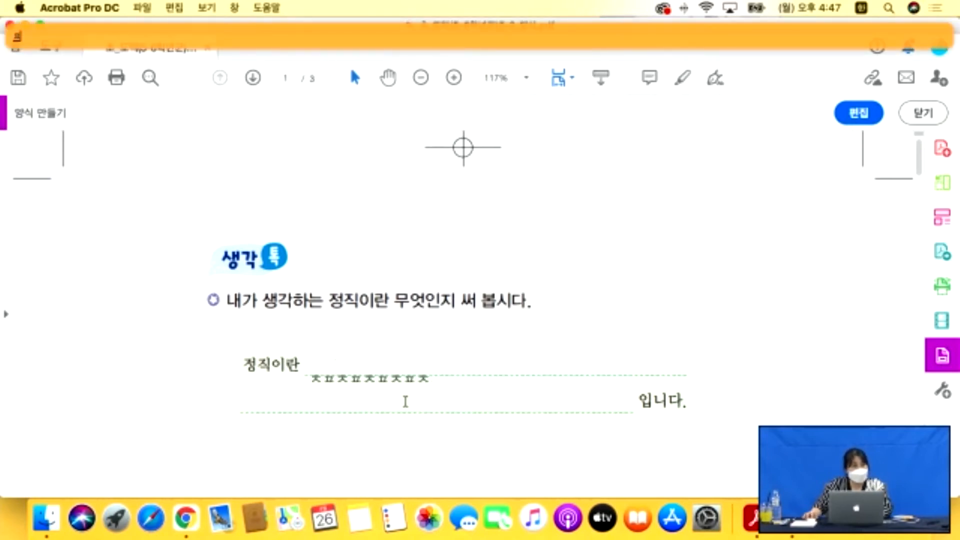
text(ㅍㅈㅍㅈㅍㅈ)
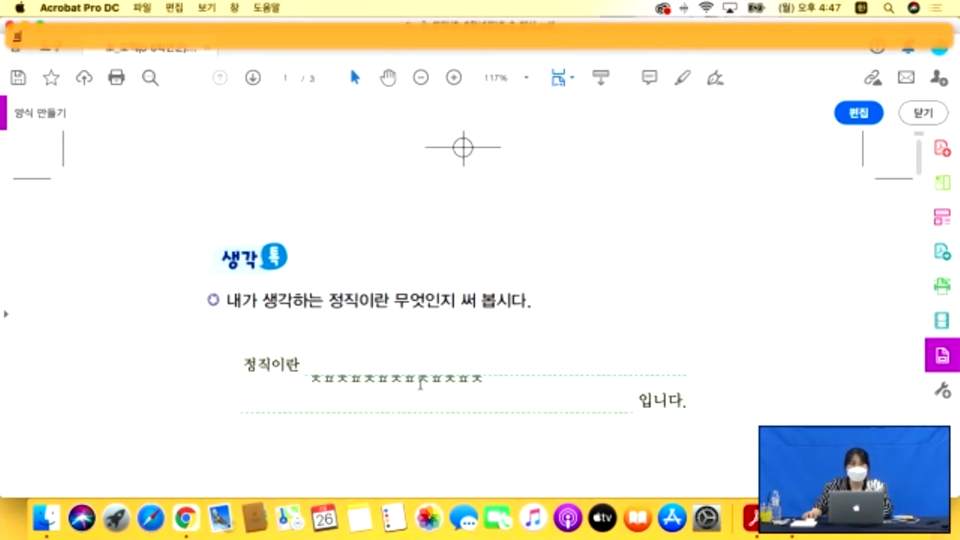
text(ㅍㅈㅍㅍㅈㅍㅈㅍ)
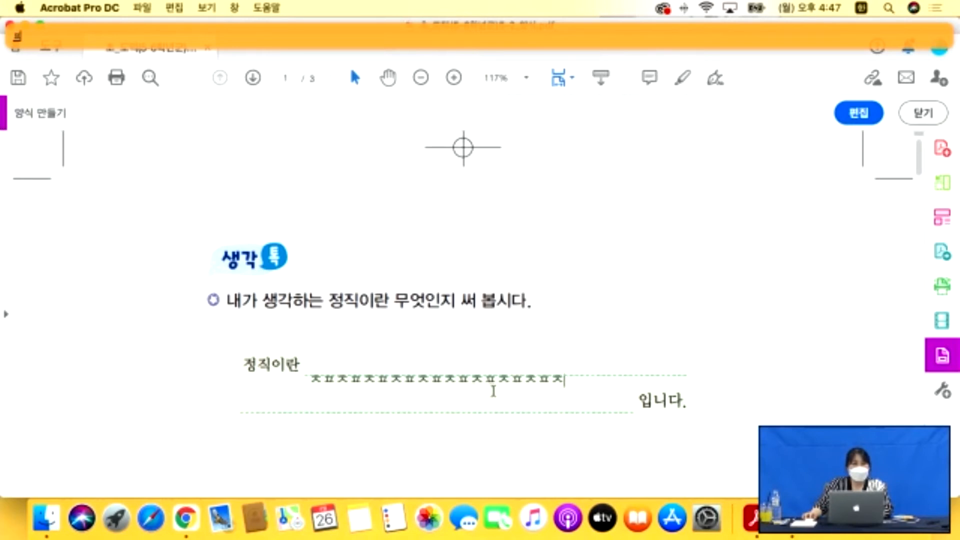
text(ㅈㅍㅈㅍㅈㅍㅈㅍㅈ)
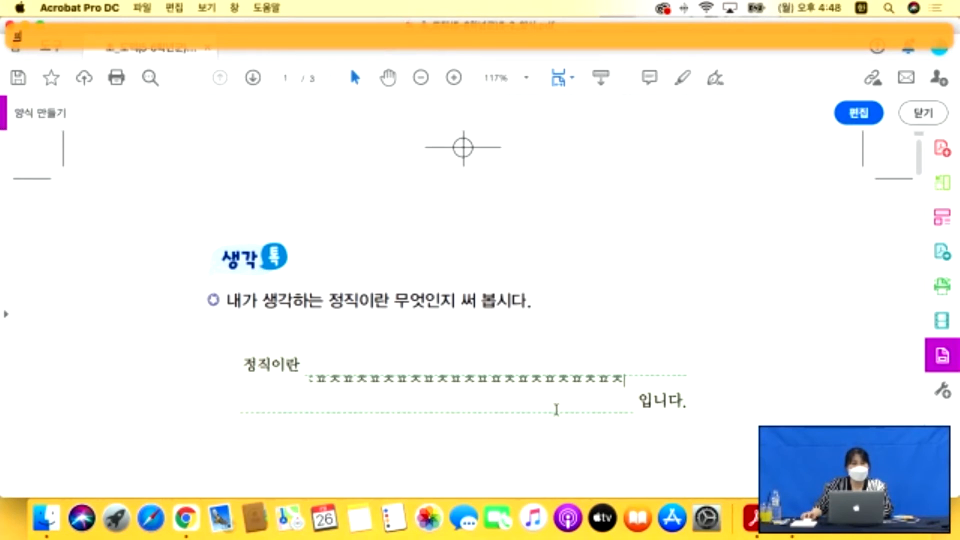
key(BackSpace)
key(BackSpace)
key(BackSpace)
key(BackSpace)
key(BackSpace)
key(BackSpace)
key(BackSpace)
key(BackSpace)
key(BackSpace)
key(BackSpace)
key(BackSpace)
key(BackSpace)
key(BackSpace)
key(BackSpace)
key(BackSpace)
key(BackSpace)
key(BackSpace)
key(BackSpace)
key(BackSpace)
key(BackSpace)
key(BackSpace)
key(BackSpace)
key(BackSpace)
key(BackSpace)
key(BackSpace)
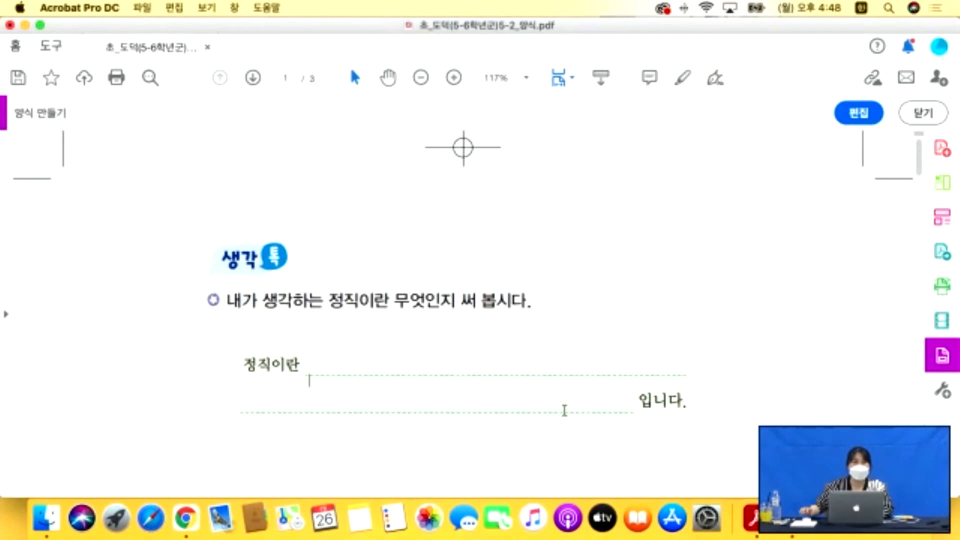
click(860, 119)
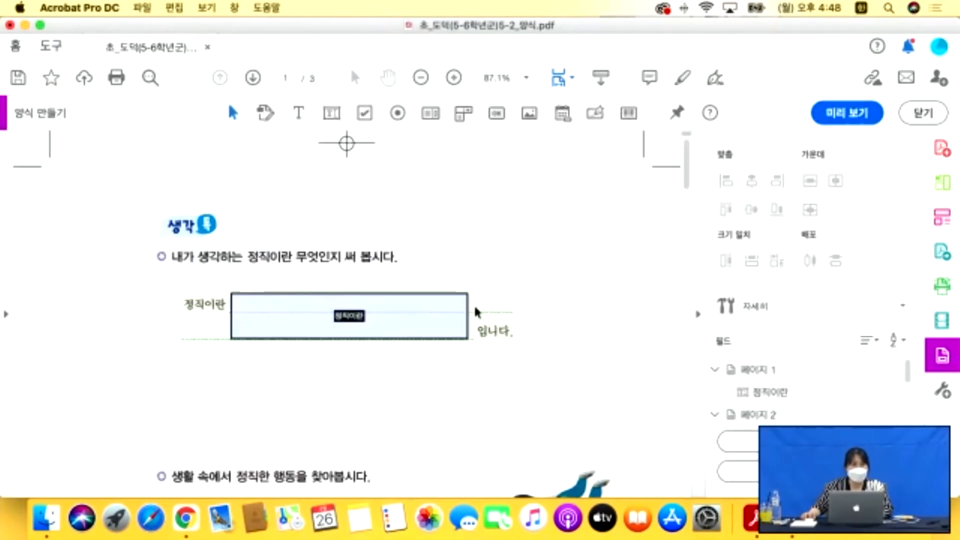
double_click(440, 315)
click(604, 96)
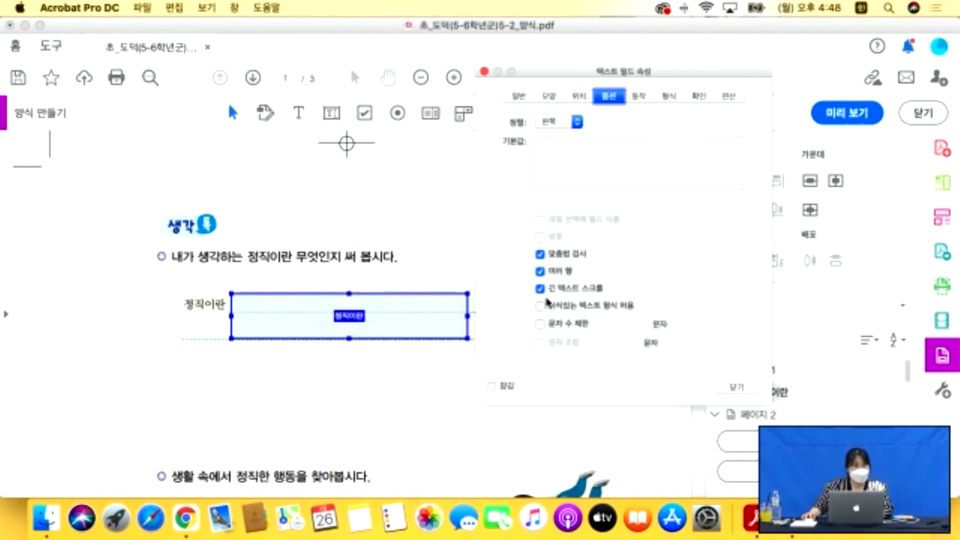
drag(572, 71, 467, 45)
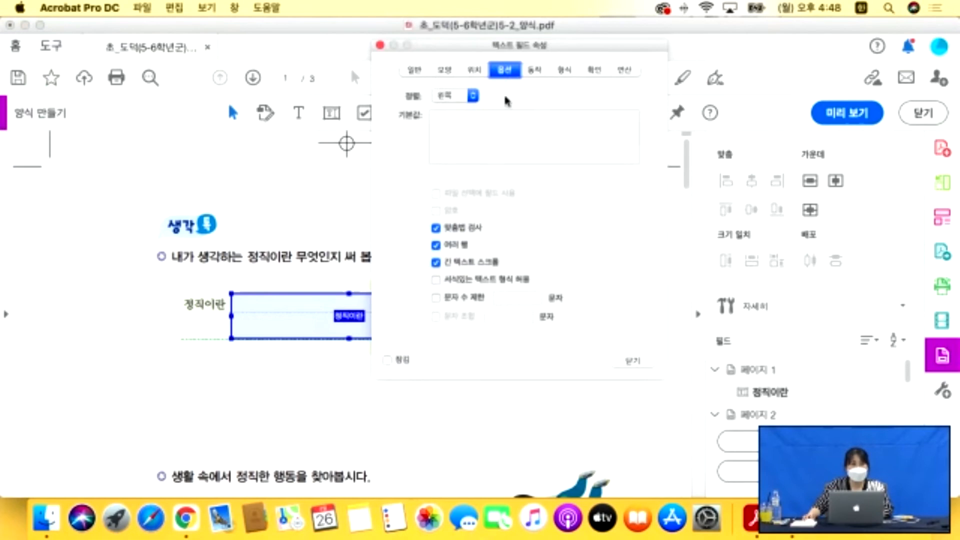
click(628, 364)
click(537, 388)
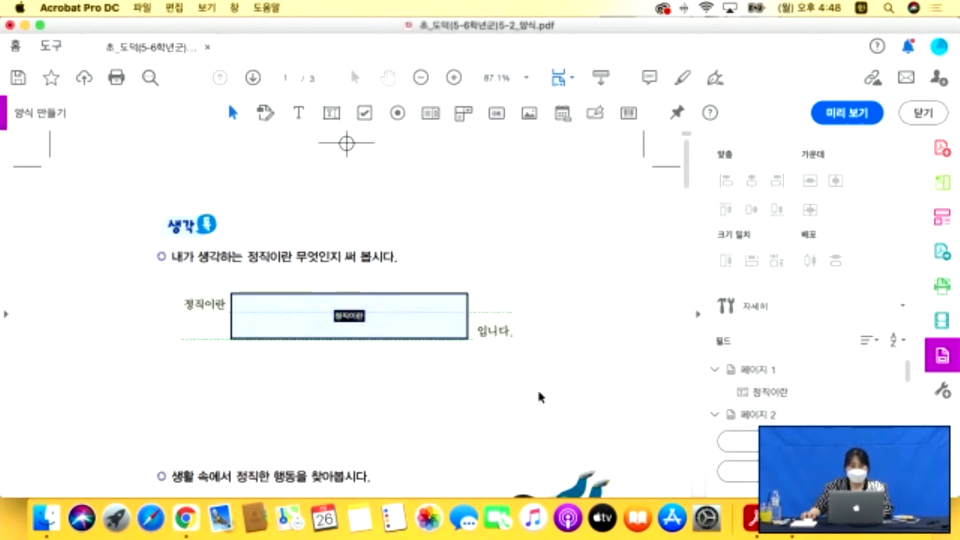
scroll(537, 386, down, 5)
Draw a dropdown field named 1-1 in the first 실천 정도 cell on page 2.
scroll(540, 390, down, 15)
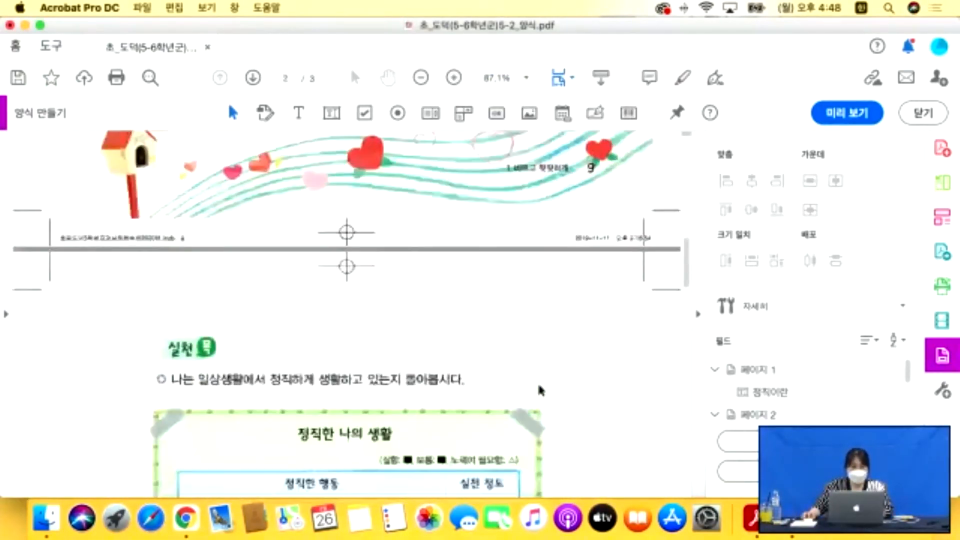
scroll(540, 390, down, 3)
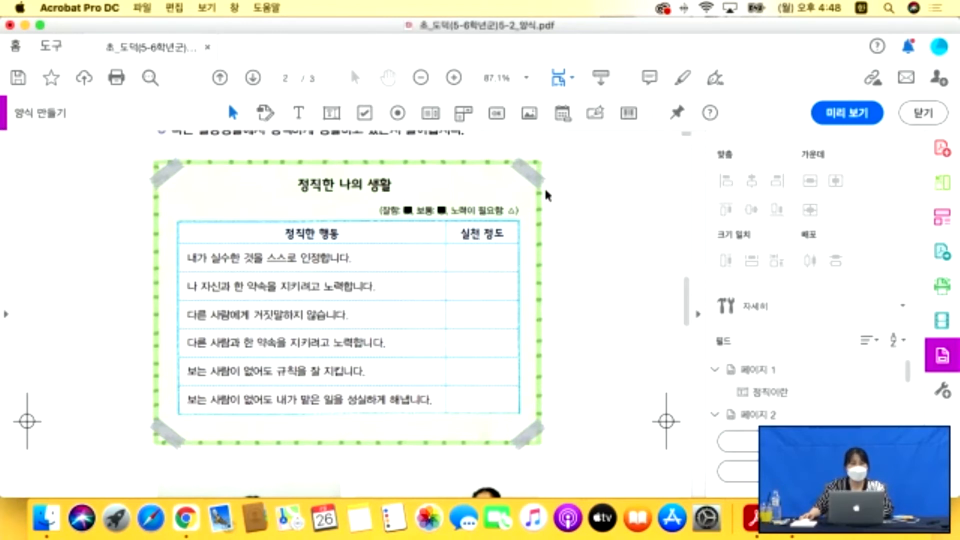
click(468, 115)
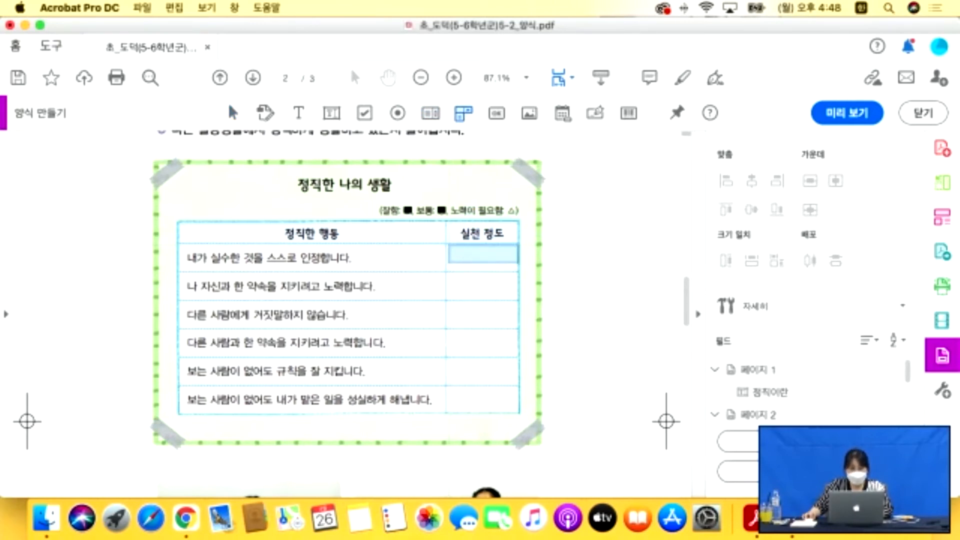
drag(447, 244, 457, 303)
text(1-1)
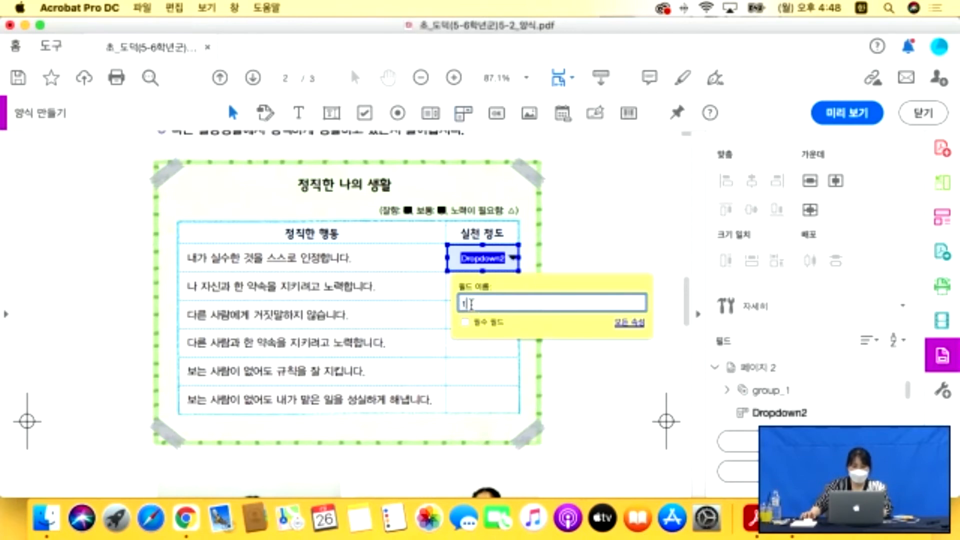
Open the 1-1 dropdown's full properties and go to its list-of-choices settings.
click(631, 324)
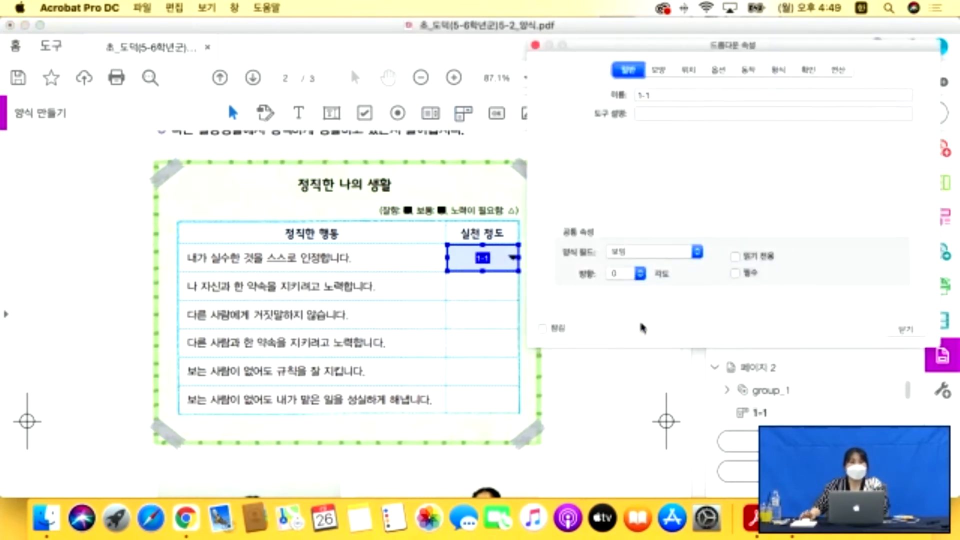
drag(624, 51, 663, 98)
click(697, 118)
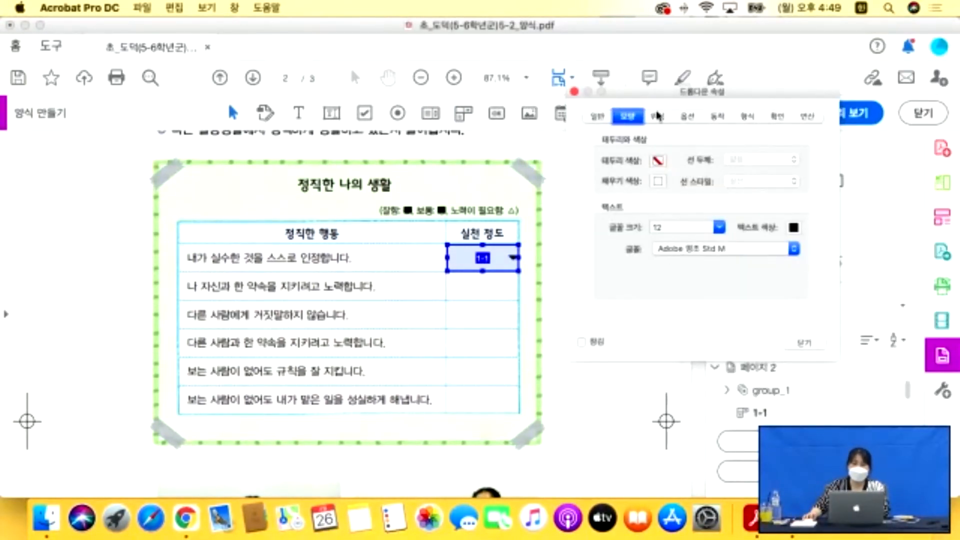
click(699, 118)
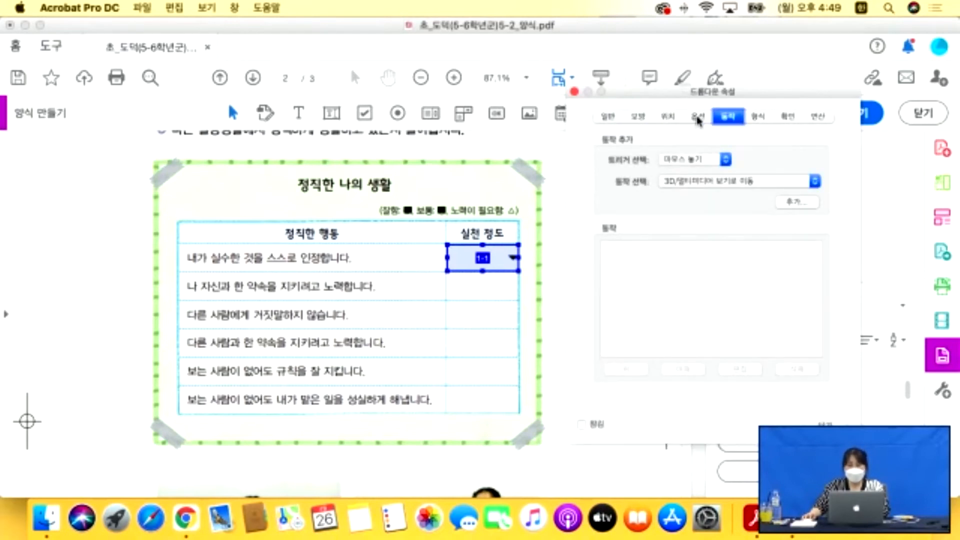
Add the items 잘함, 보통 and 노력이 필요함 to the 1-1 dropdown and close its properties.
click(668, 144)
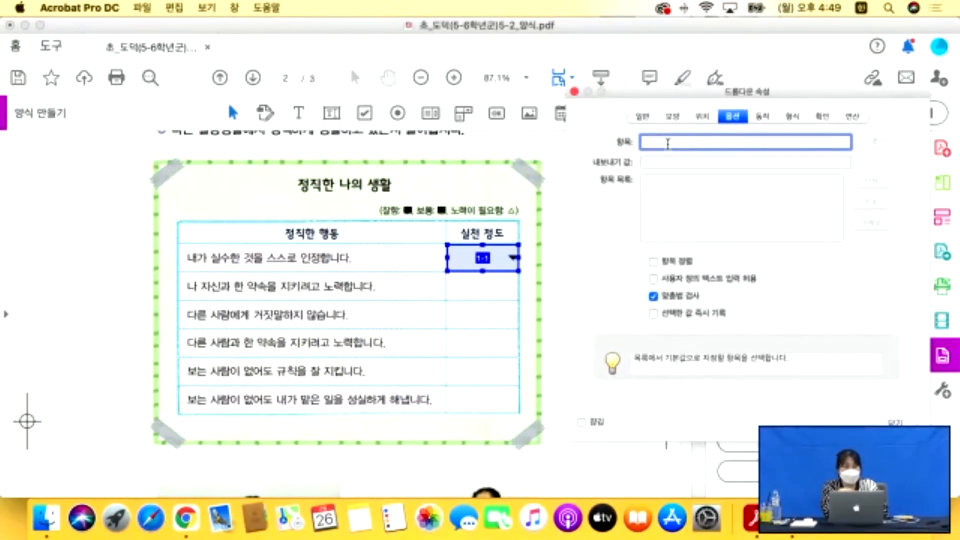
text(잘함)
key(ctrl+Right)
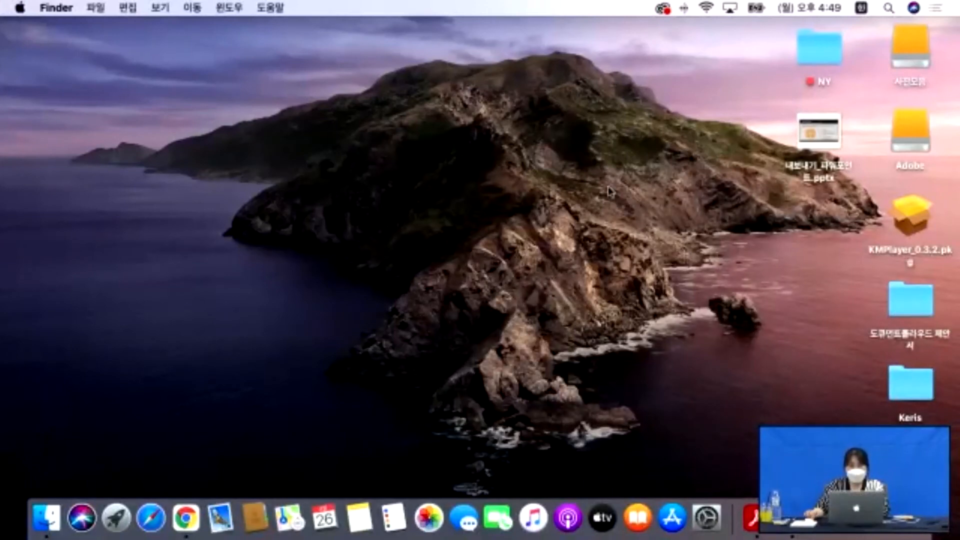
key(ctrl+Left)
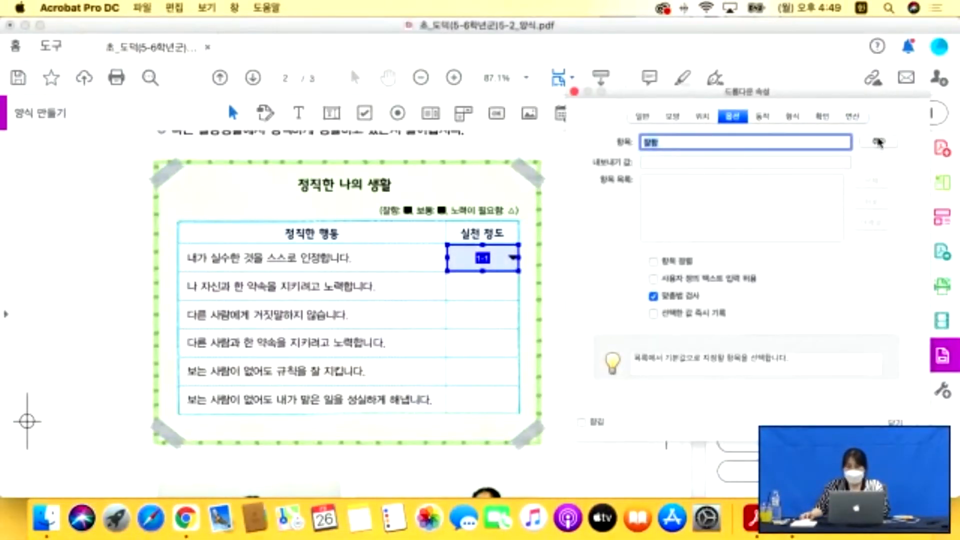
click(878, 143)
text(보통)
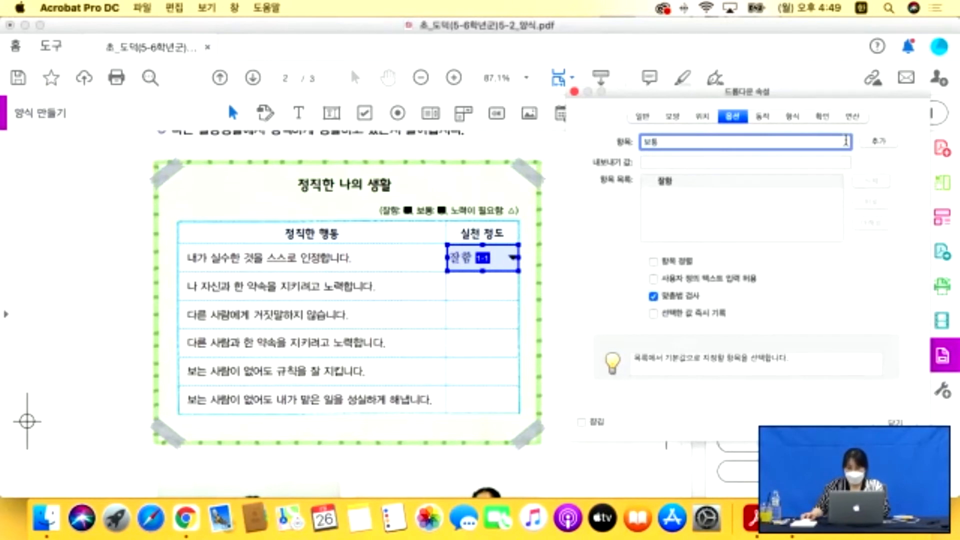
click(879, 142)
text(ㄴ)
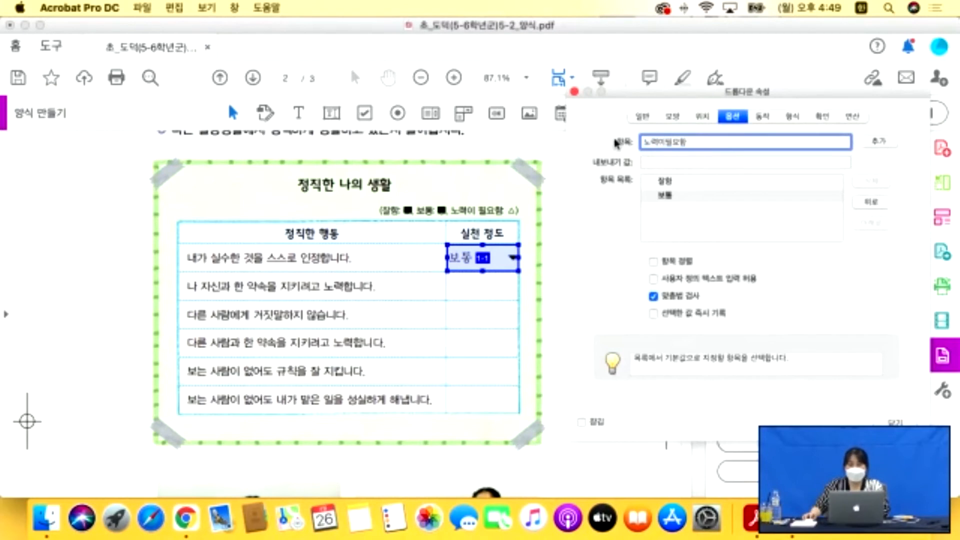
click(881, 141)
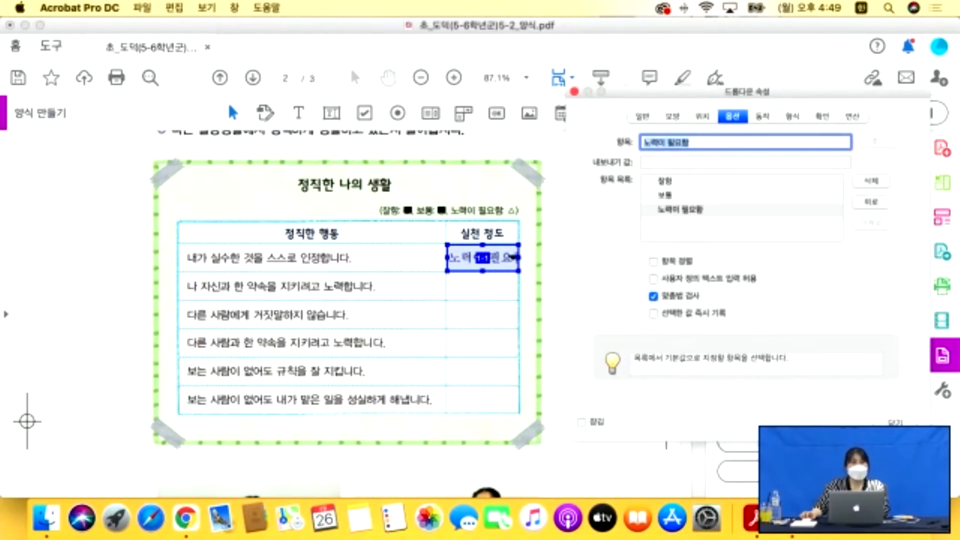
click(895, 423)
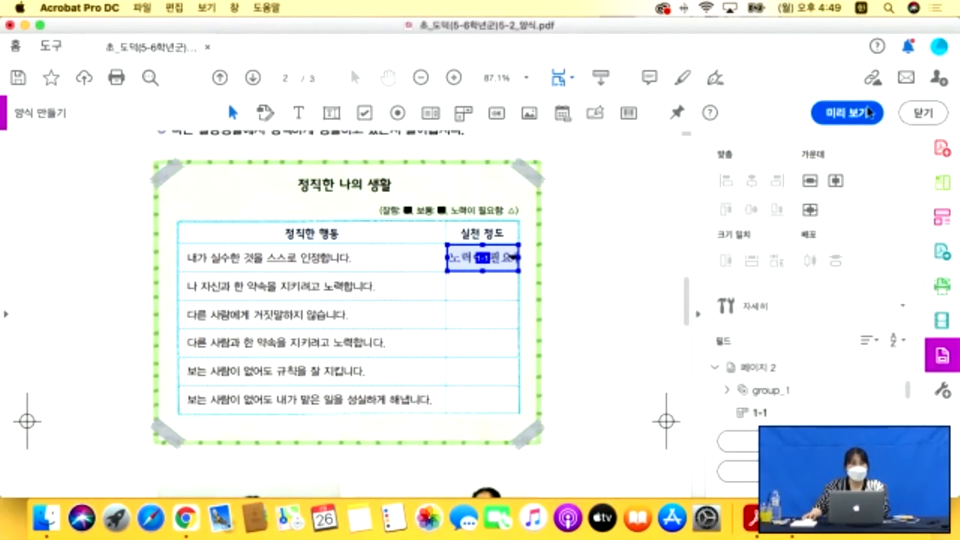
click(848, 112)
In preview, pick 보통 then 잘함 in the 1-1 dropdown, then return to form editing.
click(689, 302)
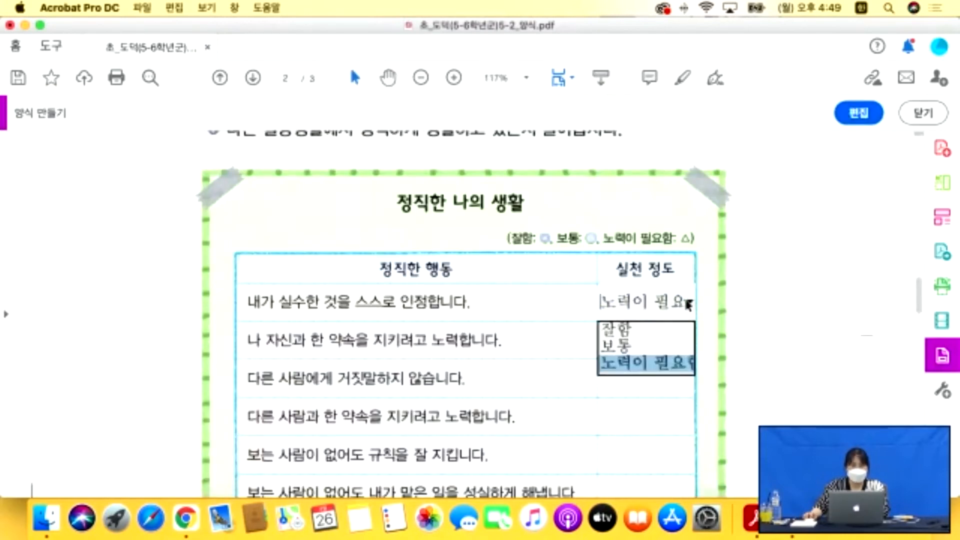
click(635, 345)
click(690, 301)
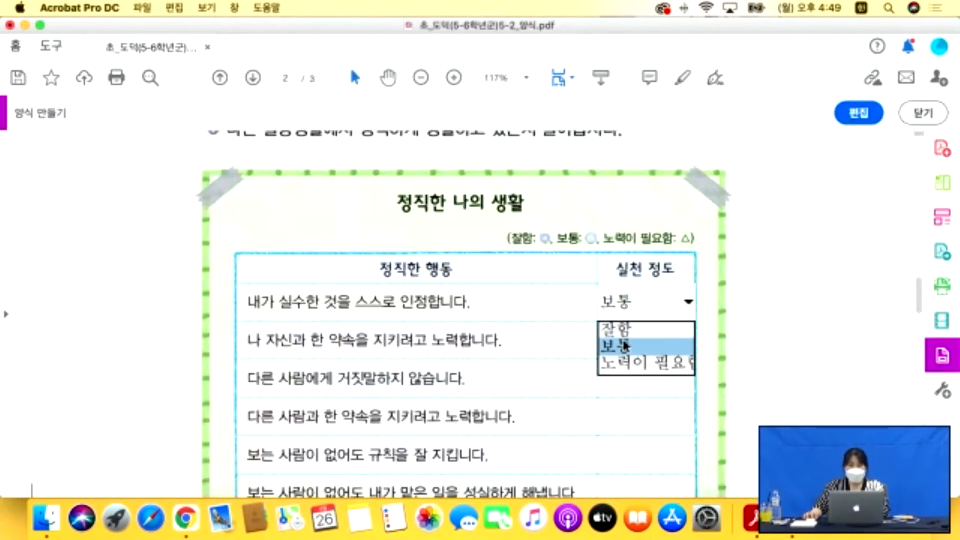
click(626, 331)
scroll(626, 330, down, 1)
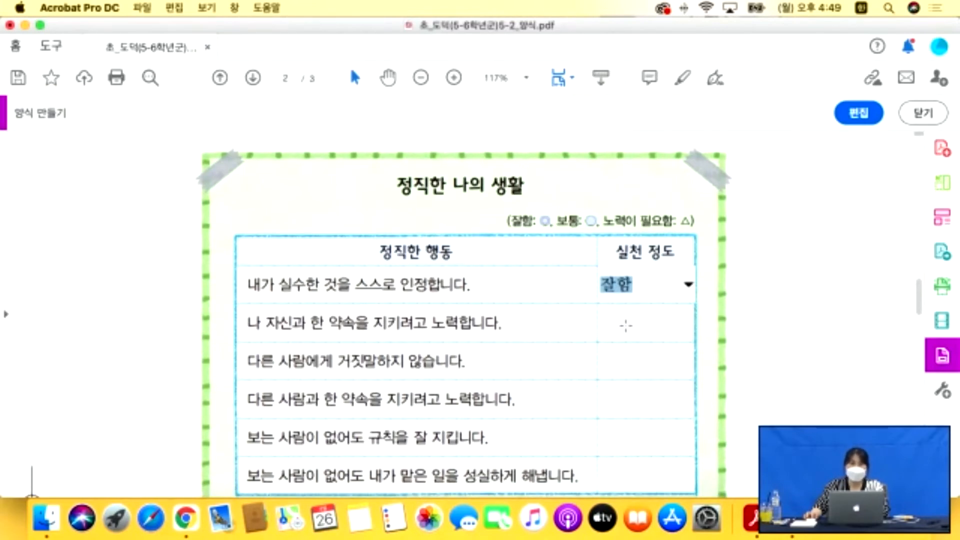
scroll(626, 328, down, 1)
scroll(626, 327, down, 1)
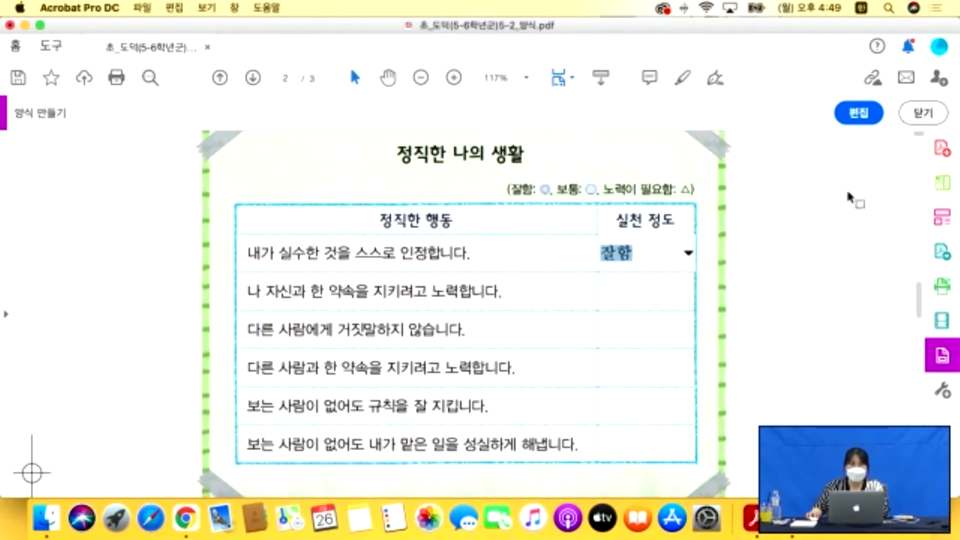
click(852, 124)
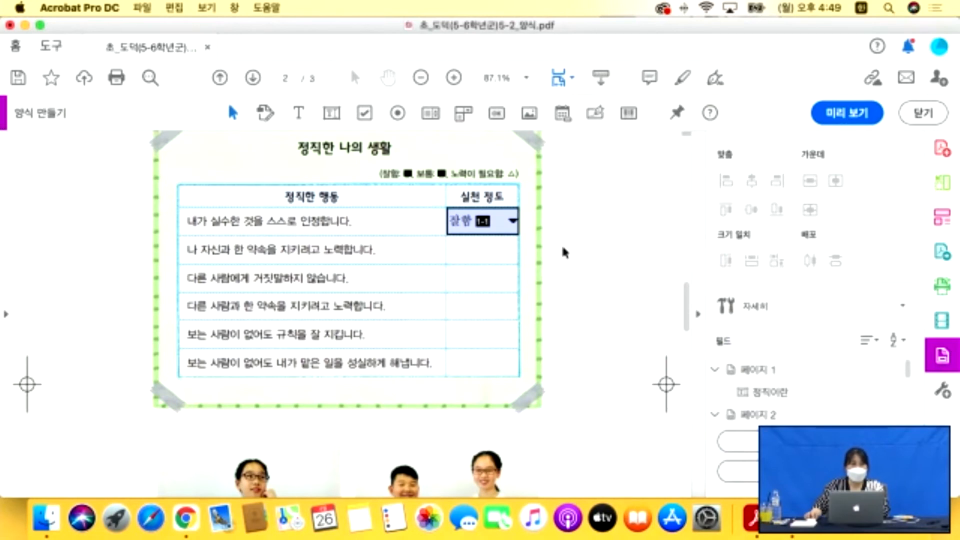
Copy the 잘함 dropdown into the second and third rows, undoing an extra copy.
click(503, 230)
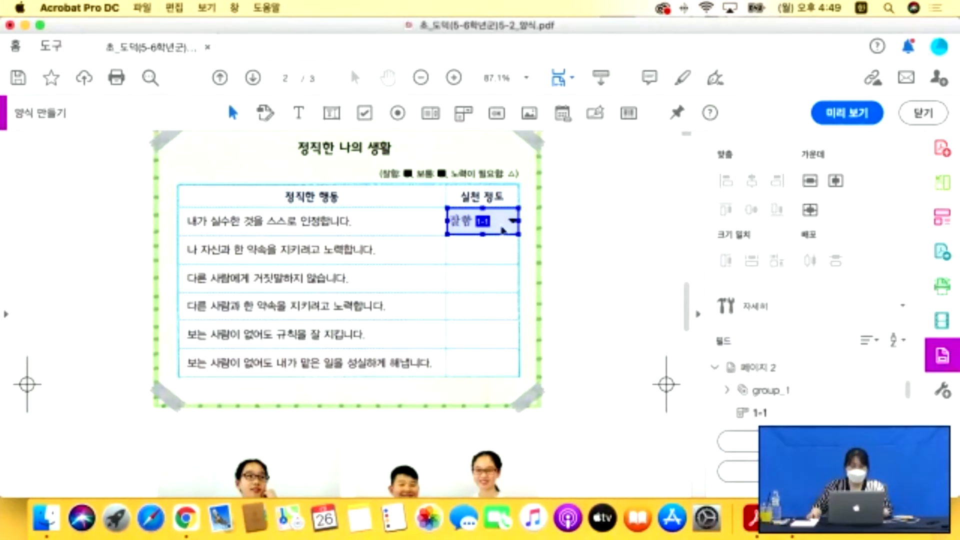
drag(503, 231, 499, 290)
key(super+z)
click(508, 259)
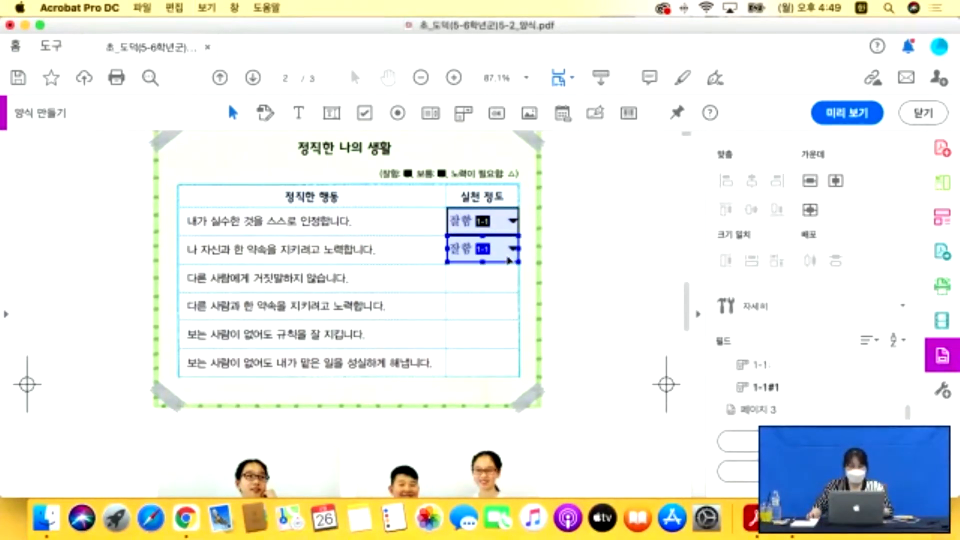
drag(507, 260, 511, 347)
Zoom the page to fit the window width.
scroll(506, 315, up, 2)
scroll(511, 348, down, 3)
scroll(502, 357, down, 3)
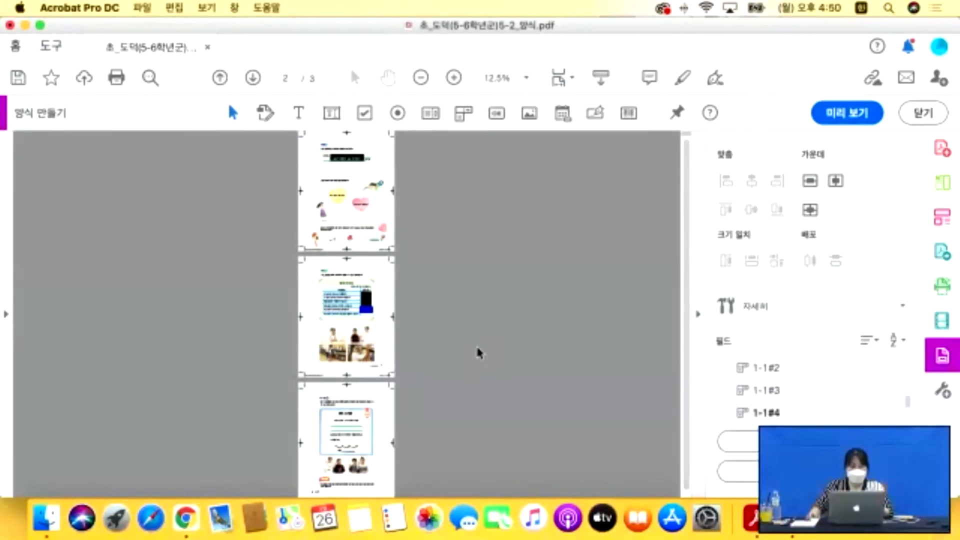
click(524, 81)
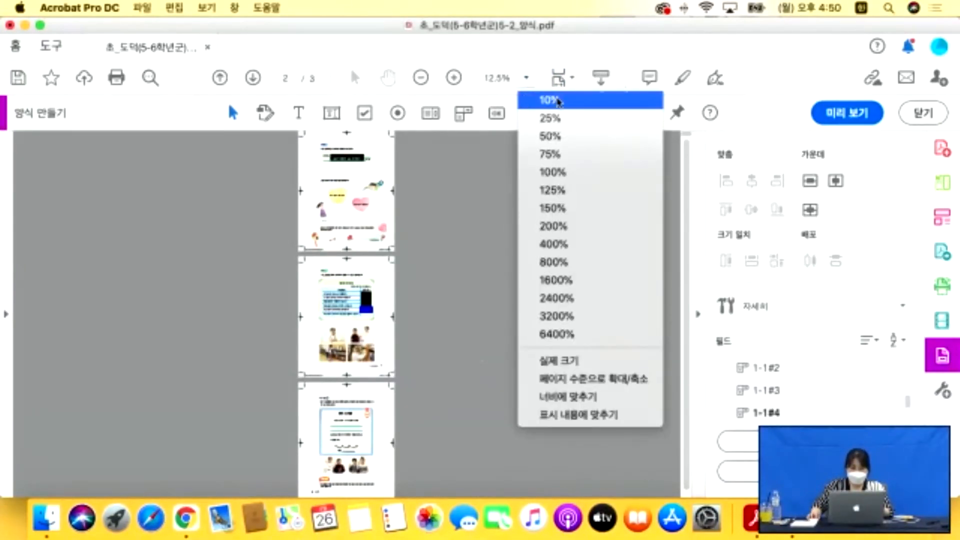
click(556, 78)
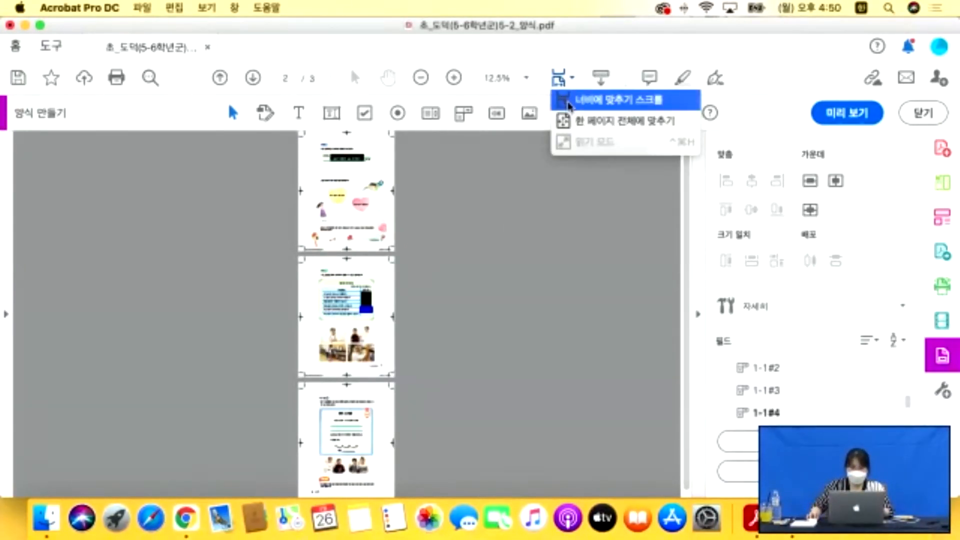
click(570, 97)
scroll(472, 283, down, 15)
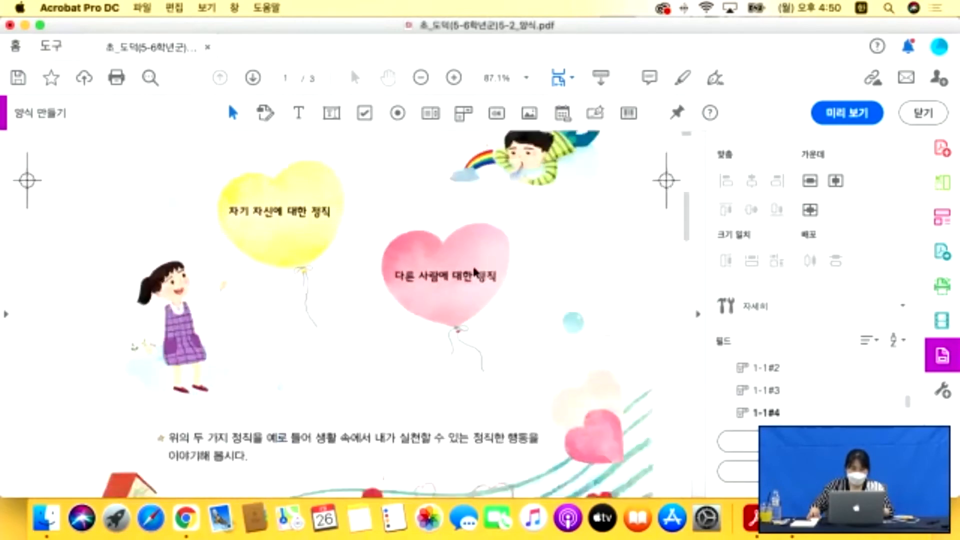
scroll(475, 268, down, 7)
Copy the fifth-row rating dropdown into the sixth row of the table.
click(473, 264)
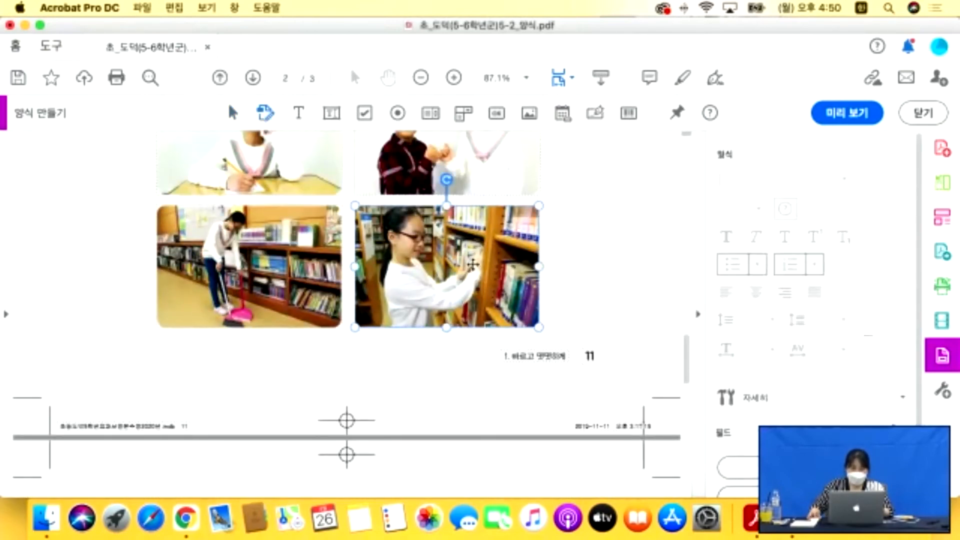
scroll(472, 264, up, 3)
scroll(473, 264, up, 5)
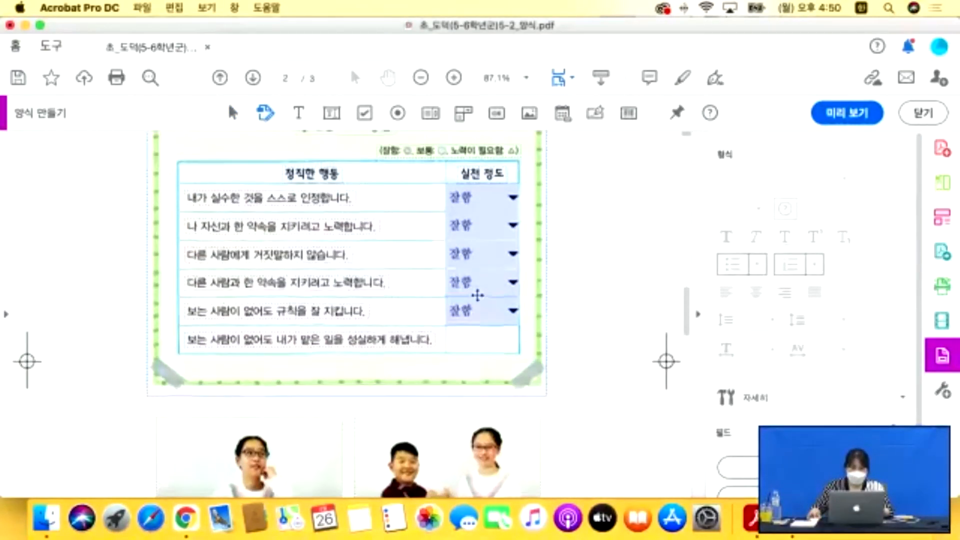
click(482, 310)
scroll(485, 314, down, 1)
drag(500, 309, 495, 337)
scroll(495, 338, up, 3)
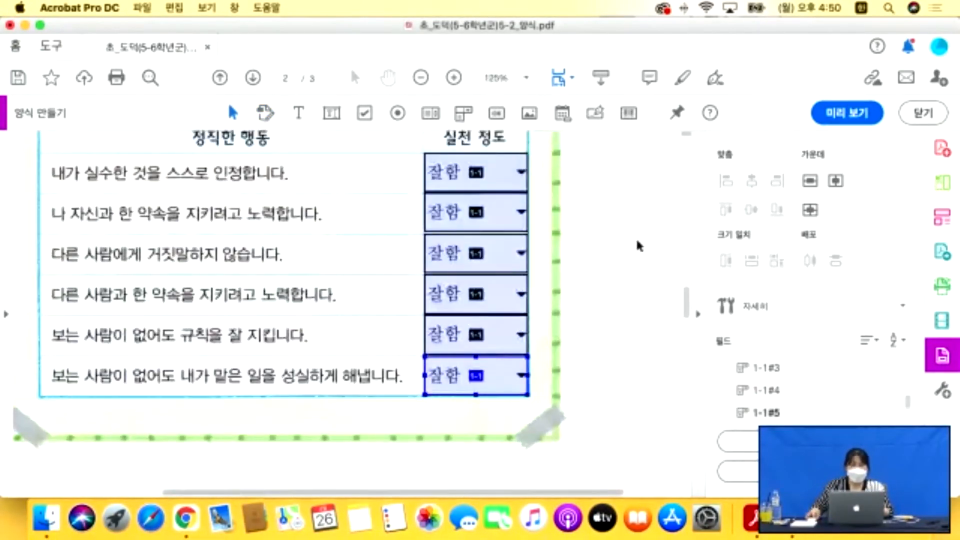
click(636, 242)
Open the dropdowns' General properties and rename the third dropdown 1-3.
click(497, 175)
double_click(507, 224)
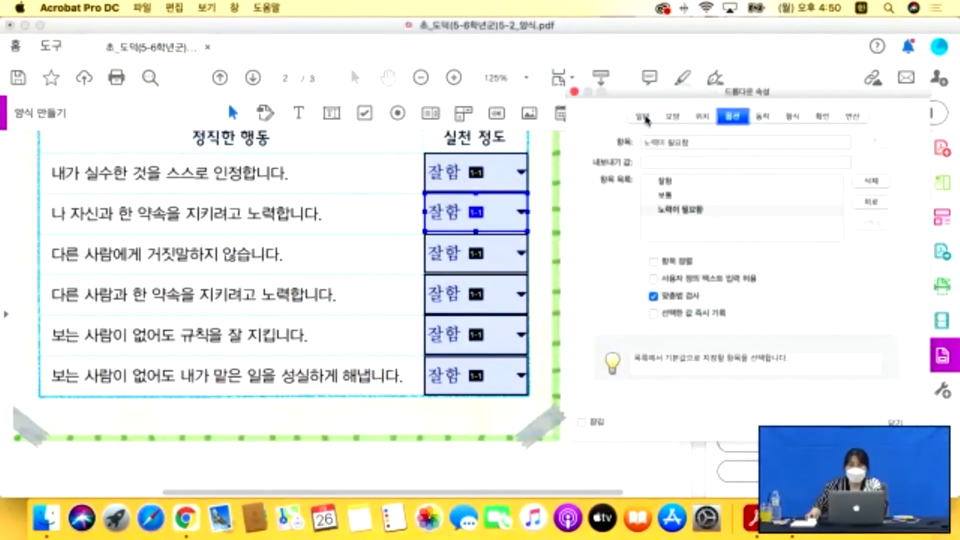
click(644, 117)
click(699, 141)
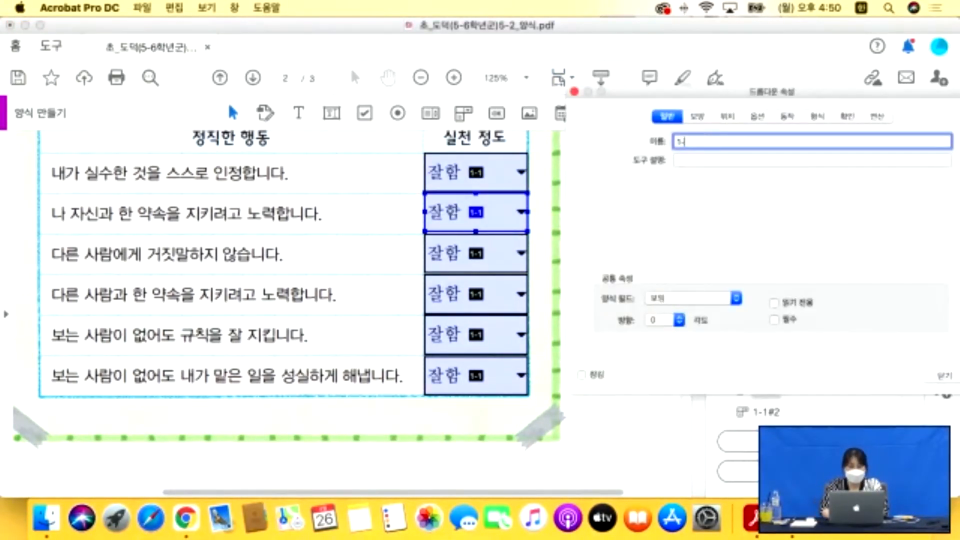
click(495, 249)
click(700, 142)
key(BackSpace)
text(3)
key(Tab)
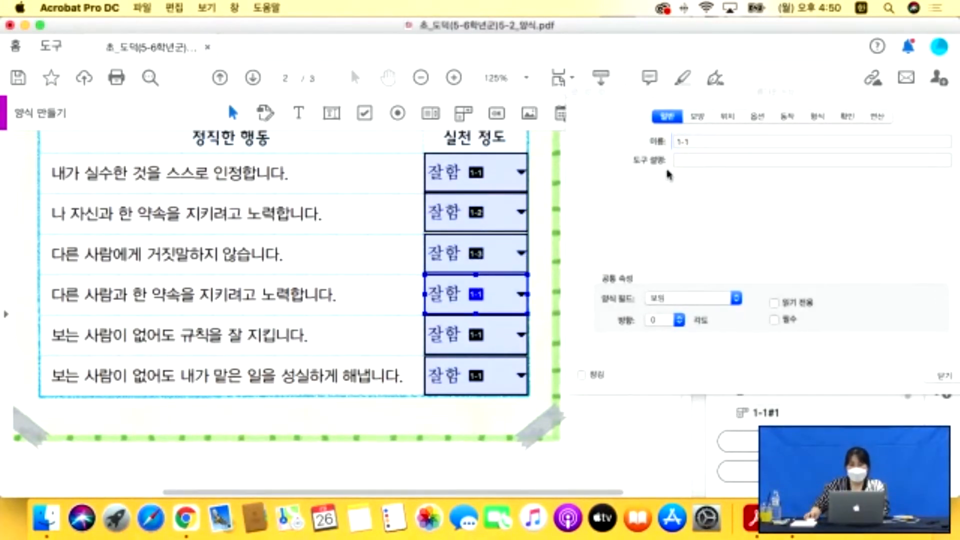
Rename the fourth, fifth and sixth dropdowns 1-4, 1-5 and 1-6, then close properties.
click(706, 141)
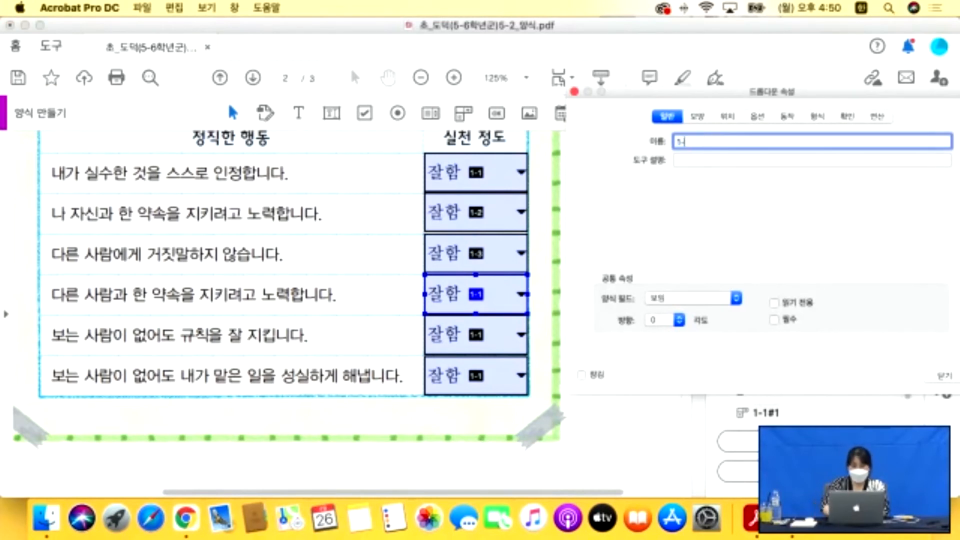
text(4)
key(Tab)
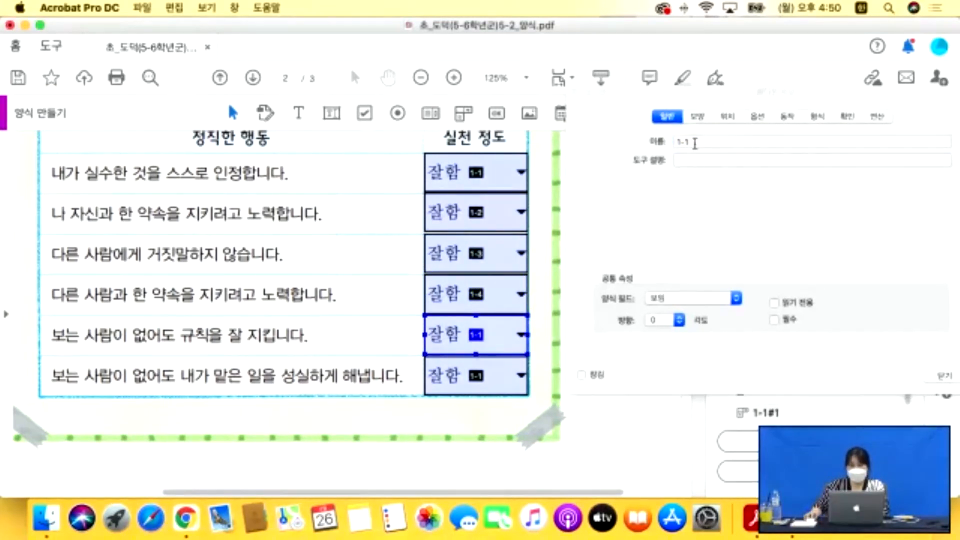
click(709, 142)
text(5)
key(Tab)
click(714, 142)
key(BackSpace)
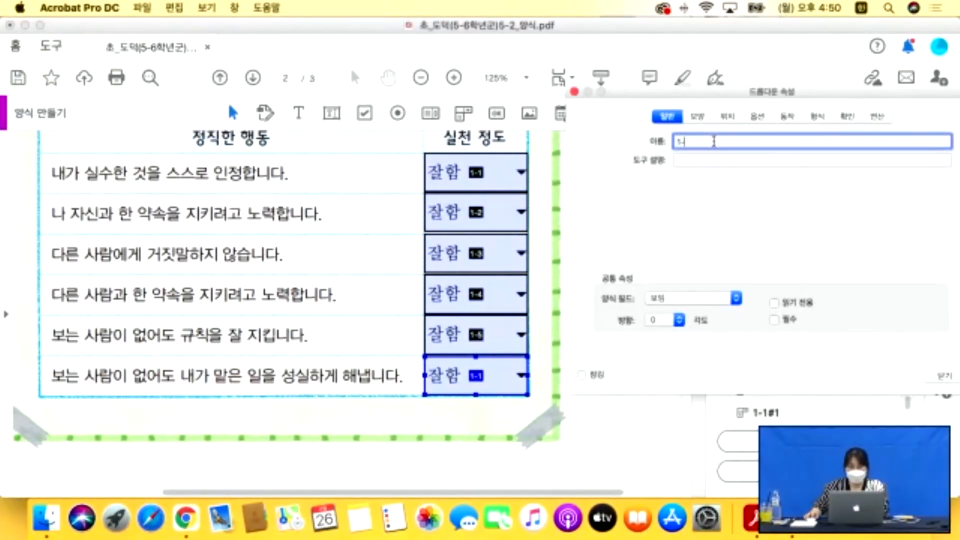
click(943, 378)
click(590, 218)
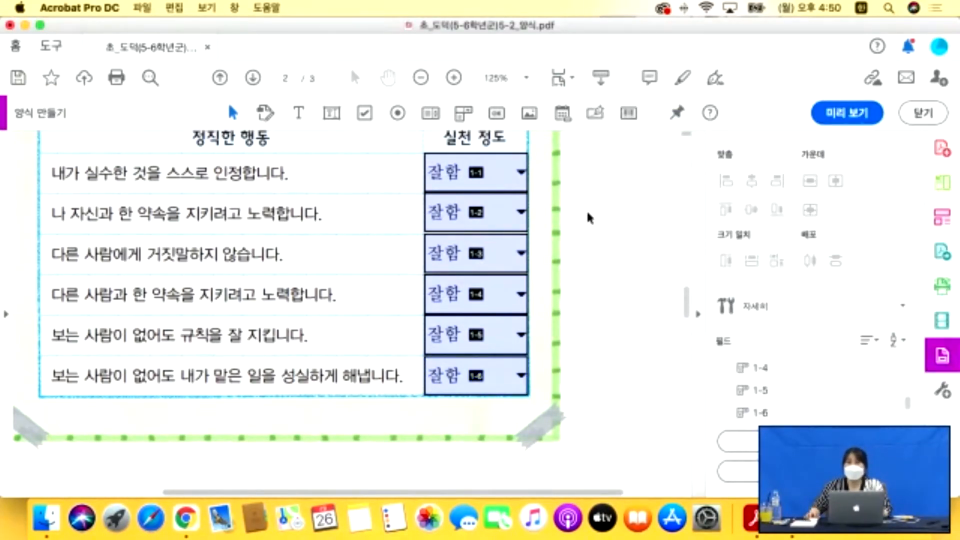
scroll(590, 218, down, 1)
Draw text field Text3 across the pledge lines below the 정직 선언문 title on page 3.
scroll(598, 208, down, 10)
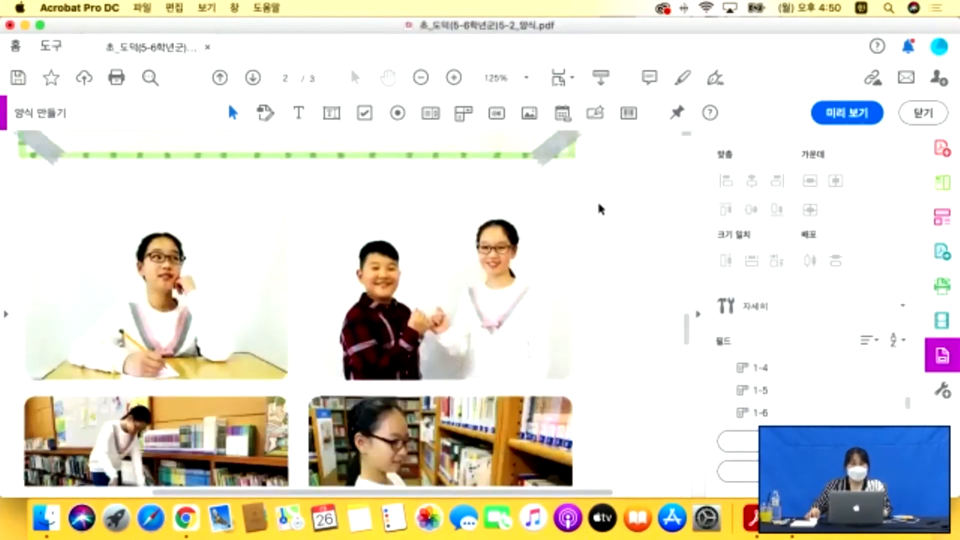
scroll(599, 207, down, 10)
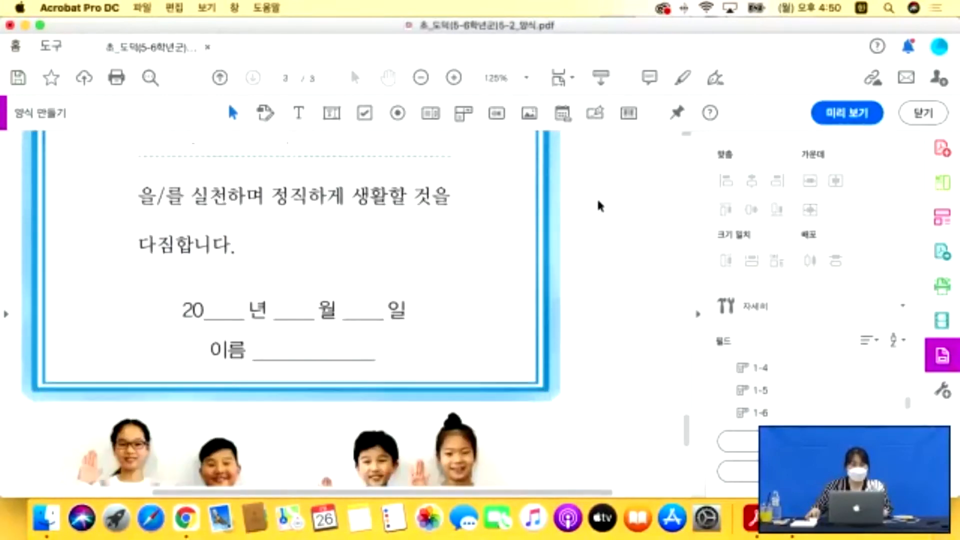
scroll(600, 206, up, 8)
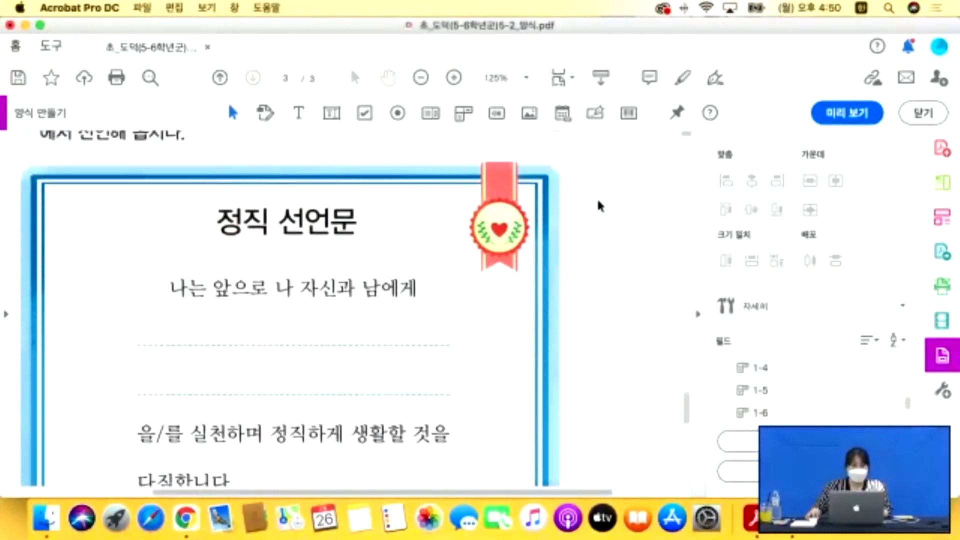
scroll(603, 208, down, 1)
scroll(253, 289, down, 8)
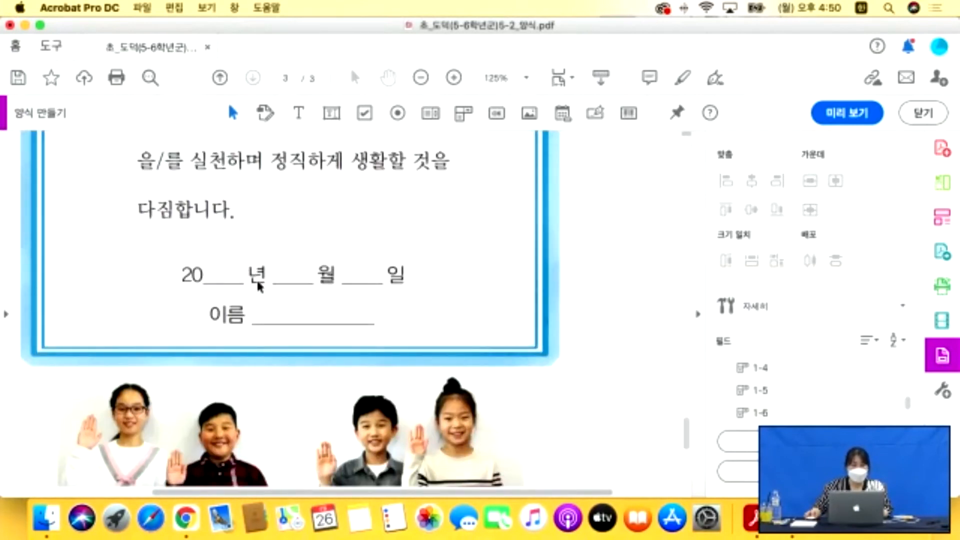
double_click(231, 276)
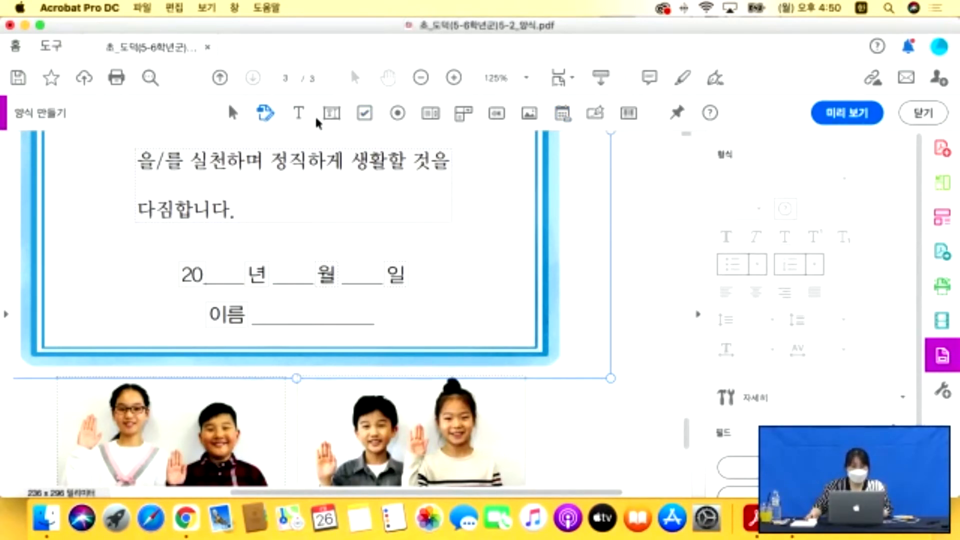
scroll(330, 181, up, 5)
scroll(328, 181, up, 2)
scroll(328, 181, right, 1)
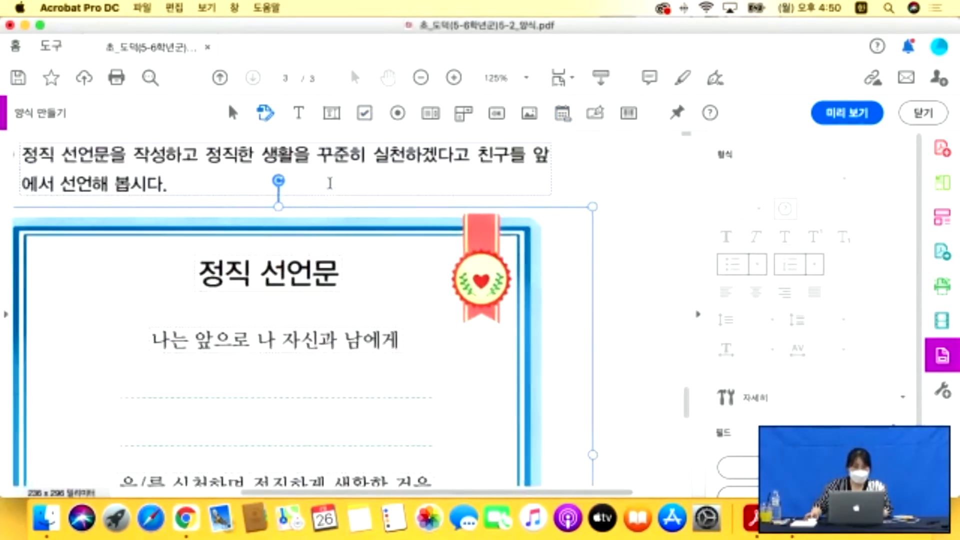
scroll(332, 183, left, 2)
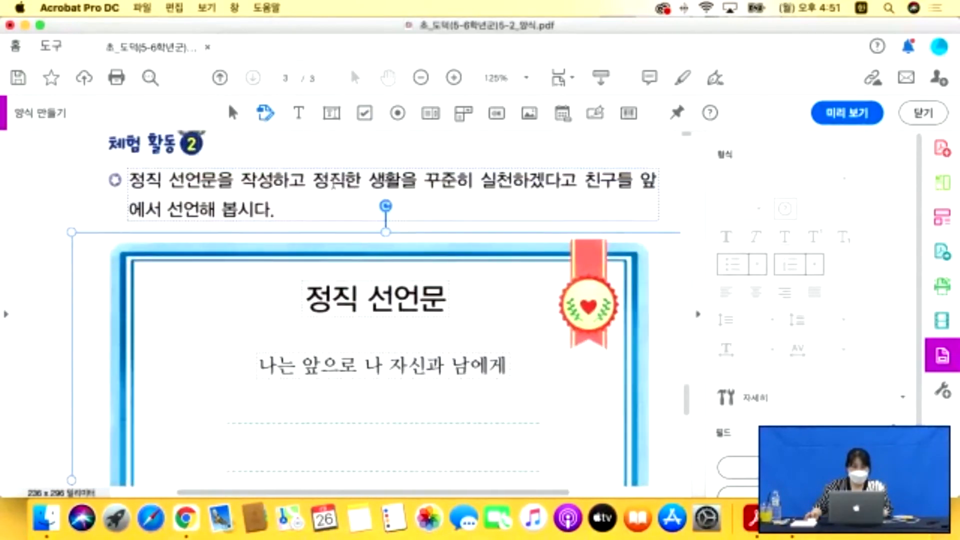
scroll(333, 182, down, 1)
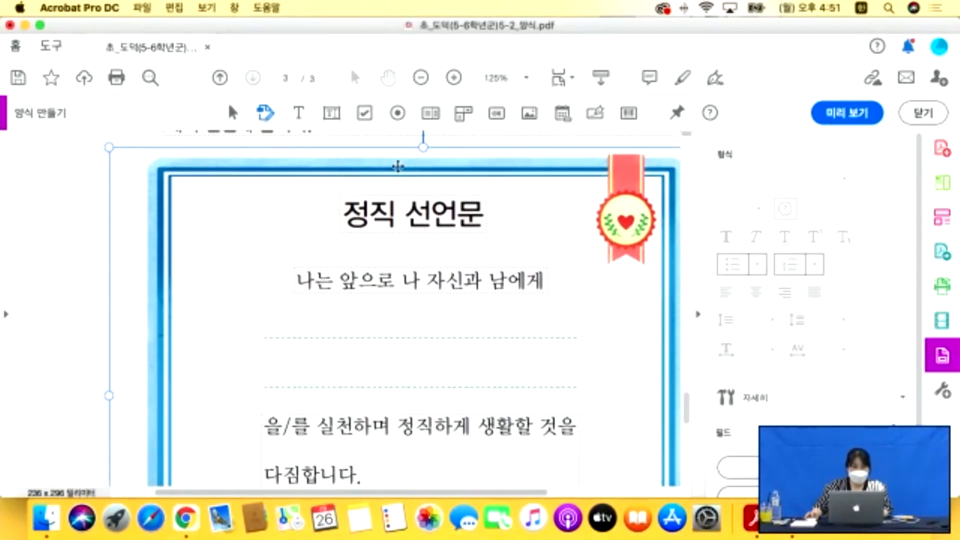
click(333, 119)
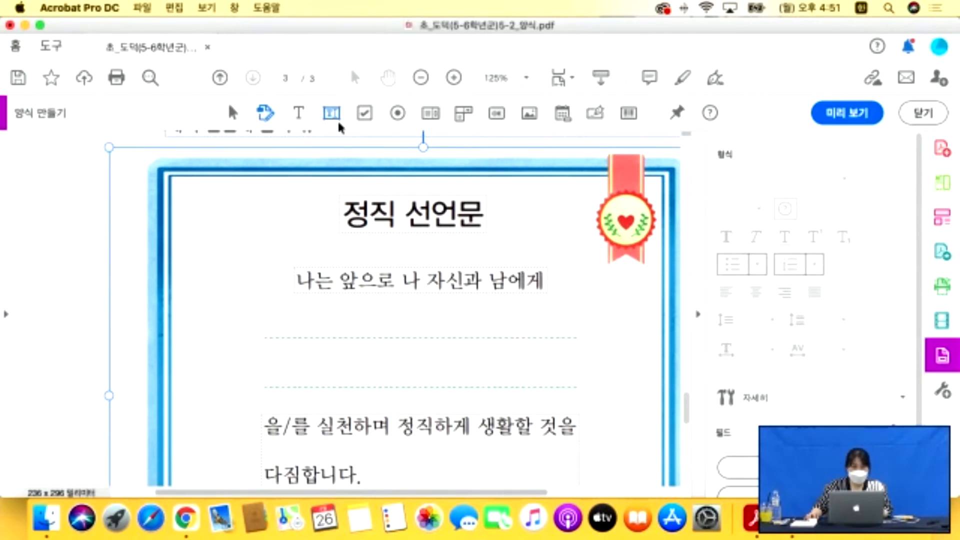
drag(274, 304, 574, 386)
scroll(561, 389, down, 15)
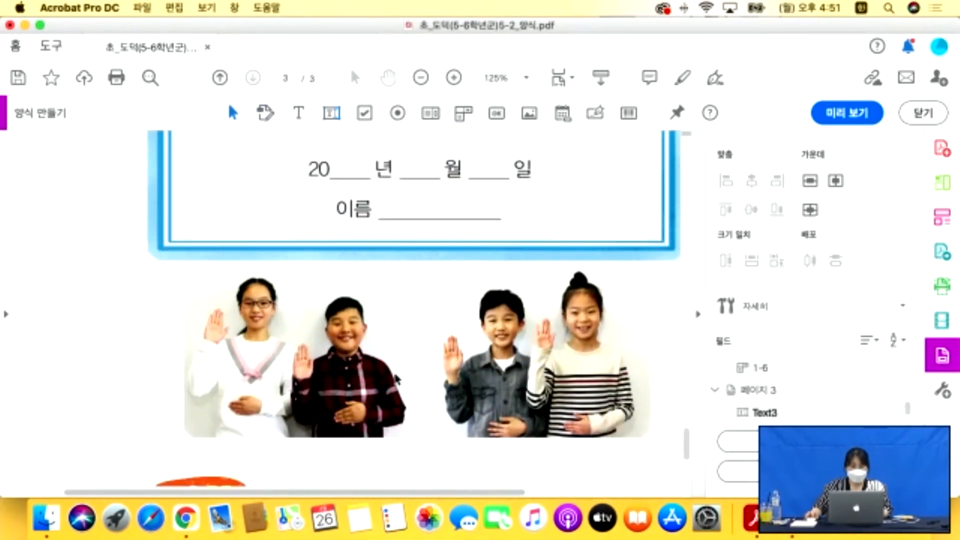
click(560, 114)
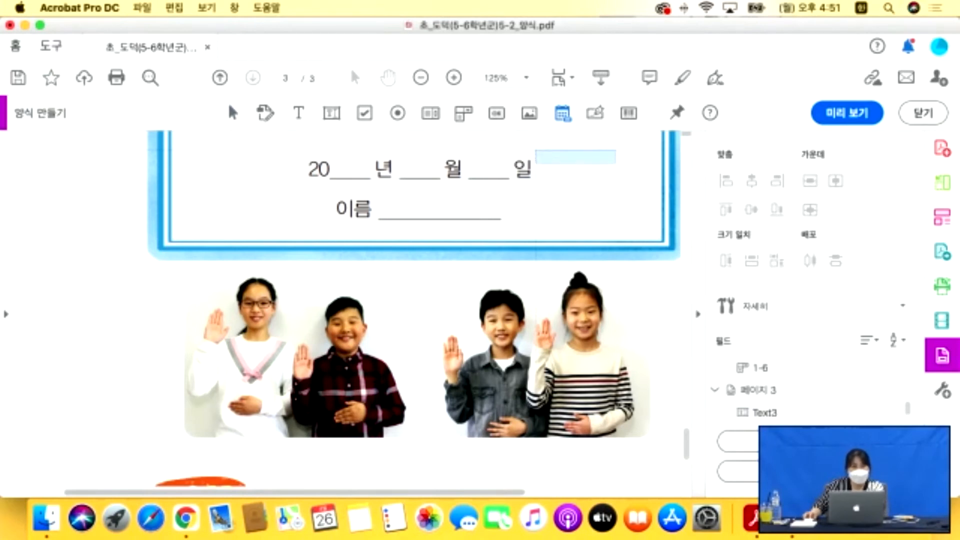
Place a date field right of 일, review its properties, and switch to preview.
click(653, 182)
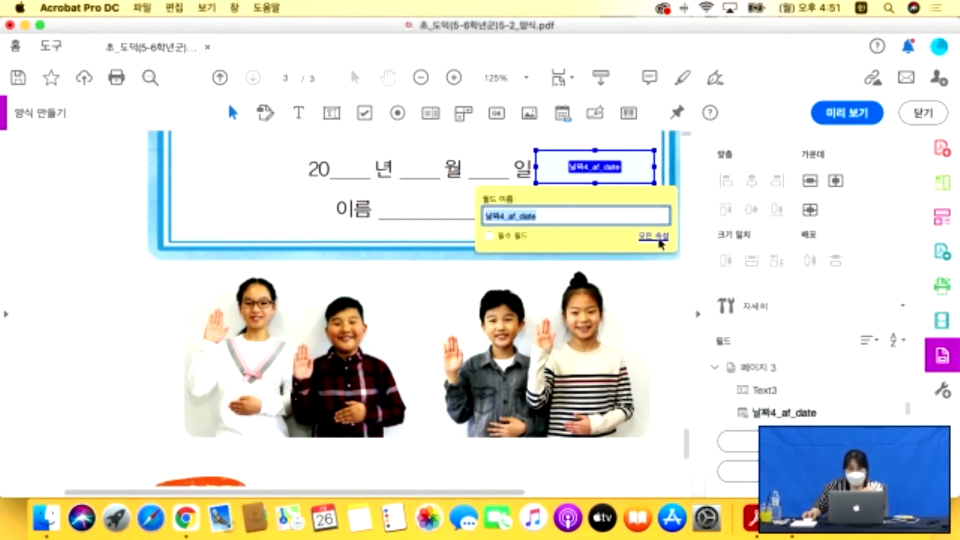
click(655, 237)
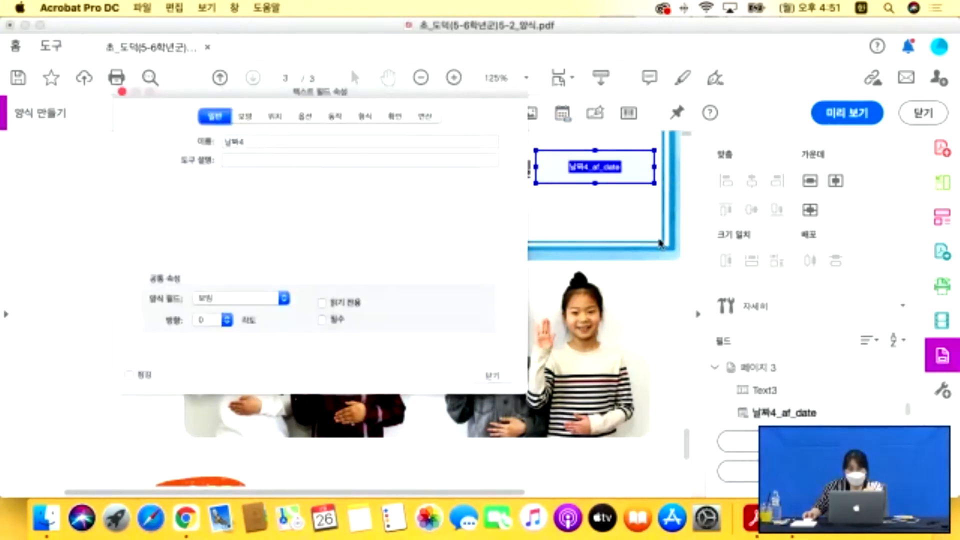
click(492, 375)
click(848, 113)
click(602, 170)
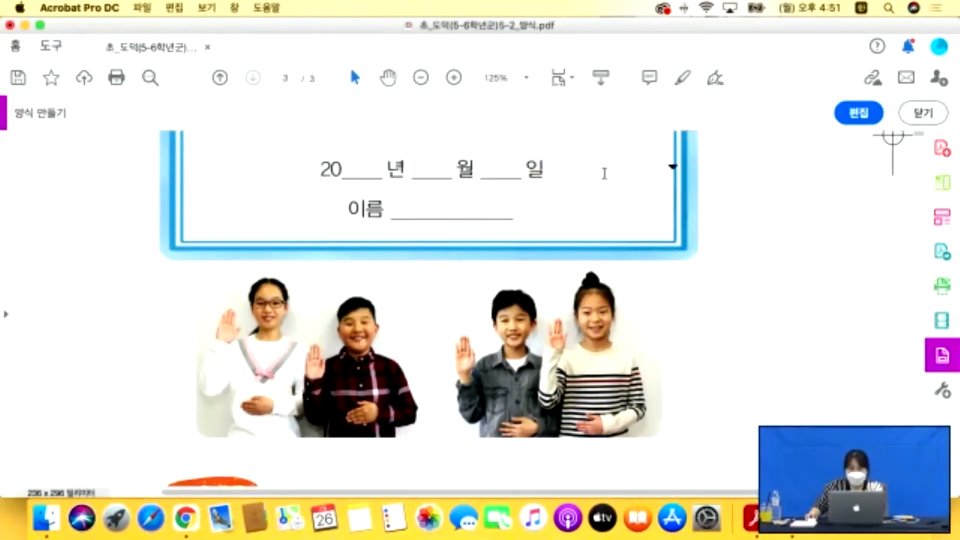
Test the date calendar with April 21, 23 and 15, ending on May 6 (21/5/6).
click(673, 169)
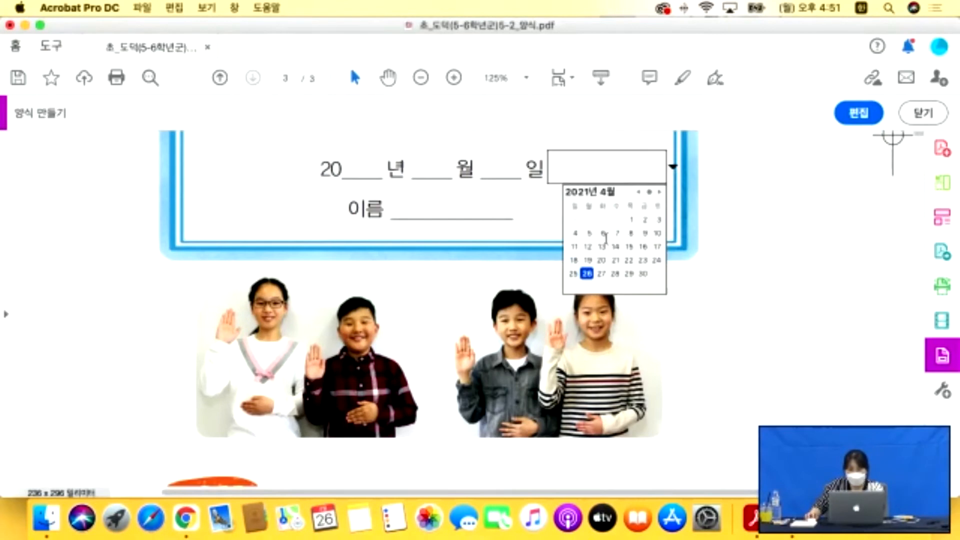
click(616, 261)
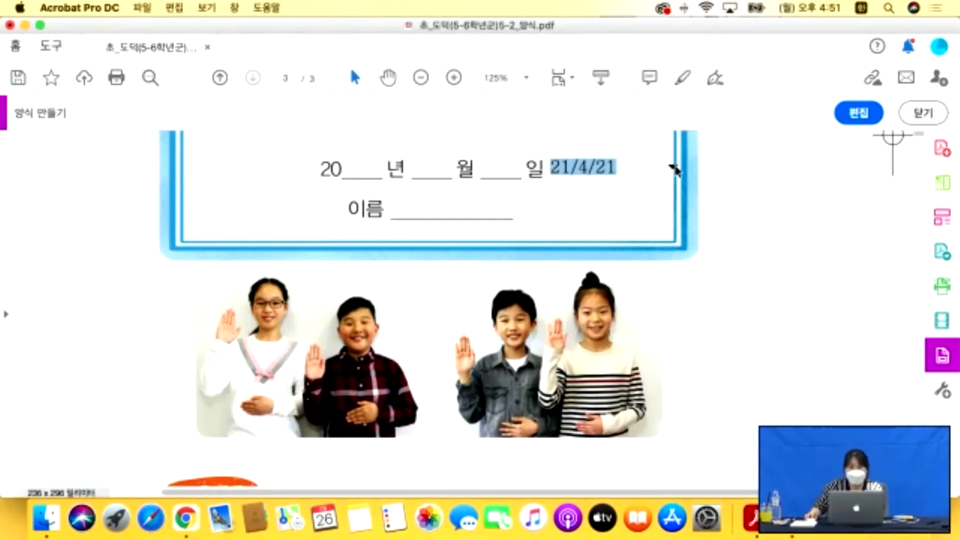
click(673, 167)
click(642, 262)
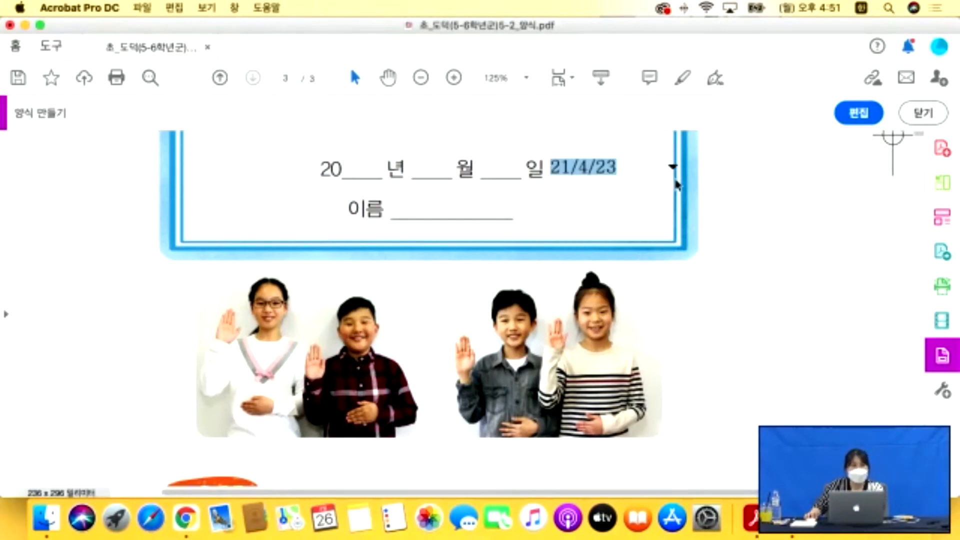
click(673, 168)
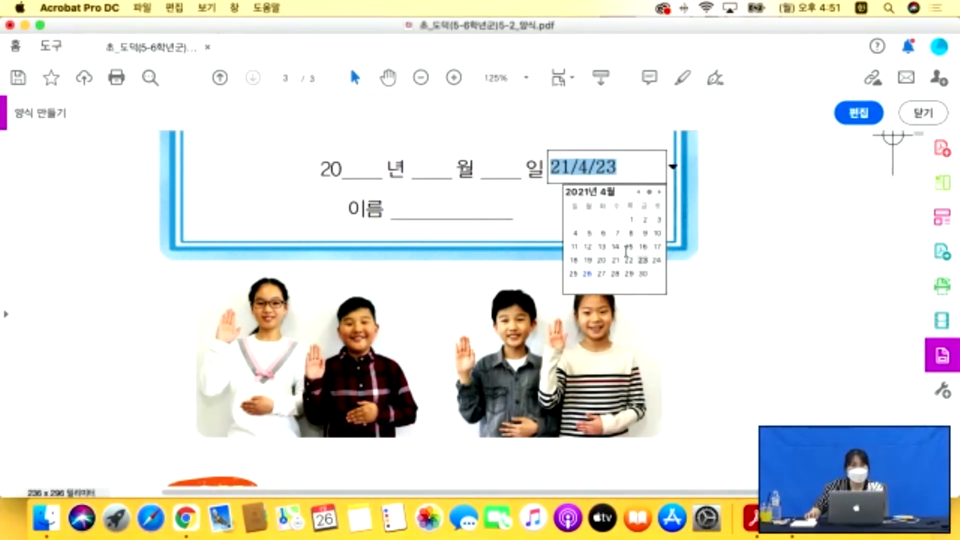
click(628, 248)
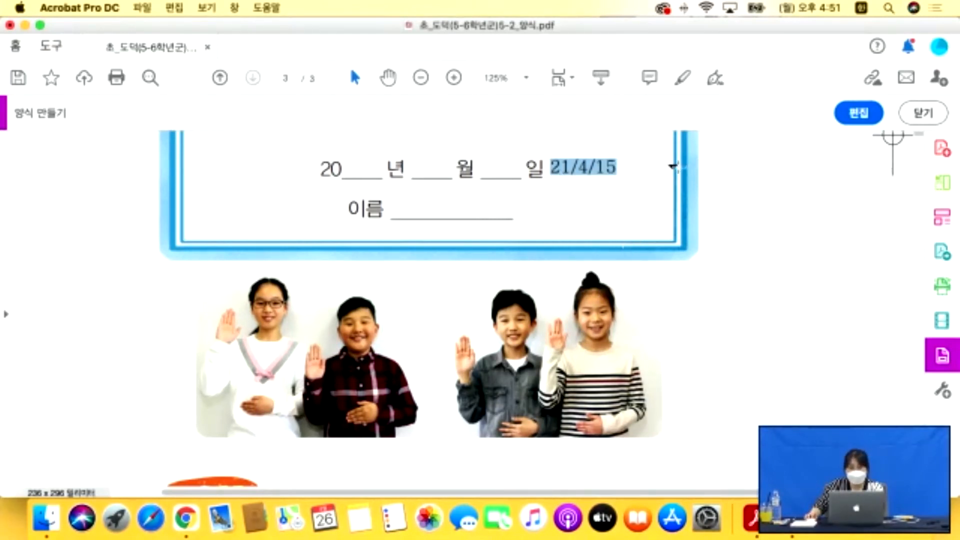
click(674, 166)
click(659, 193)
click(631, 233)
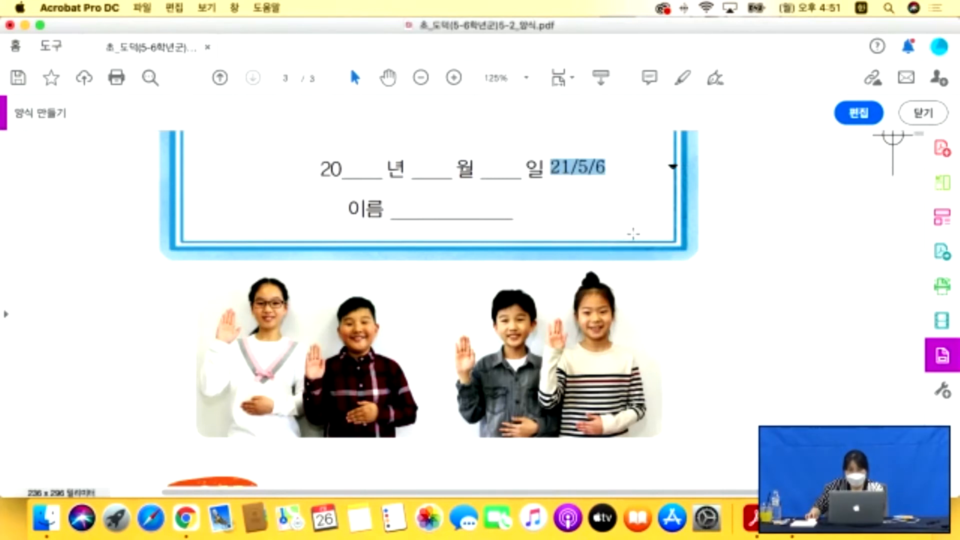
click(876, 116)
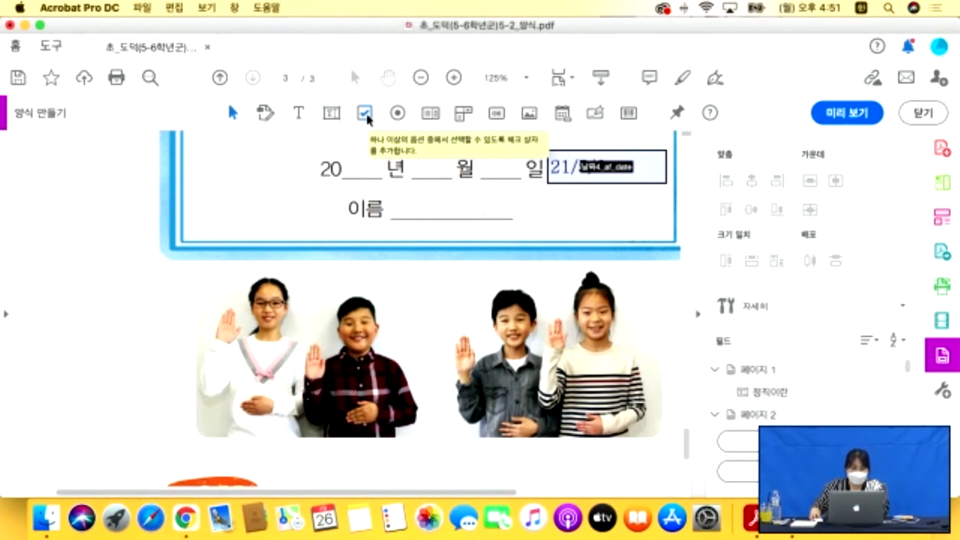
Place a check box field beside the '선언해 봅시다.' prompt on page 3.
scroll(381, 168, up, 4)
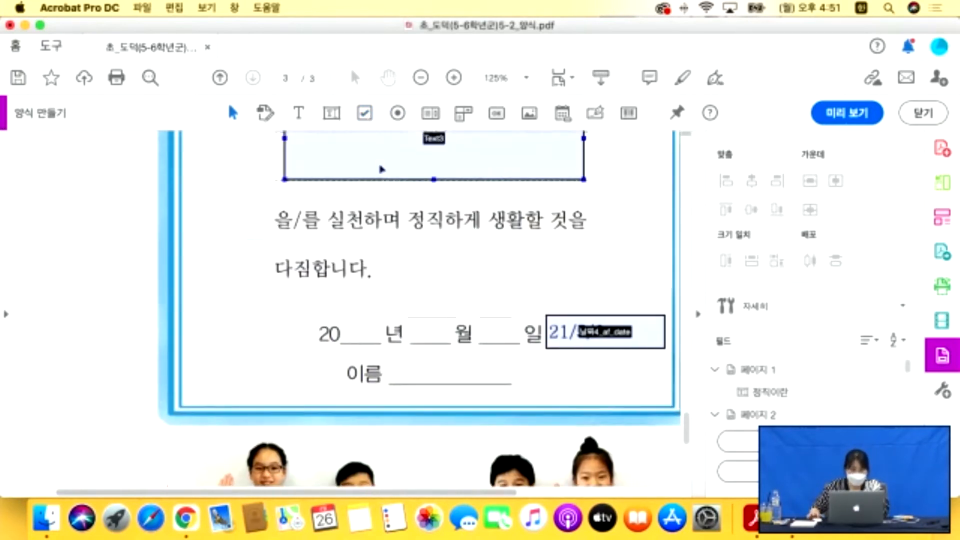
scroll(455, 199, up, 4)
scroll(457, 200, up, 4)
click(363, 116)
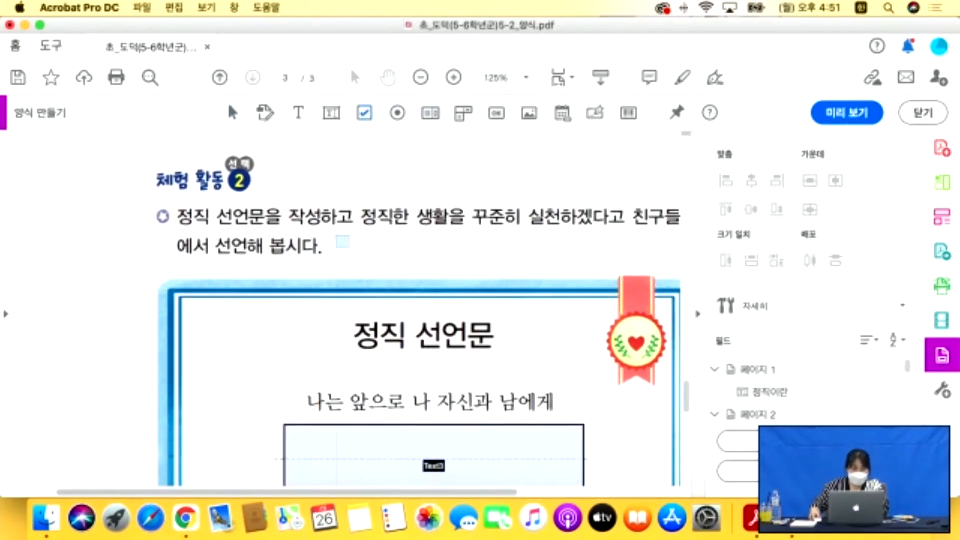
click(347, 247)
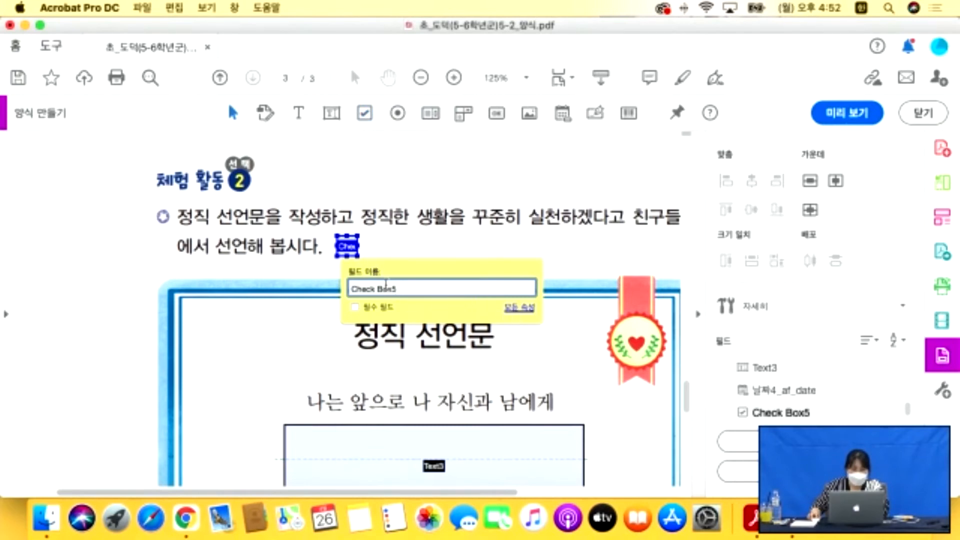
Review Check Box5's properties tabs, keep the 체크 style, and close the dialog.
click(530, 309)
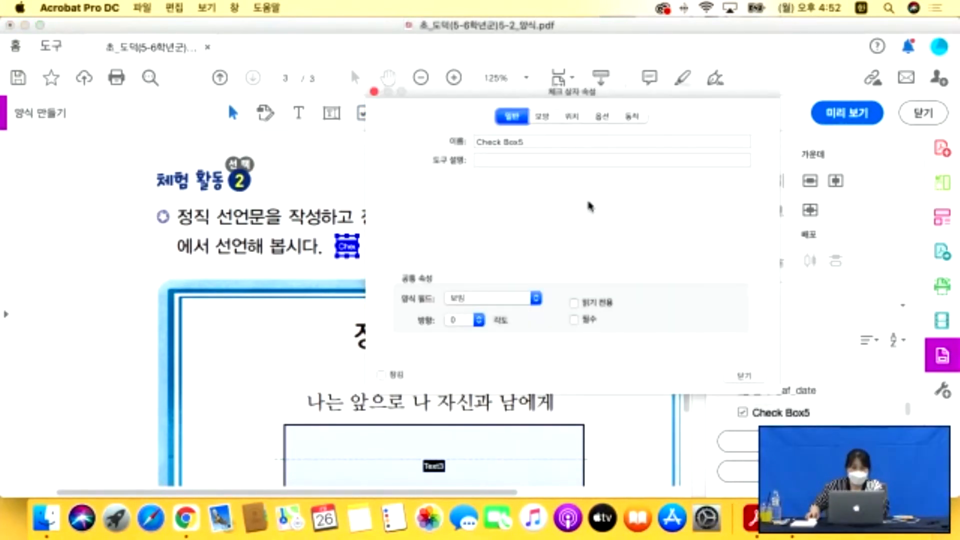
click(543, 118)
click(501, 117)
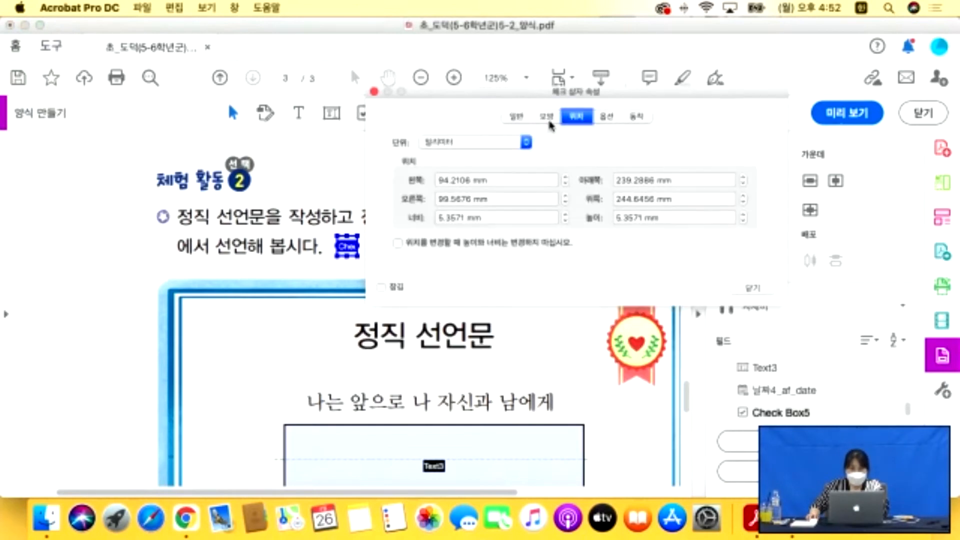
click(605, 117)
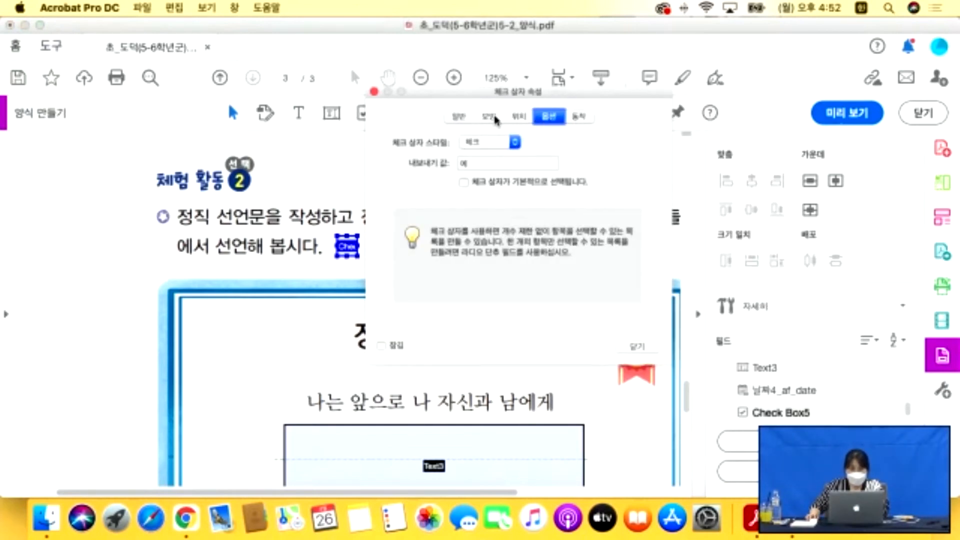
drag(499, 100, 628, 81)
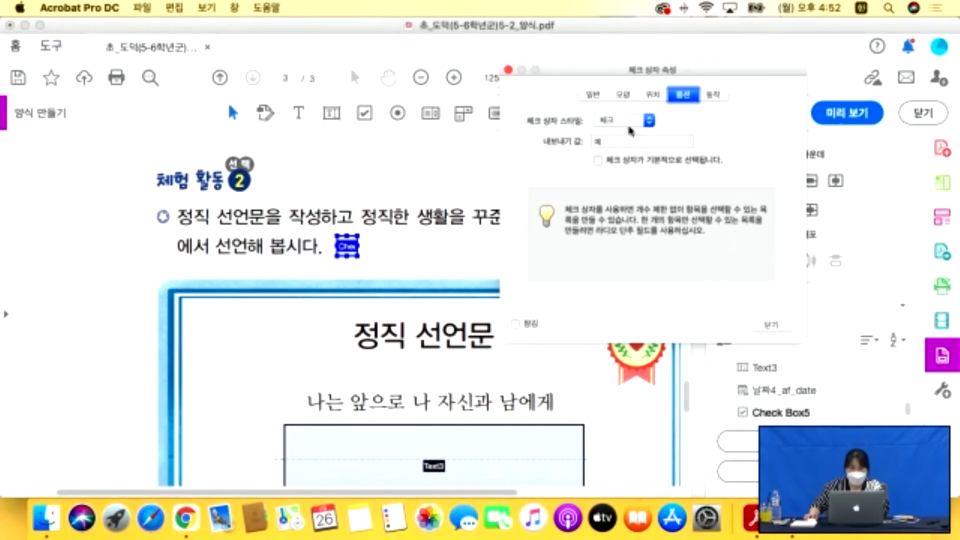
click(641, 120)
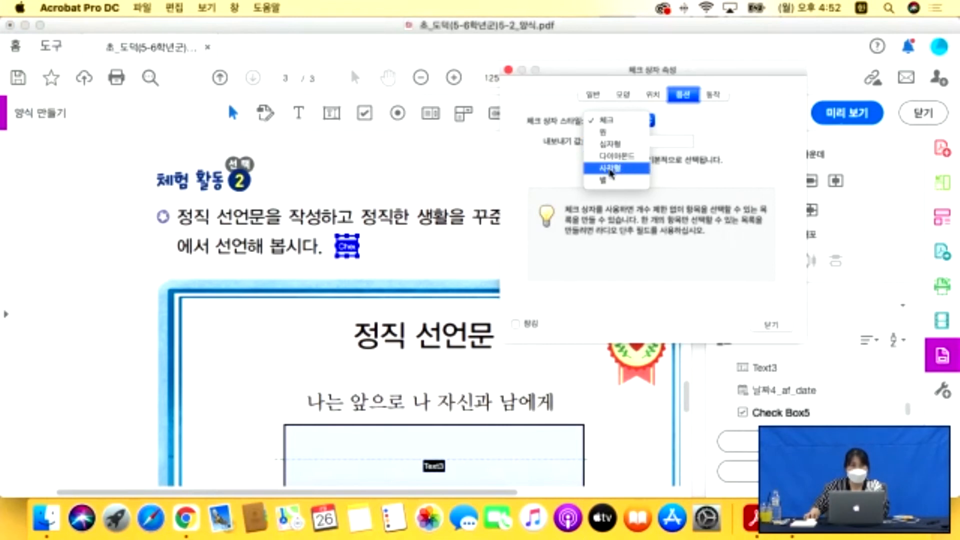
click(773, 326)
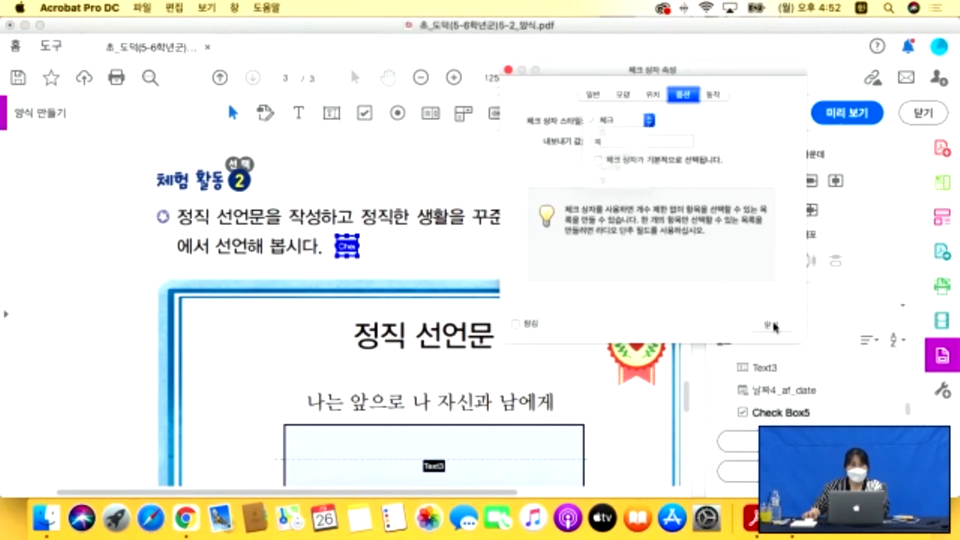
click(776, 325)
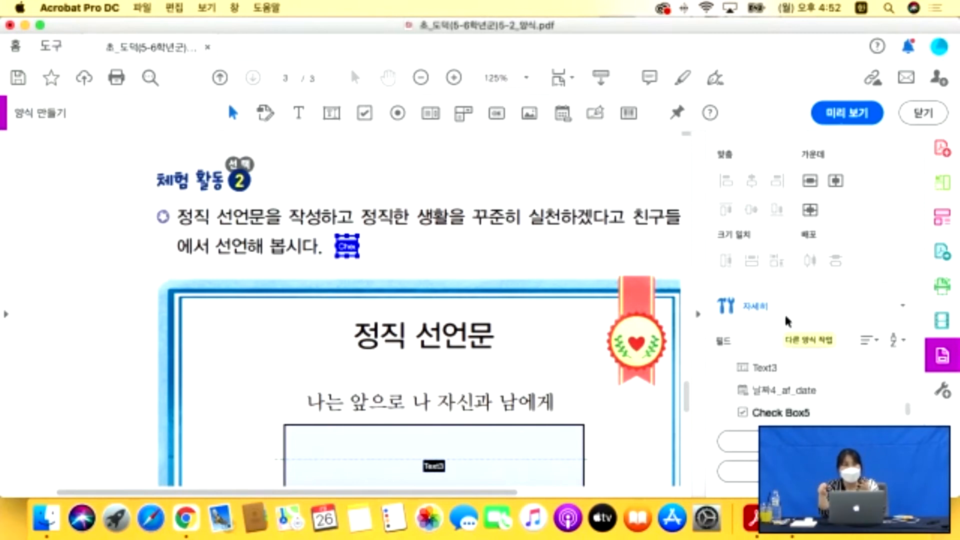
Draw radio buttons 선택1 and 선택2 in Group6 beside the checkbox.
click(398, 113)
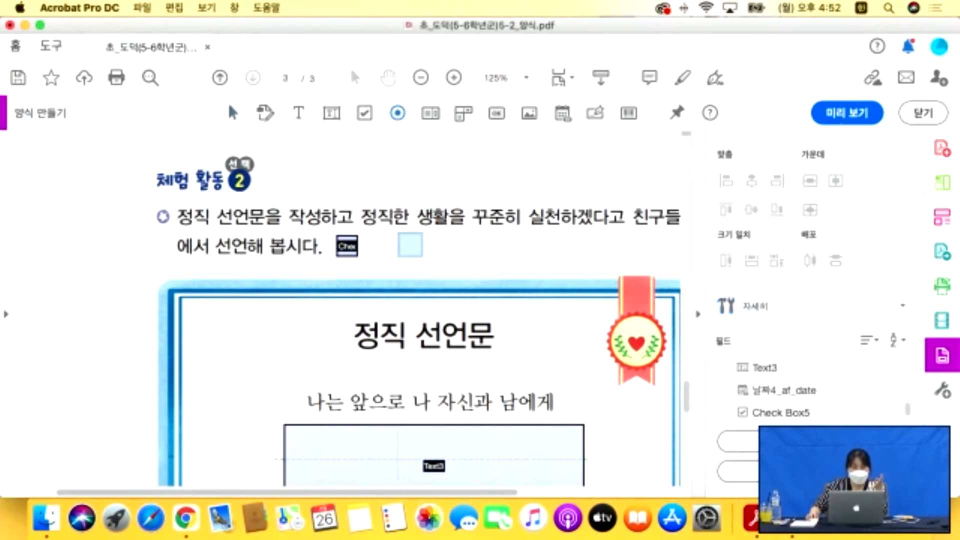
drag(398, 234, 425, 260)
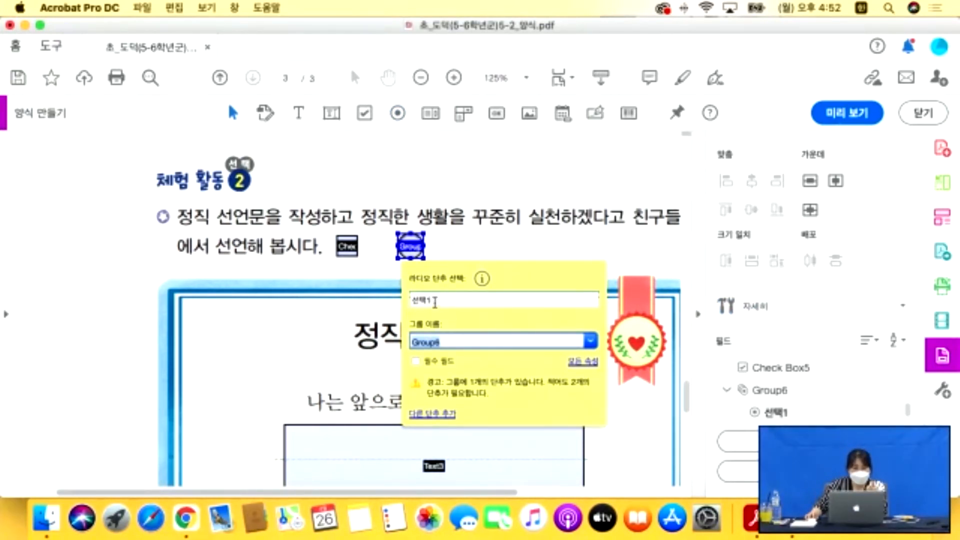
click(438, 300)
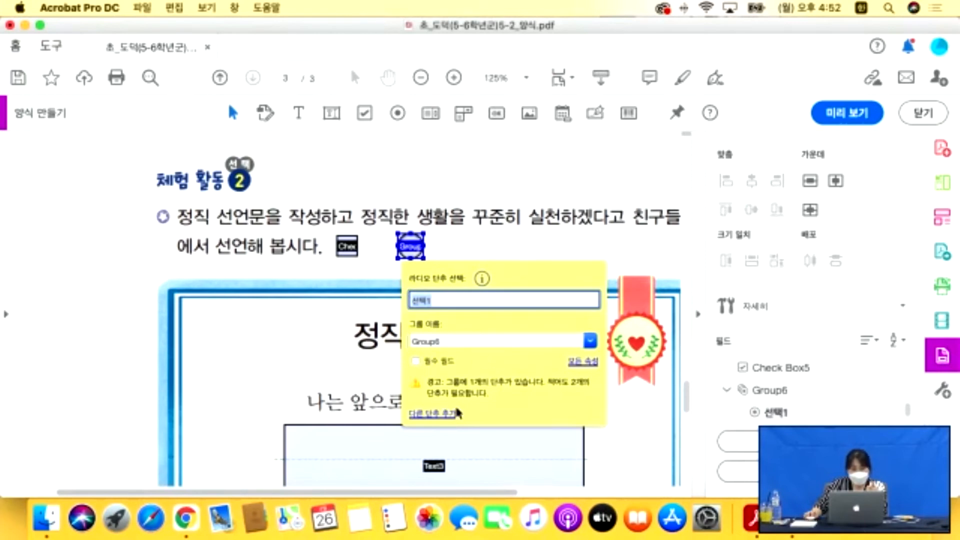
click(433, 414)
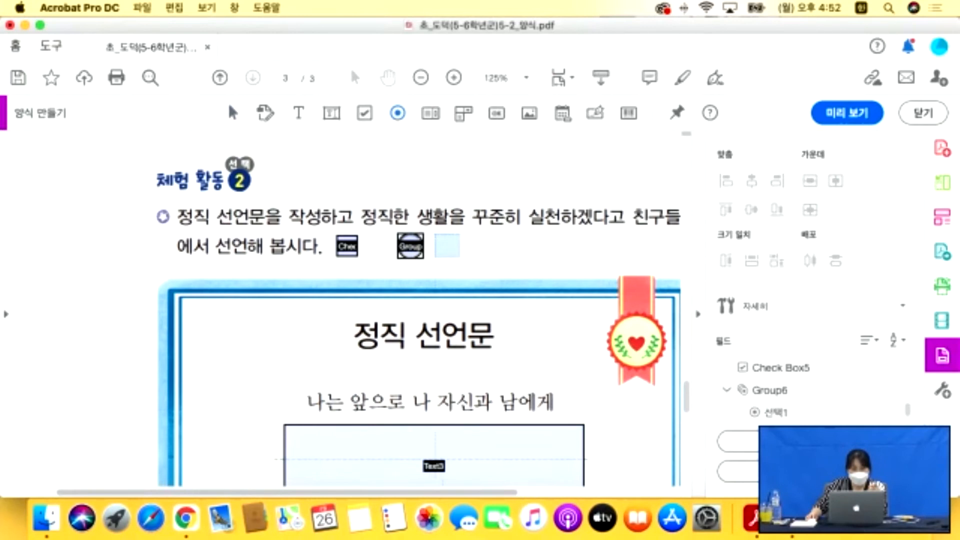
click(448, 247)
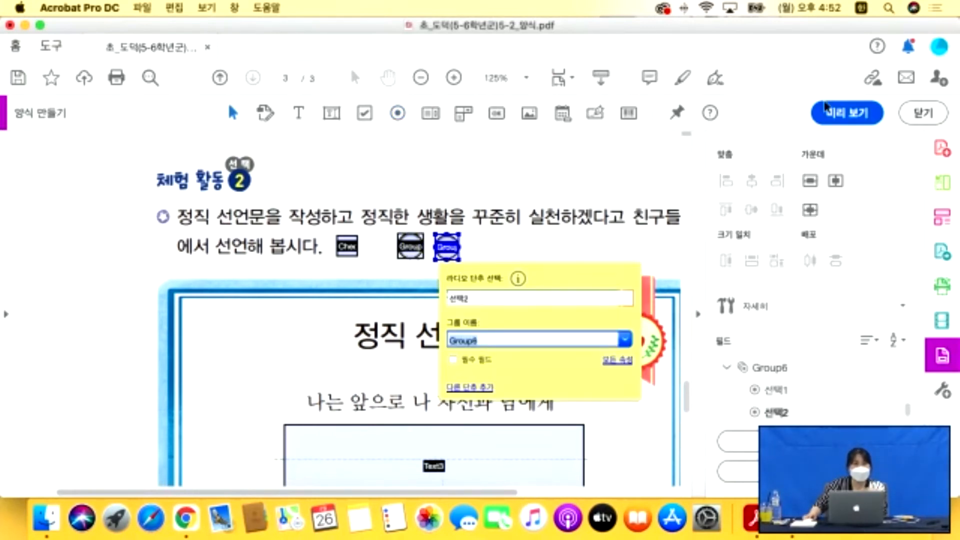
Preview the form and try both radio buttons, leaving 선택1 selected.
click(847, 113)
click(411, 246)
click(448, 247)
click(412, 246)
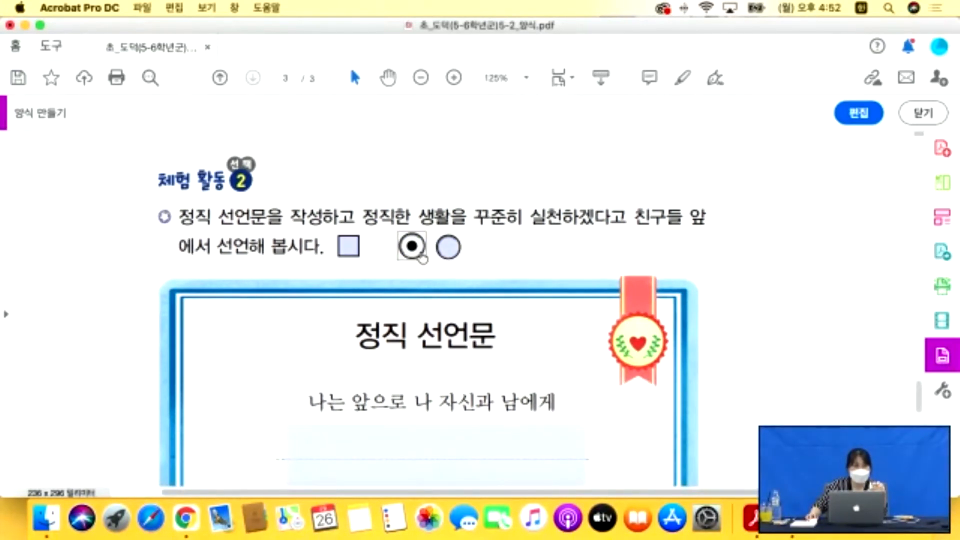
Toggle between the two radio buttons and tick the checkbox to test them.
click(447, 248)
click(412, 247)
click(448, 247)
click(351, 249)
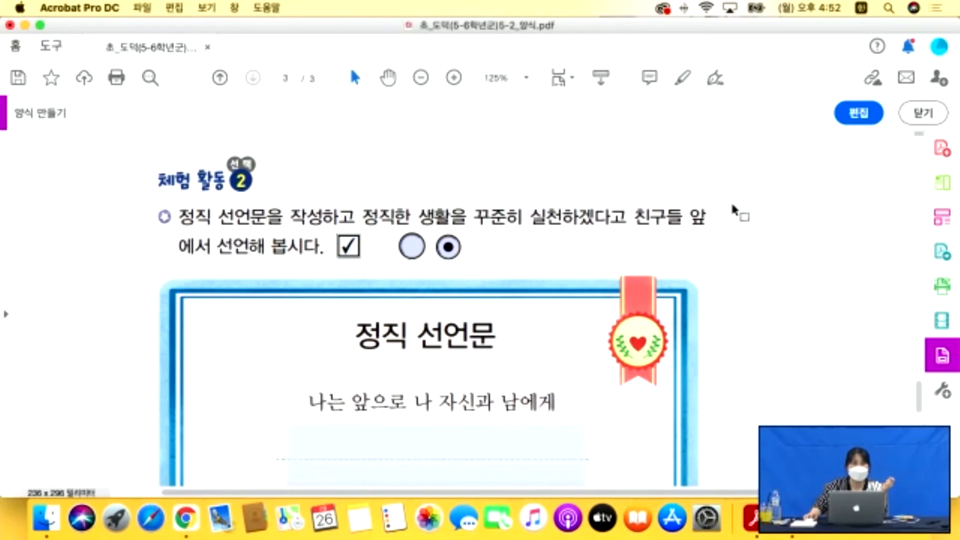
Return to form editing and scroll down through the worksheet.
click(856, 114)
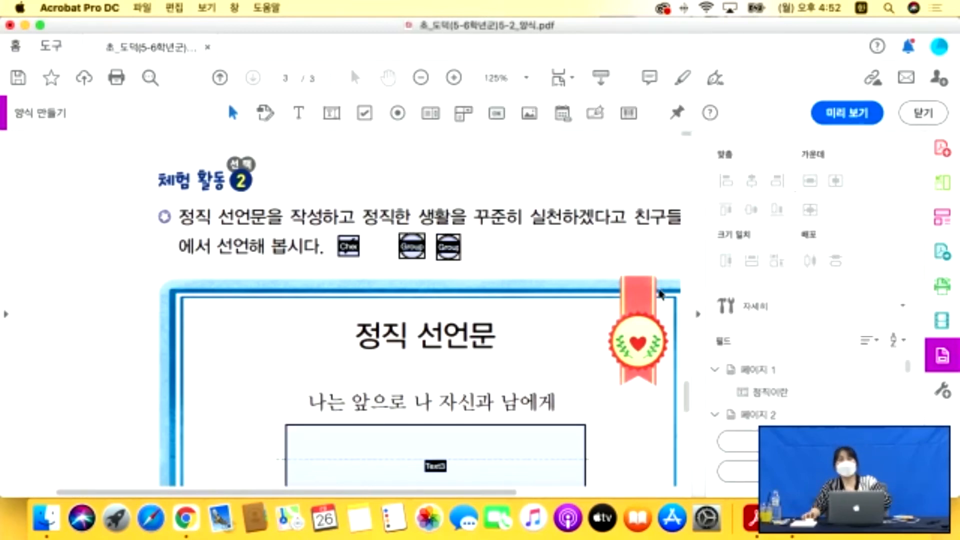
scroll(622, 283, down, 10)
scroll(622, 280, down, 15)
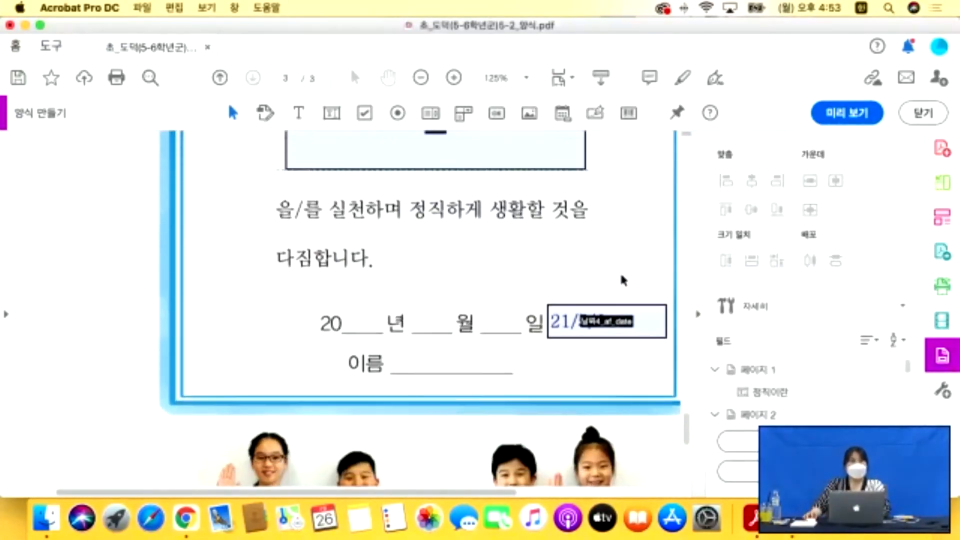
scroll(610, 275, down, 2)
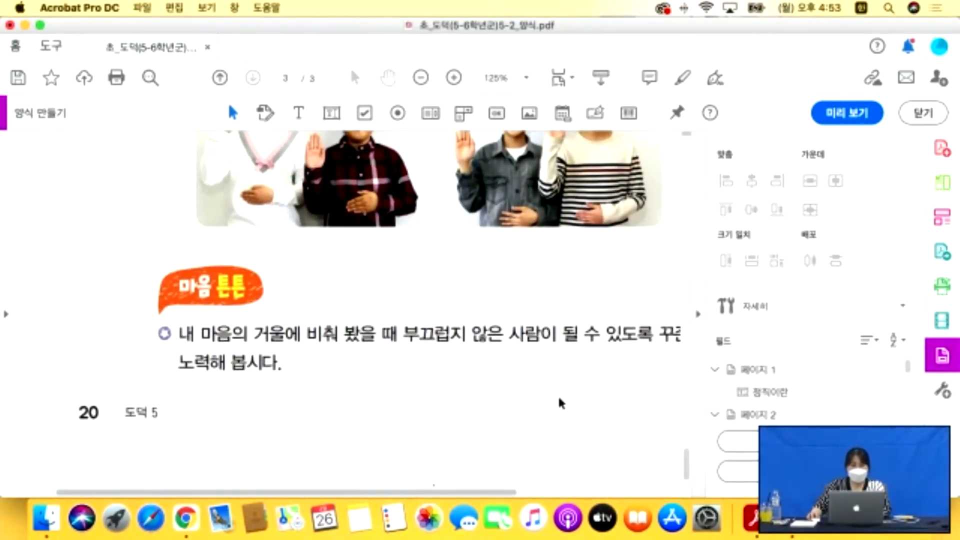
scroll(559, 401, right, 3)
Preview once more, then resume field editing at the 정직한 나의 생활 table on page 2.
click(845, 119)
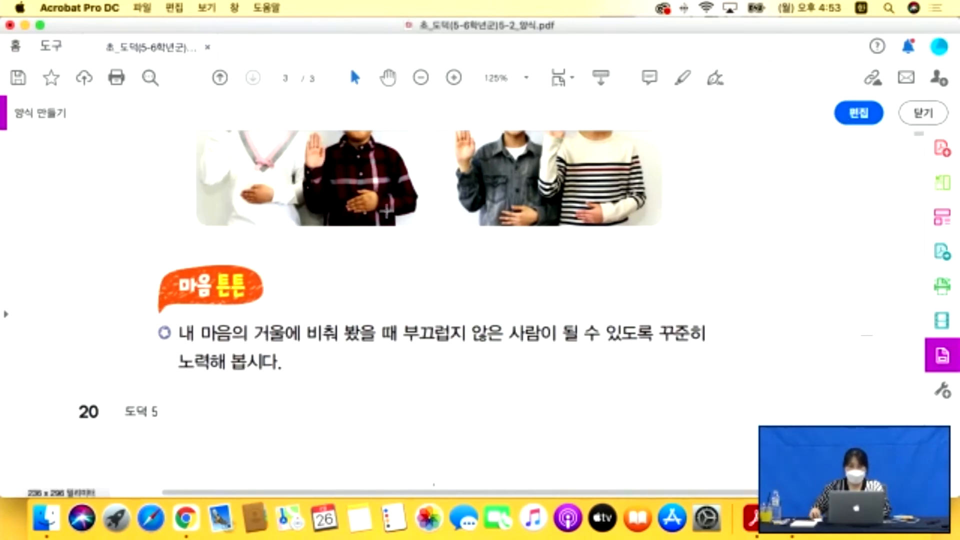
scroll(388, 213, up, 18)
scroll(388, 215, up, 20)
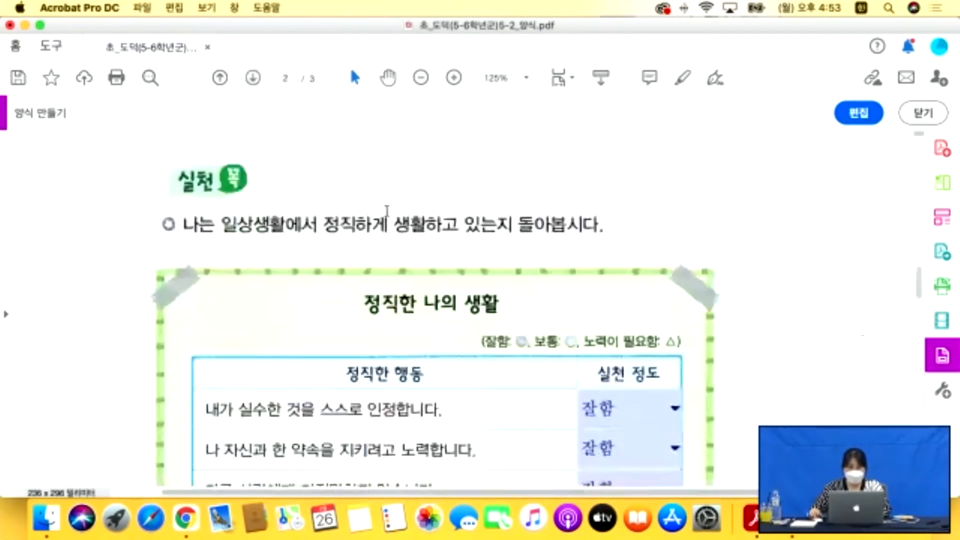
scroll(387, 213, up, 15)
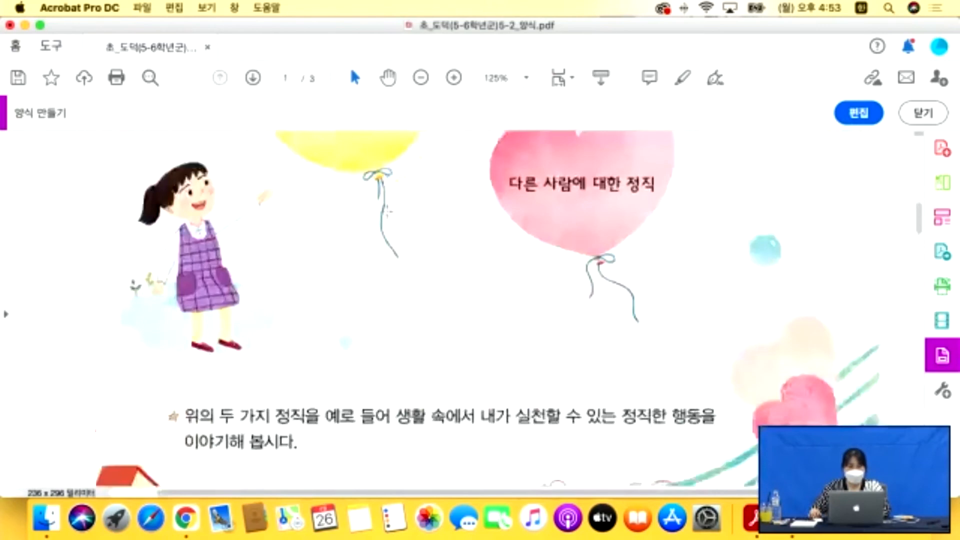
scroll(387, 214, down, 20)
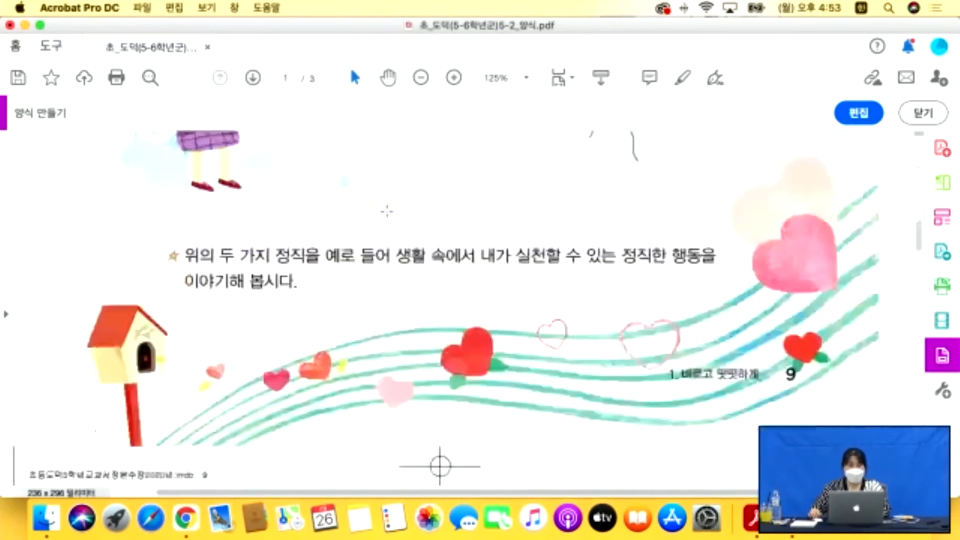
click(845, 114)
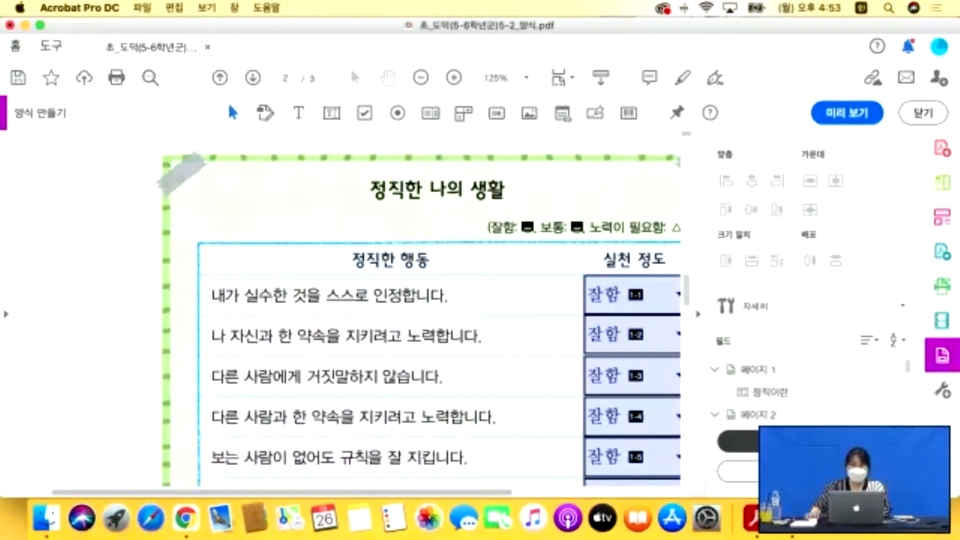
scroll(809, 350, down, 5)
scroll(813, 368, down, 5)
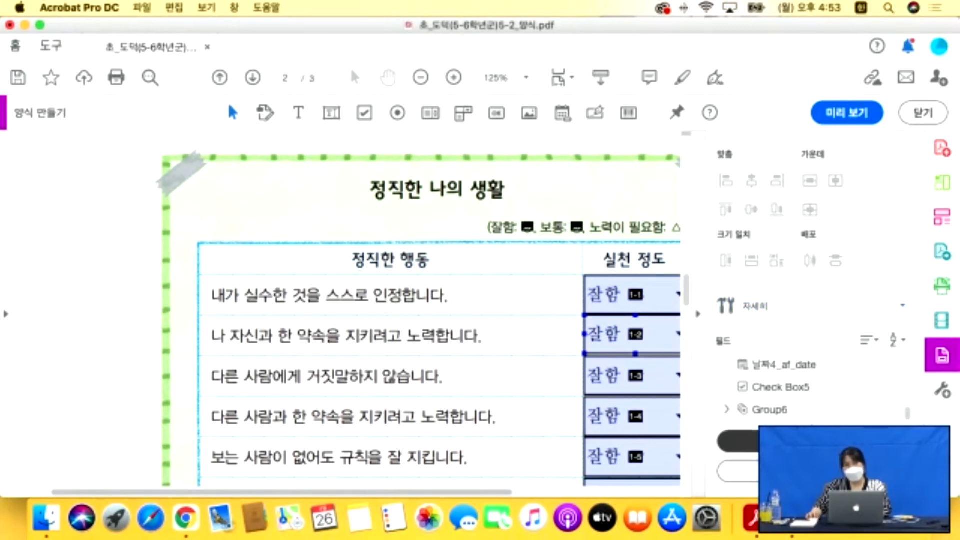
Save the form to the Desktop, choose e-mail distribution, and clear prefilled field values.
click(738, 441)
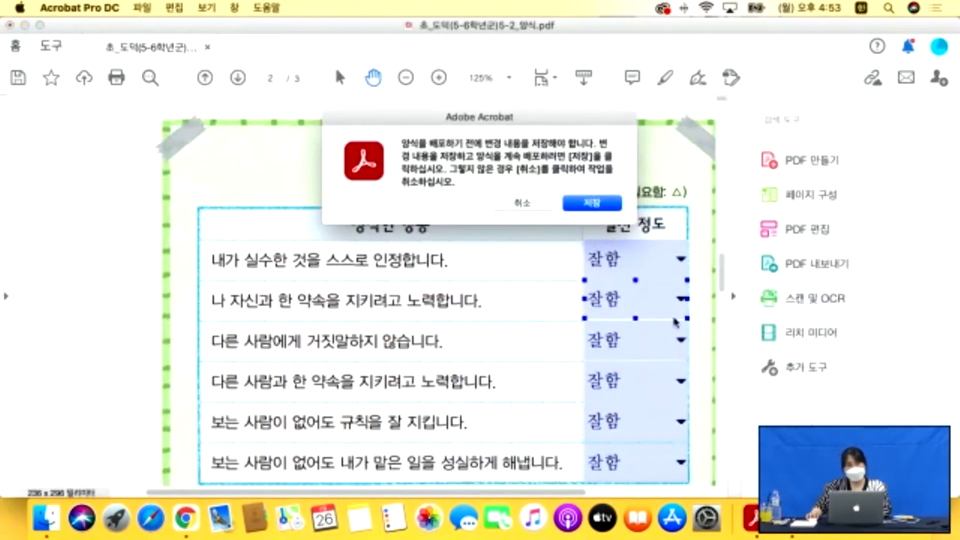
click(593, 209)
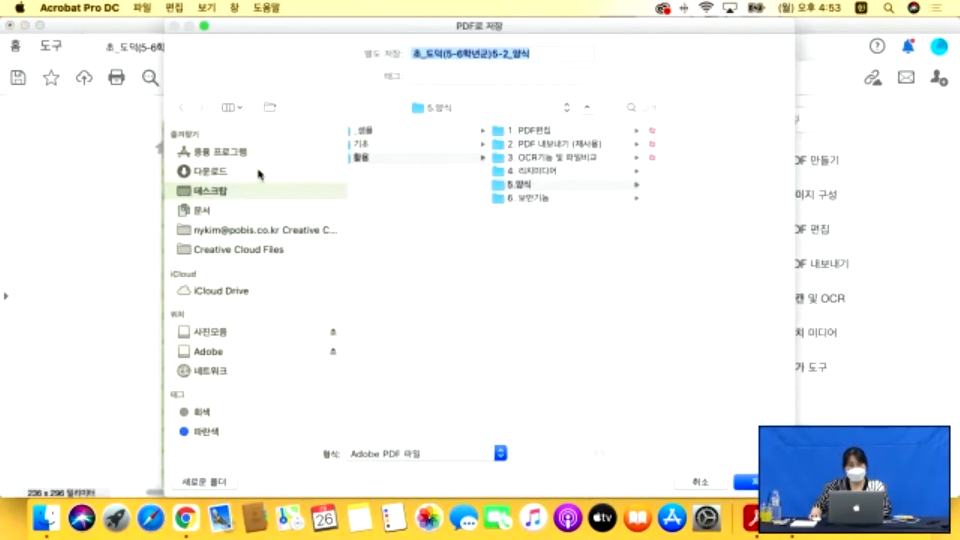
click(209, 192)
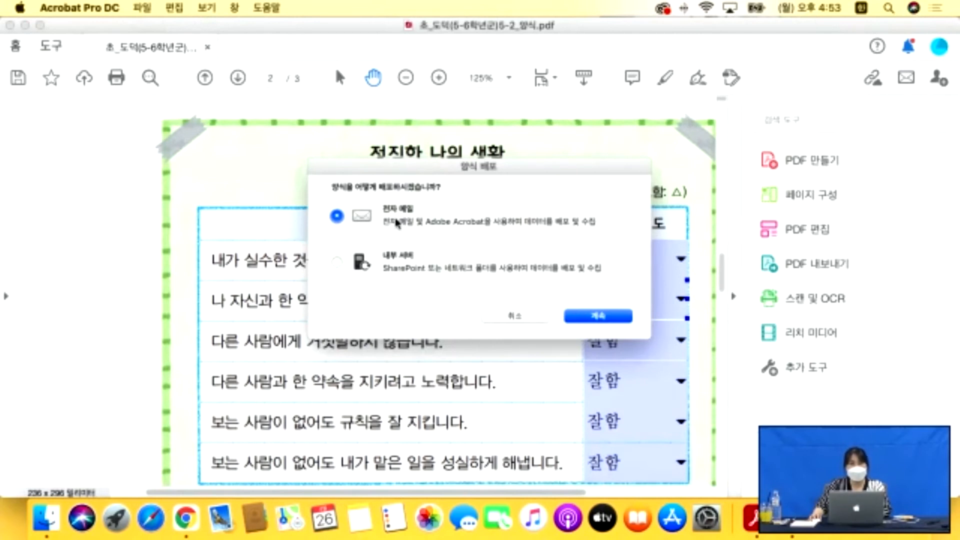
click(599, 318)
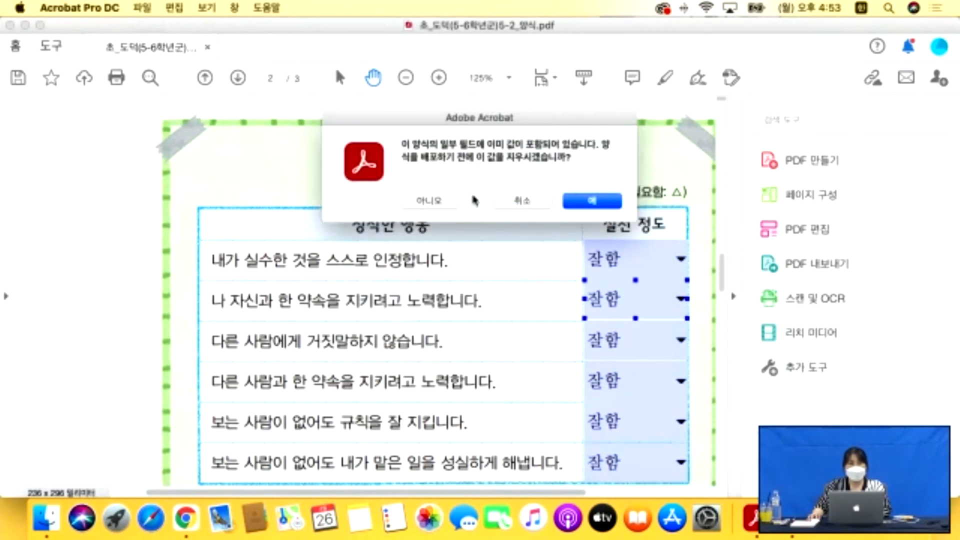
click(566, 204)
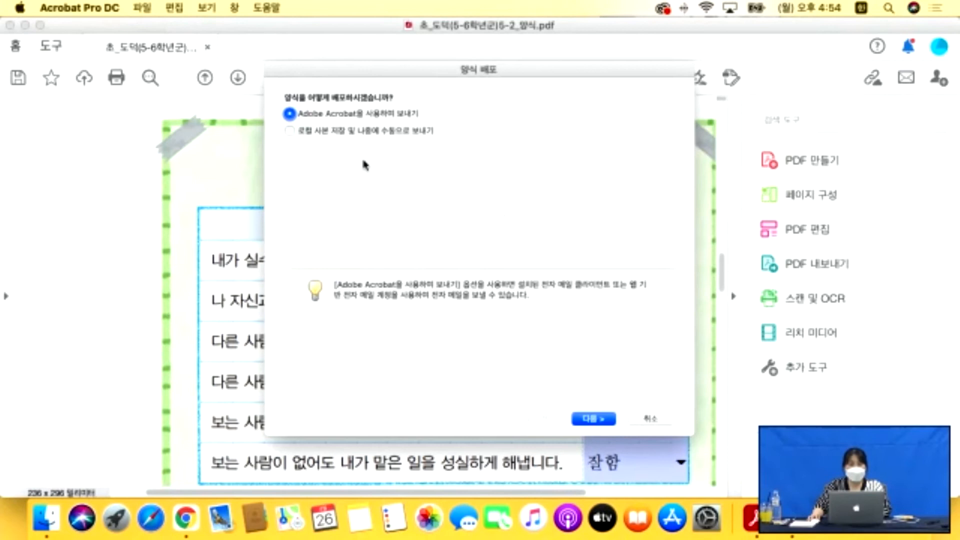
Enter two recipients' e-mail addresses, separated by a comma, and send the form.
click(595, 418)
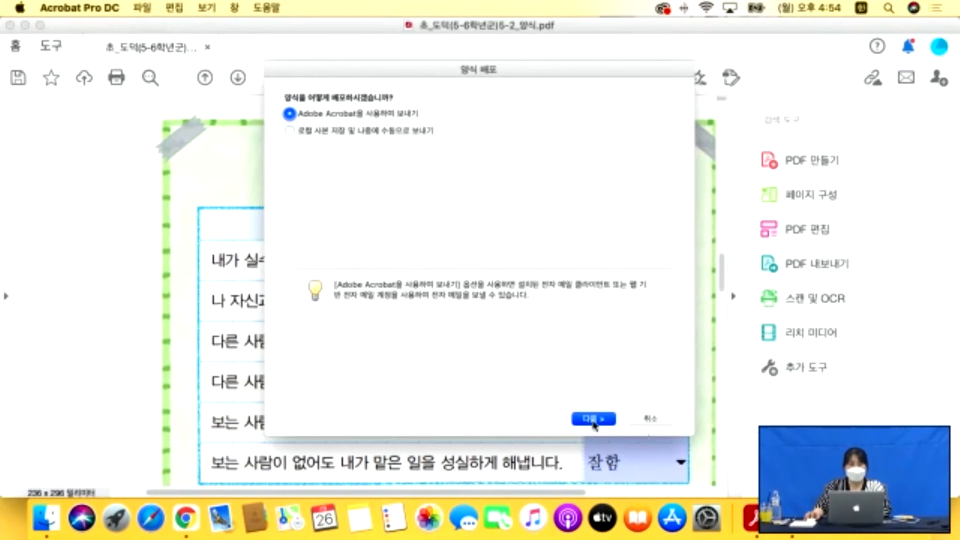
click(371, 118)
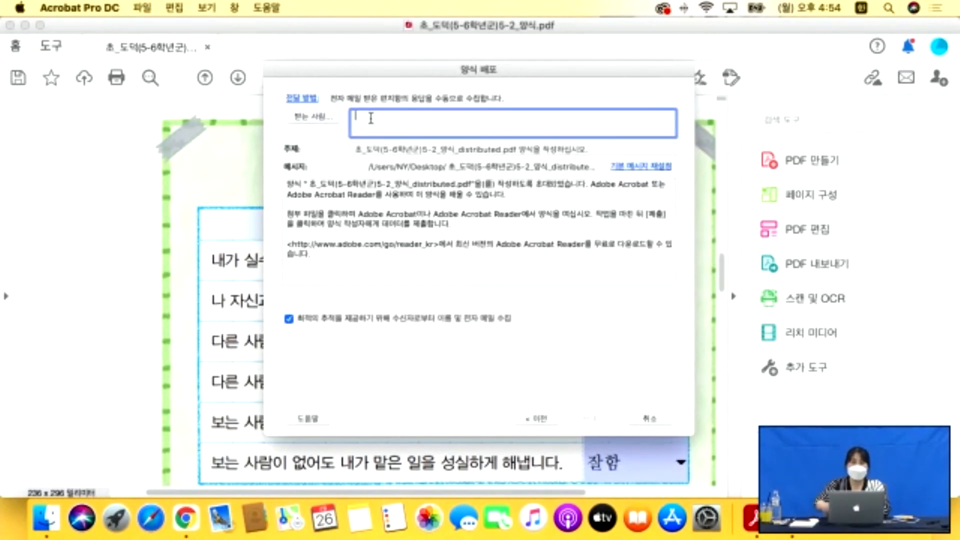
text(지)
key(BackSpace)
key(BackSpace)
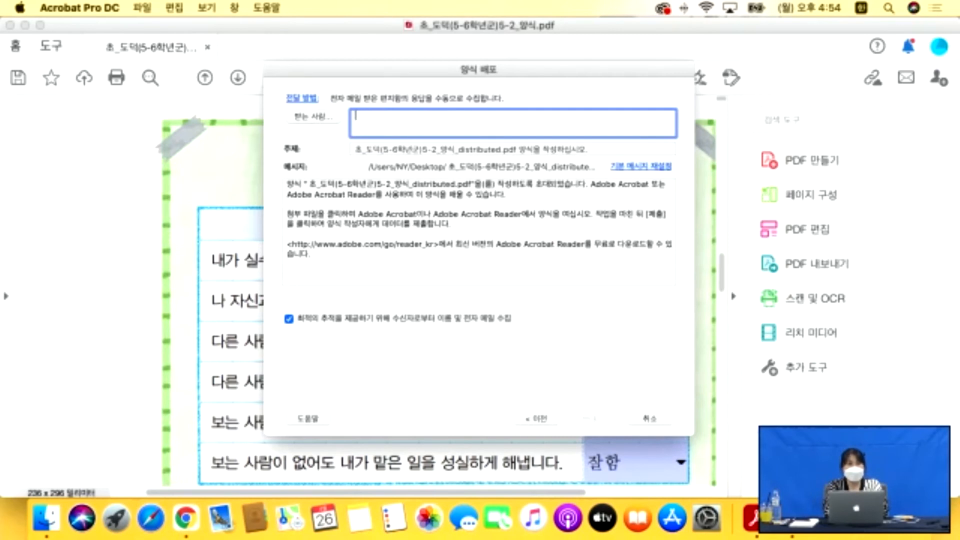
key(Caps_Lock)
text(w)
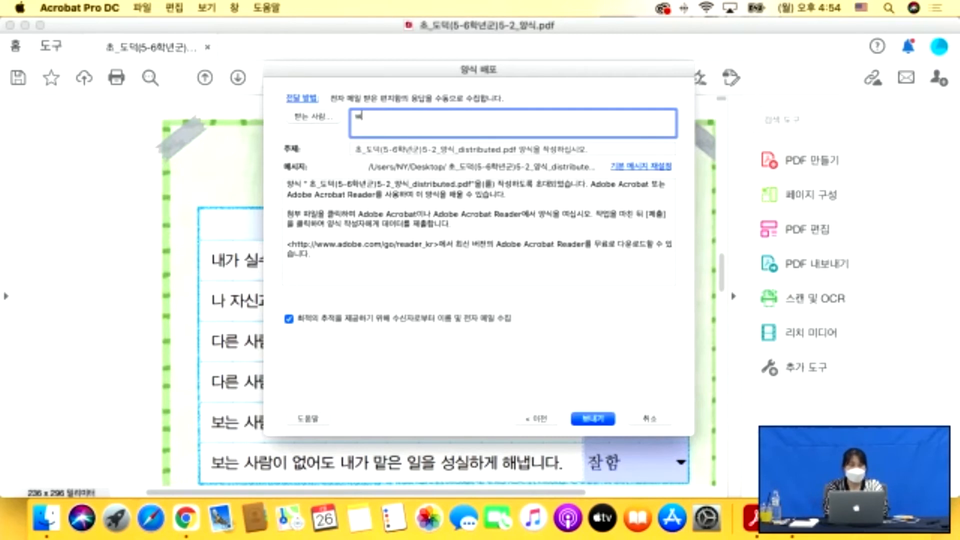
key(BackSpace)
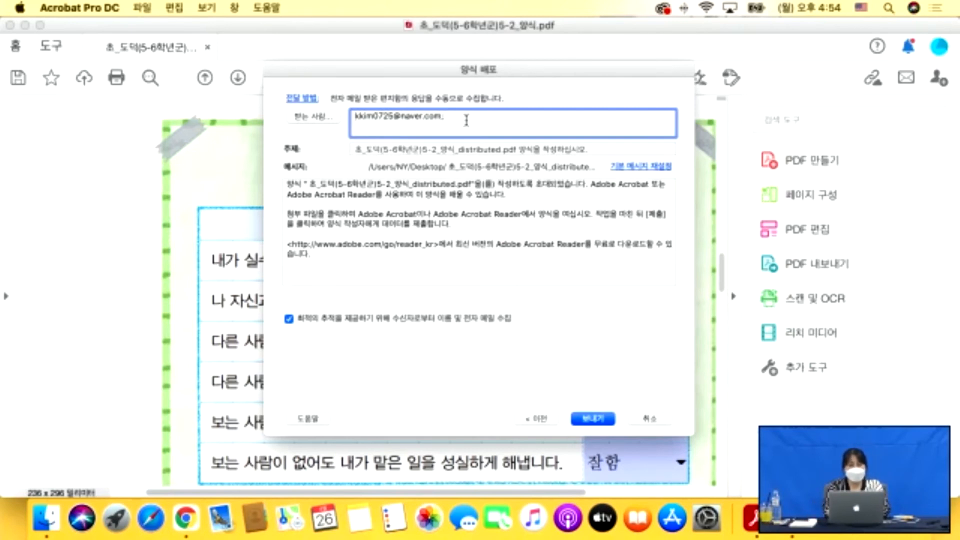
text(,)
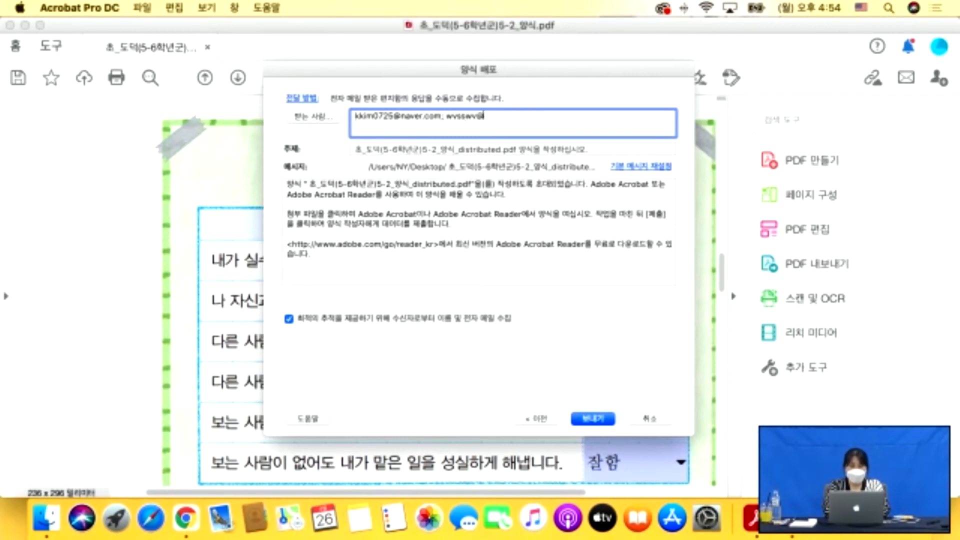
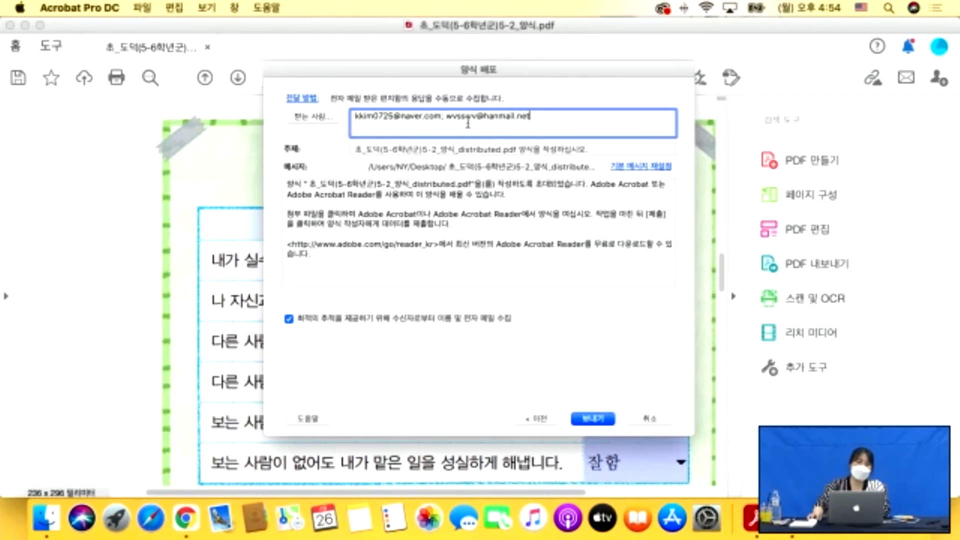
click(593, 419)
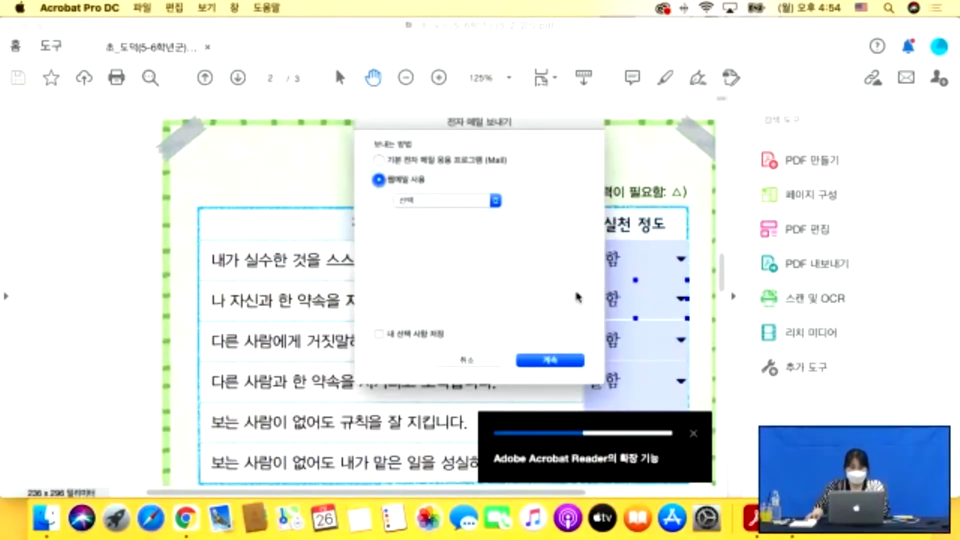
Cancel the Gmail webmail option and the e-mail send, dismissing all three error alerts.
click(440, 201)
click(432, 223)
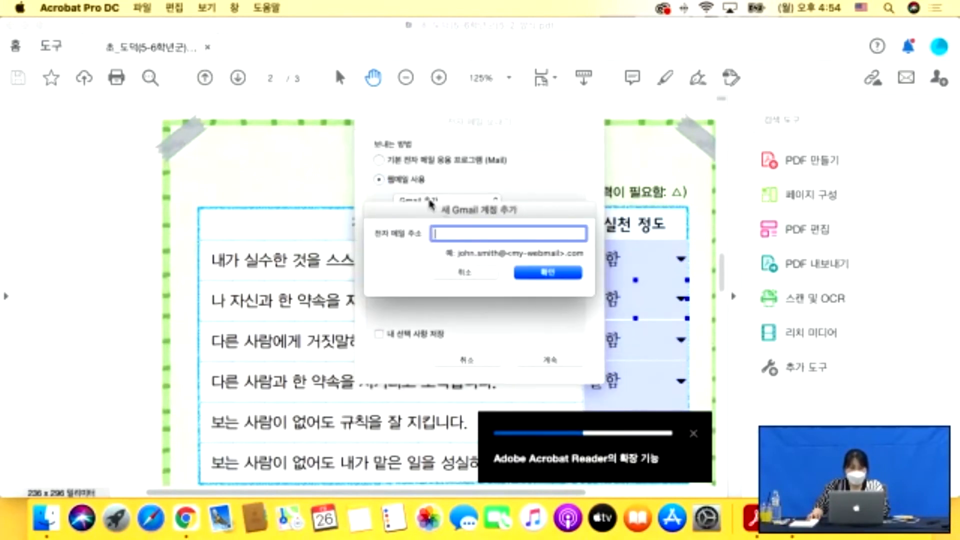
click(471, 262)
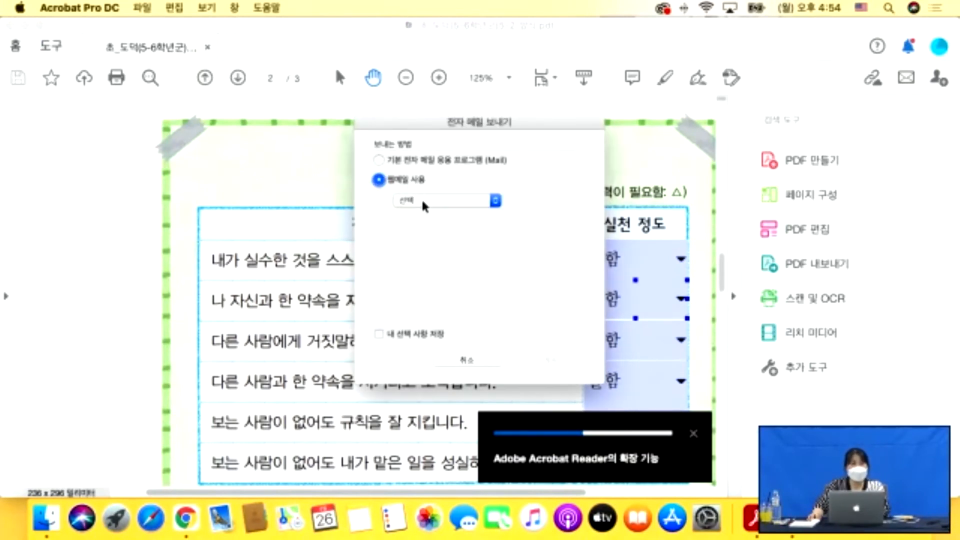
click(478, 359)
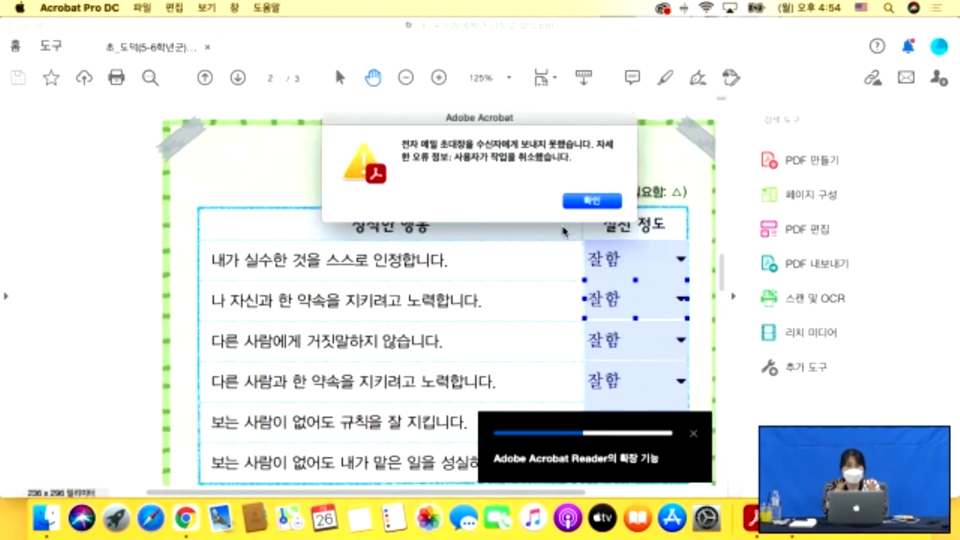
click(618, 202)
click(590, 202)
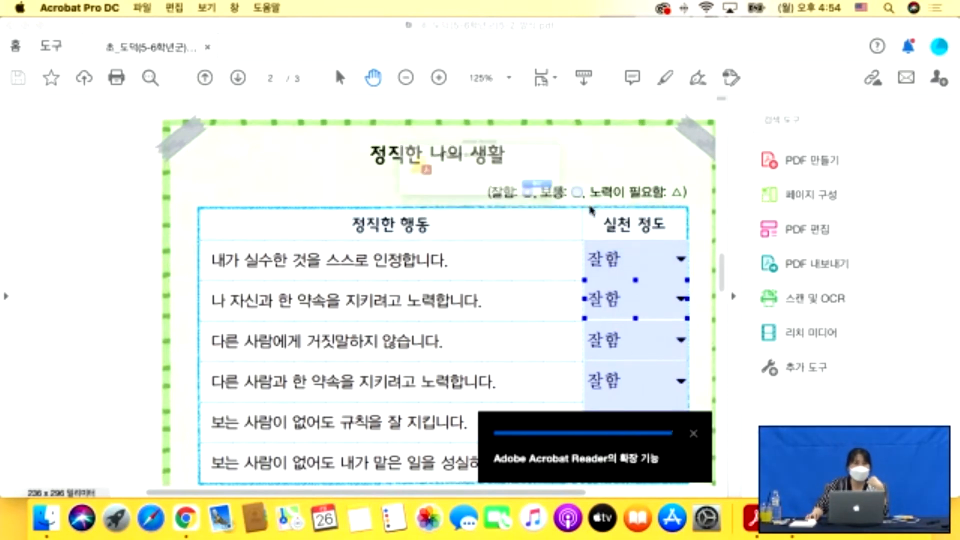
click(590, 201)
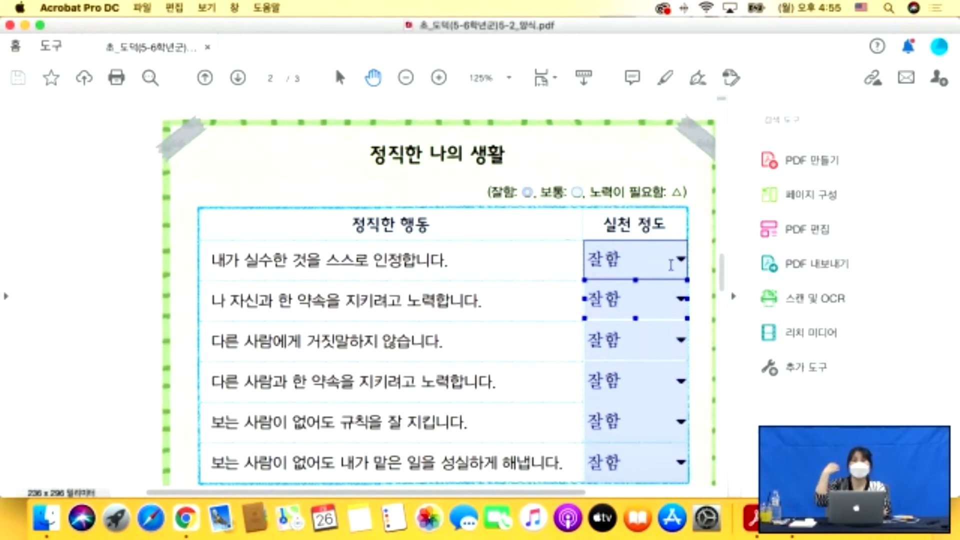
Check the 6. 보안기능 folder in Finder, then return to the worksheet's dropdown table.
scroll(670, 264, up, 1)
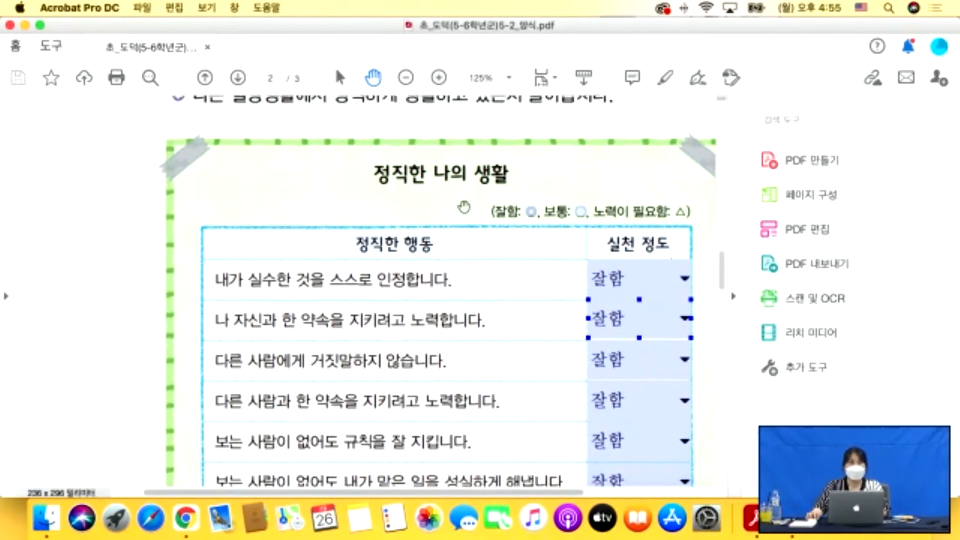
click(46, 519)
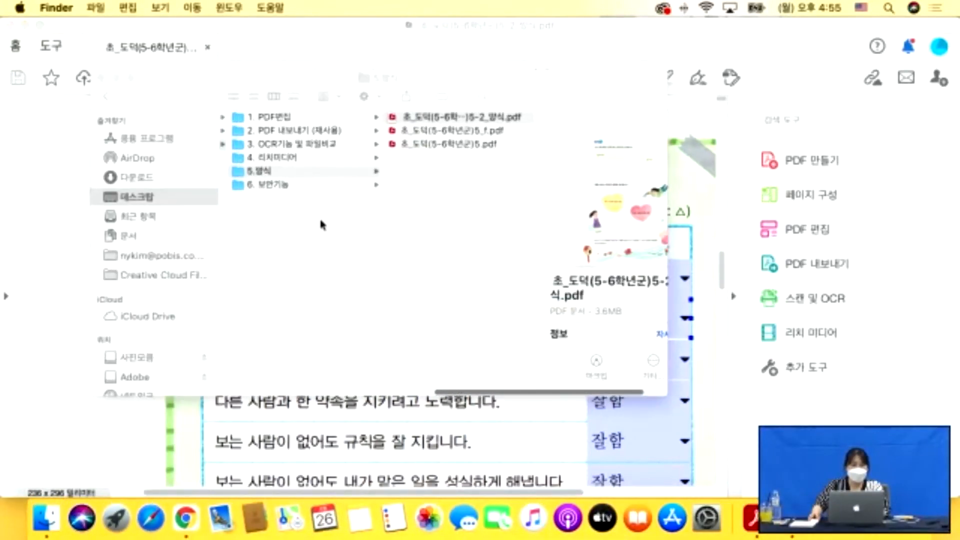
click(283, 188)
click(11, 305)
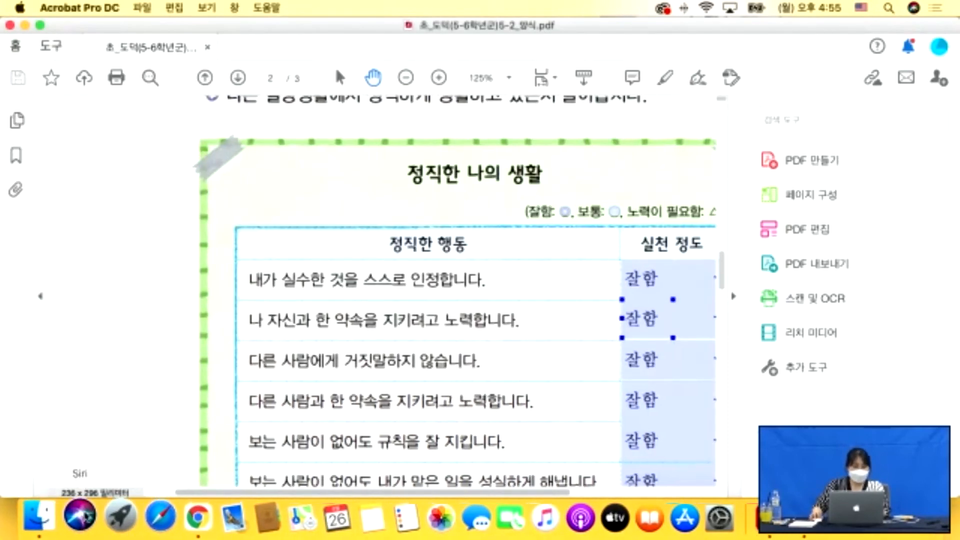
scroll(173, 489, right, 3)
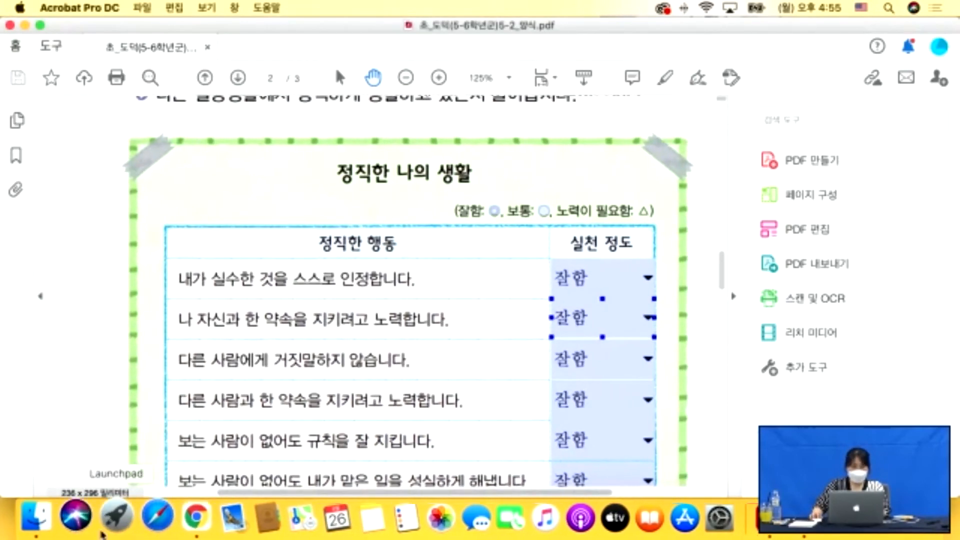
scroll(224, 296, down, 2)
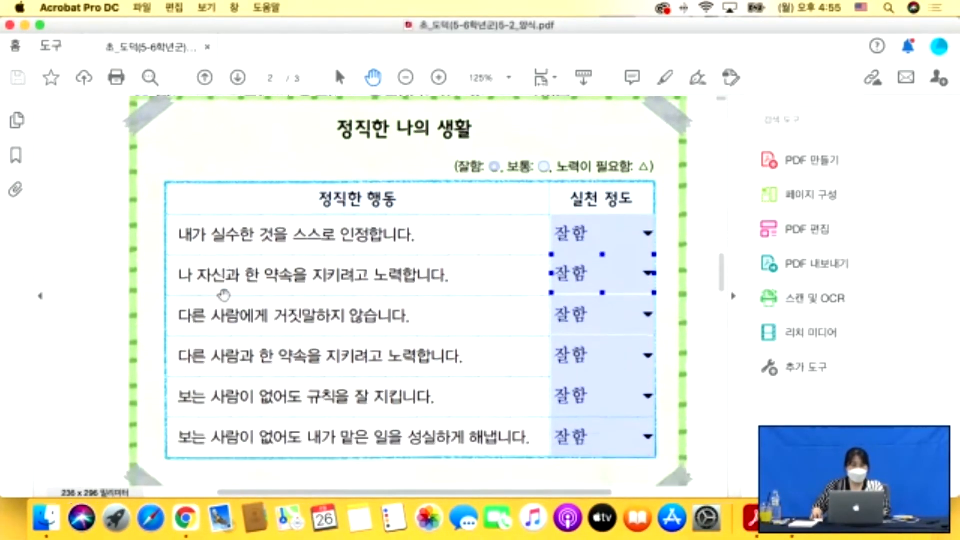
scroll(224, 295, up, 1)
scroll(224, 296, right, 1)
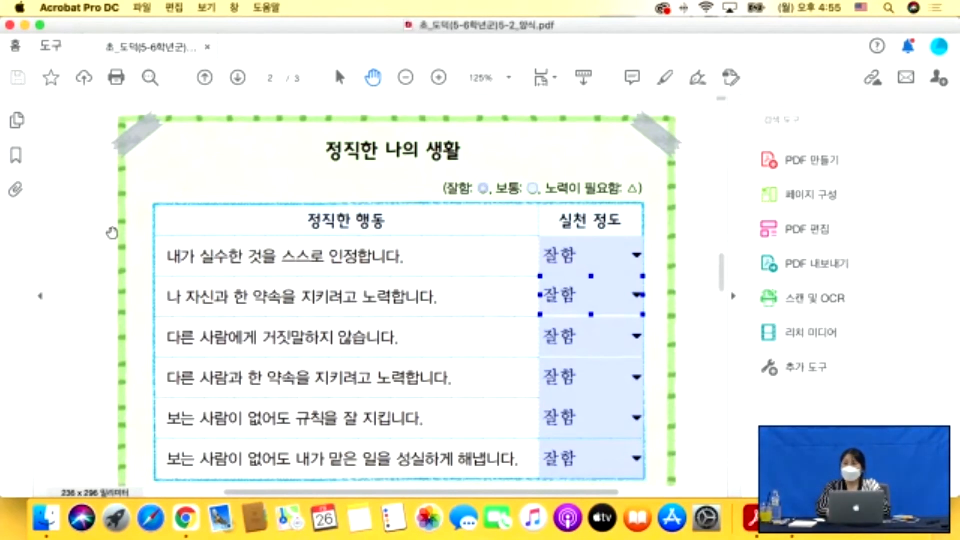
scroll(115, 233, left, 3)
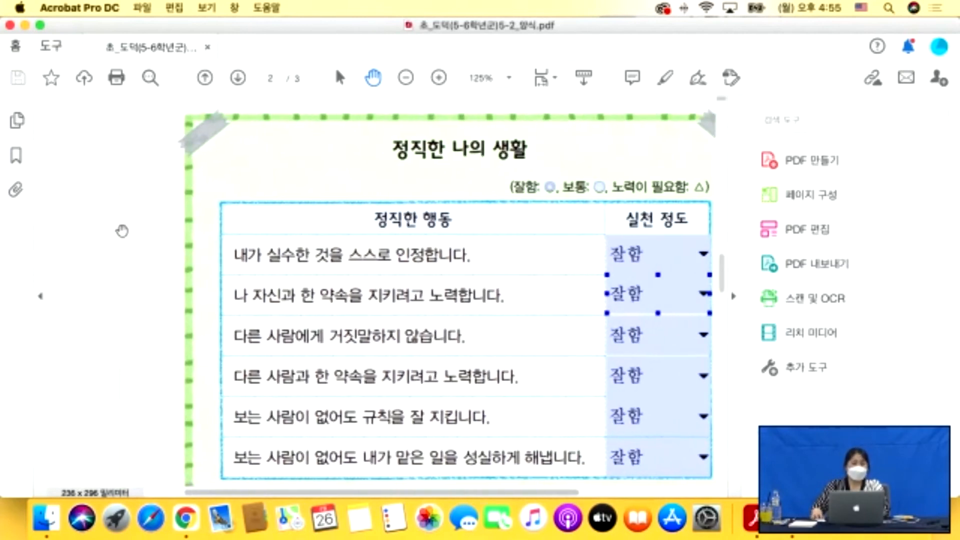
scroll(143, 233, right, 3)
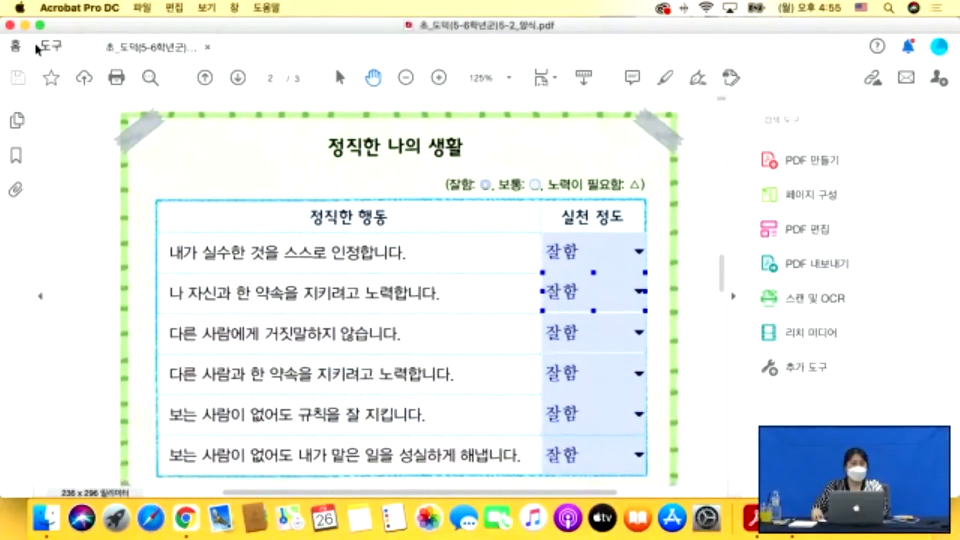
click(51, 47)
Choose Protect's Encrypt with Password option and confirm changing the document's security.
scroll(194, 285, down, 10)
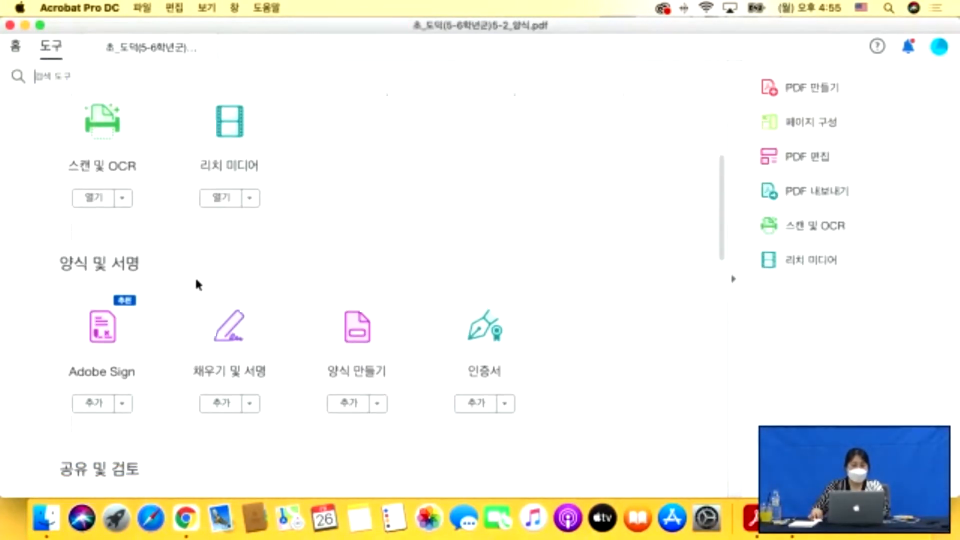
scroll(198, 285, down, 8)
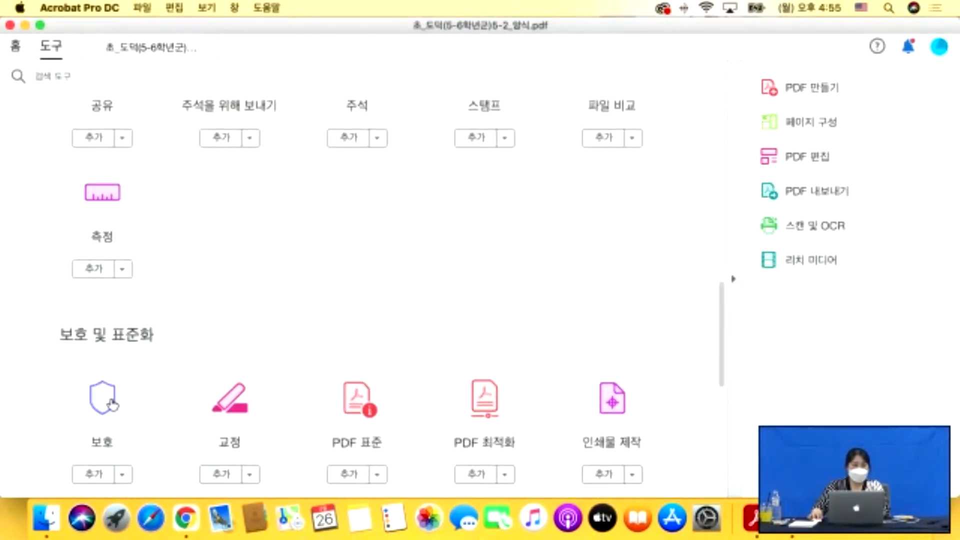
scroll(104, 384, down, 1)
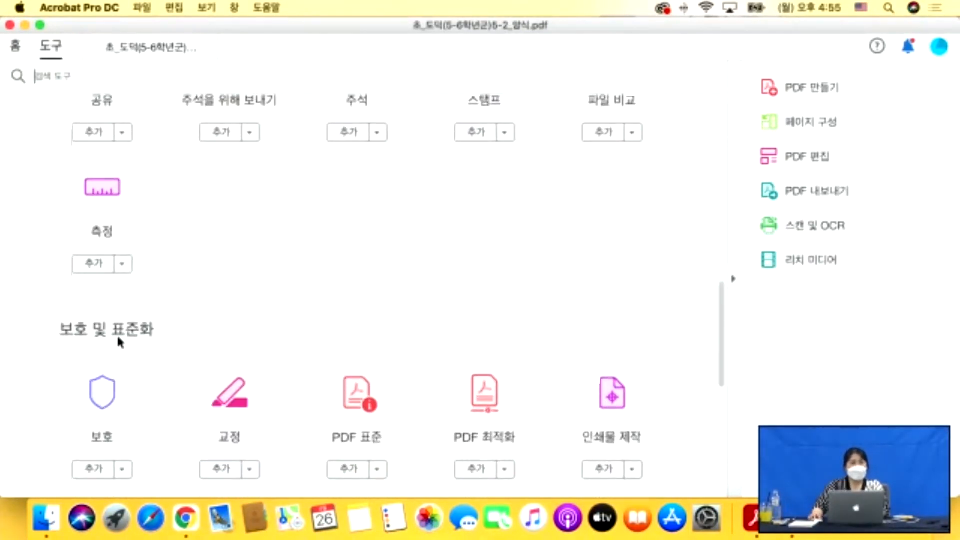
click(106, 405)
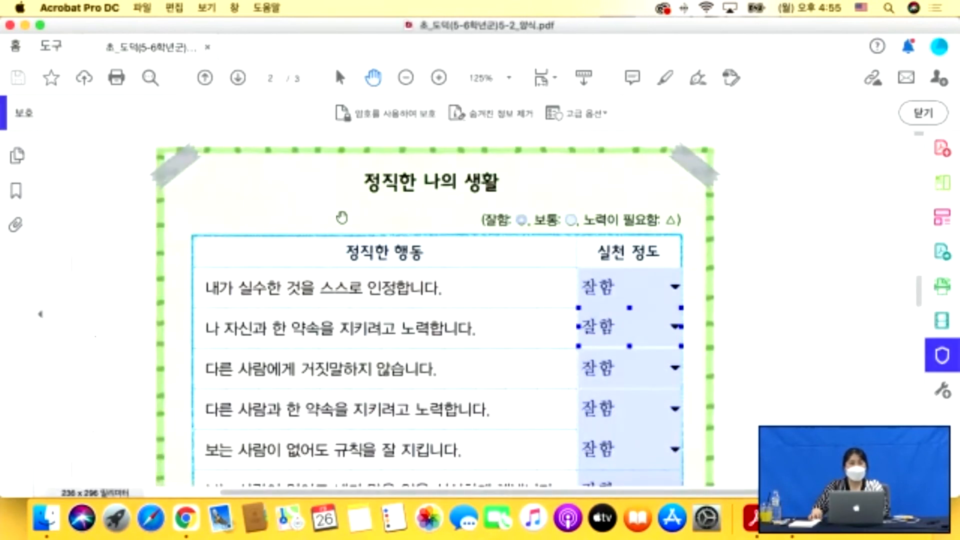
click(401, 115)
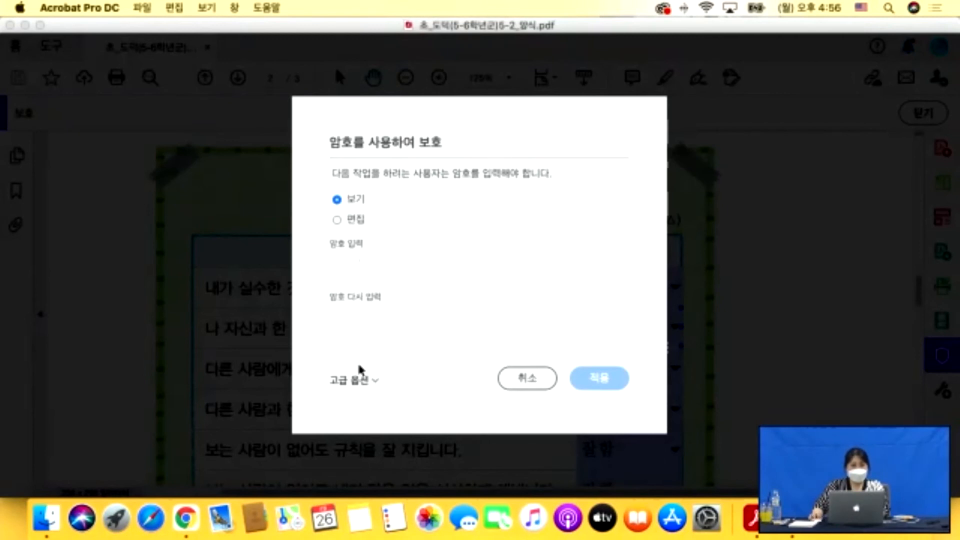
click(362, 380)
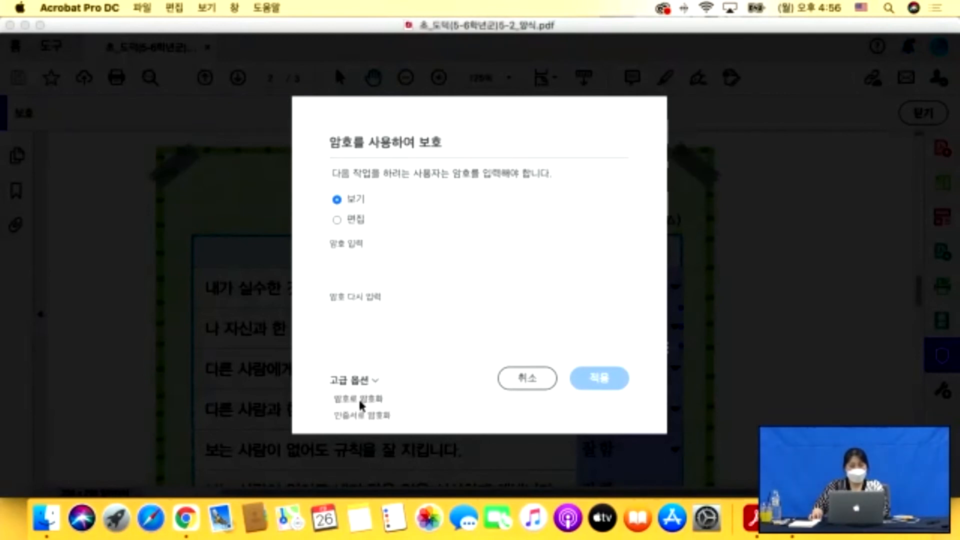
click(360, 399)
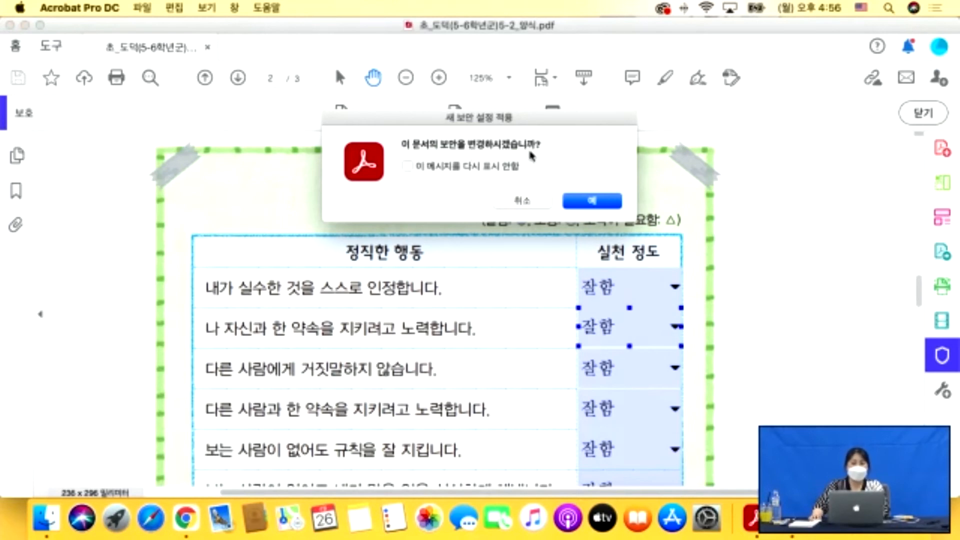
click(588, 202)
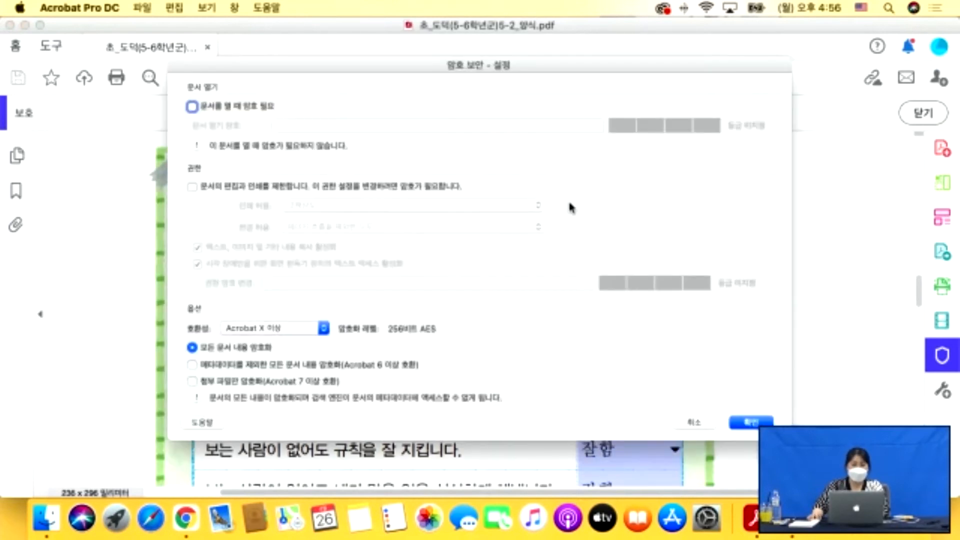
Enable editing and printing restrictions, with Printing Allowed and Changes Allowed both set to None.
drag(342, 75, 345, 107)
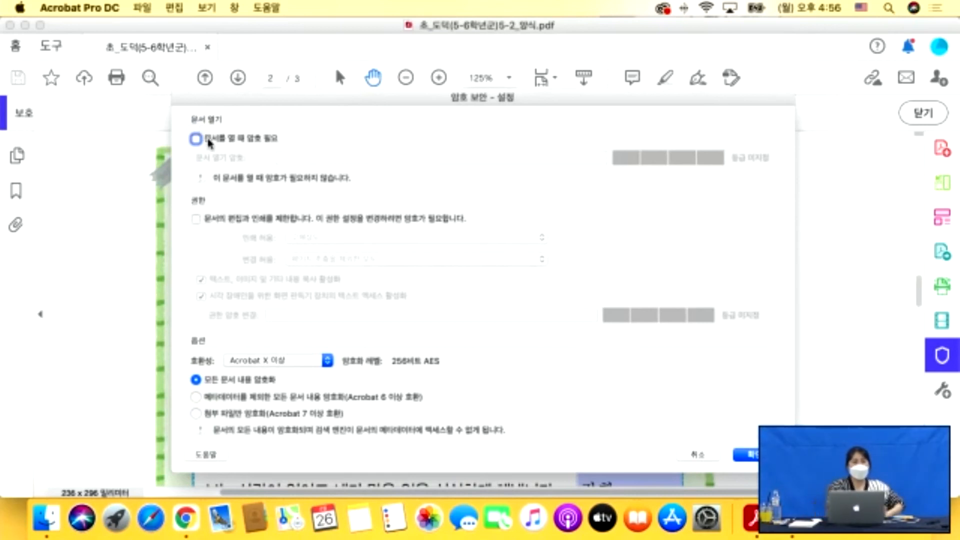
click(196, 221)
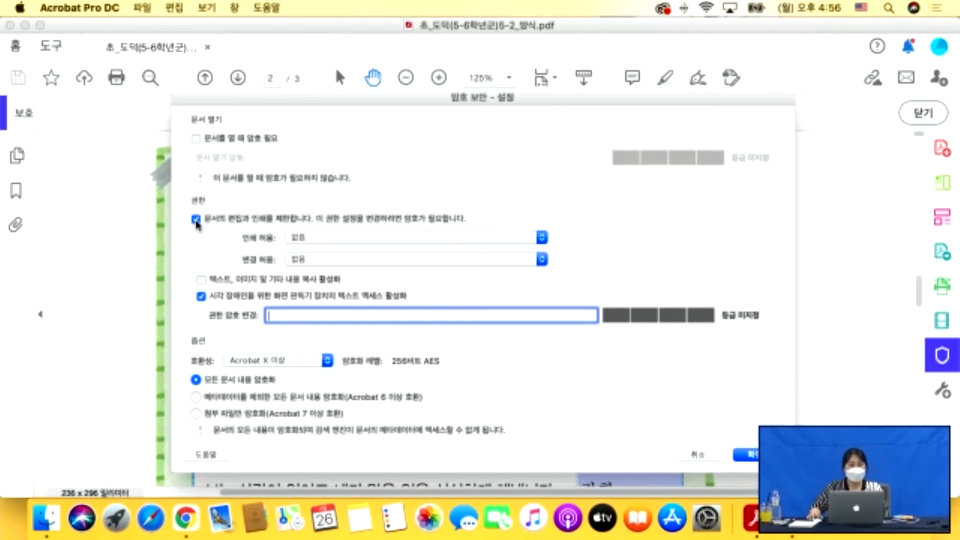
click(196, 220)
click(196, 219)
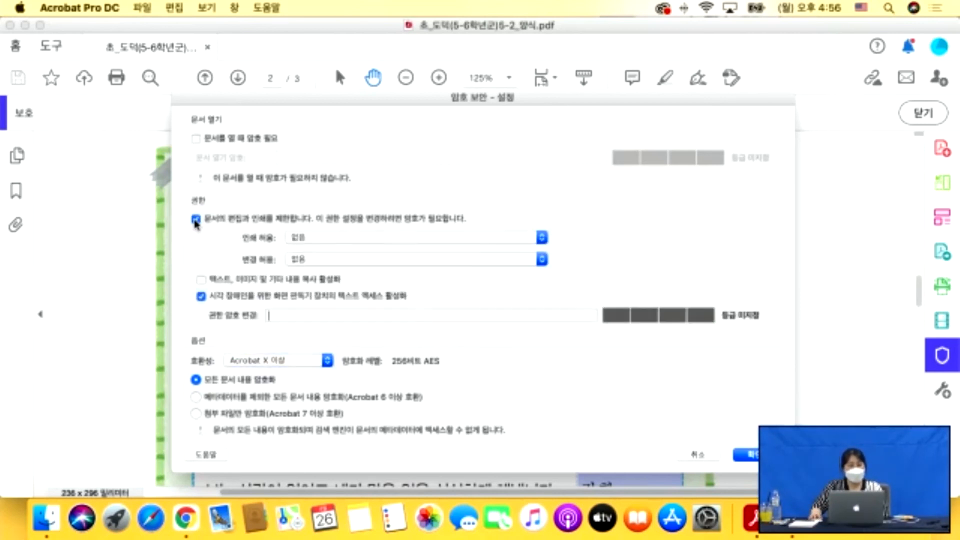
click(362, 240)
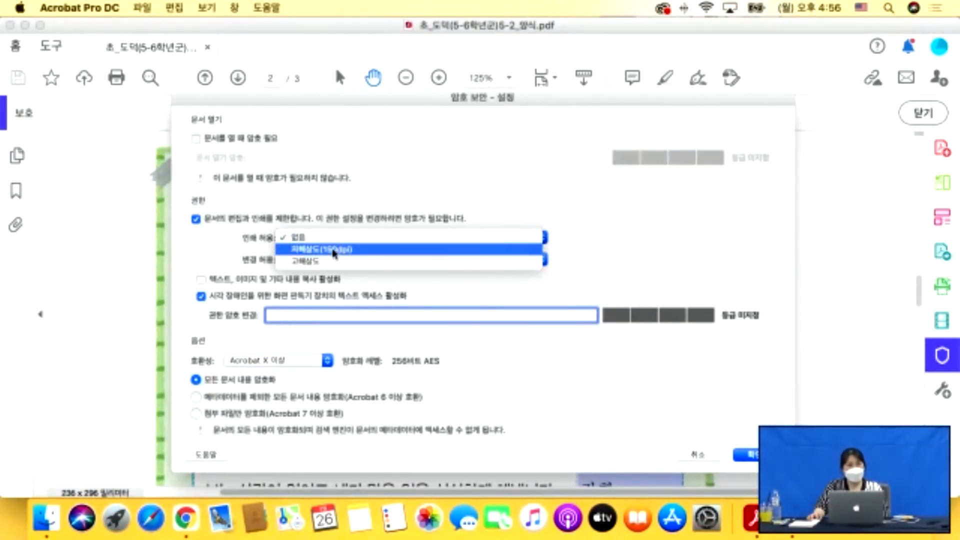
click(299, 271)
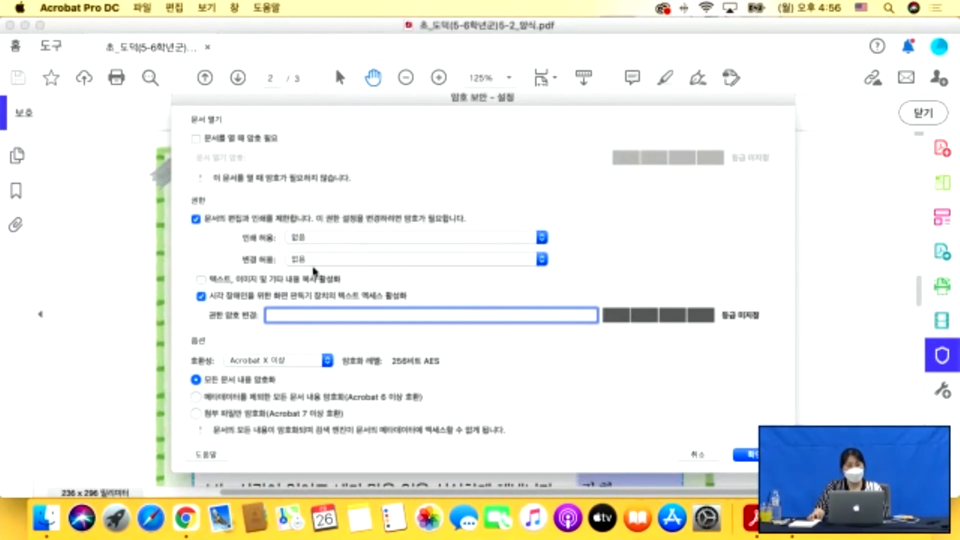
click(331, 264)
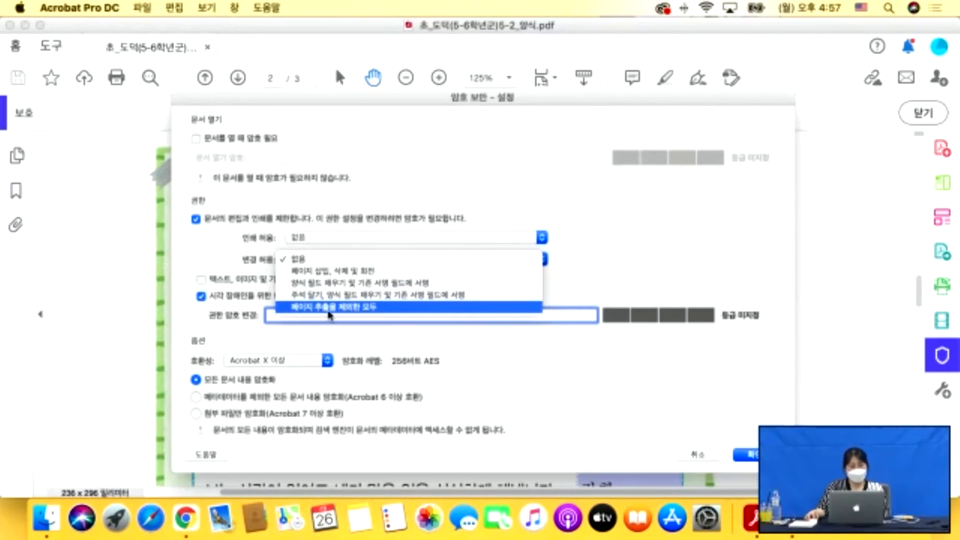
click(233, 268)
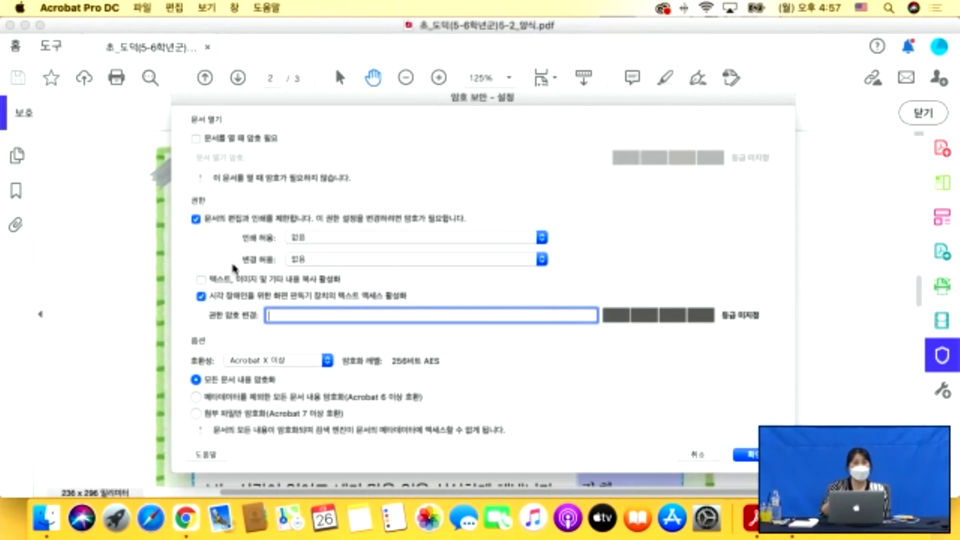
click(295, 260)
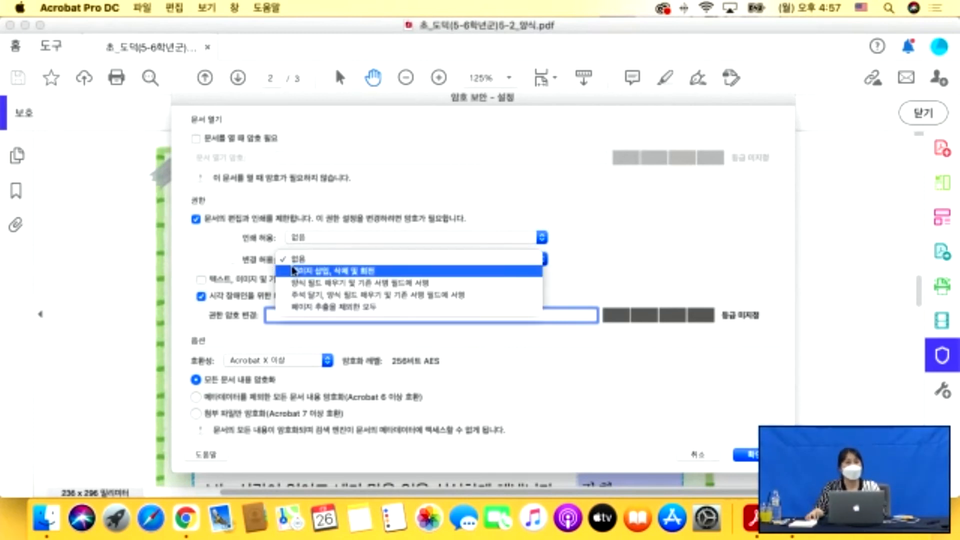
click(226, 273)
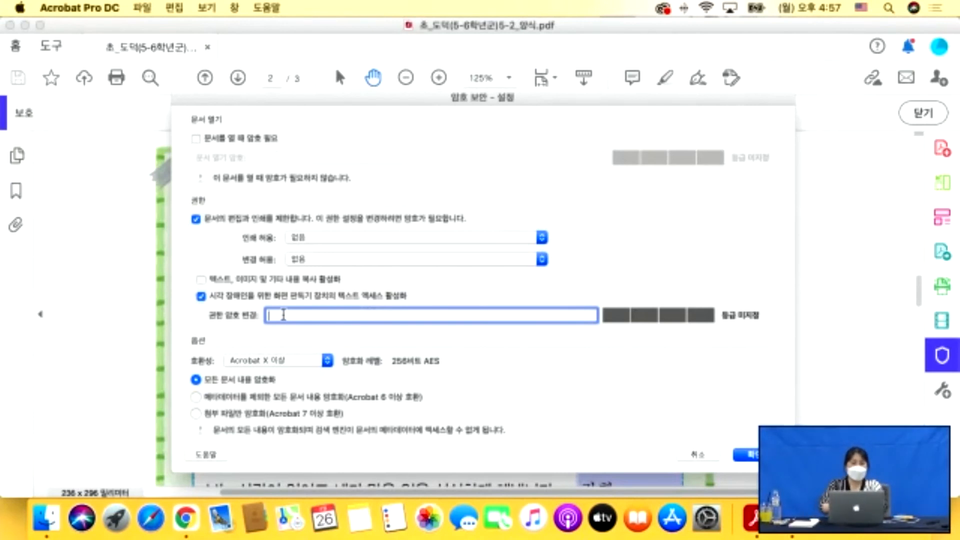
text(1)
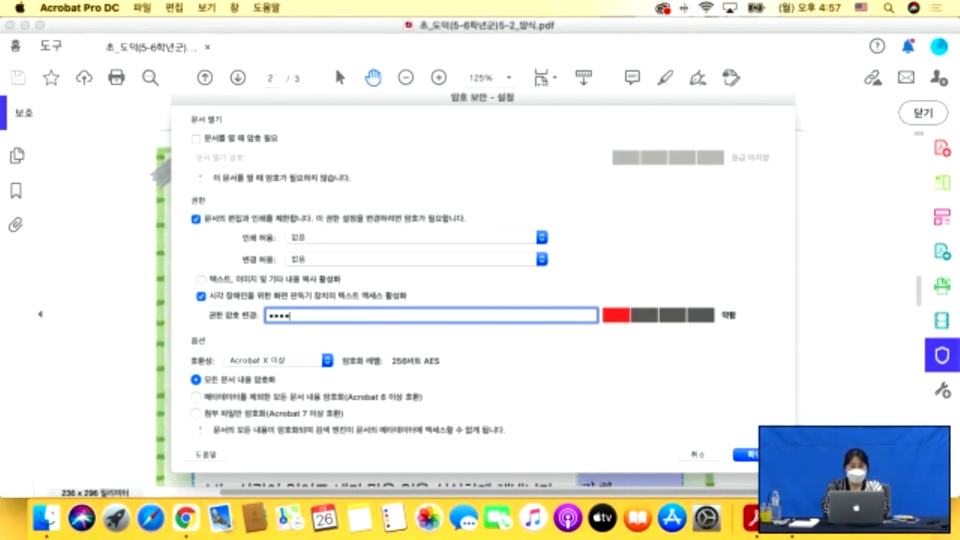
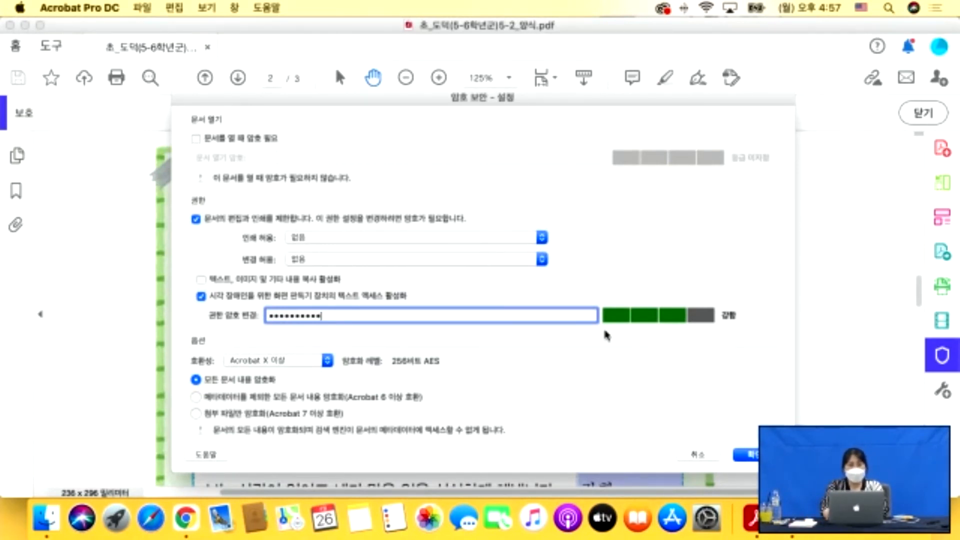
Enter the permissions password, accept the third-party warning, and confirm the password again.
click(748, 454)
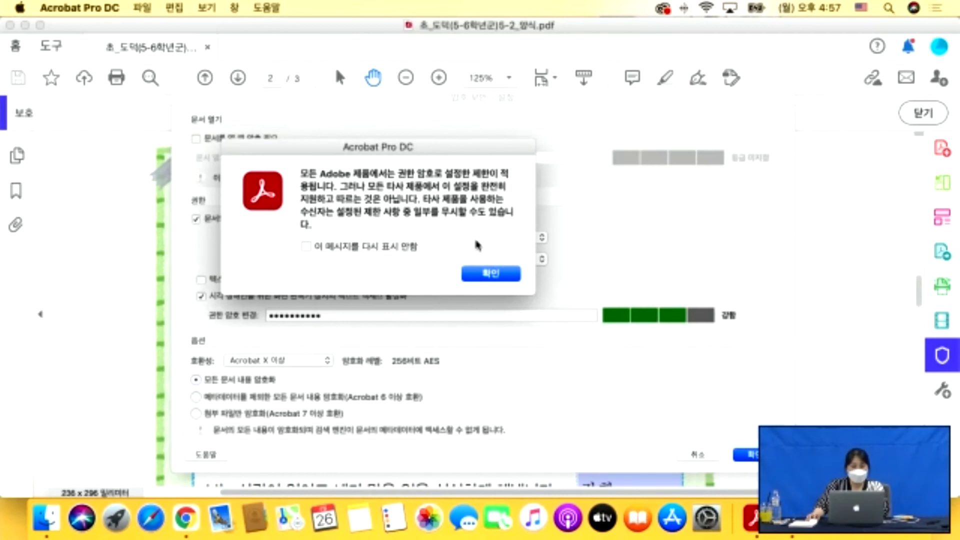
click(487, 276)
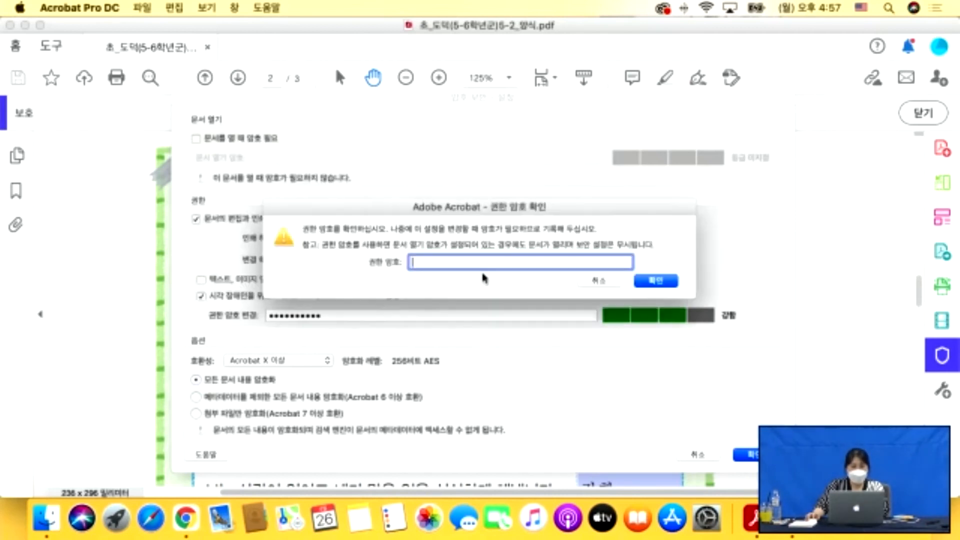
text(1)
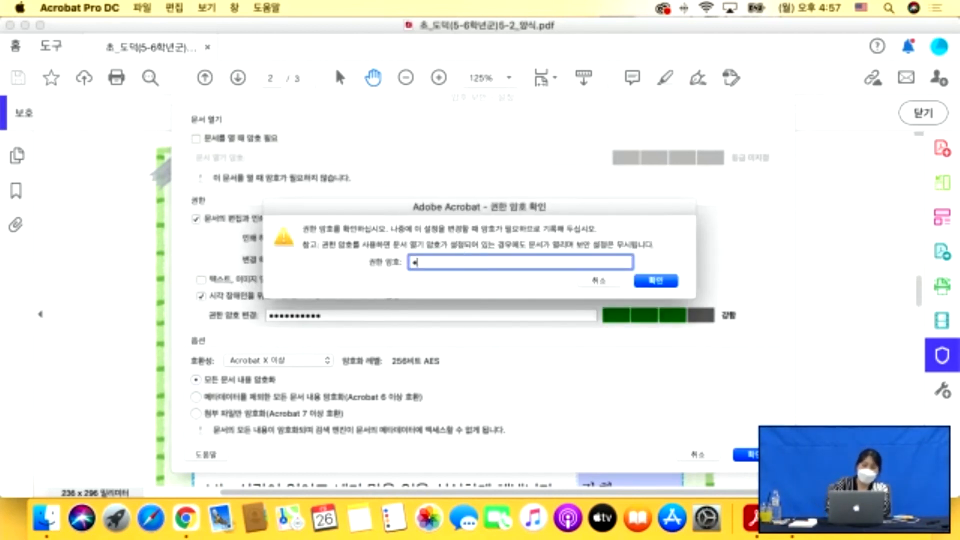
key(BackSpace)
key(BackSpace)
key(BackSpace)
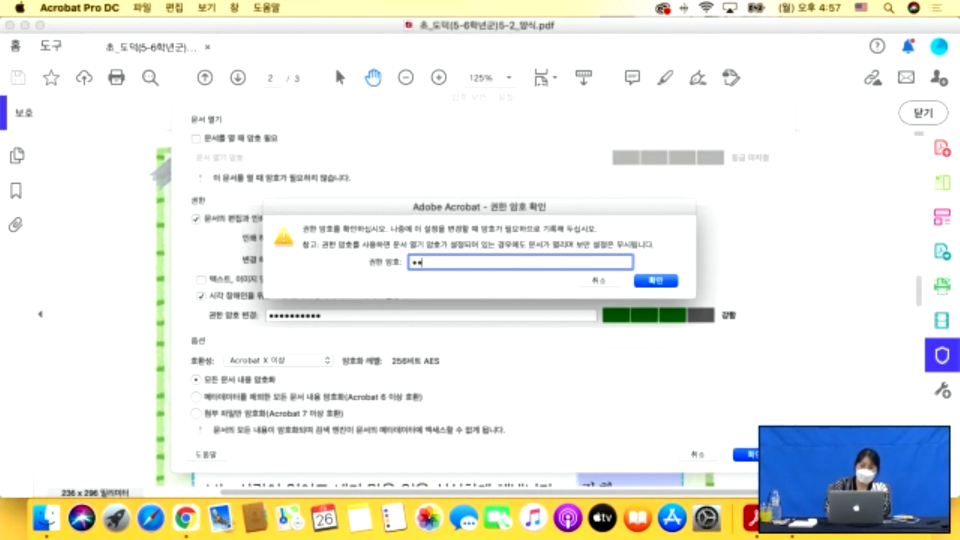
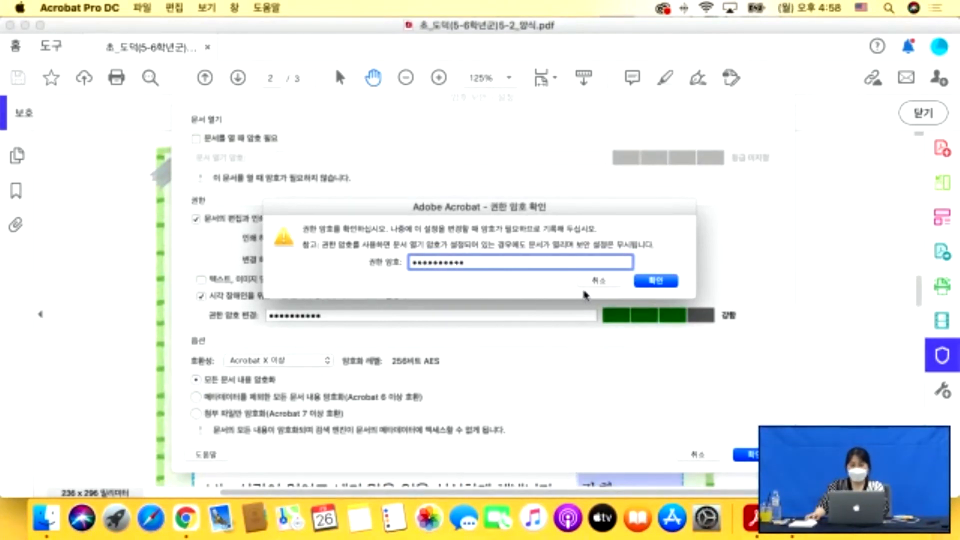
click(669, 283)
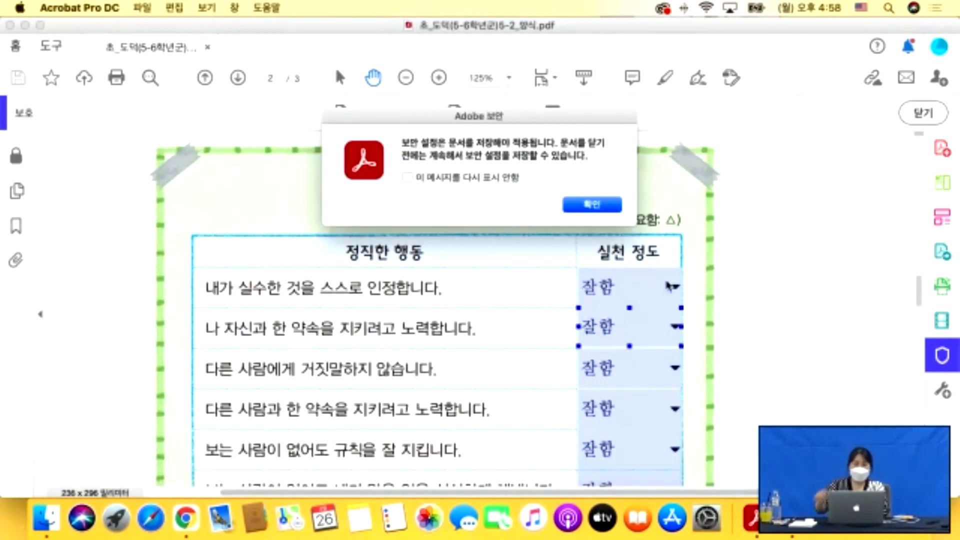
click(594, 205)
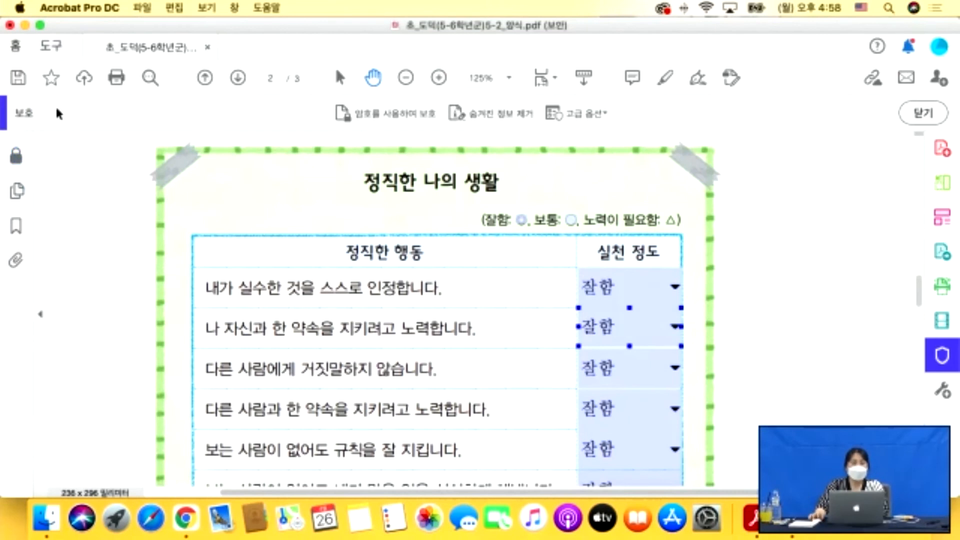
Save the secured worksheet and open File > Properties to review its security.
click(23, 73)
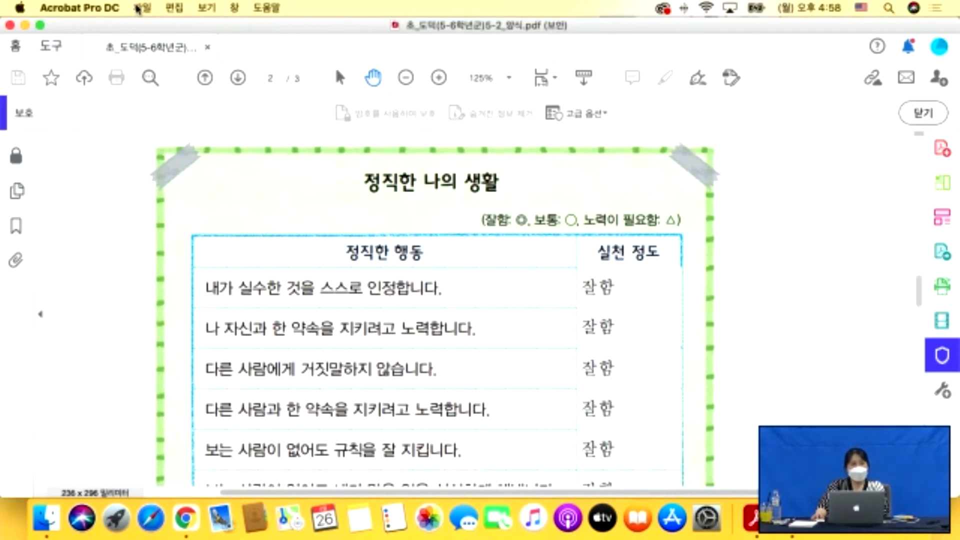
click(136, 8)
click(189, 261)
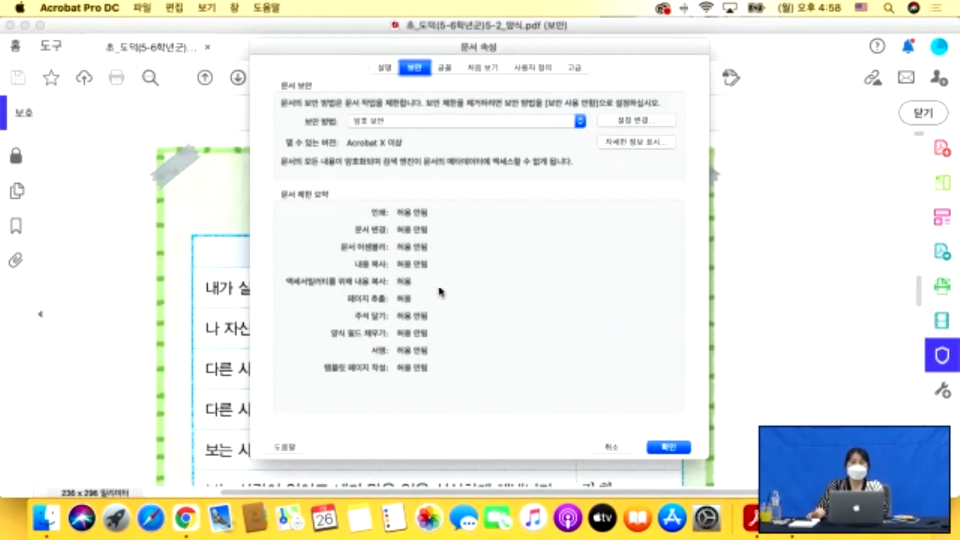
click(385, 69)
Close Document Properties and show the 활용 folder's six practice folders in Finder.
click(416, 68)
click(669, 447)
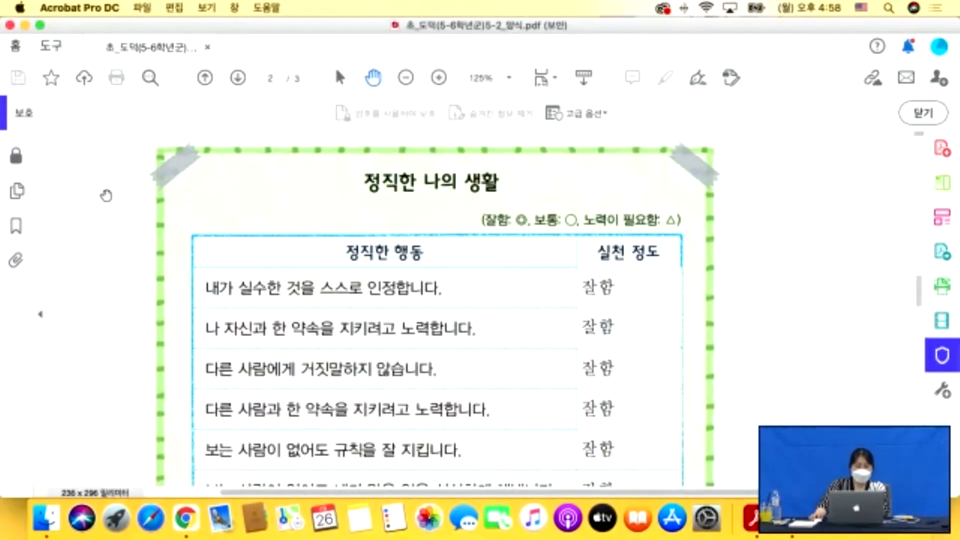
scroll(245, 234, down, 1)
scroll(245, 234, down, 5)
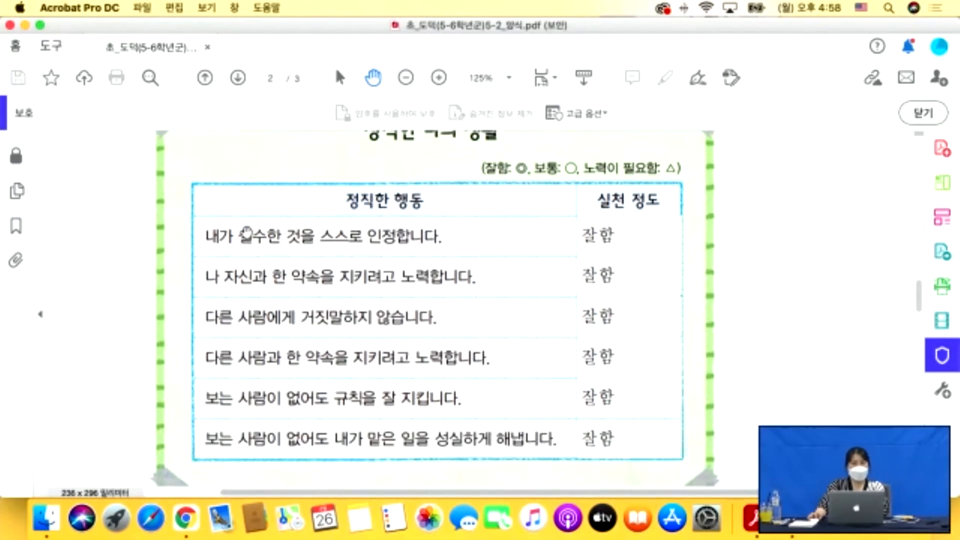
scroll(245, 234, down, 10)
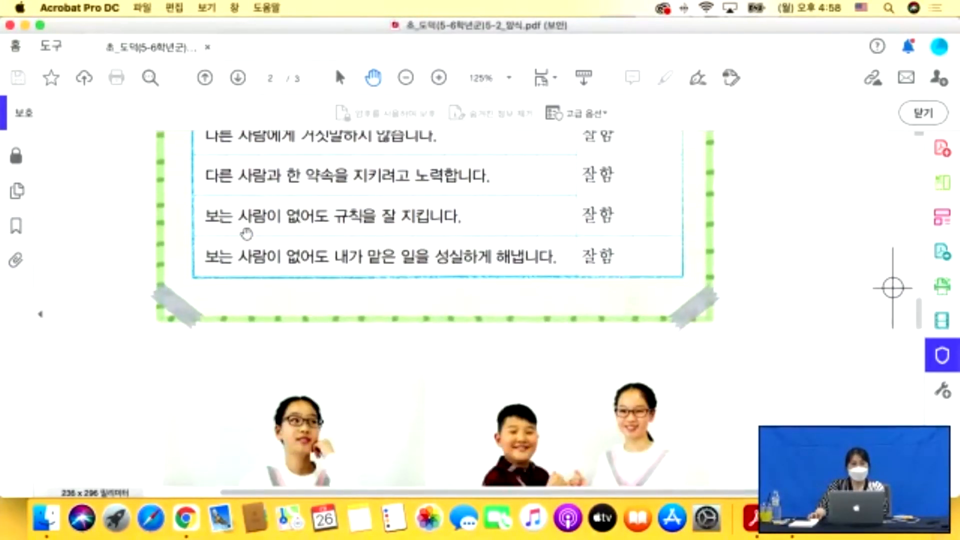
scroll(469, 289, down, 5)
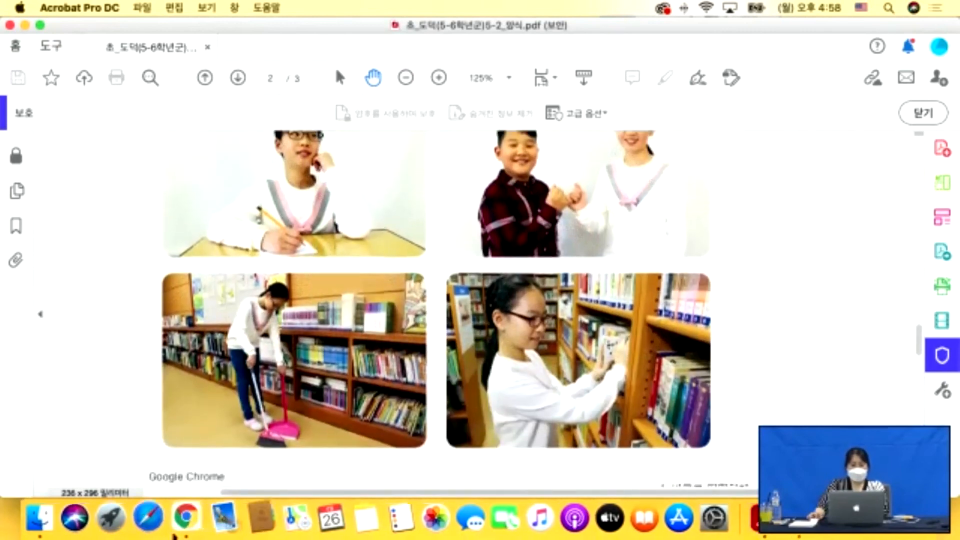
click(46, 517)
click(301, 220)
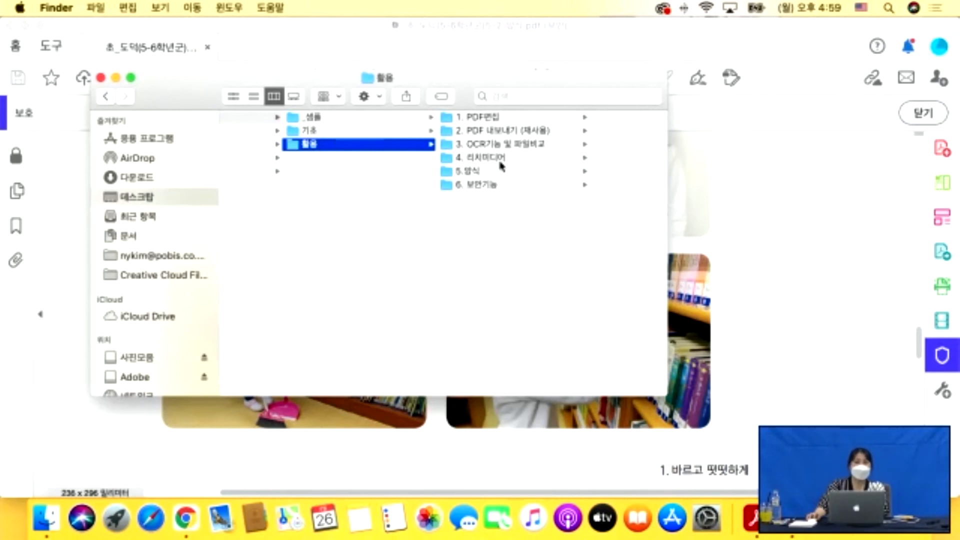
Box-select the six 활용 practice folders, 1. PDF편집 through 6. 보안기능, totalling 84.8 MB.
scroll(484, 210, right, 3)
scroll(485, 214, left, 2)
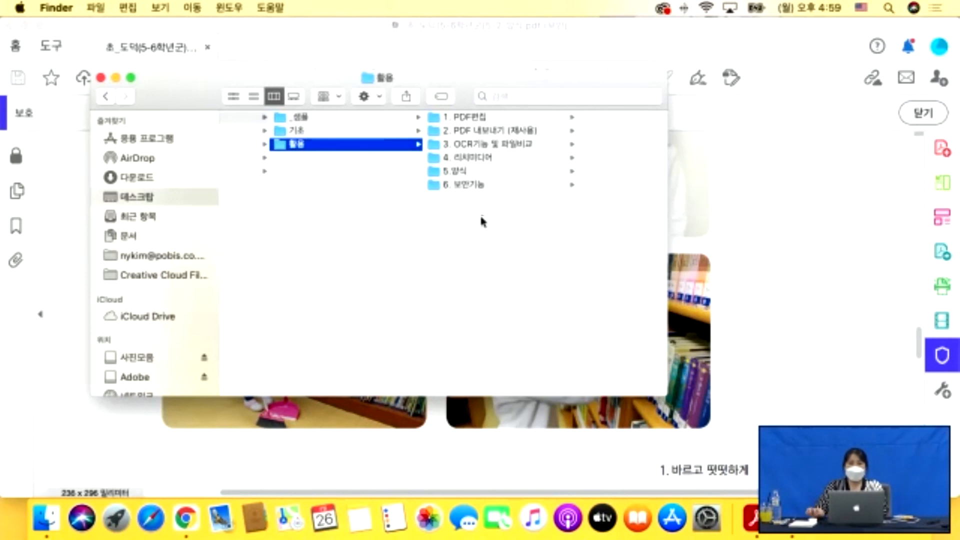
click(459, 226)
drag(460, 226, 475, 114)
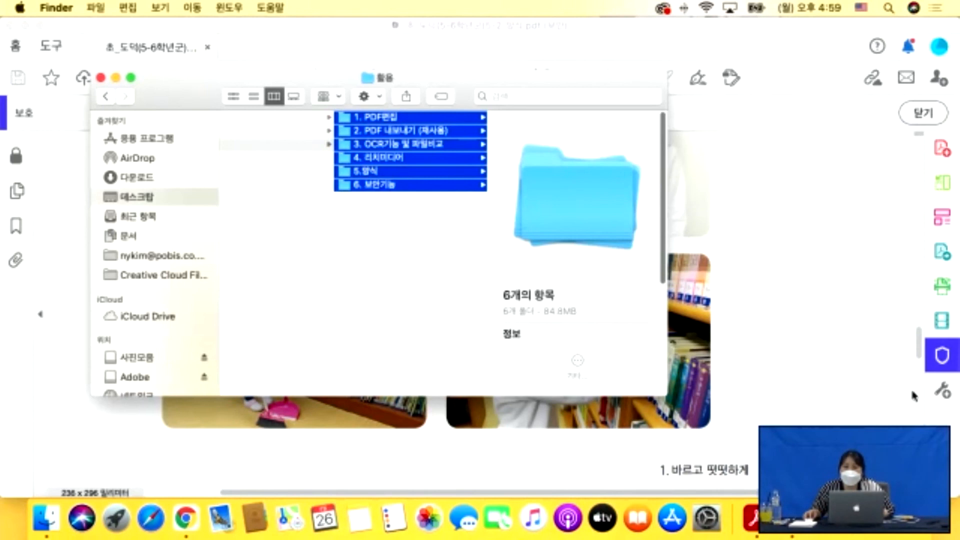
scroll(913, 395, down, 2)
scroll(911, 387, up, 1)
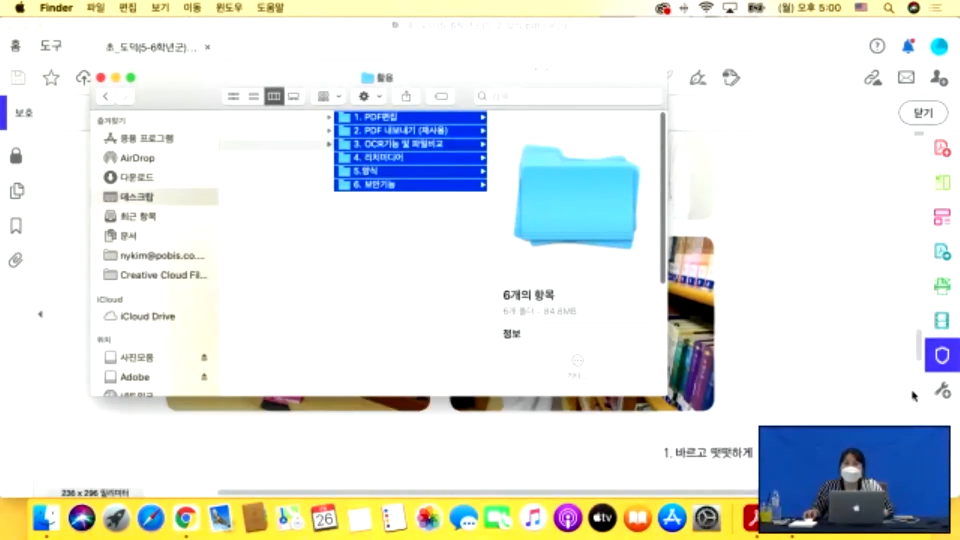